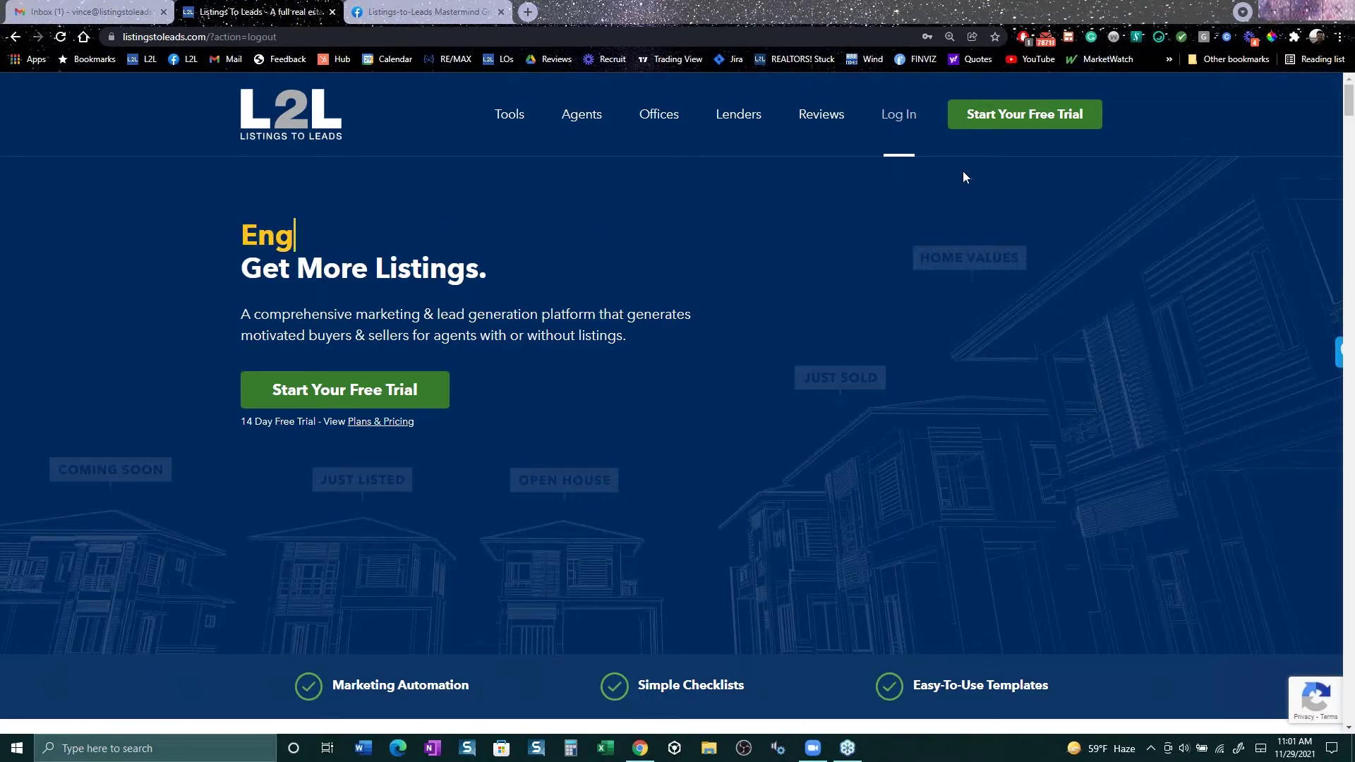
Step: Sign in to the agent account, replacing the prefilled username with the agent's own
click(898, 115)
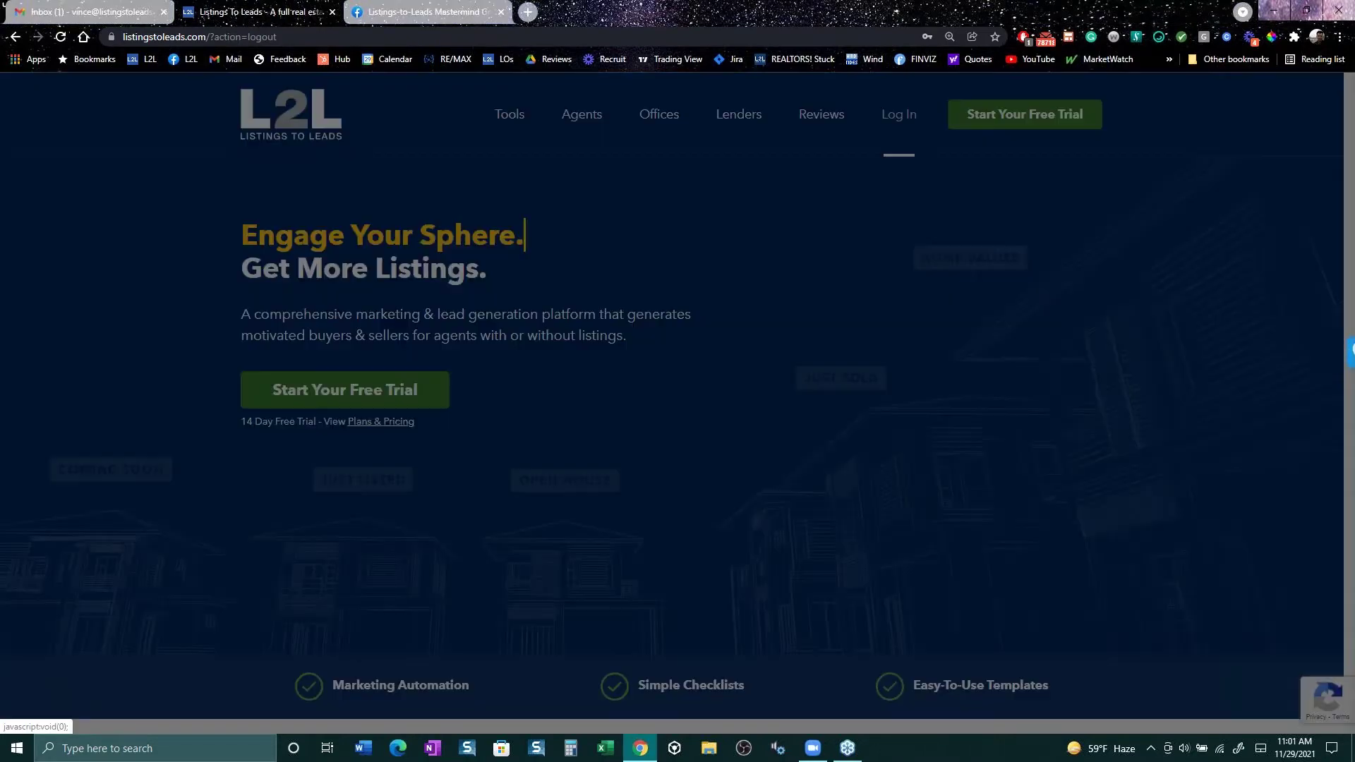
double_click(638, 315)
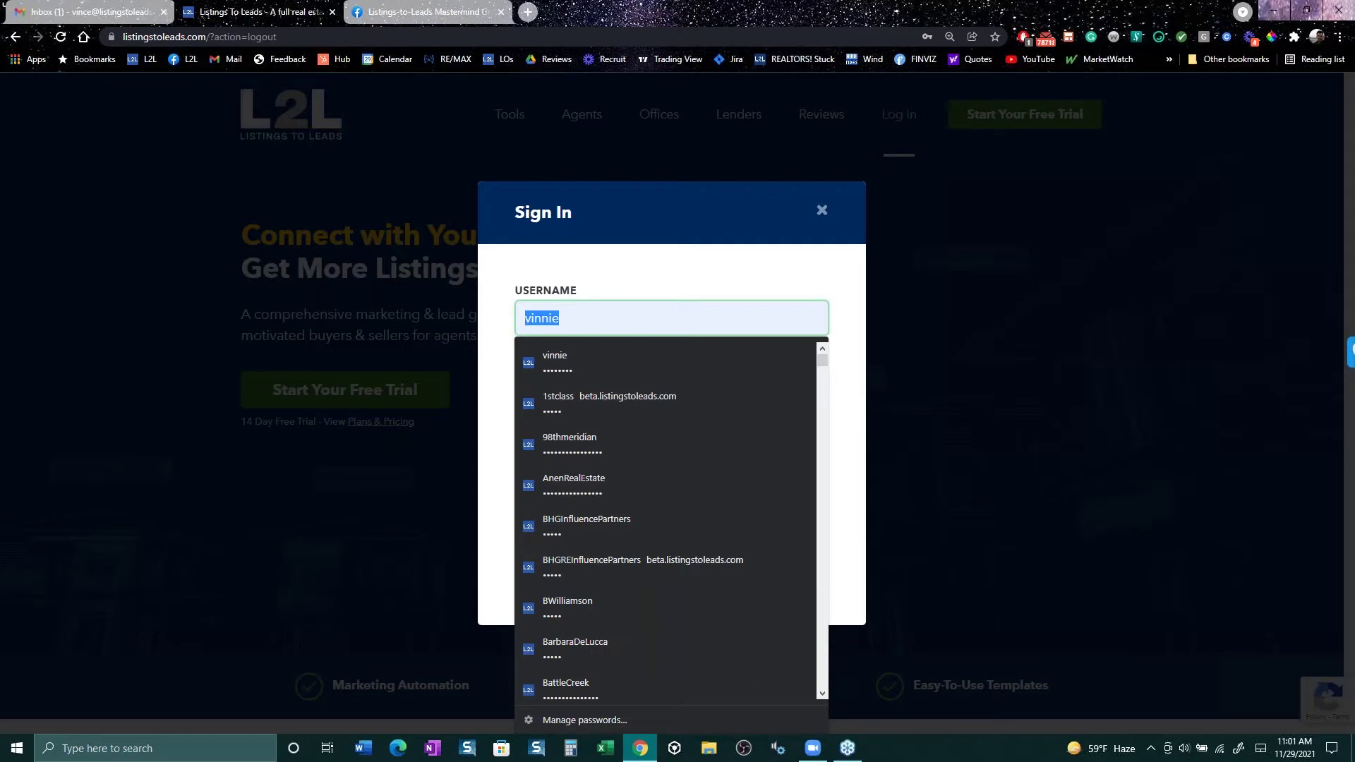
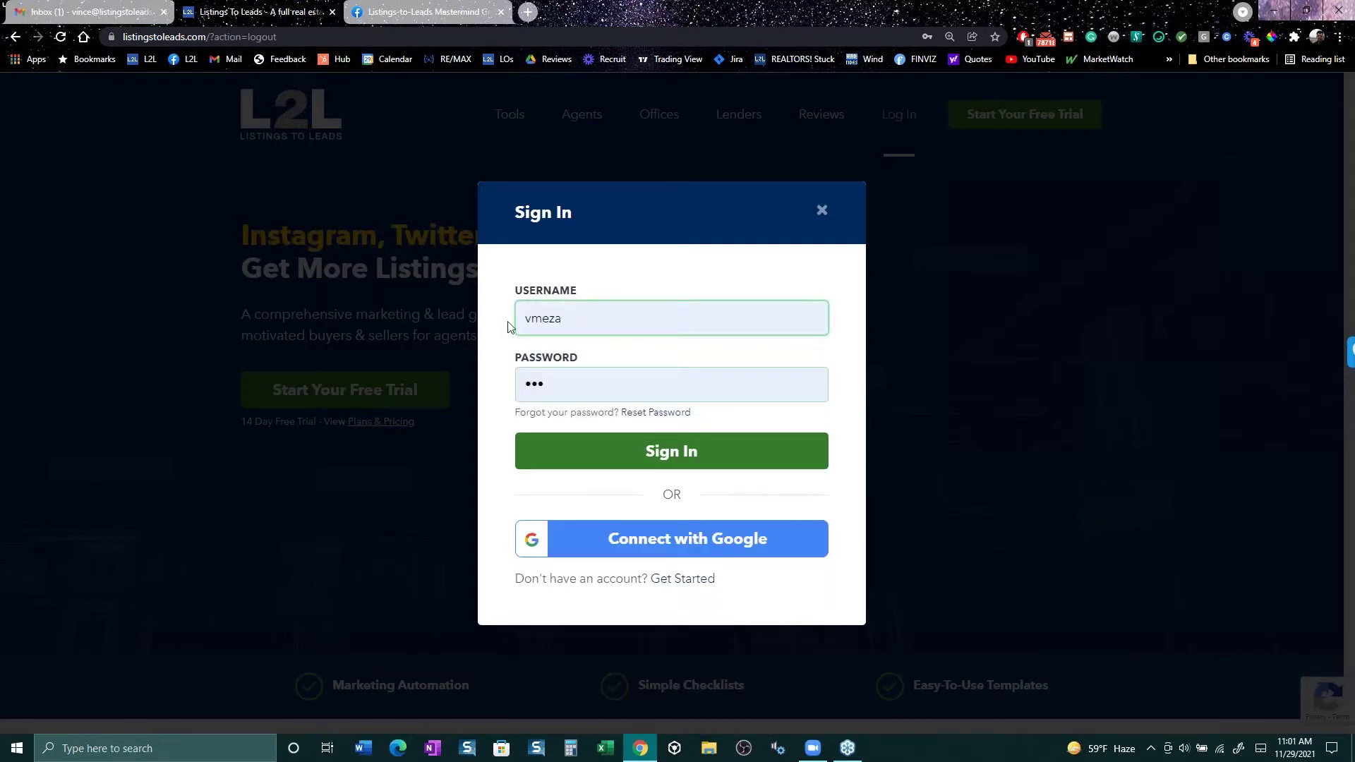
click(718, 456)
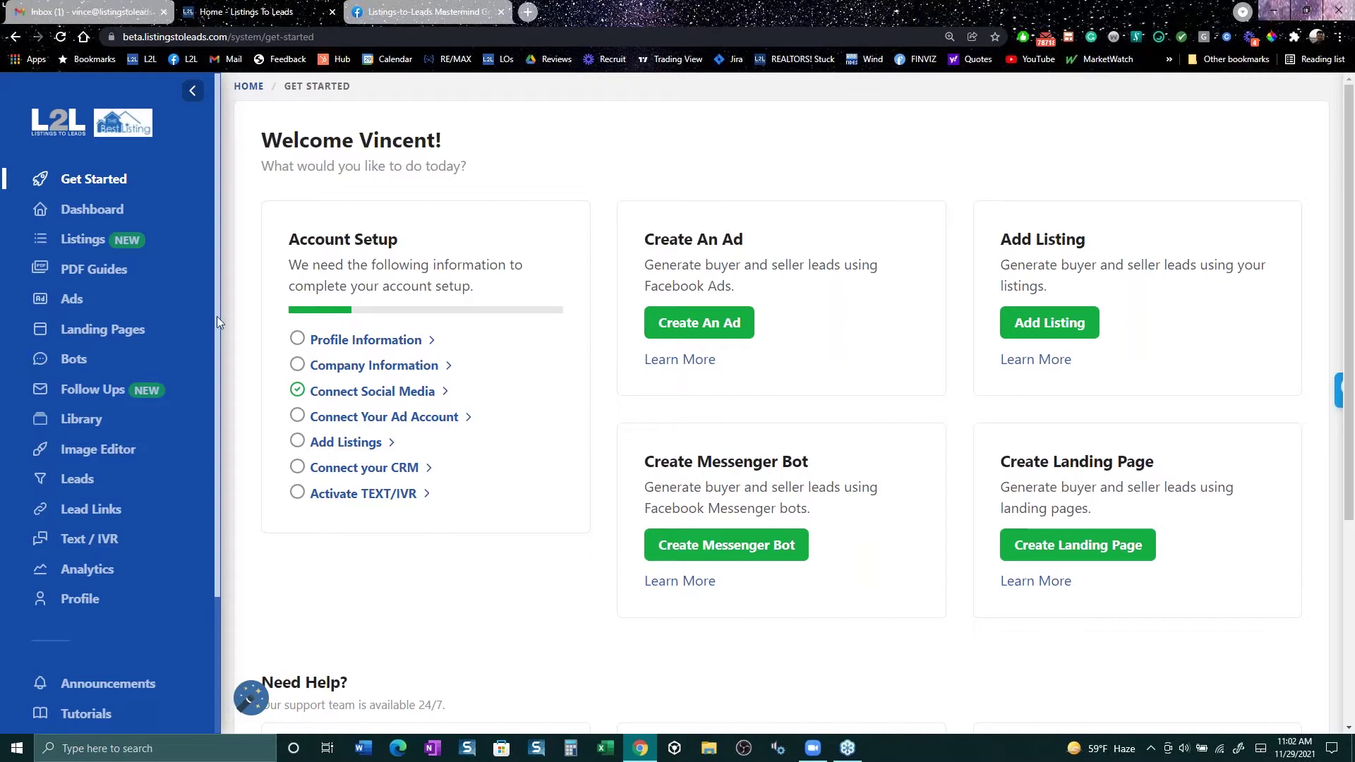
Step: Show the agent's property listings with status, price and date added
click(85, 251)
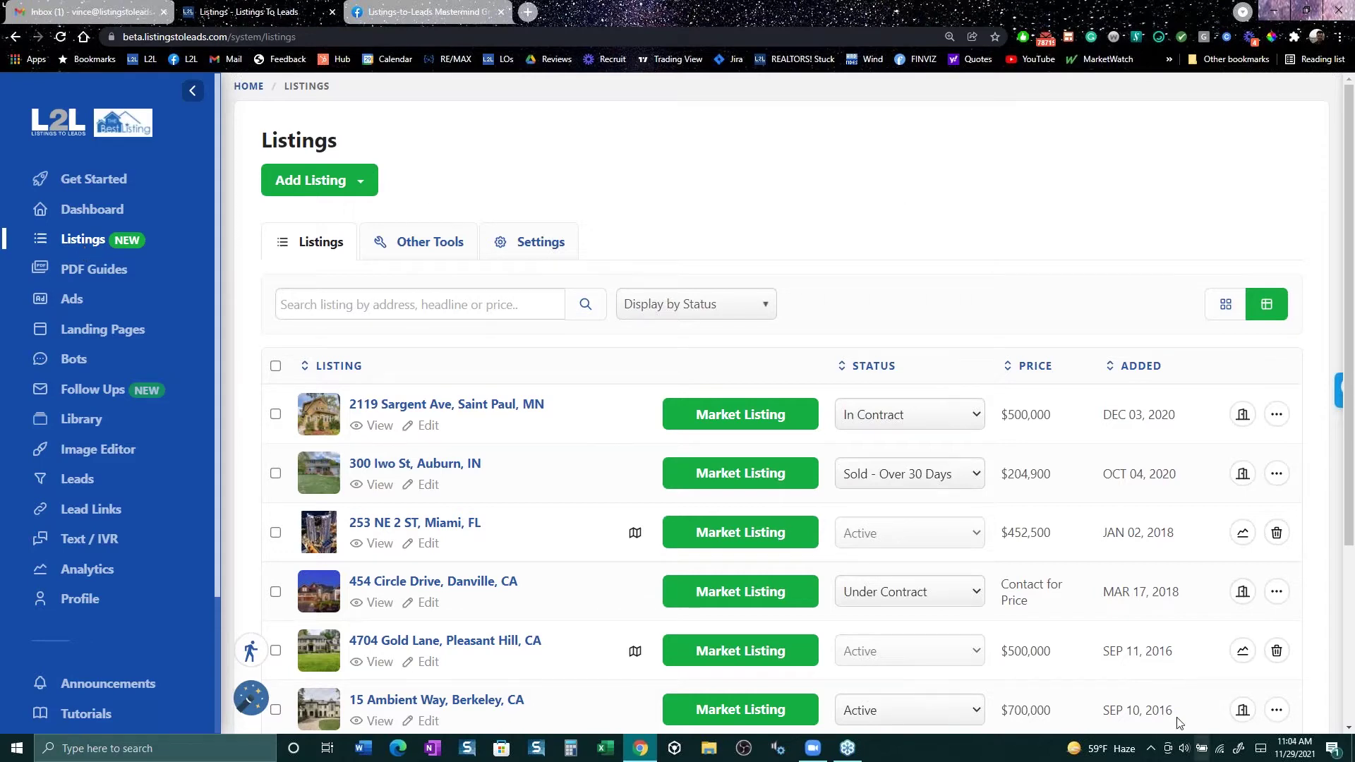
Step: Turn on Do Not Disturb for the Checker Plus for Gmail extension's mail alerts
right_click(1041, 45)
mouse_move(1125, 136)
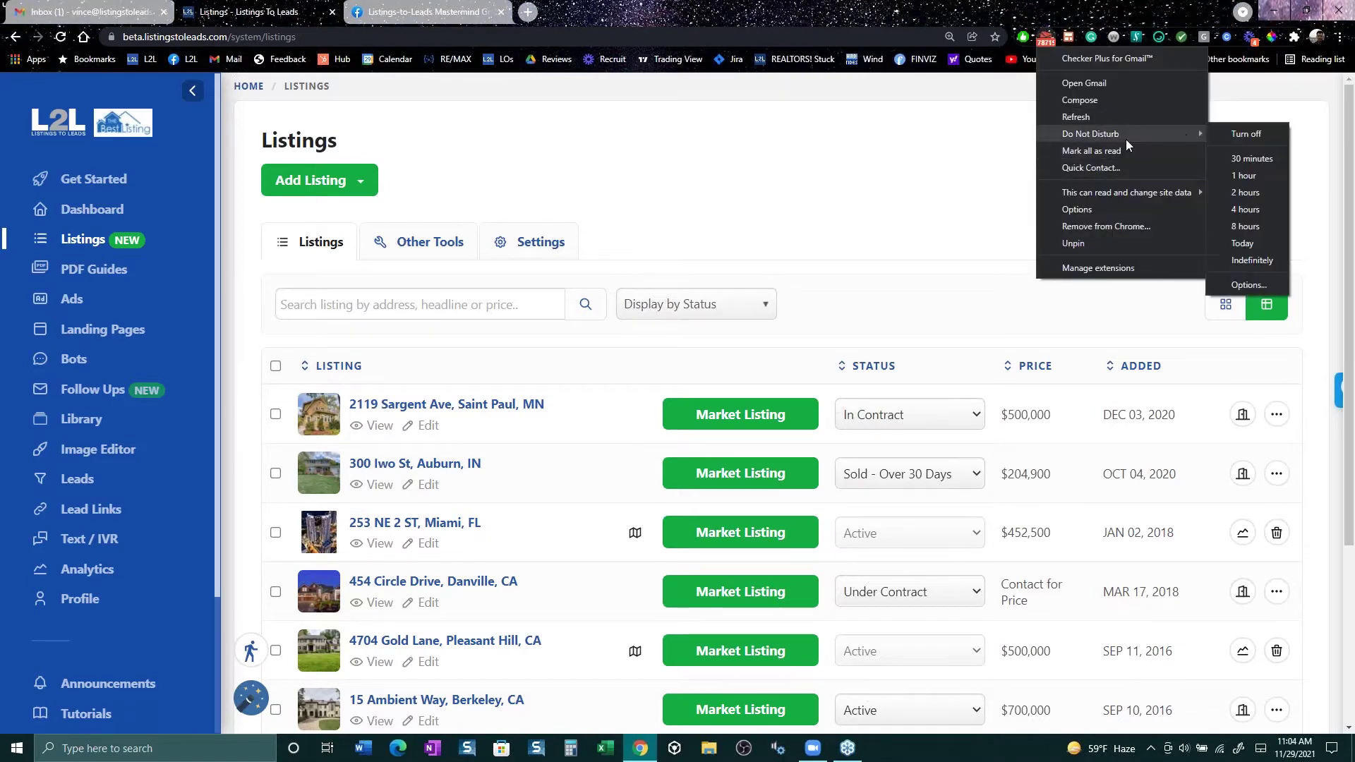
click(1243, 176)
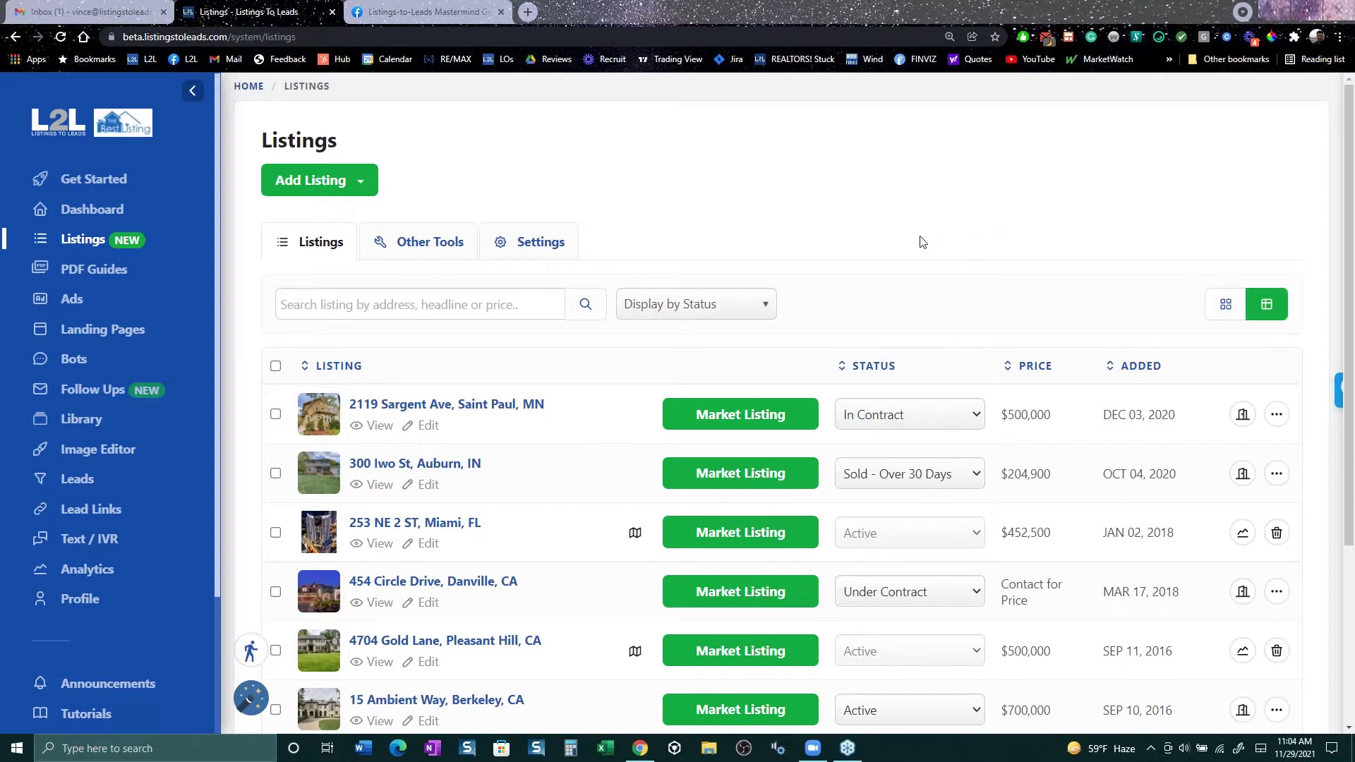
click(344, 182)
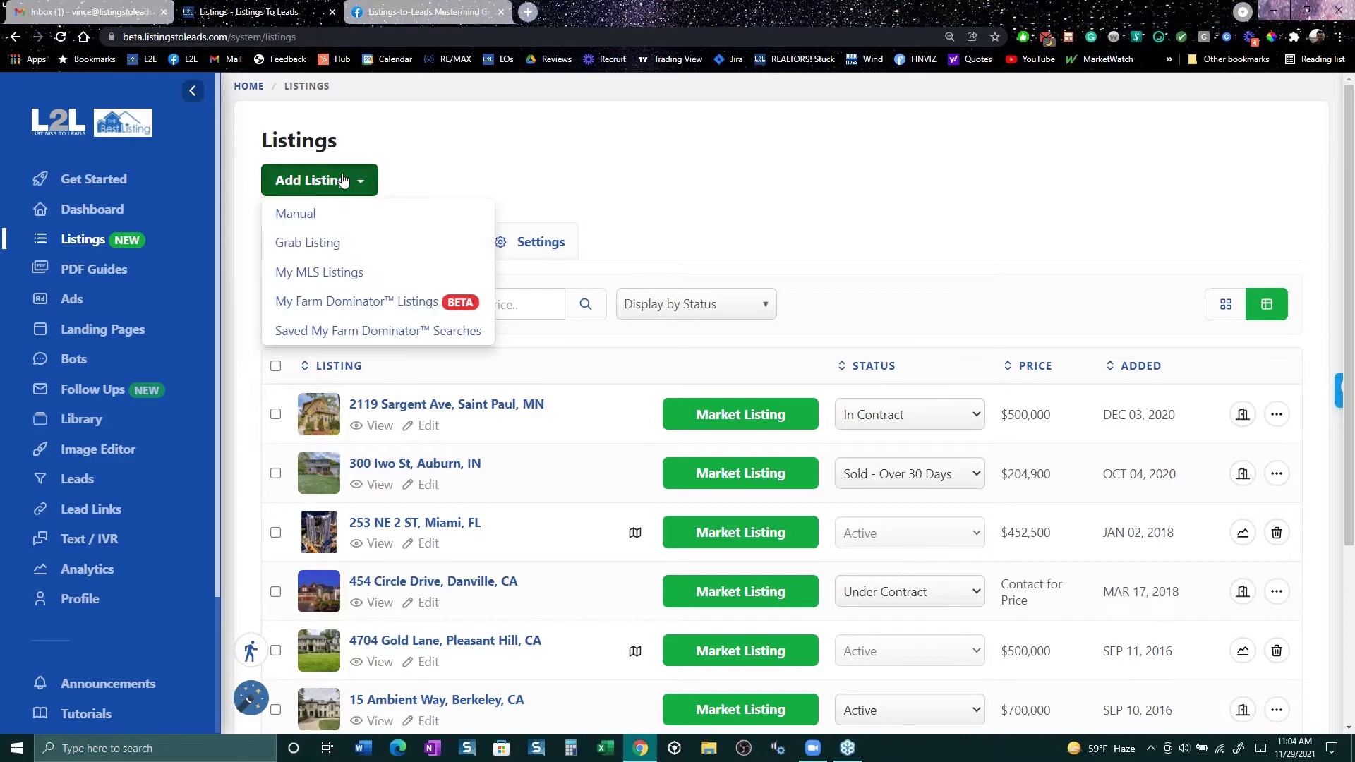
click(342, 243)
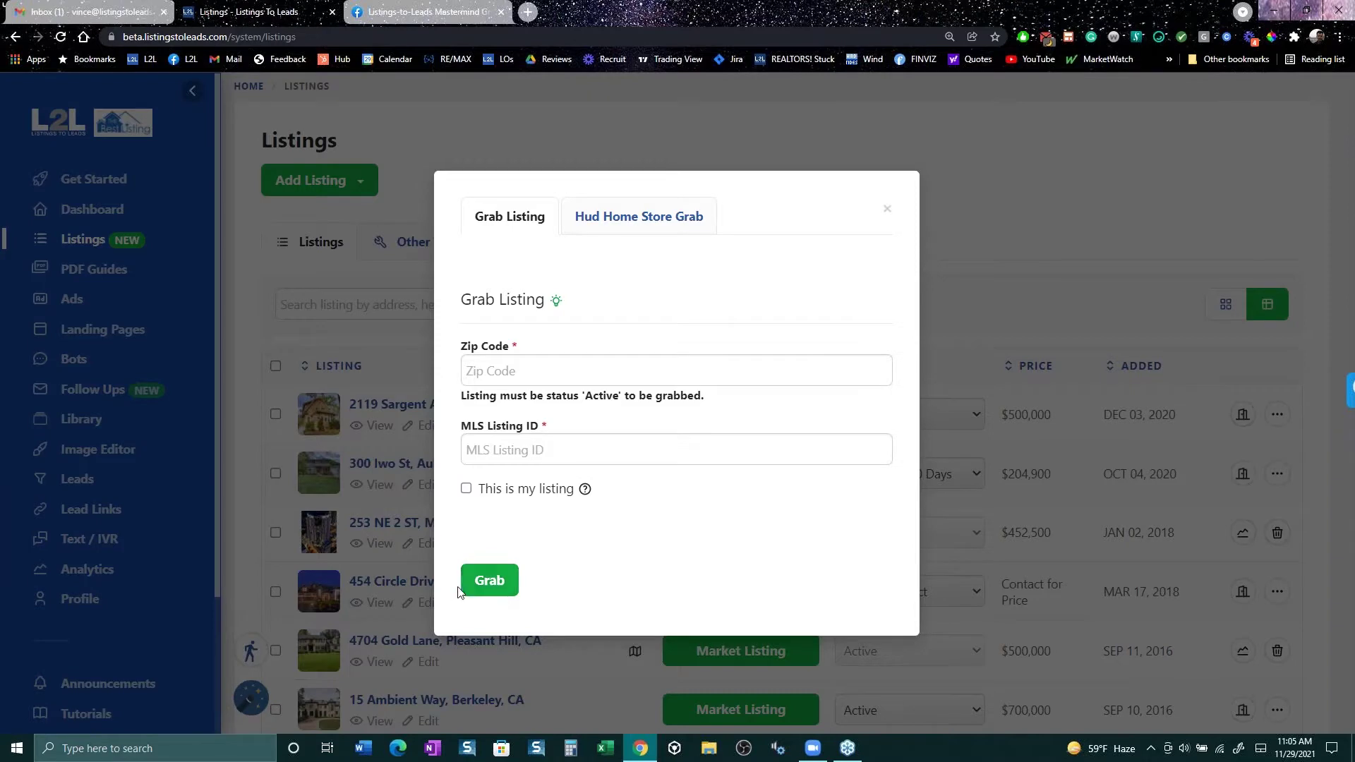
click(887, 209)
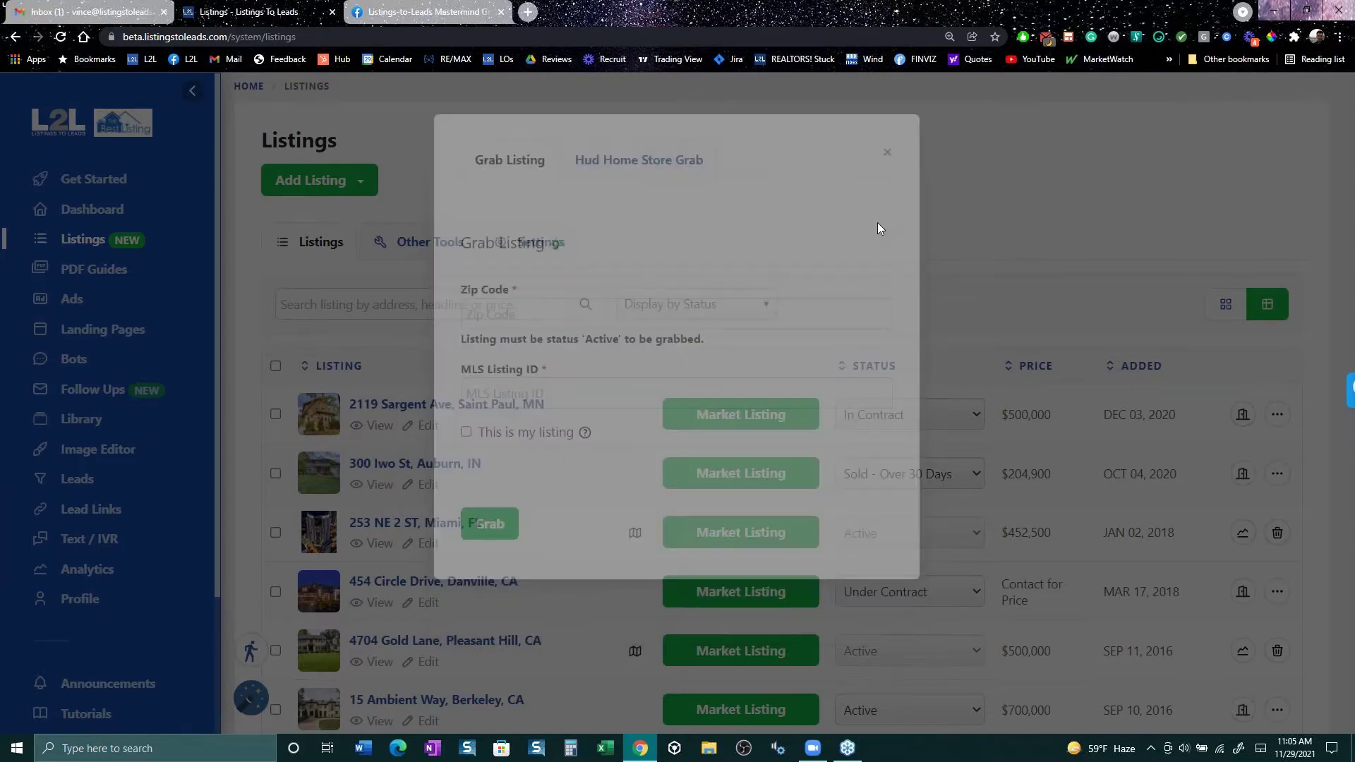
scroll(442, 433, down, 5)
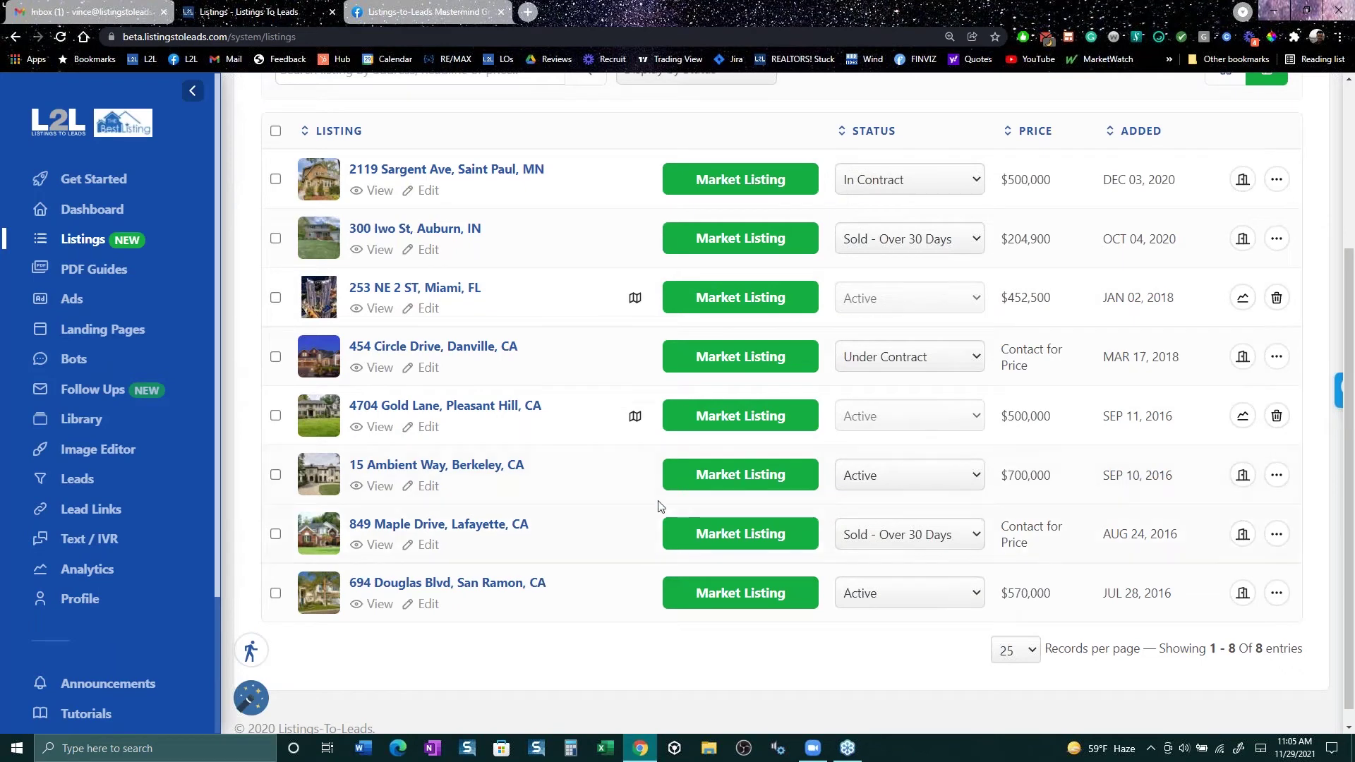
click(438, 492)
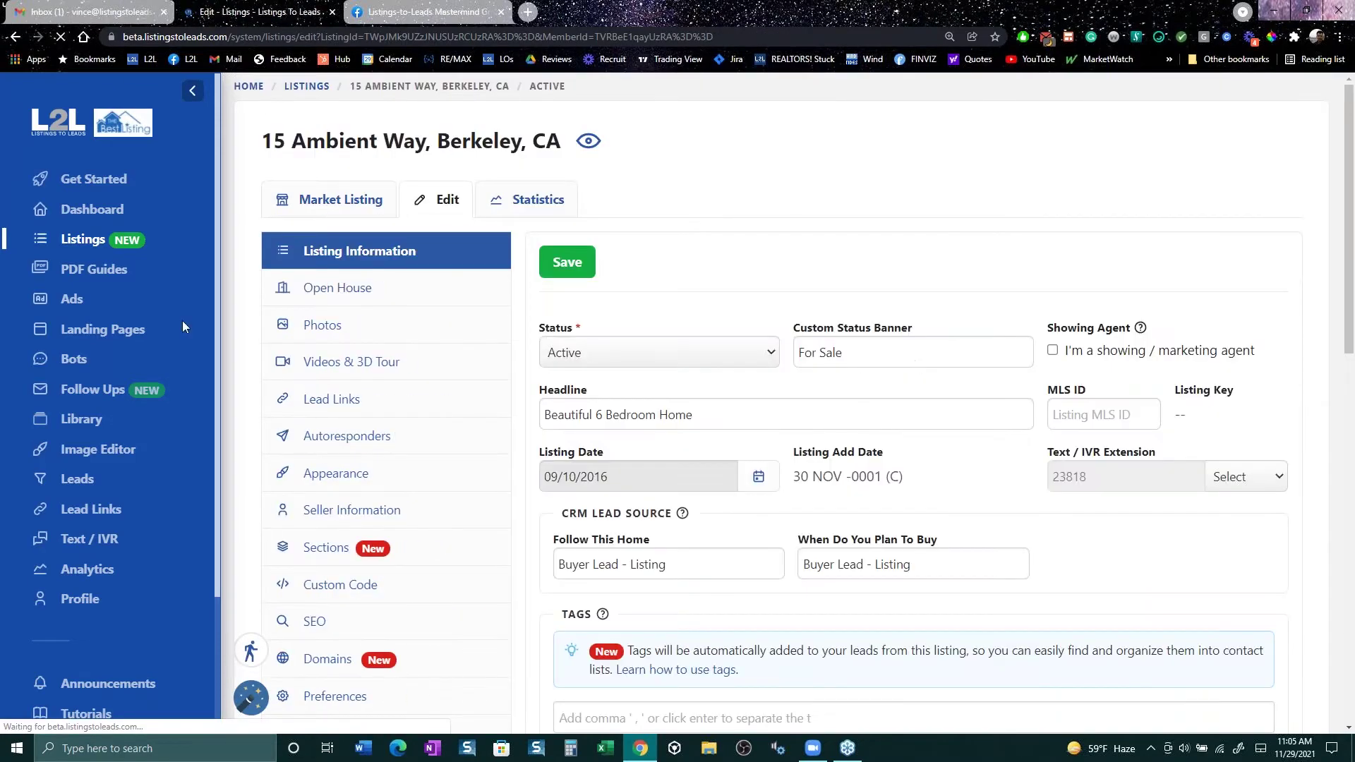
click(353, 291)
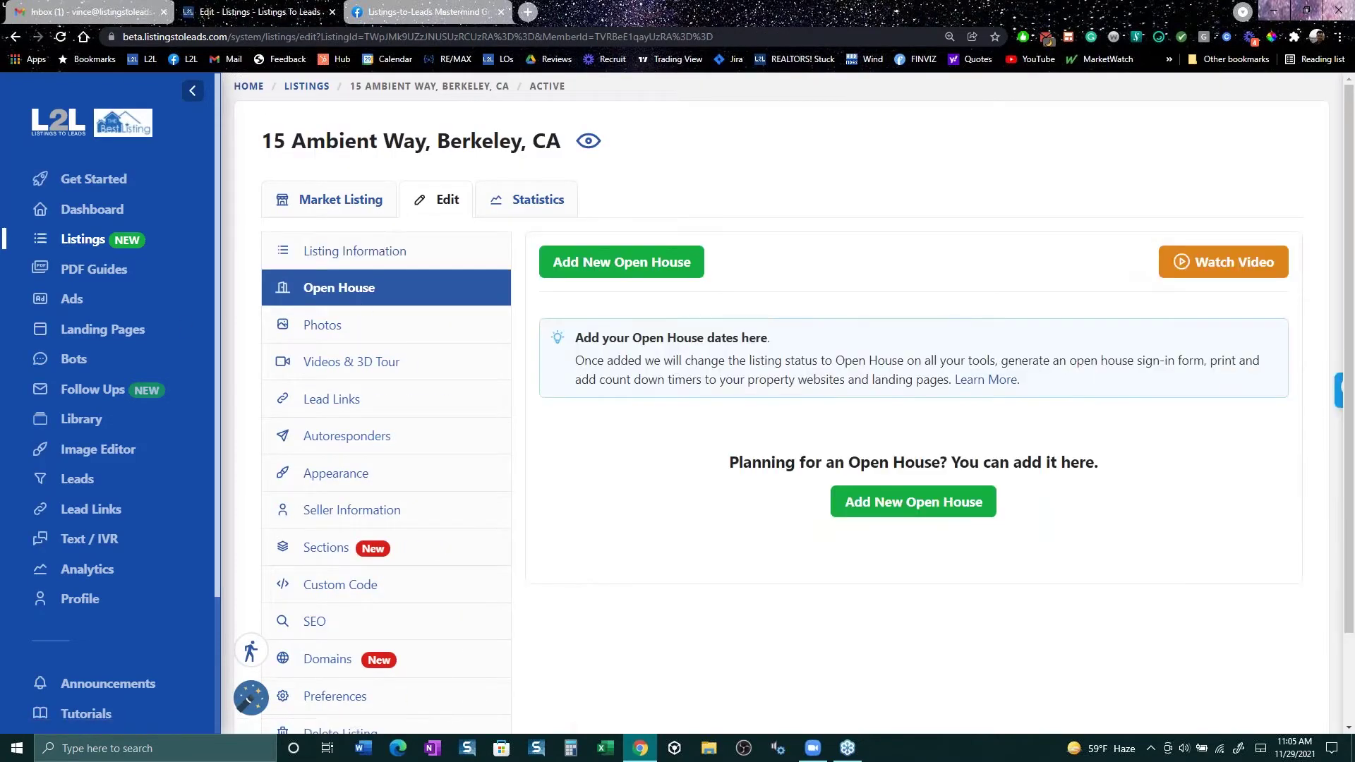
click(911, 502)
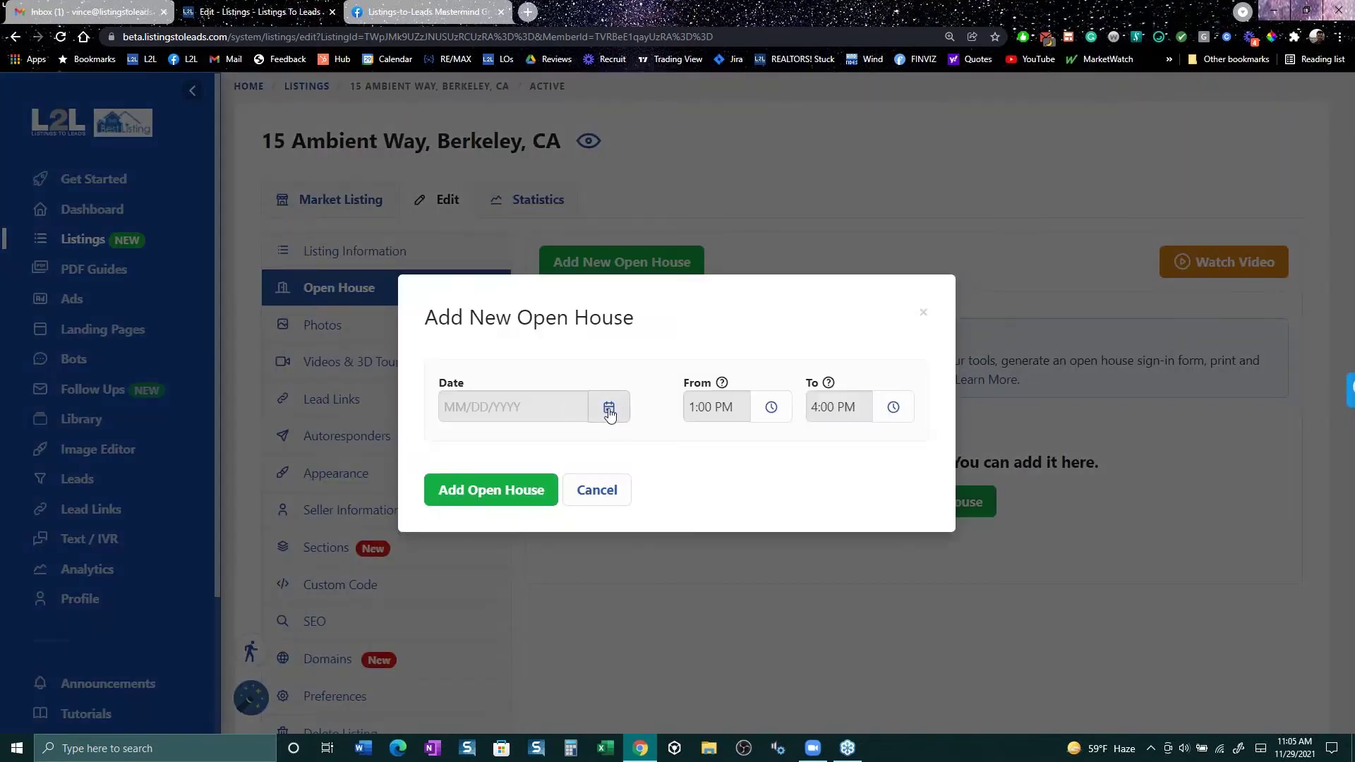
click(609, 408)
click(695, 446)
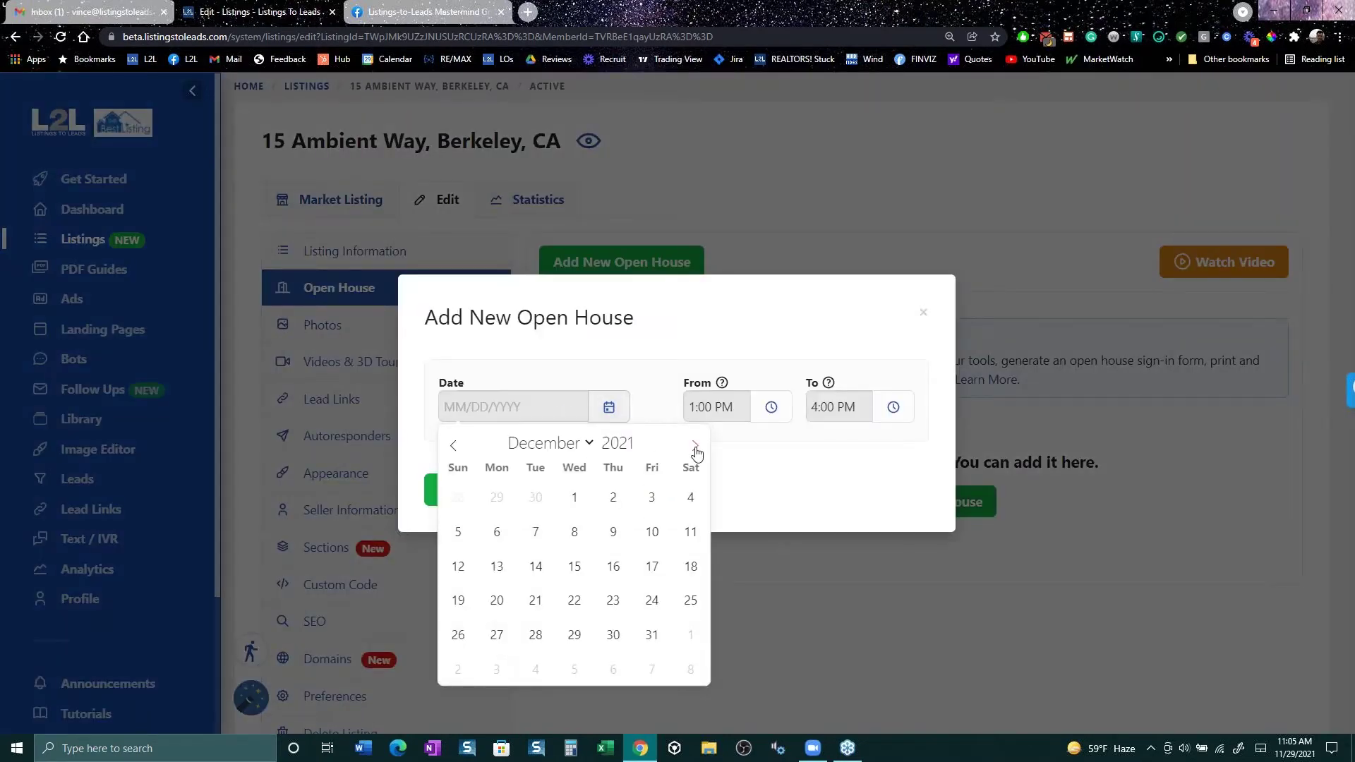
click(655, 639)
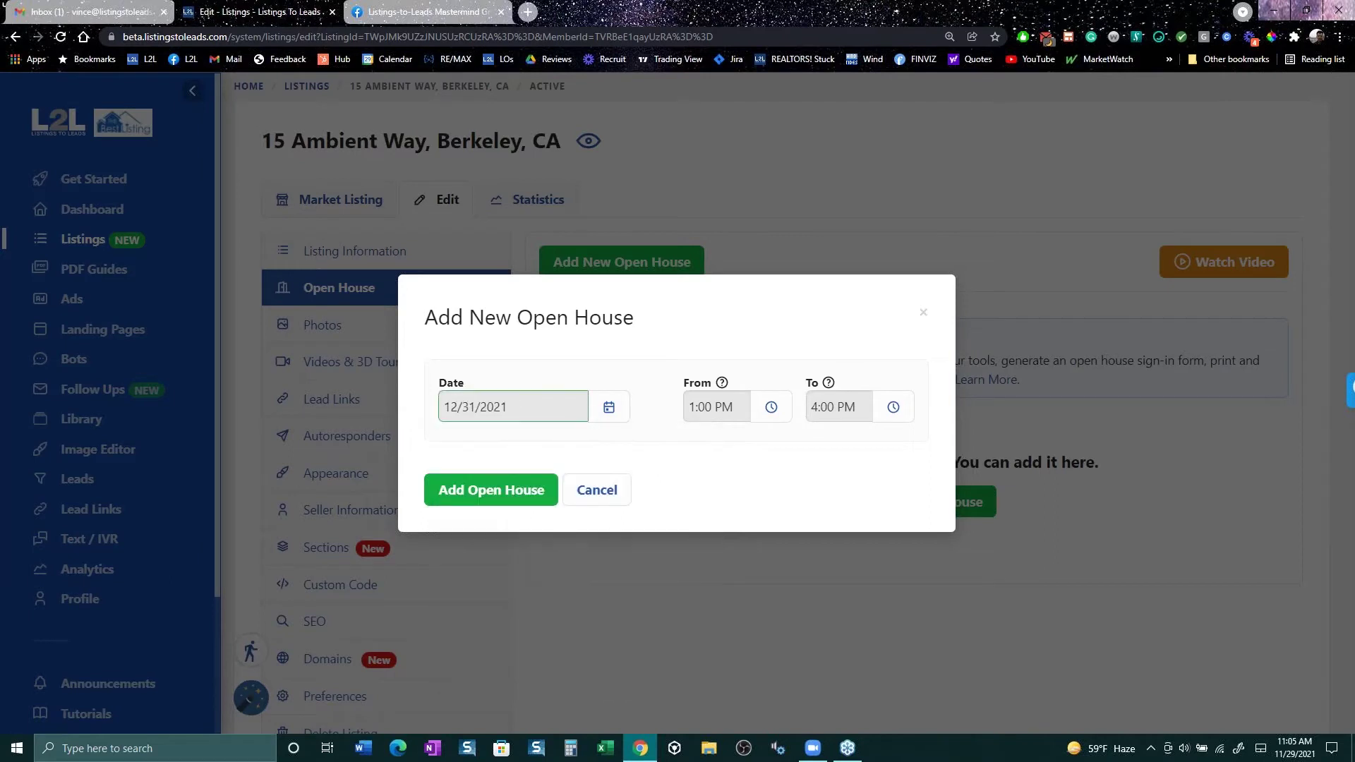
click(493, 491)
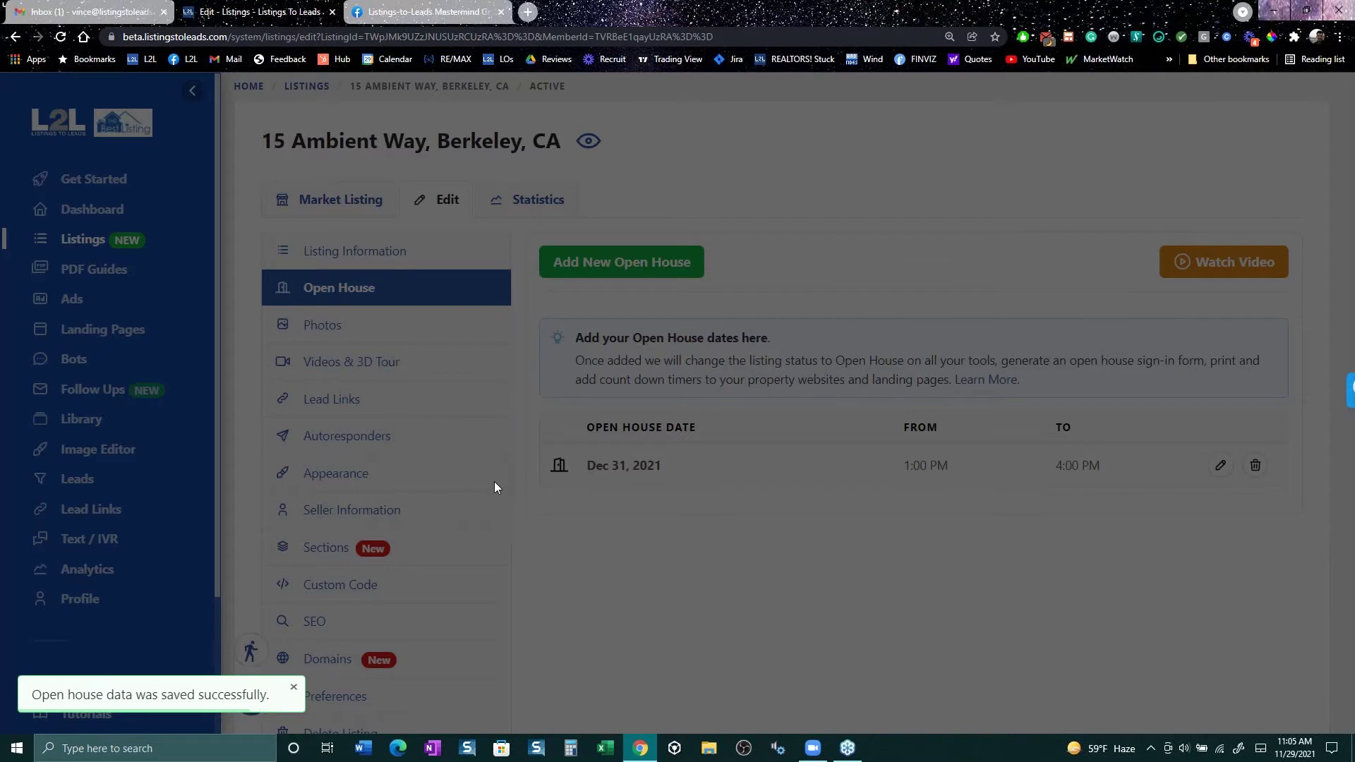
click(59, 36)
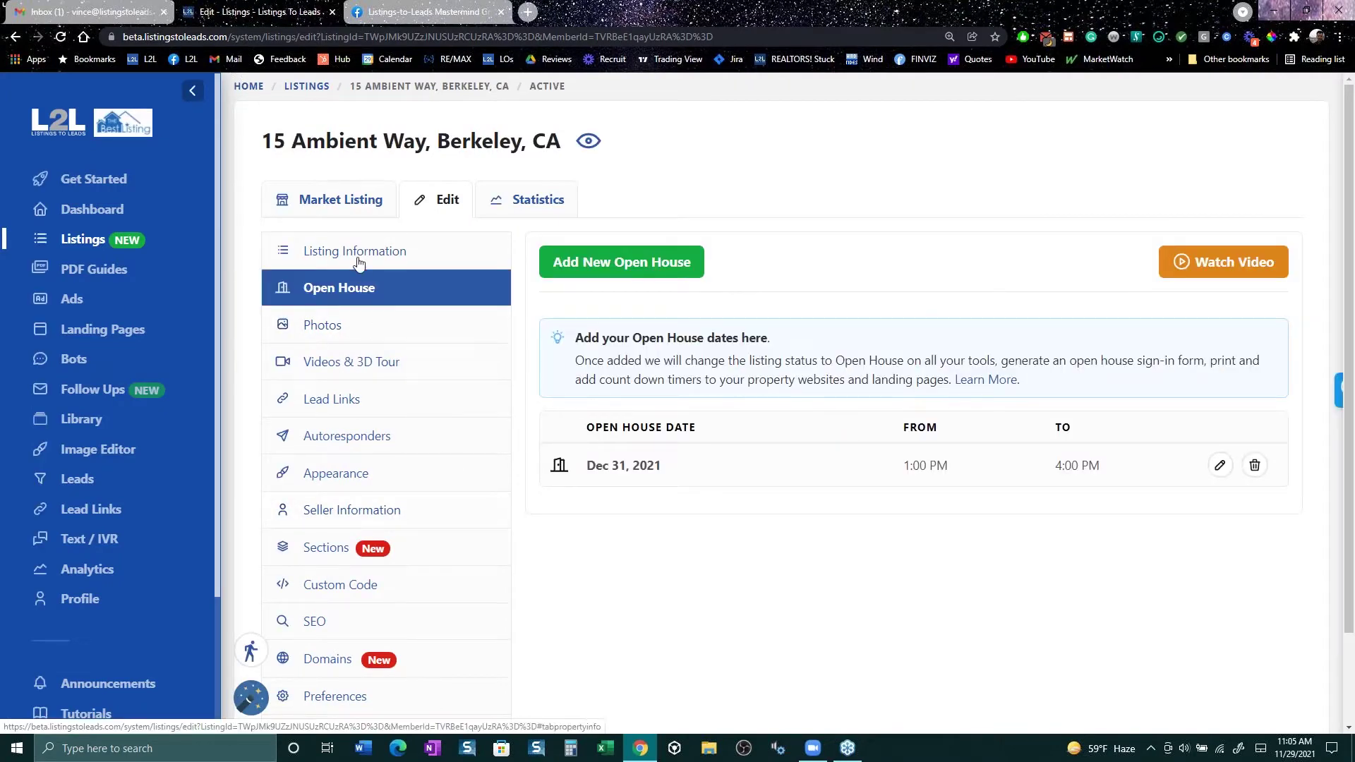
click(337, 210)
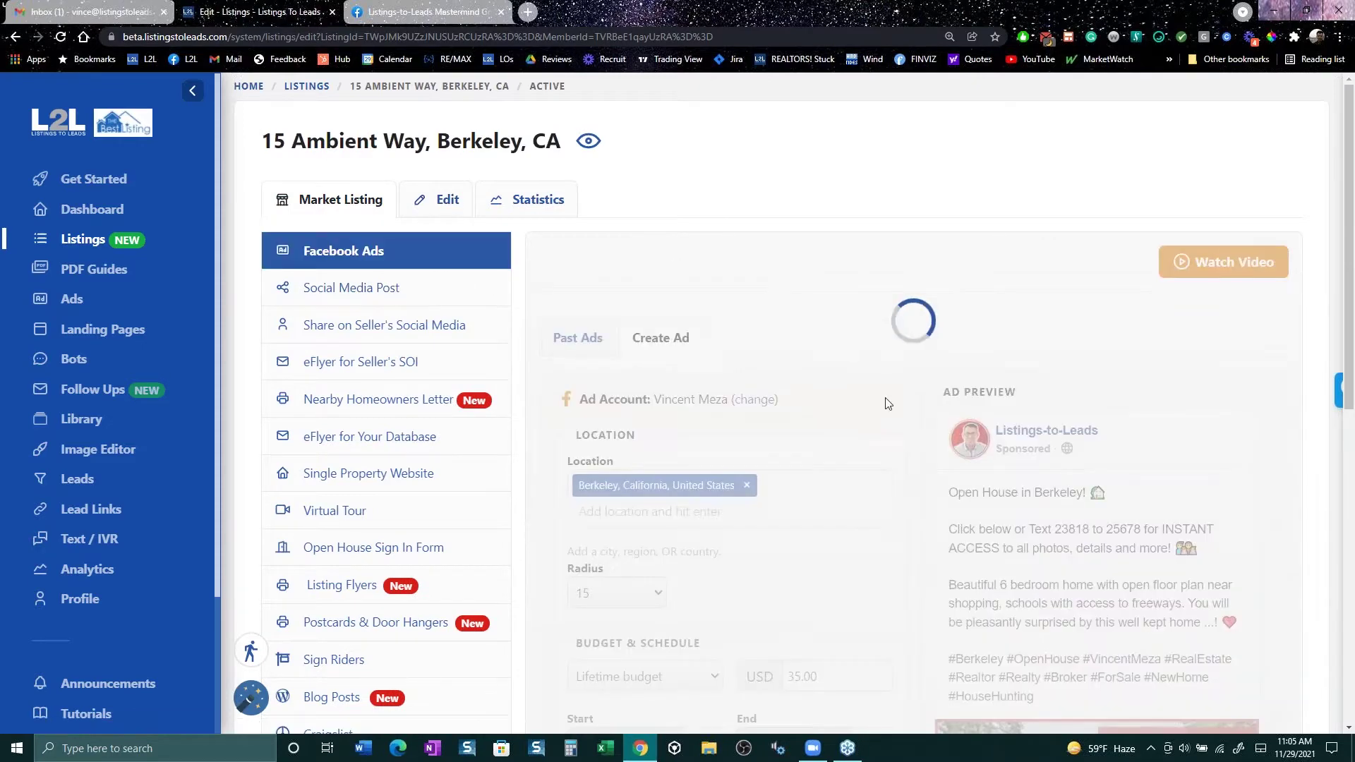
scroll(909, 441, down, 3)
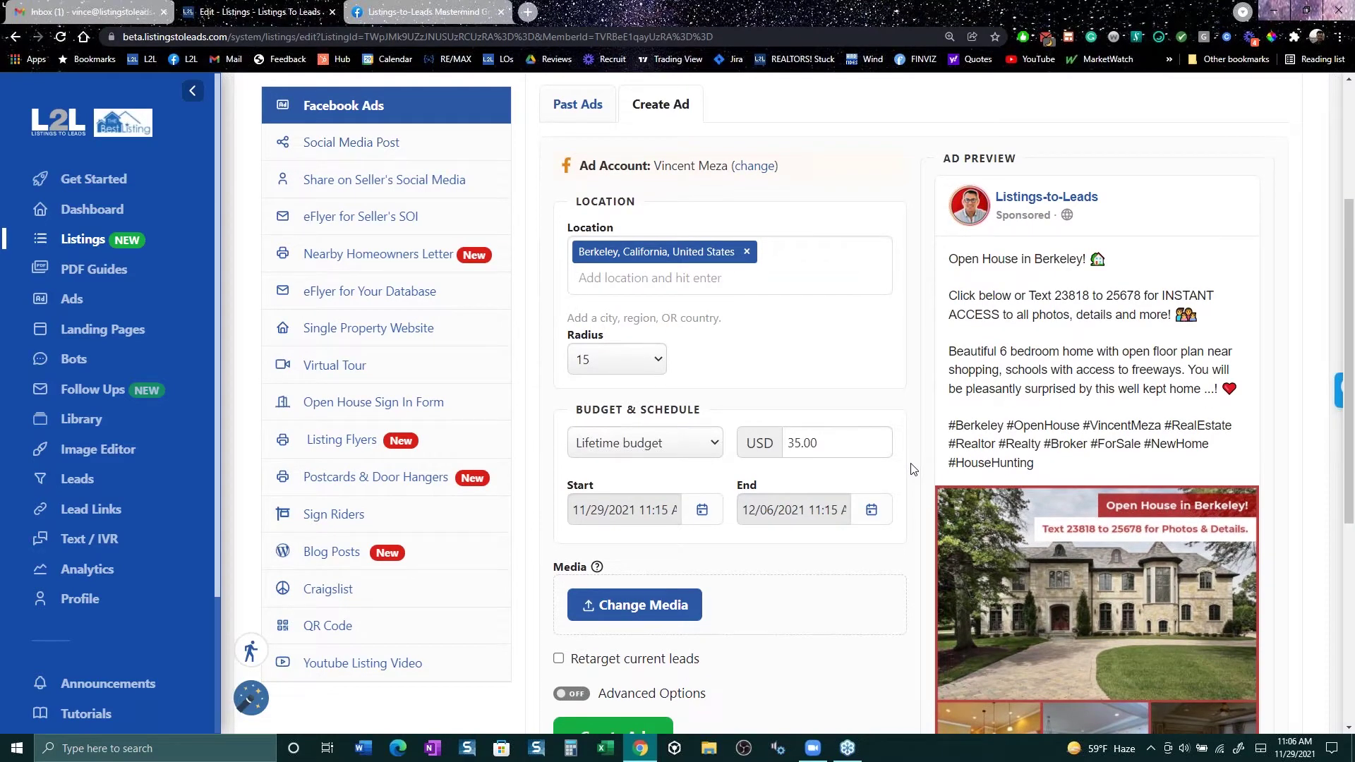
click(365, 257)
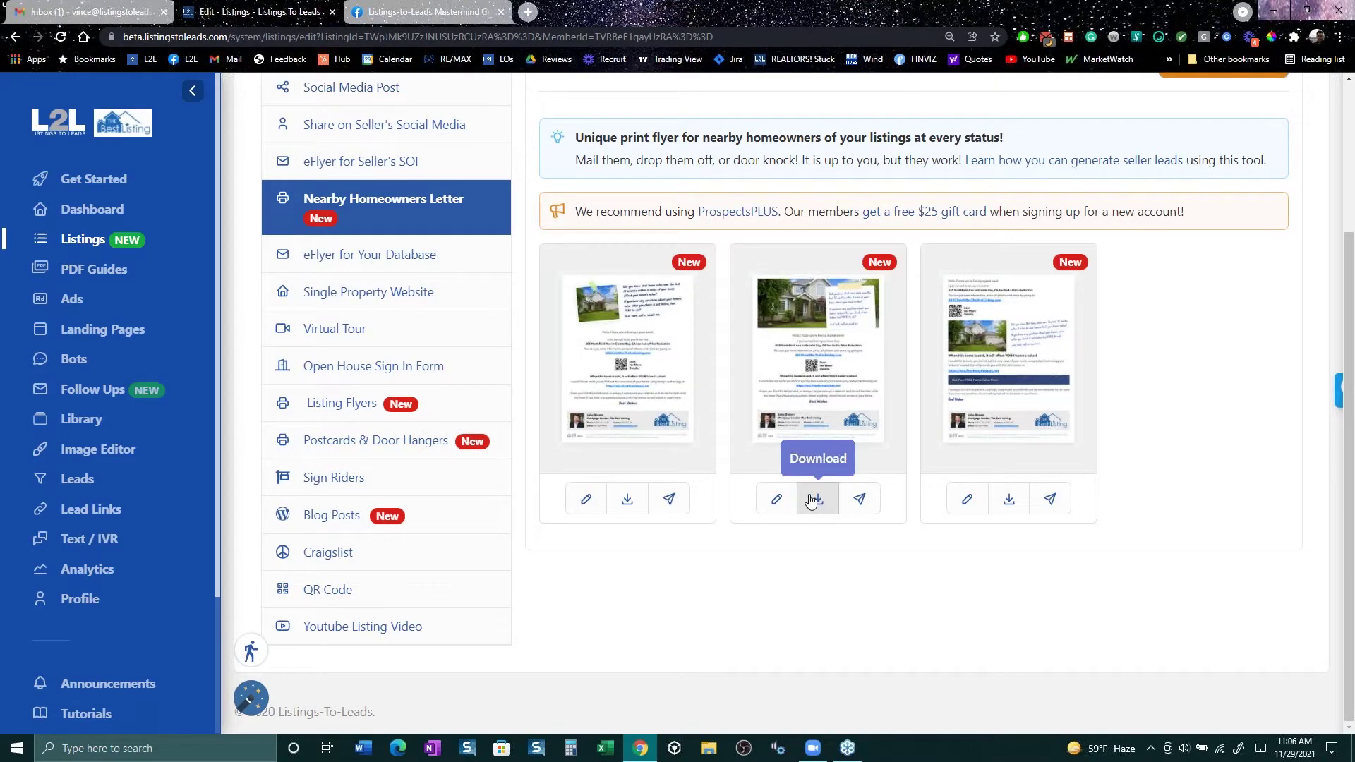
scroll(811, 499, up, 1)
scroll(810, 498, up, 3)
drag(811, 498, 505, 366)
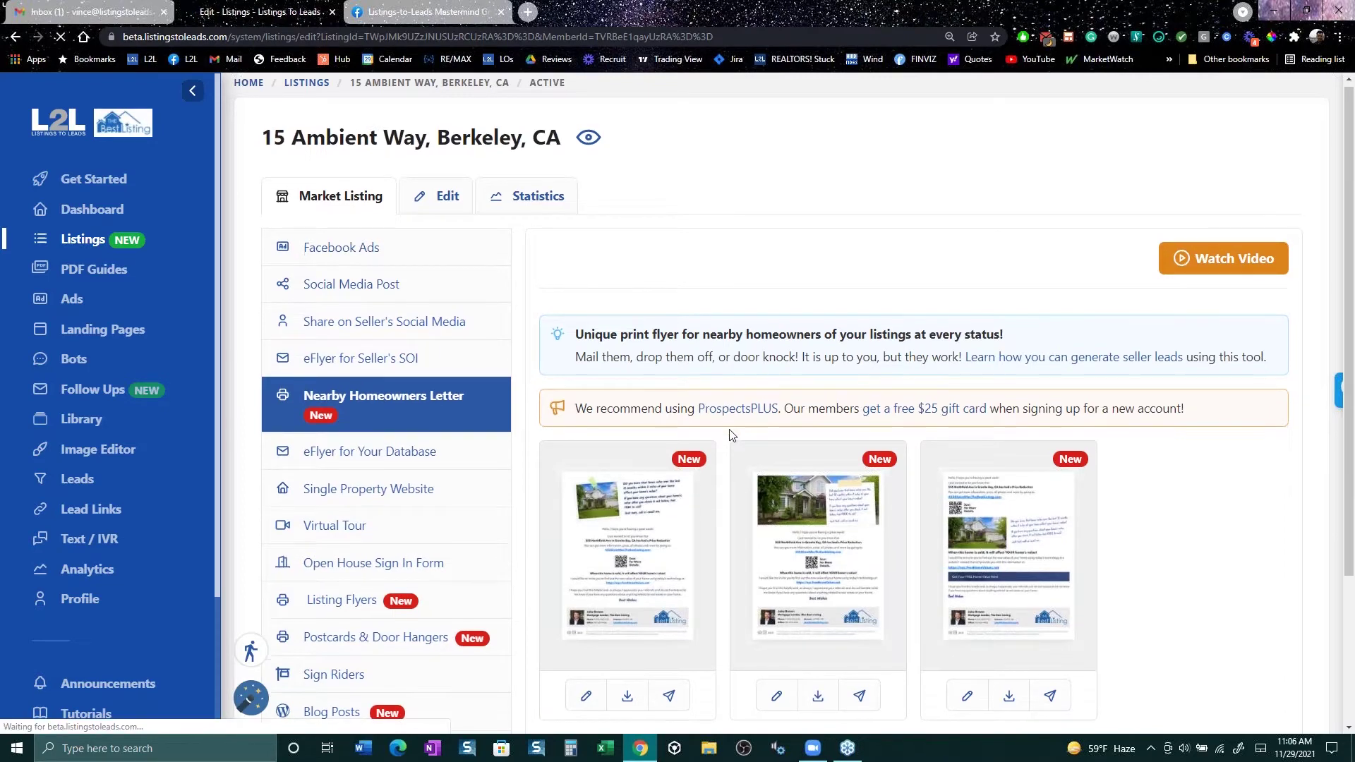
scroll(731, 434, down, 3)
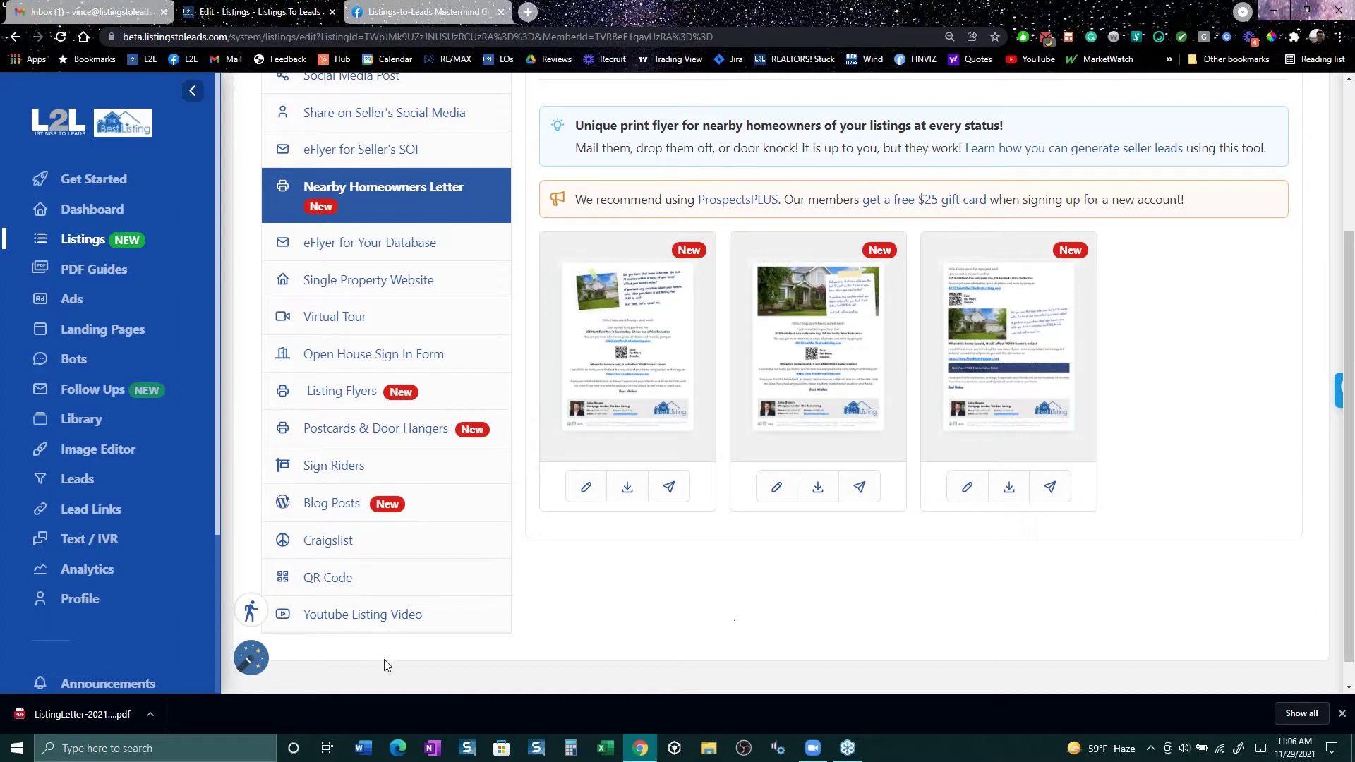
Step: Review the ListingLetter PDF's open house announcement, then re-download the middle letter template
click(89, 716)
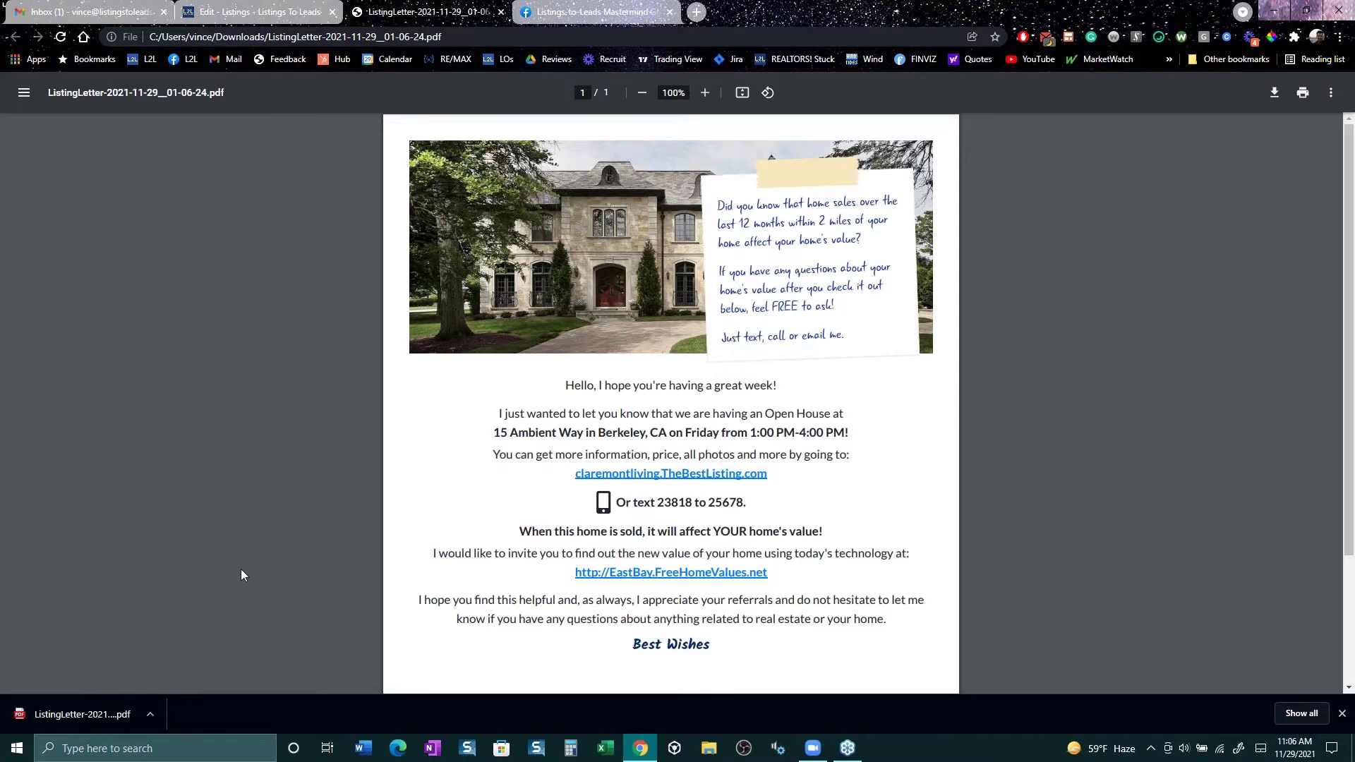
click(642, 92)
click(642, 92)
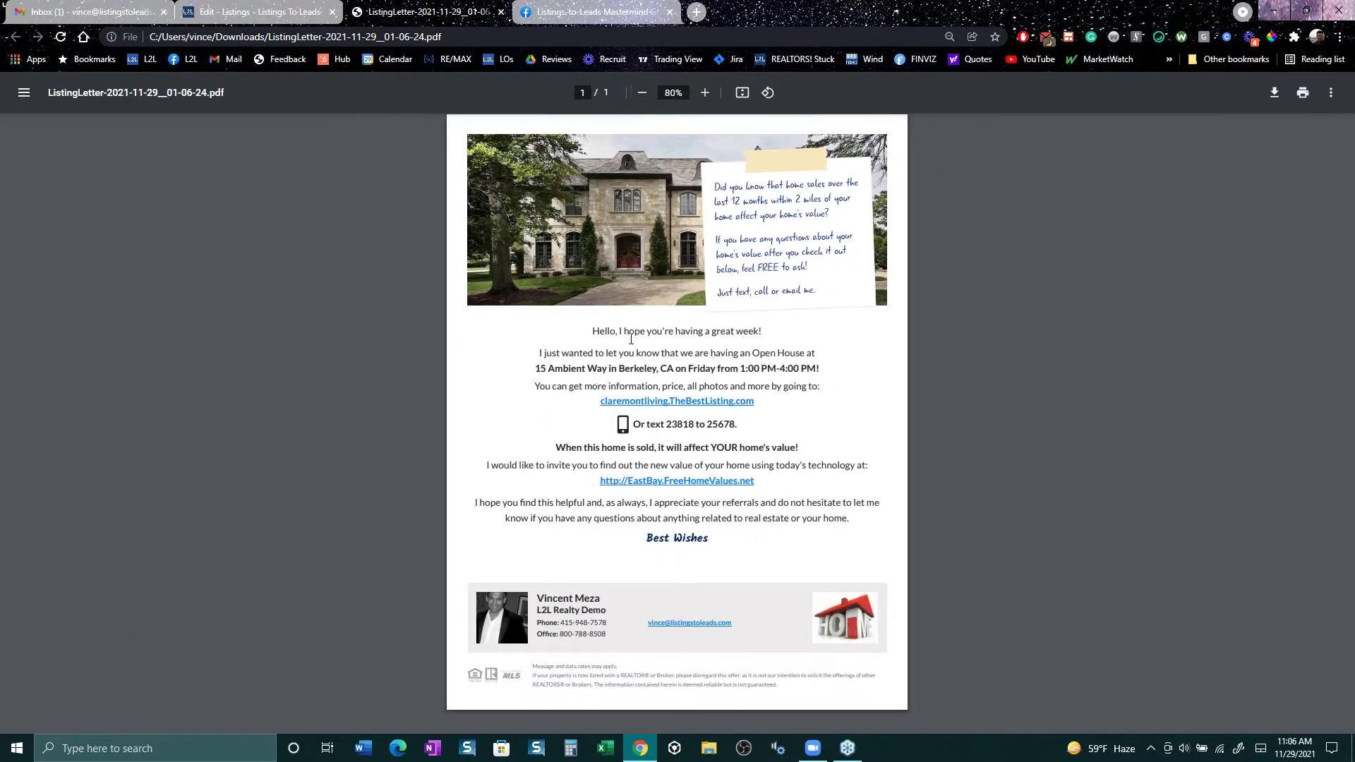
drag(542, 359, 834, 380)
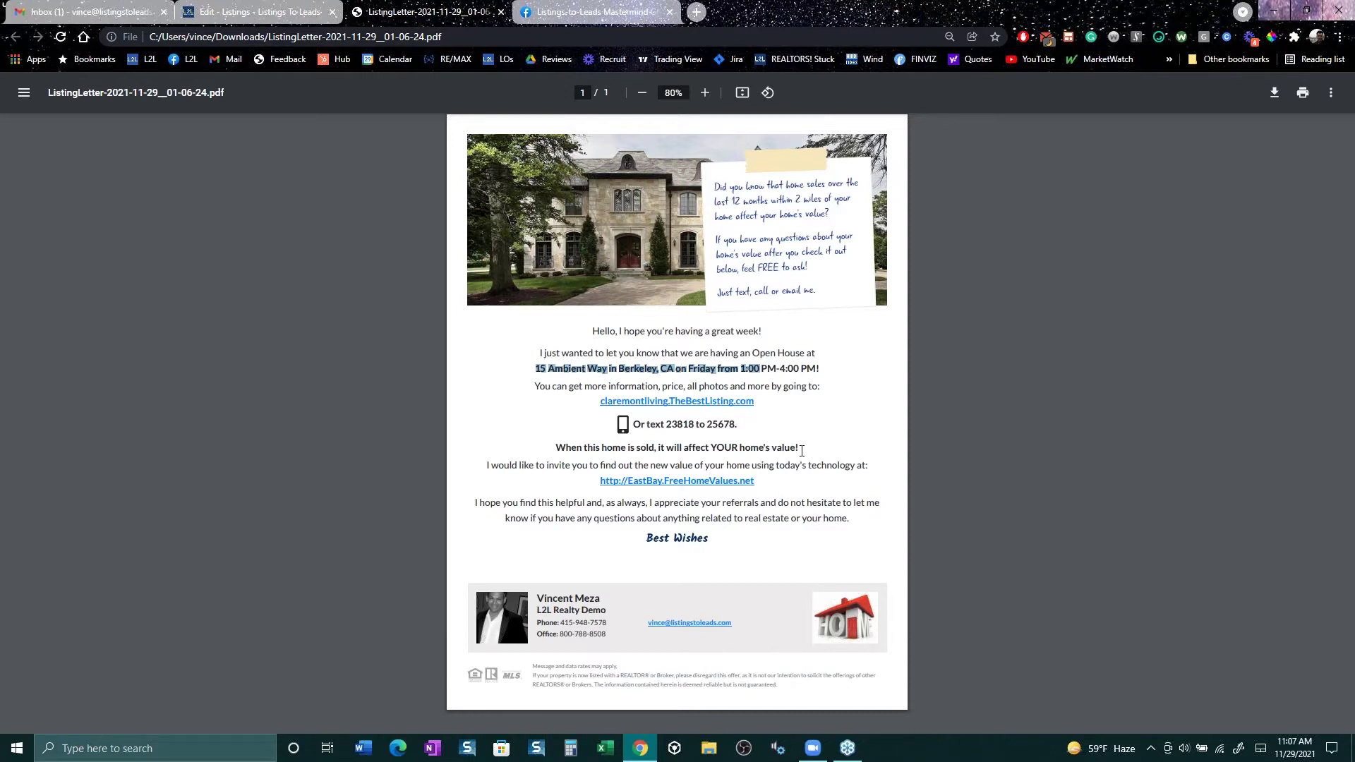
drag(875, 467, 564, 443)
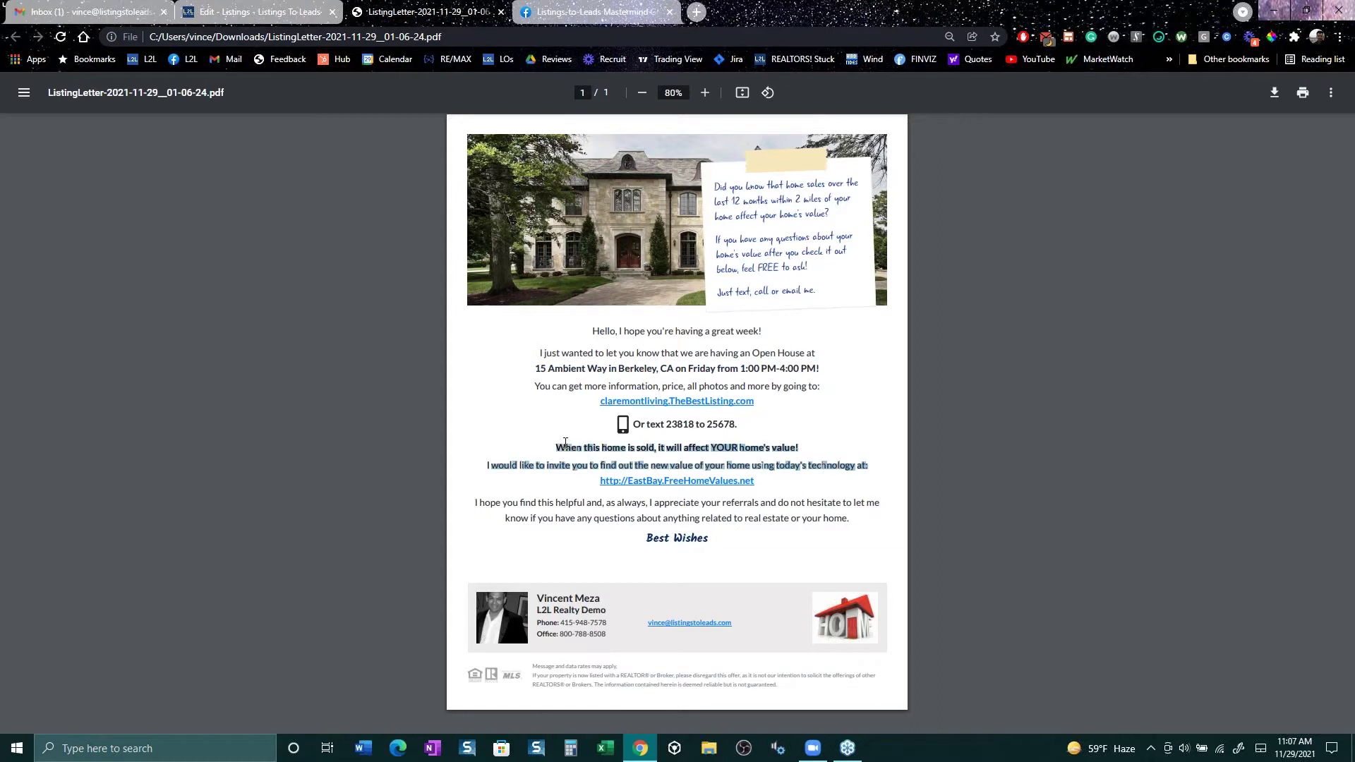
click(503, 443)
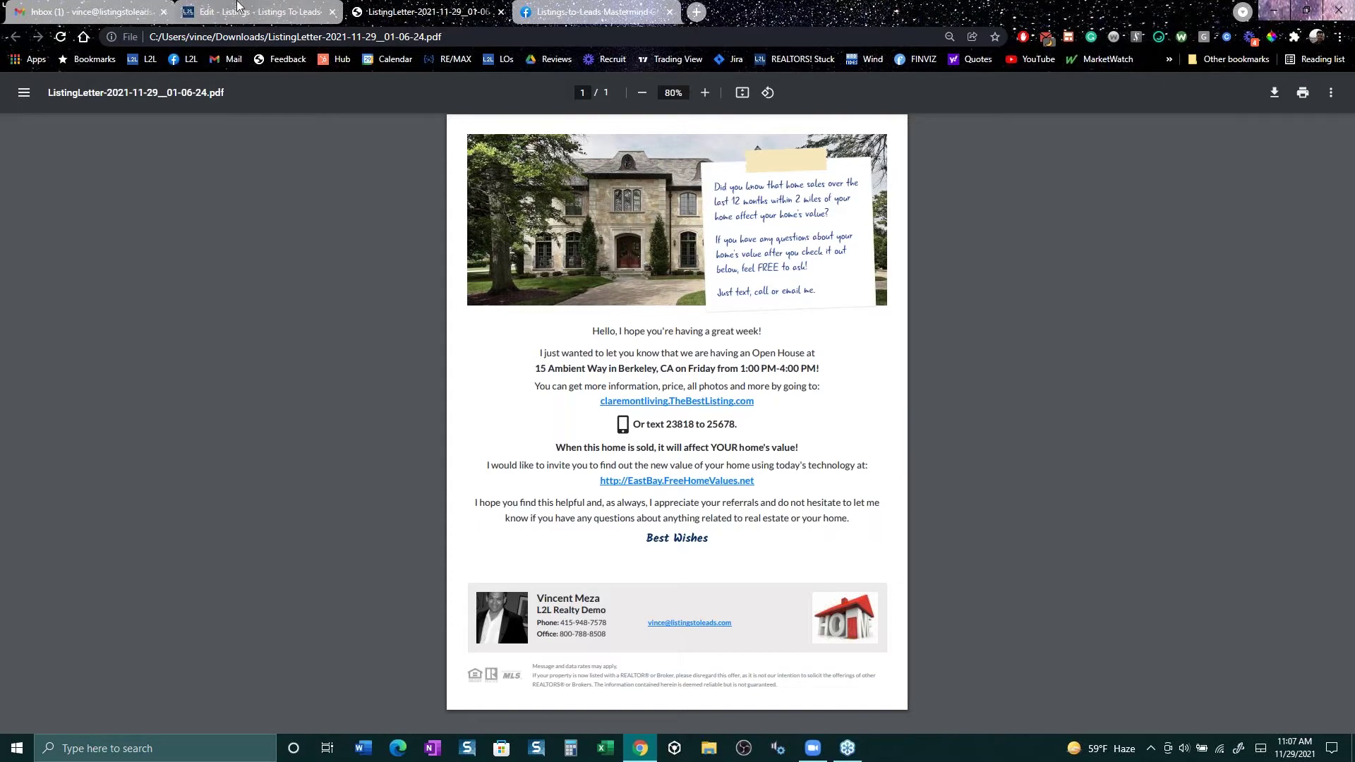
click(239, 11)
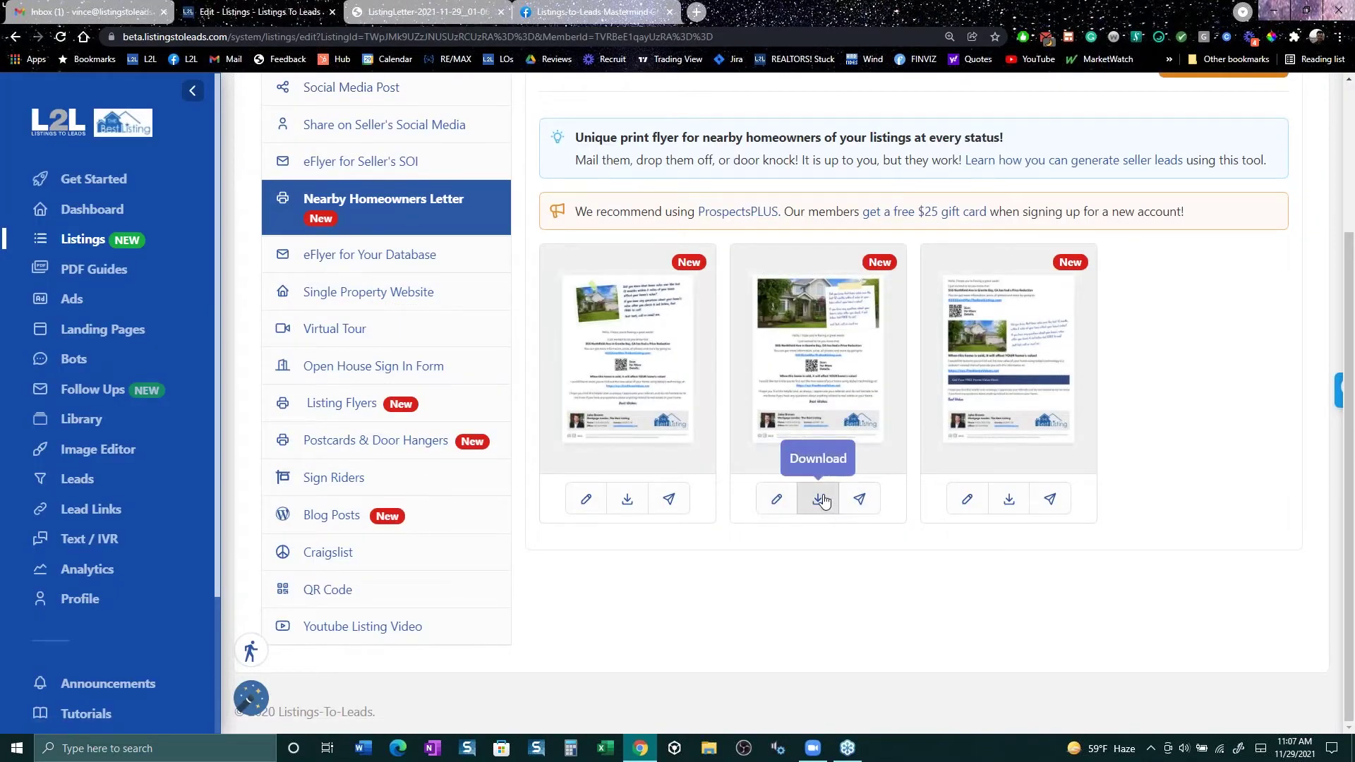
click(822, 499)
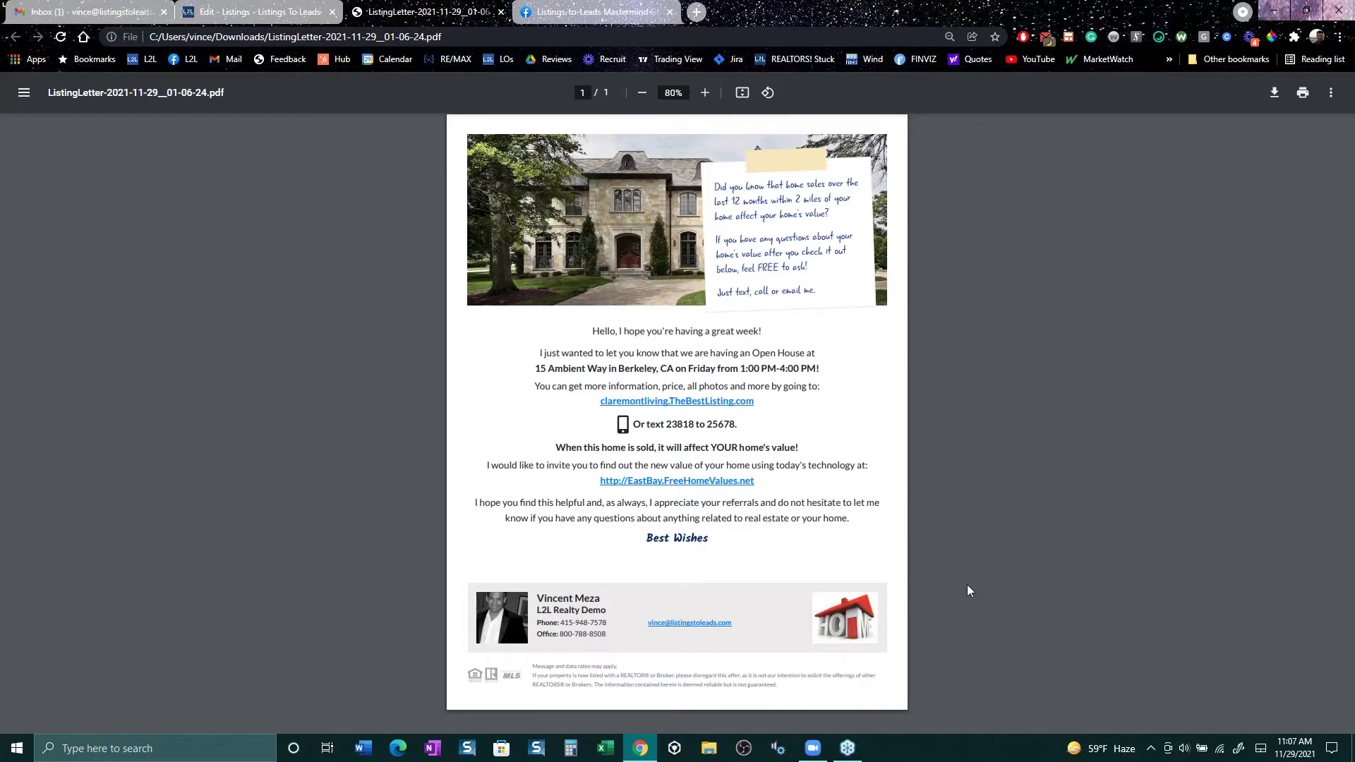
Step: Search the Mastermind group for a member's name and open their shared farming post
click(625, 16)
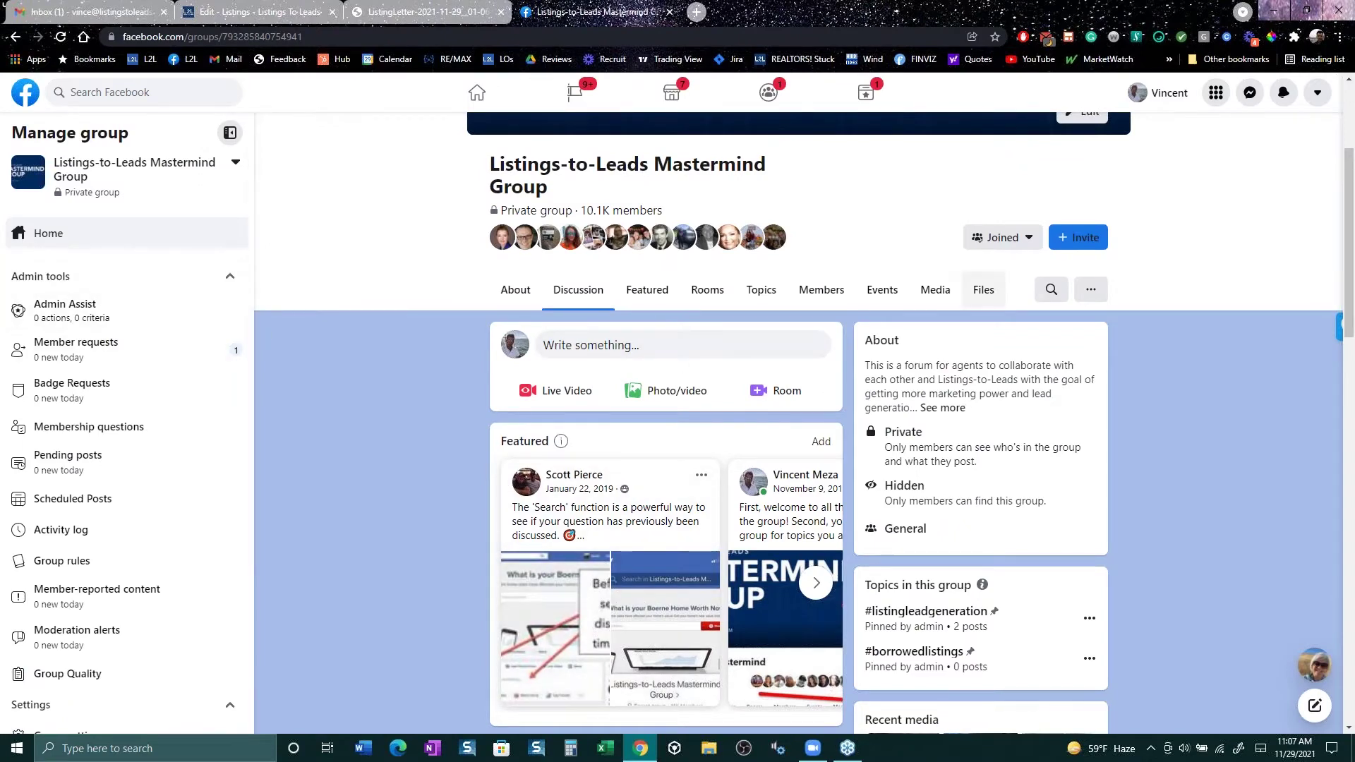
scroll(945, 331, up, 3)
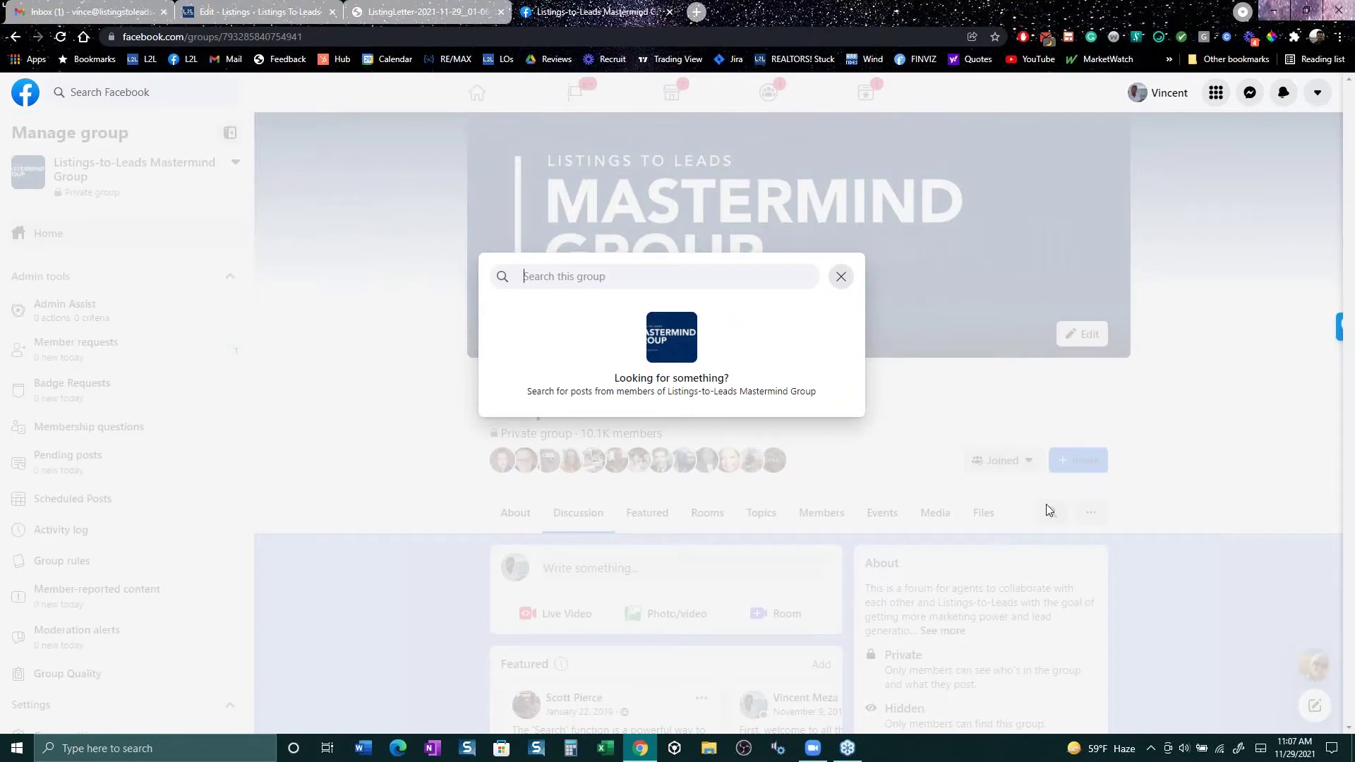
text(chris)
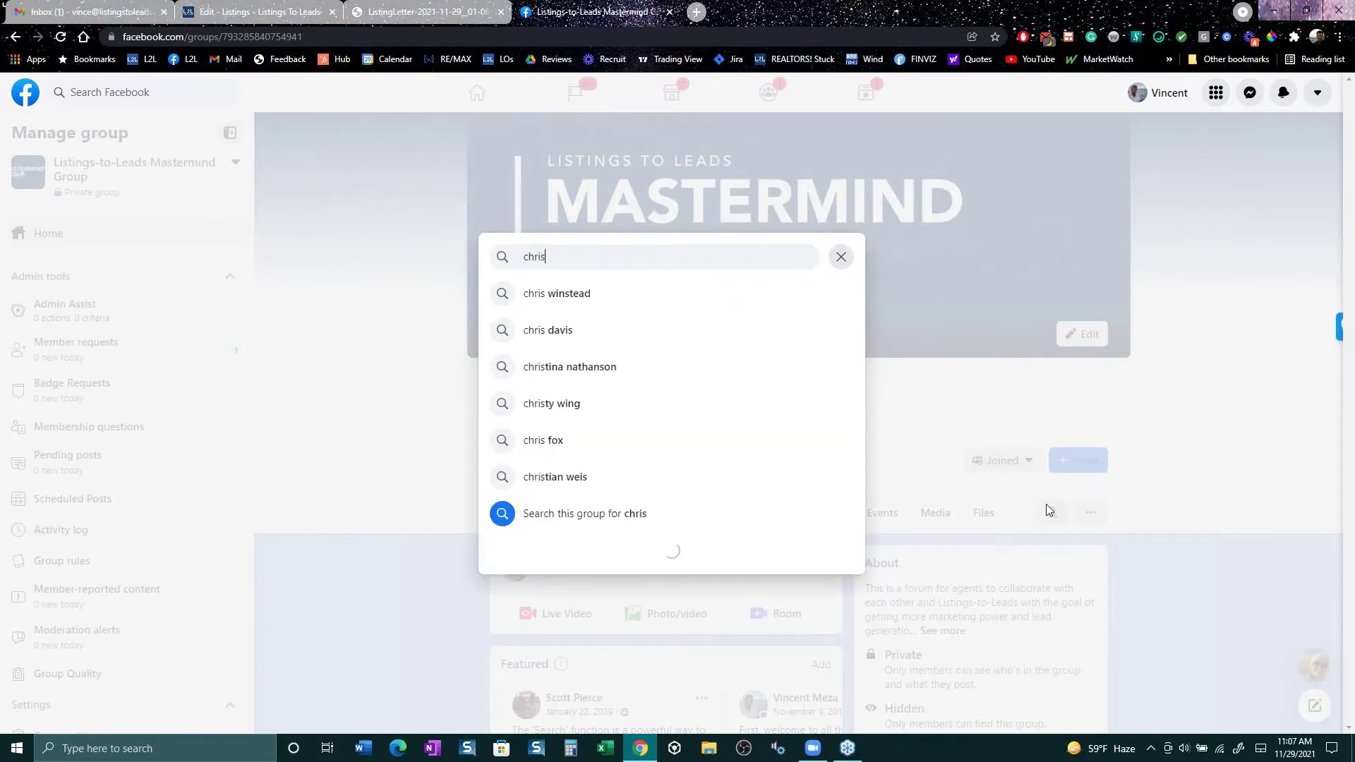
key(Down)
key(Return)
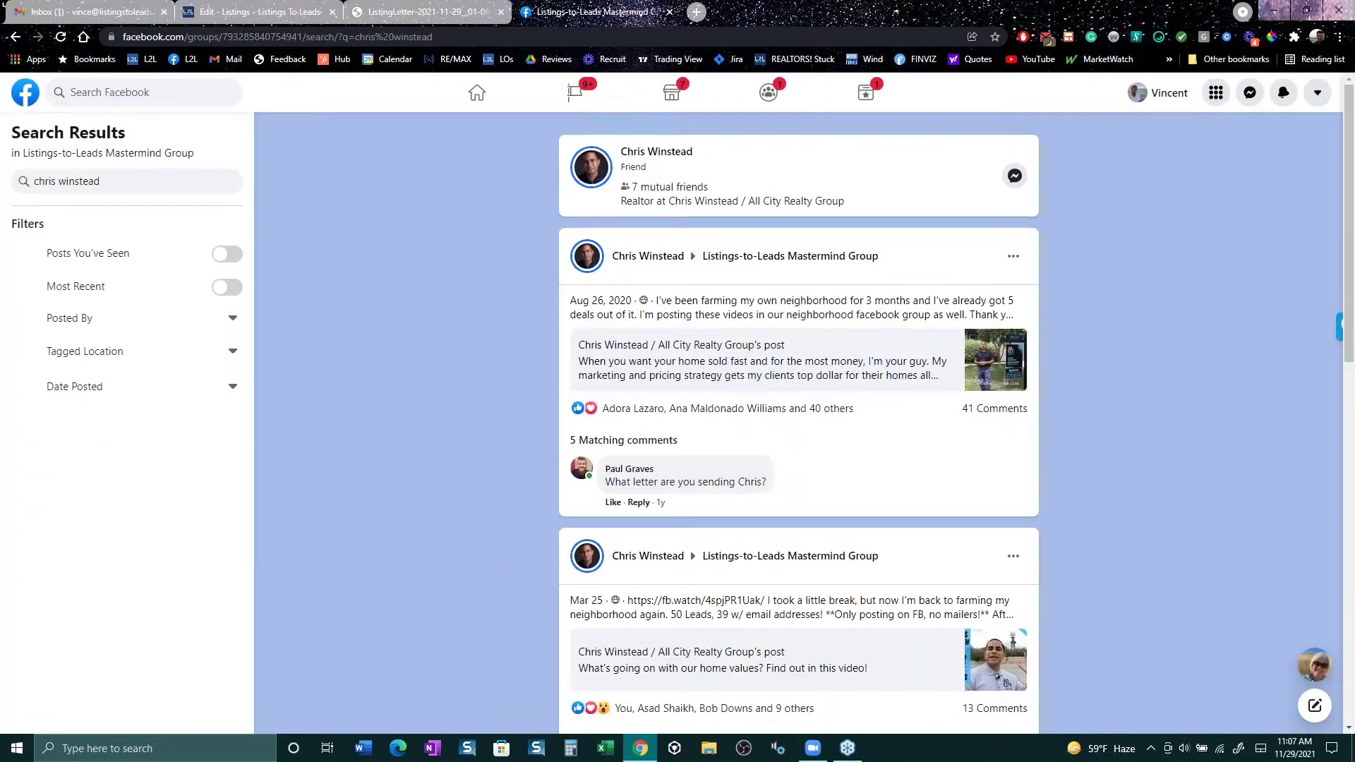
click(878, 359)
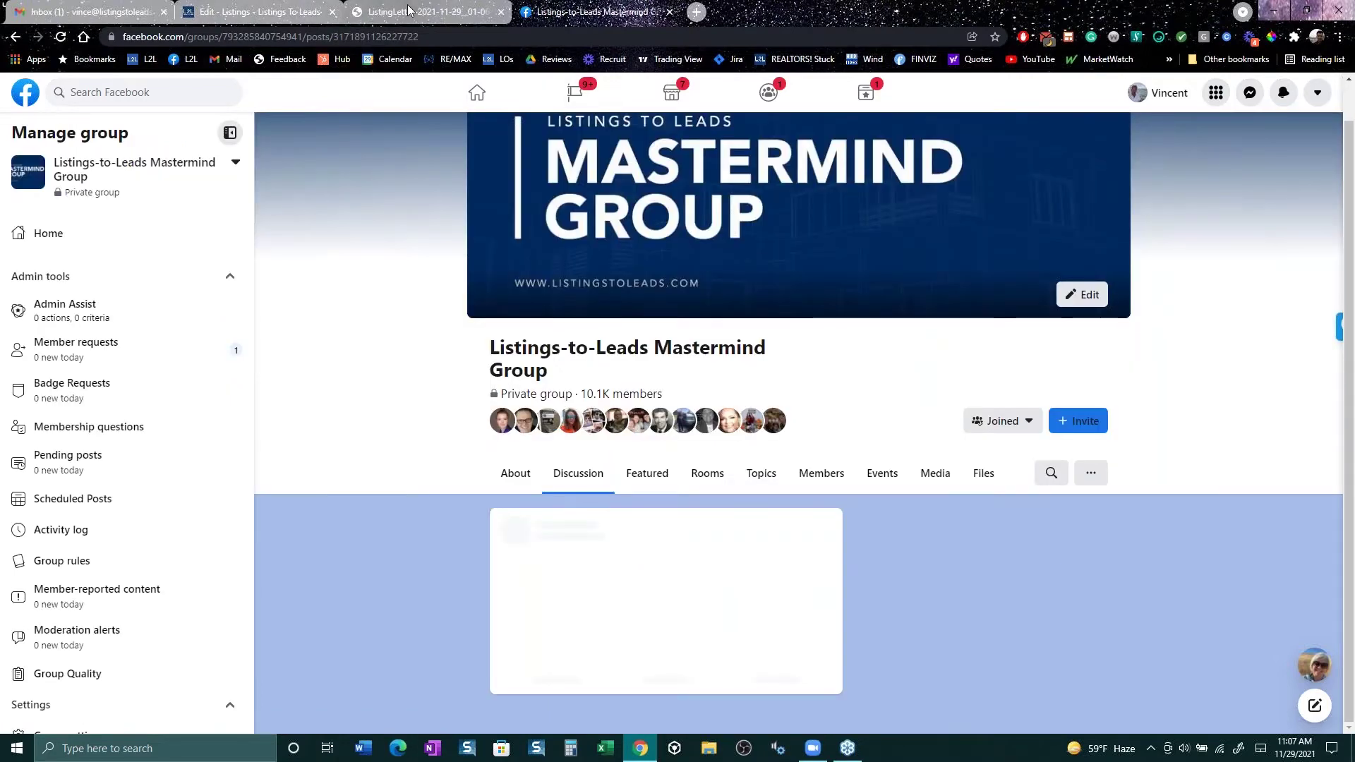
Step: Load more comments and expand the member's full reply about sending letters to neighbors
click(411, 12)
click(598, 12)
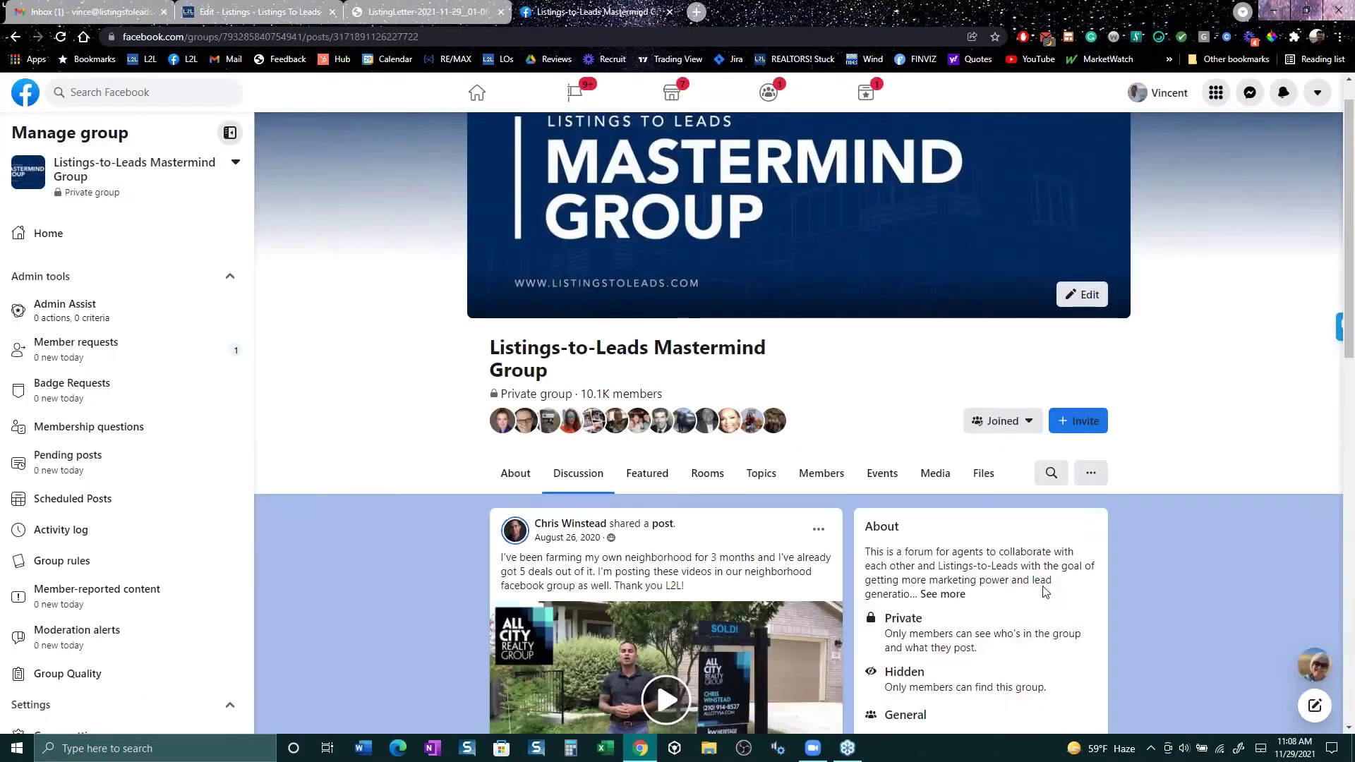
scroll(853, 687, down, 6)
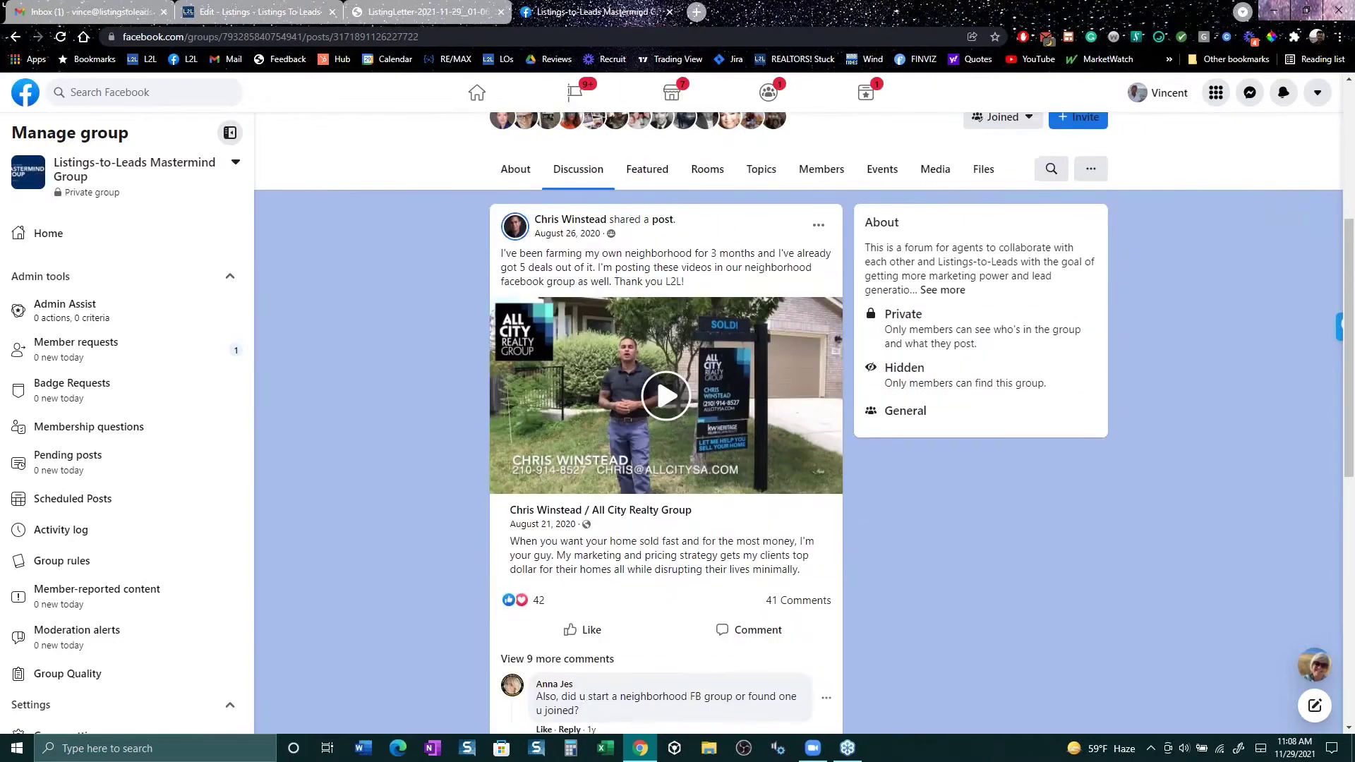
click(610, 496)
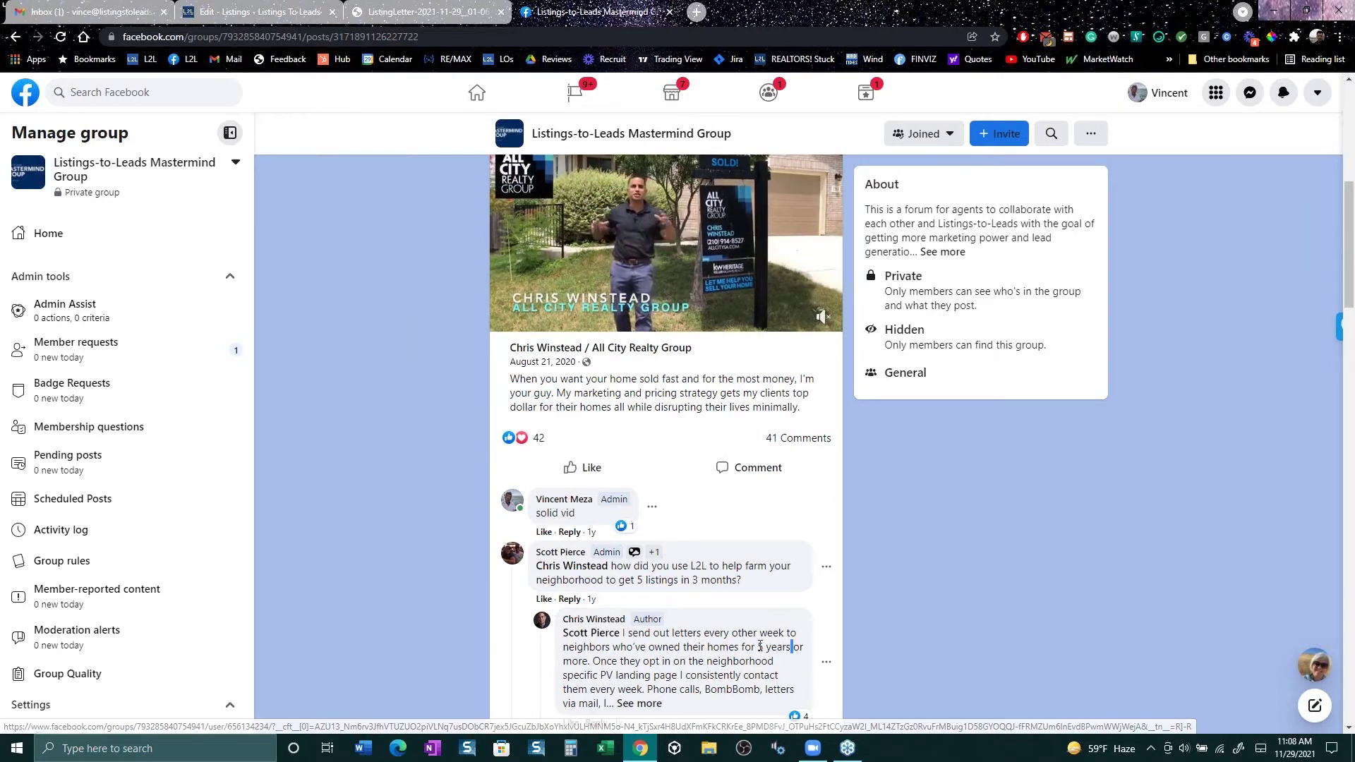
drag(792, 647, 661, 634)
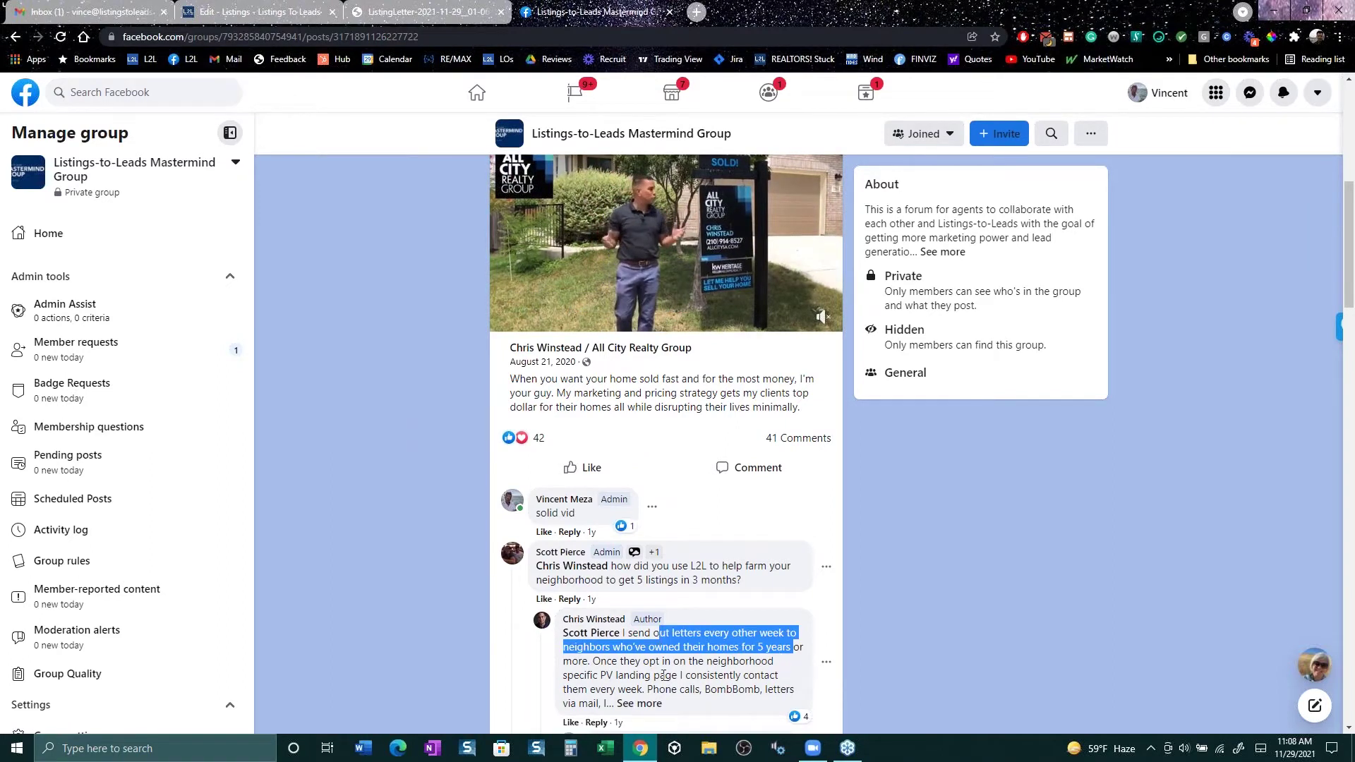
drag(684, 676, 577, 677)
scroll(577, 677, down, 3)
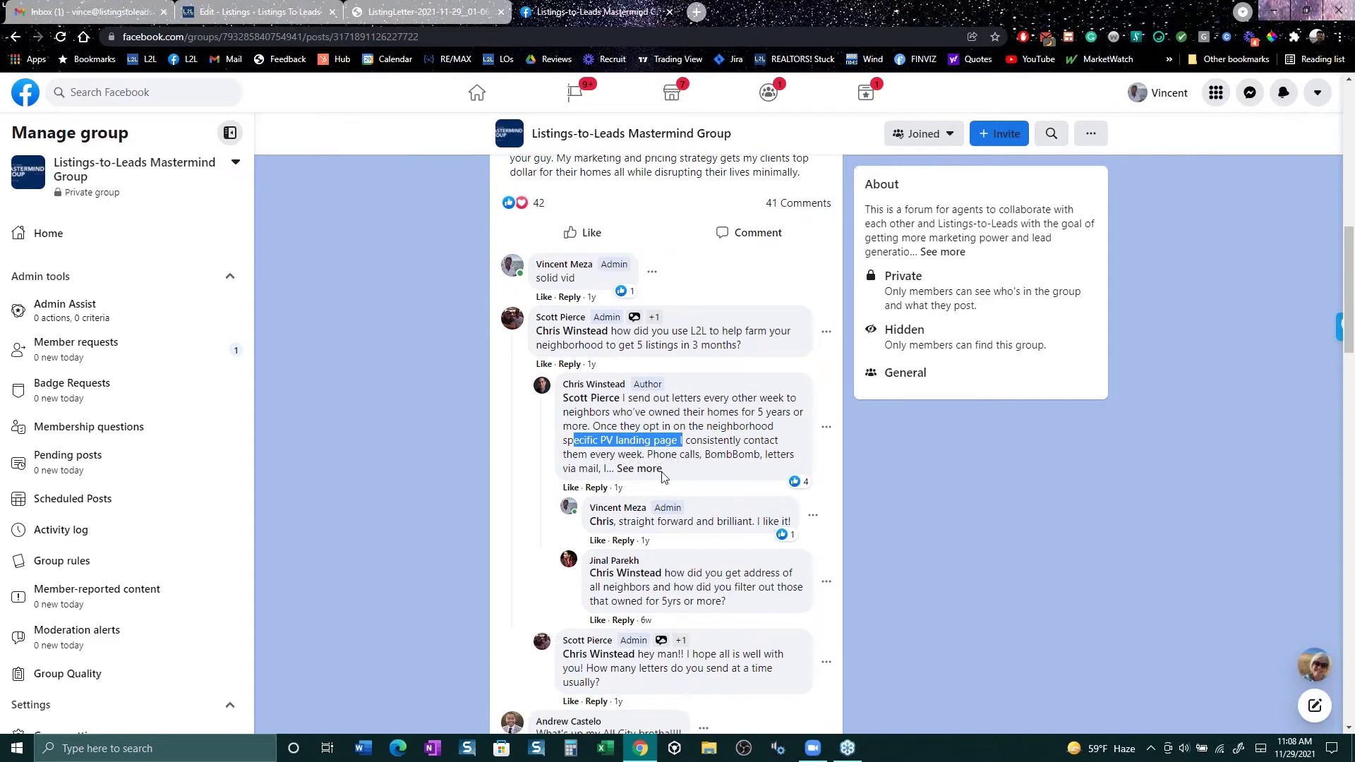
click(639, 470)
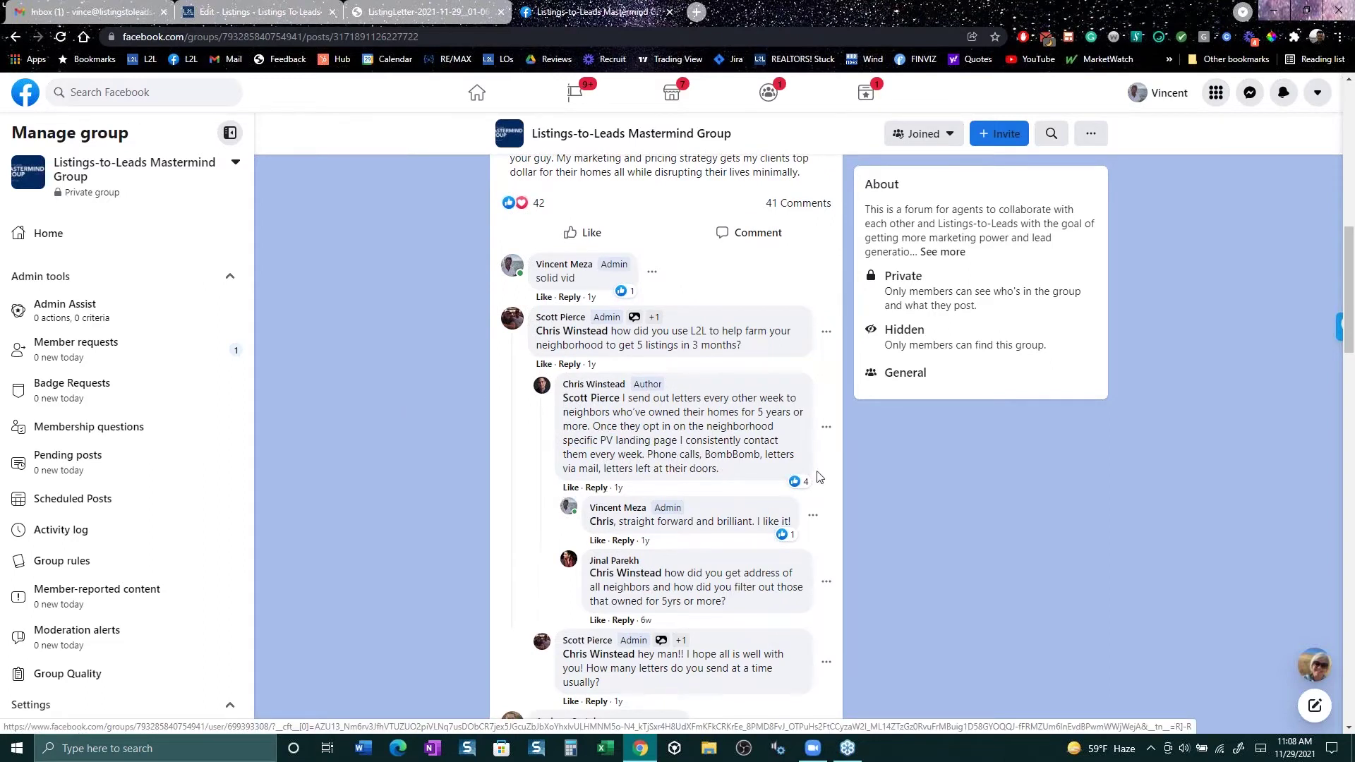
Step: Highlight the post text about getting 5 deals, then clear the highlight
scroll(776, 482, up, 6)
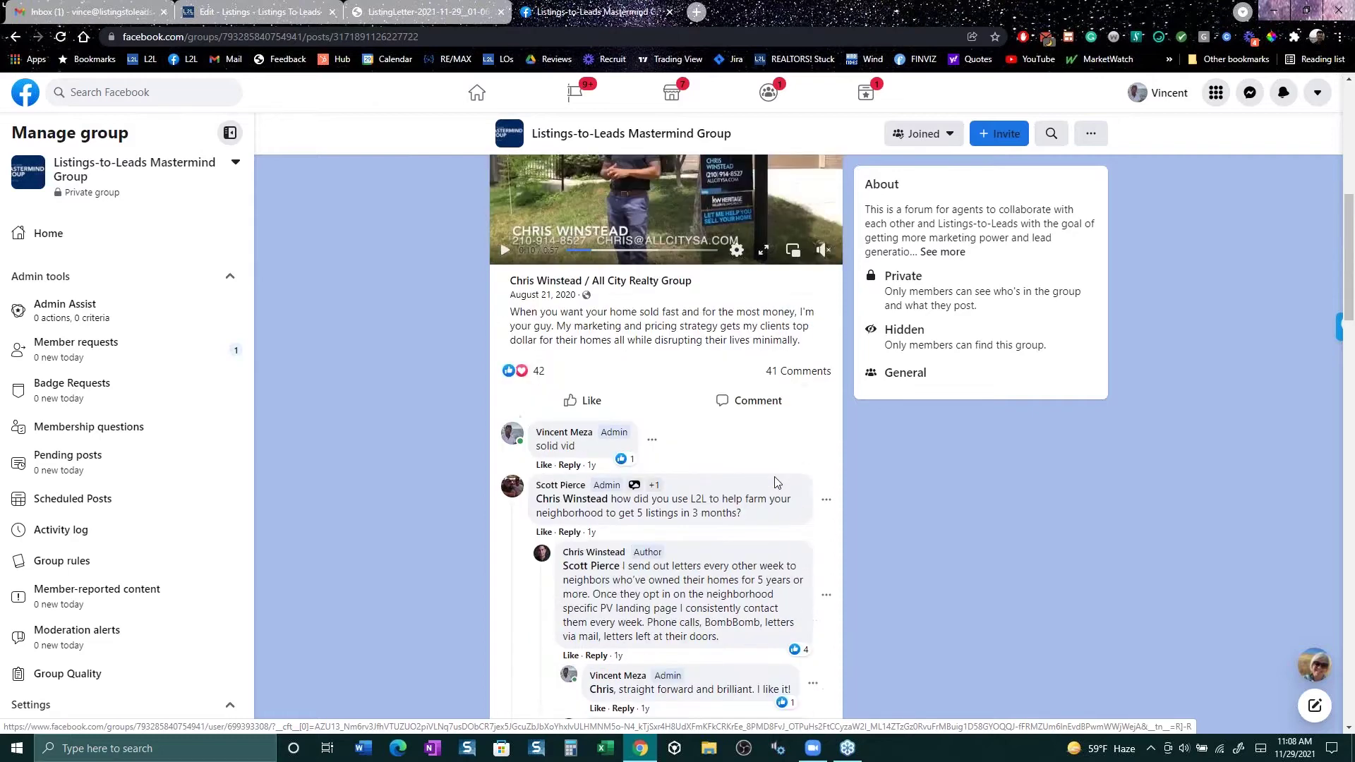
scroll(734, 353, up, 1)
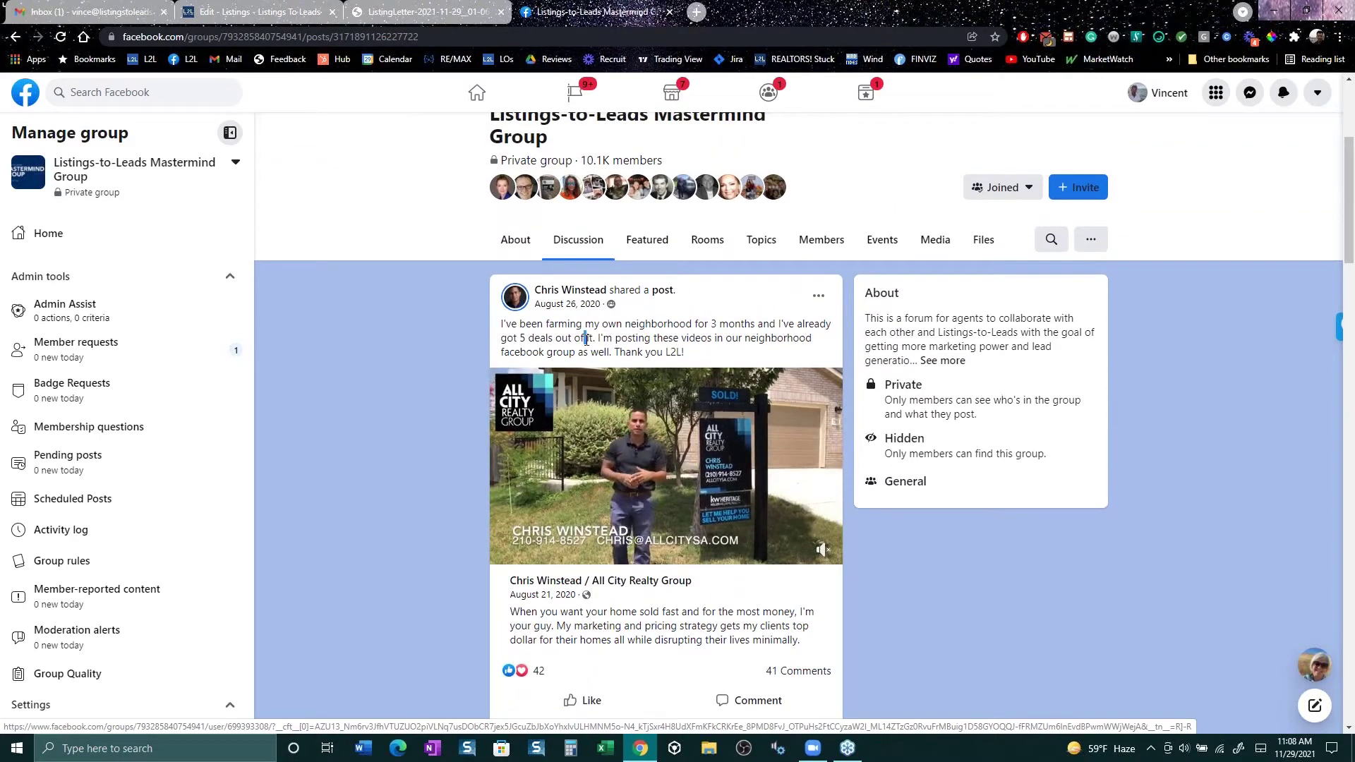
drag(579, 340, 584, 324)
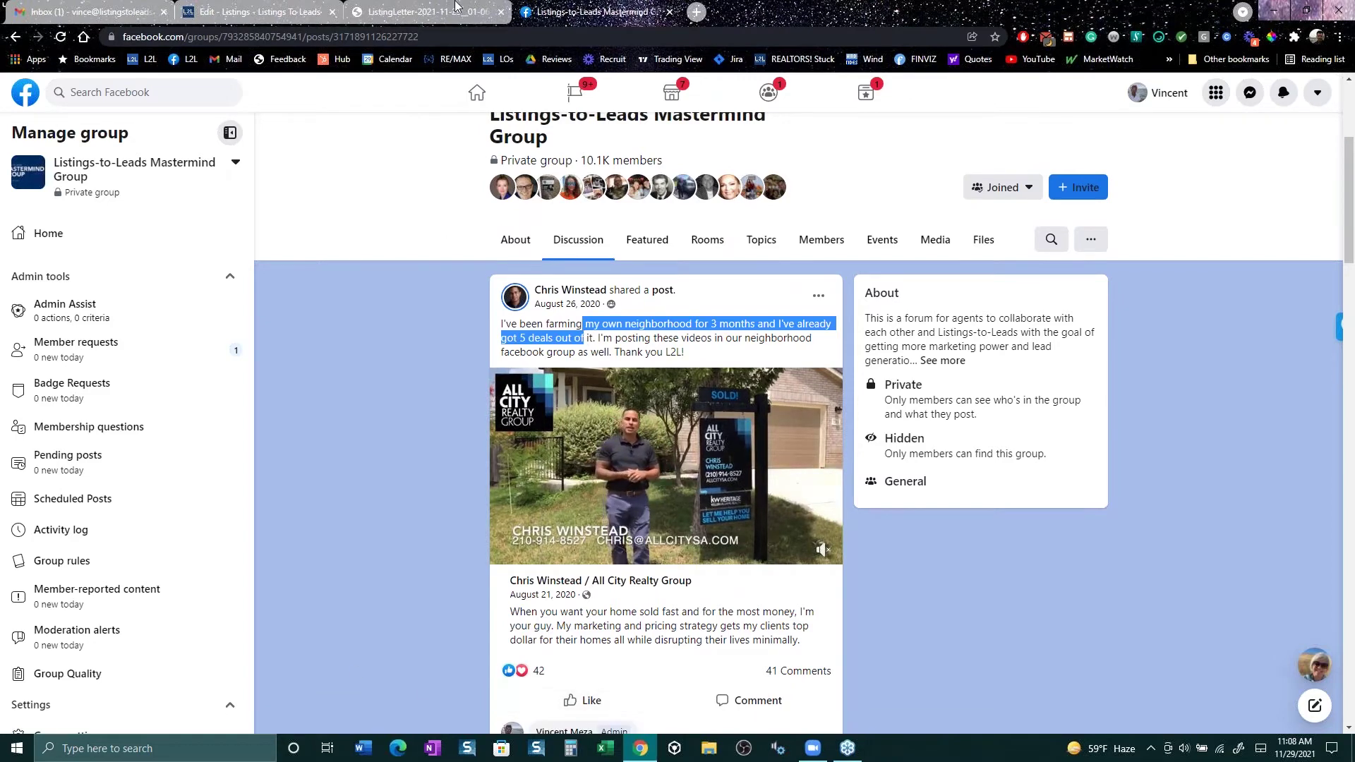
click(458, 10)
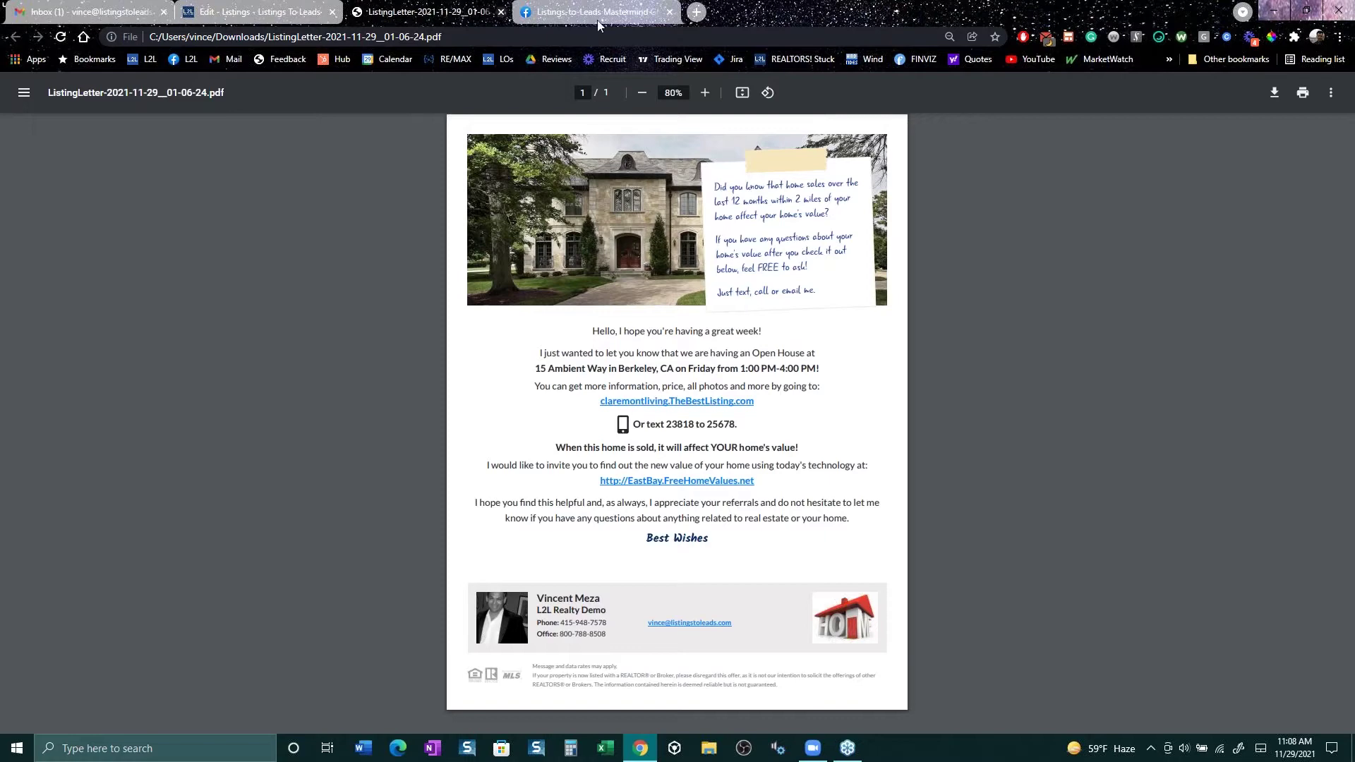
click(620, 17)
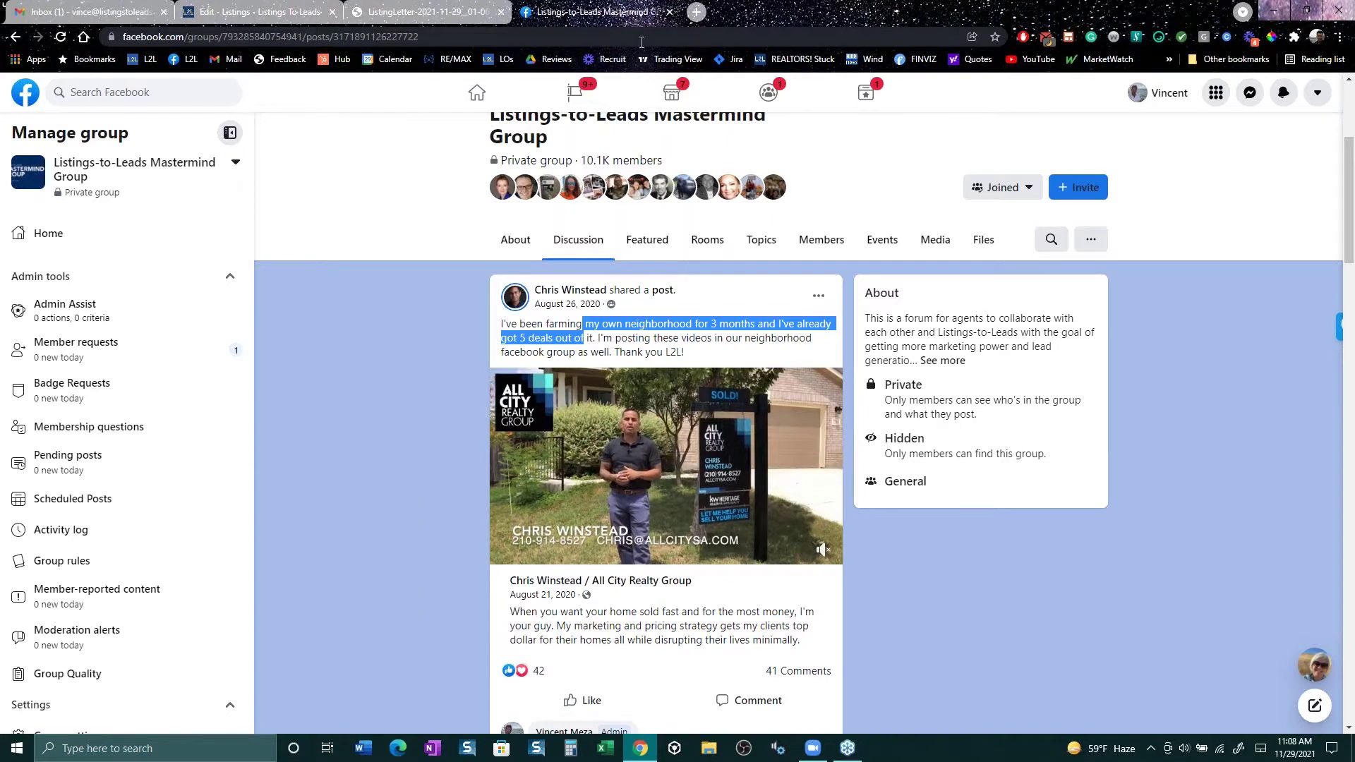
scroll(986, 583, down, 3)
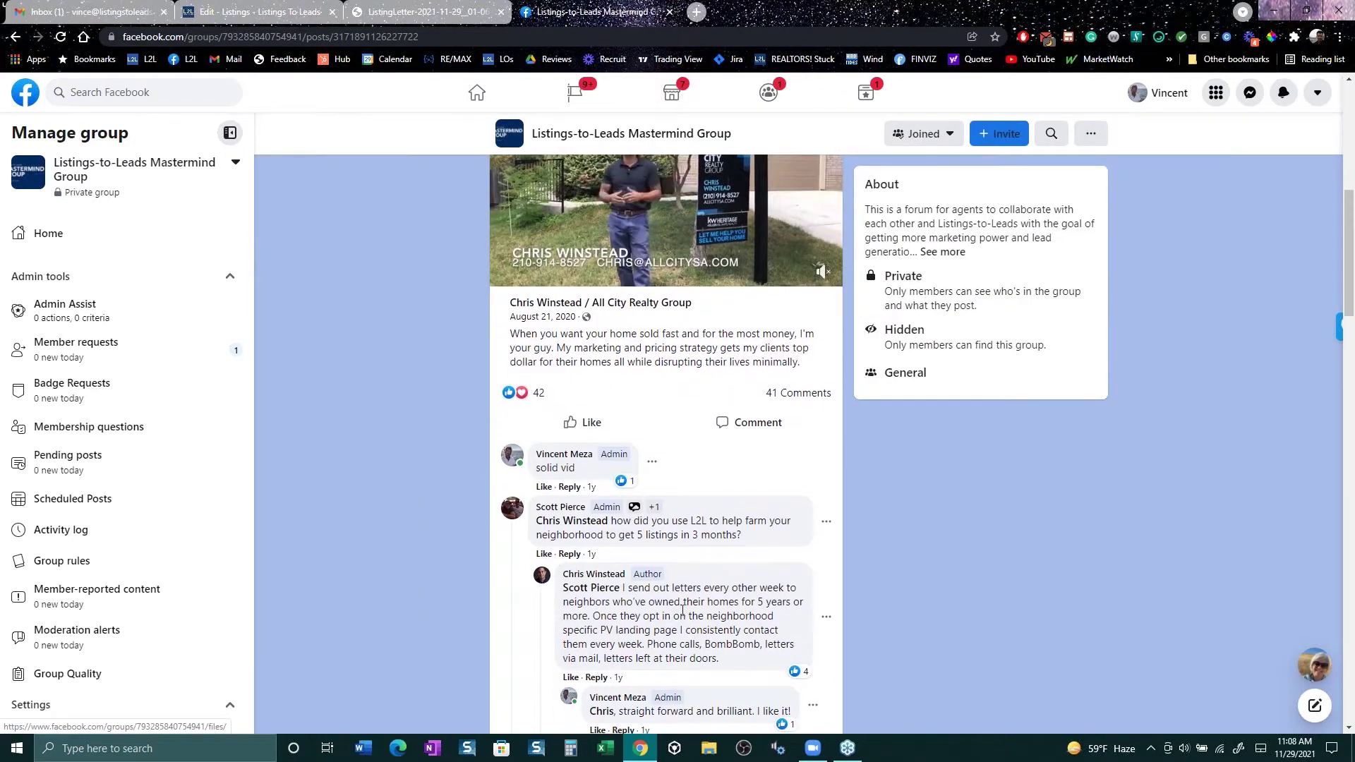
scroll(861, 594, up, 1)
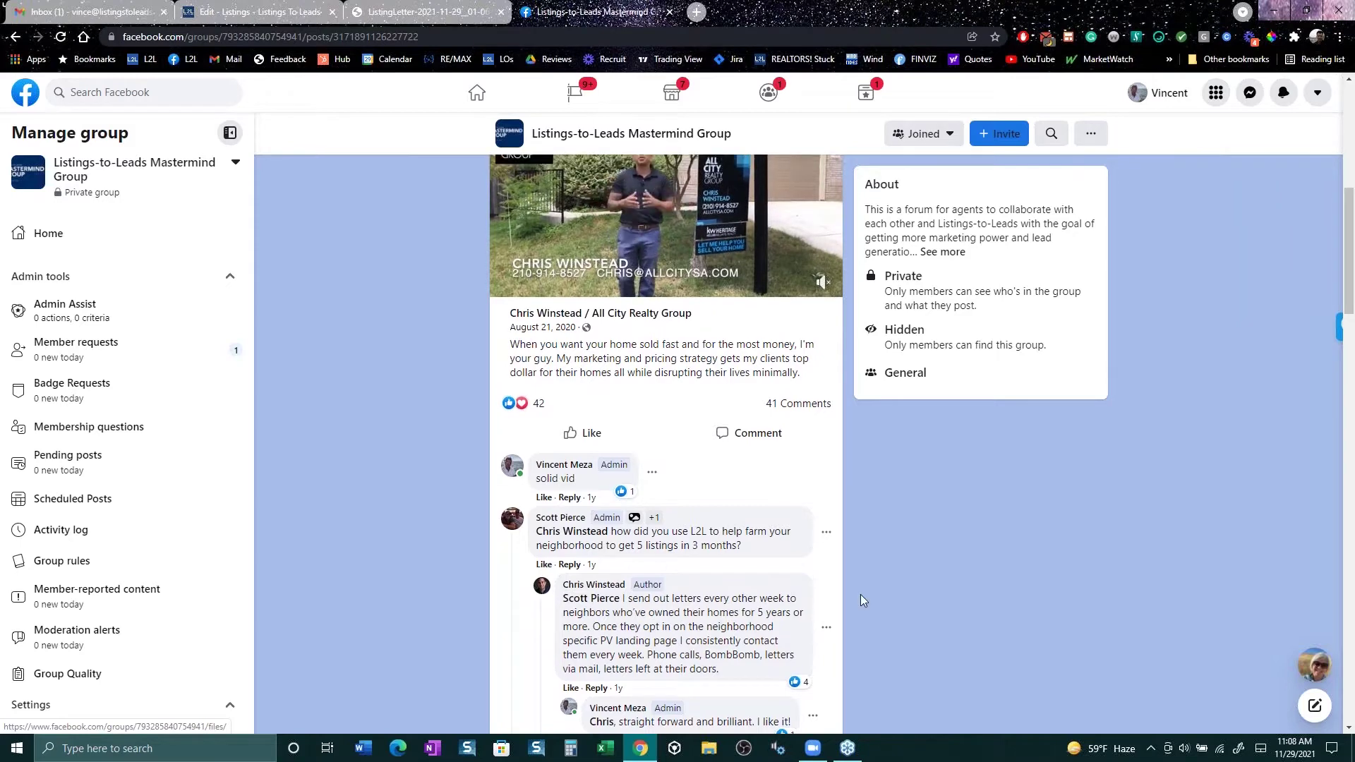
scroll(861, 594, up, 3)
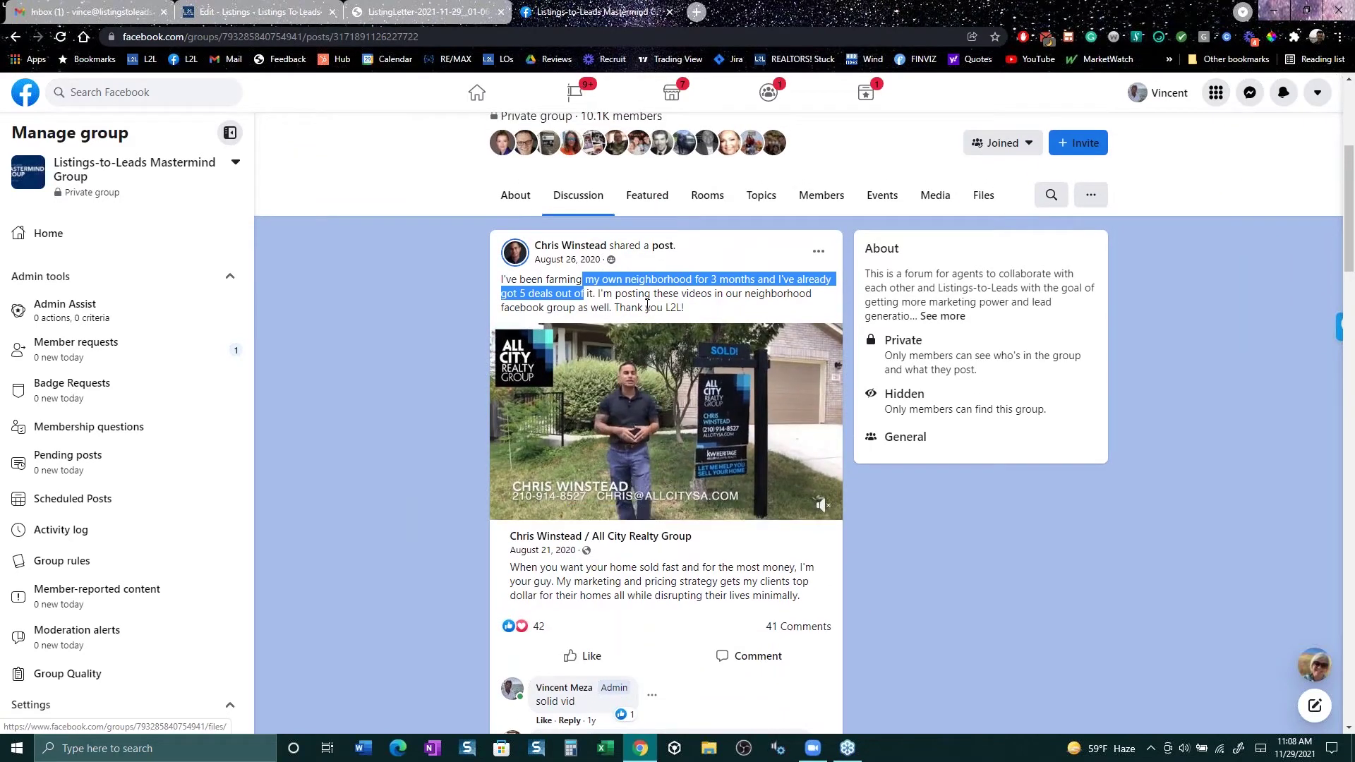
click(652, 301)
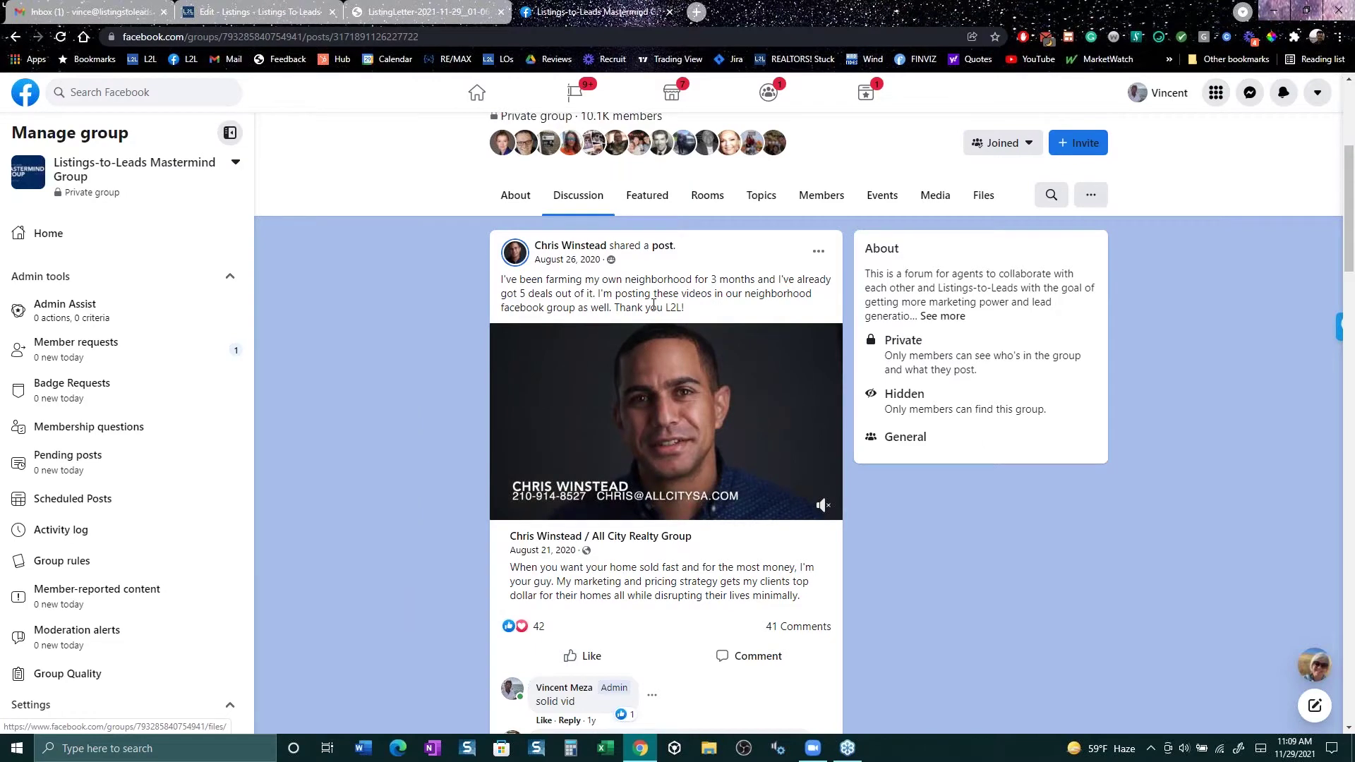
Step: Highlight the reply's passage mentioning the landing page
scroll(653, 304, down, 3)
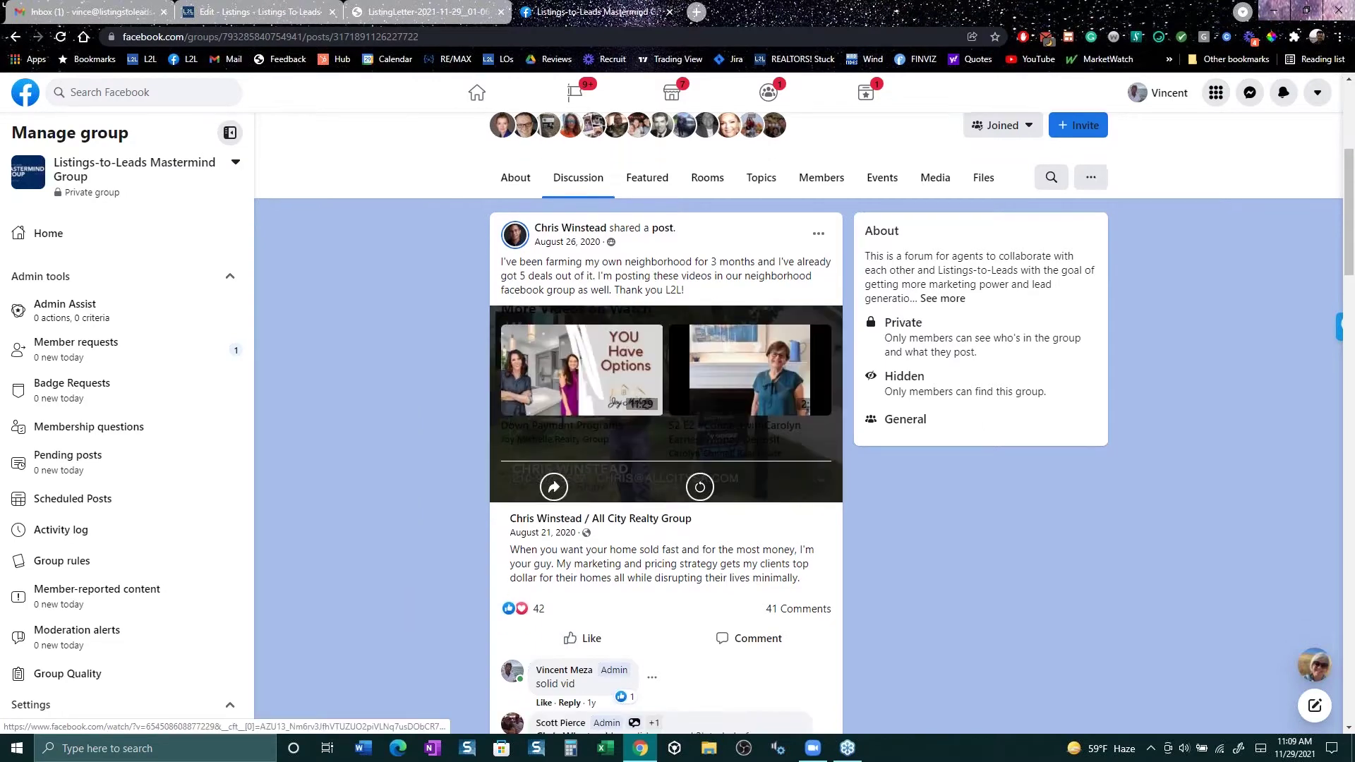
scroll(664, 423, down, 4)
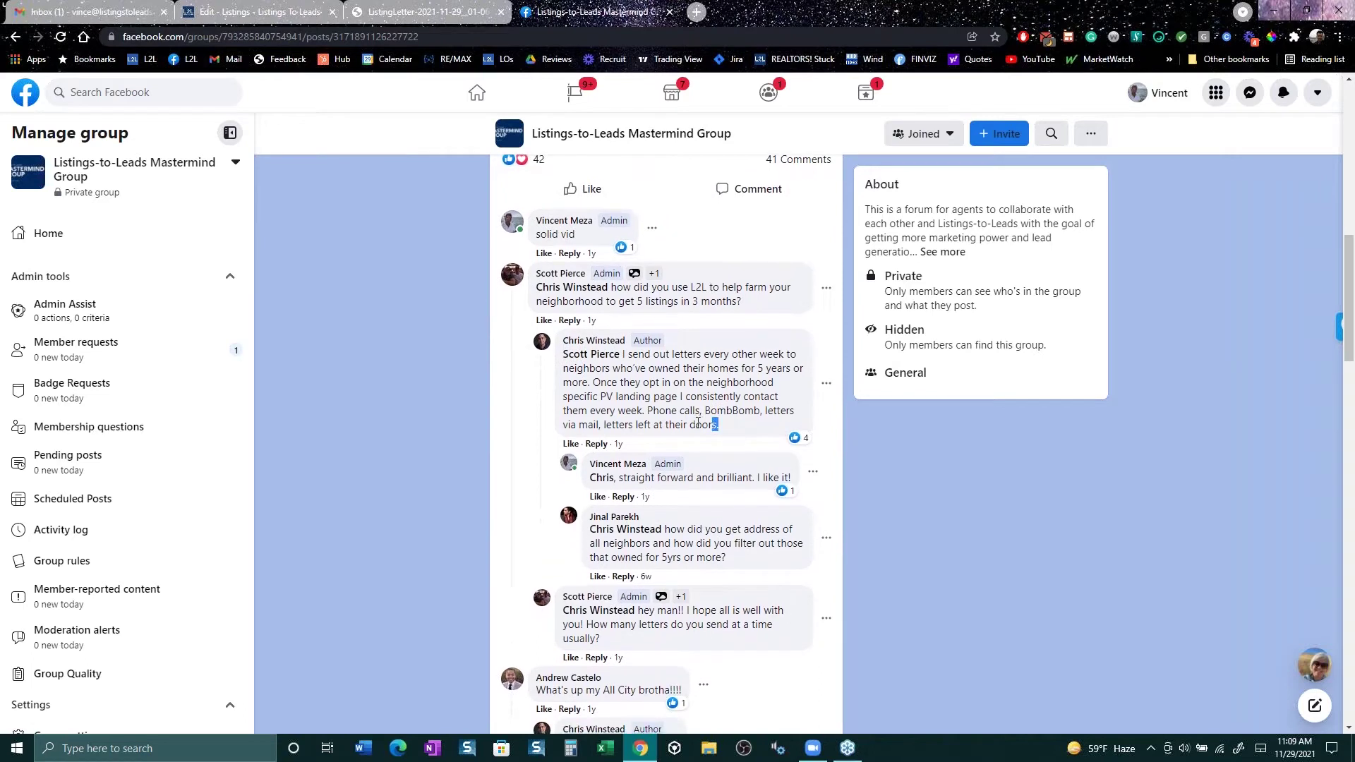
drag(638, 411, 719, 424)
drag(637, 409, 638, 397)
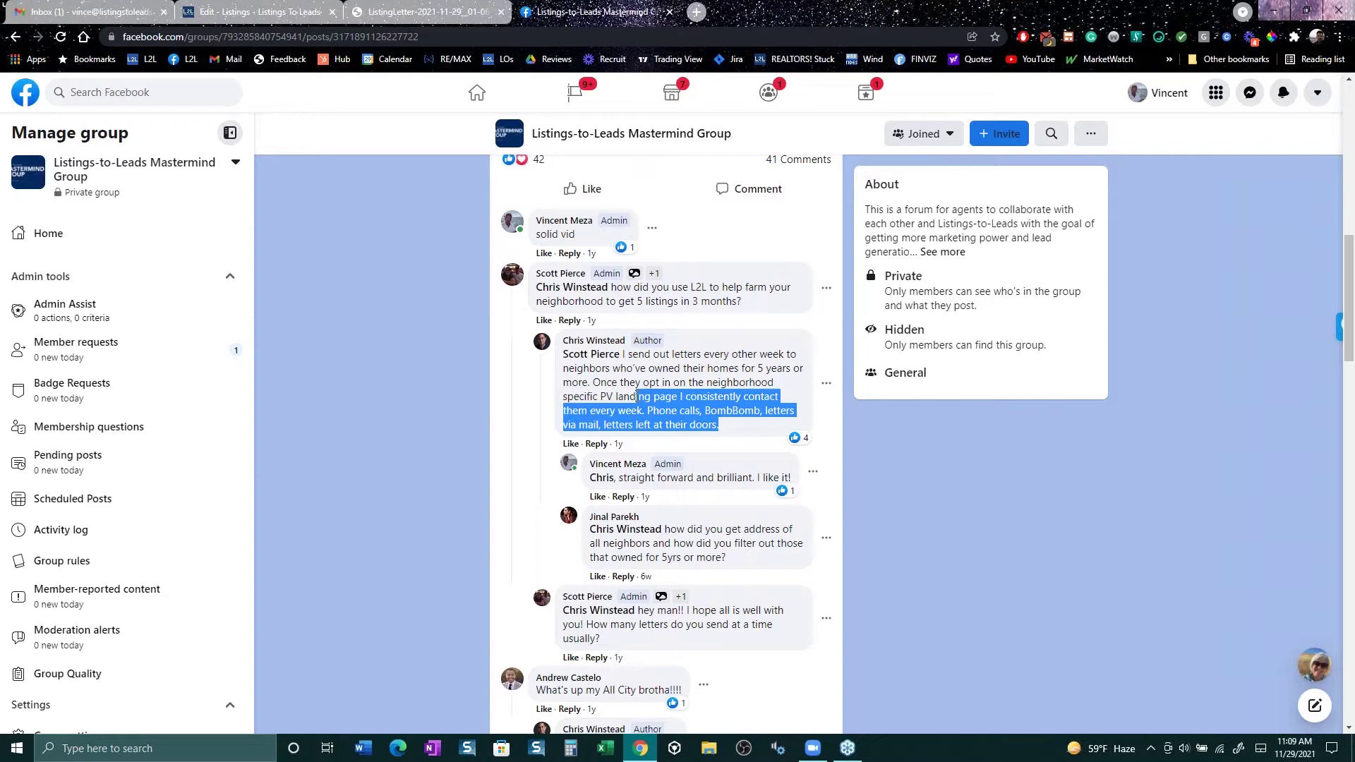
scroll(638, 396, up, 15)
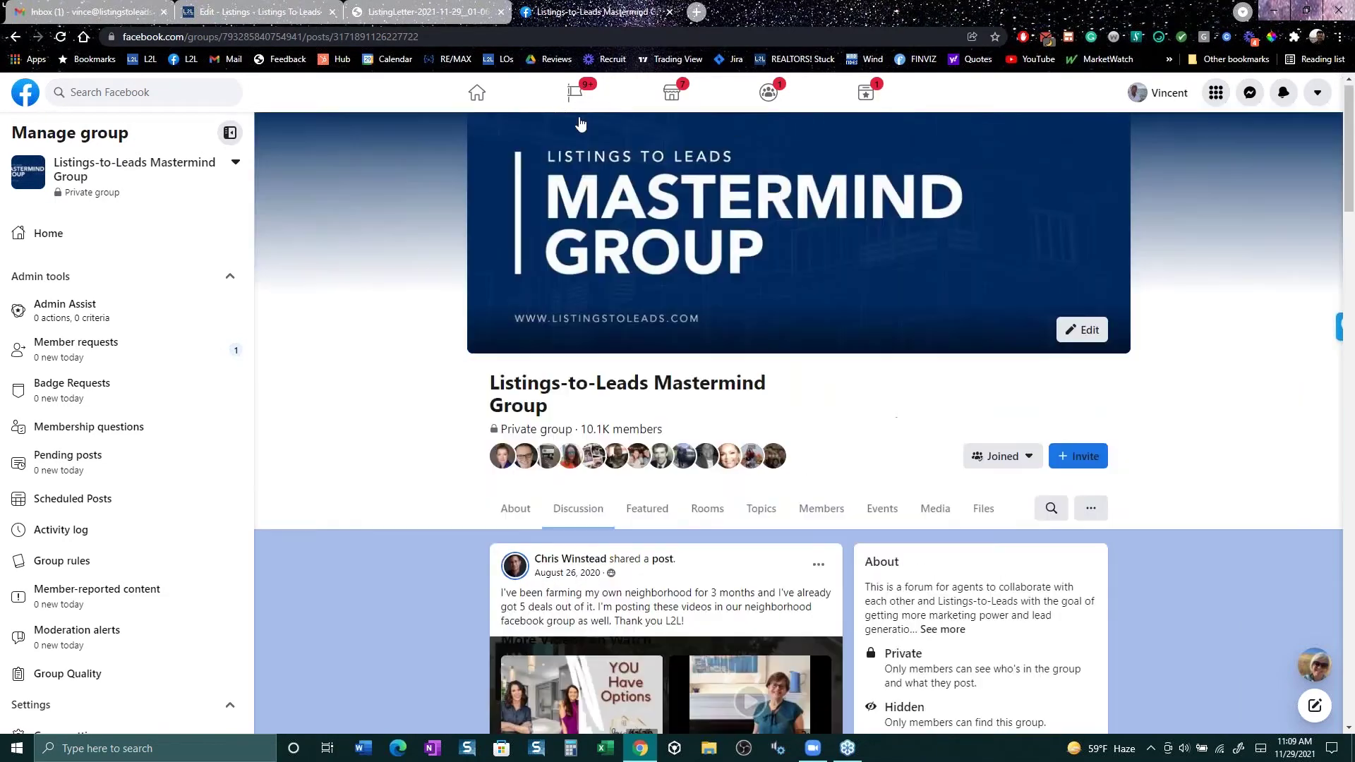
click(423, 12)
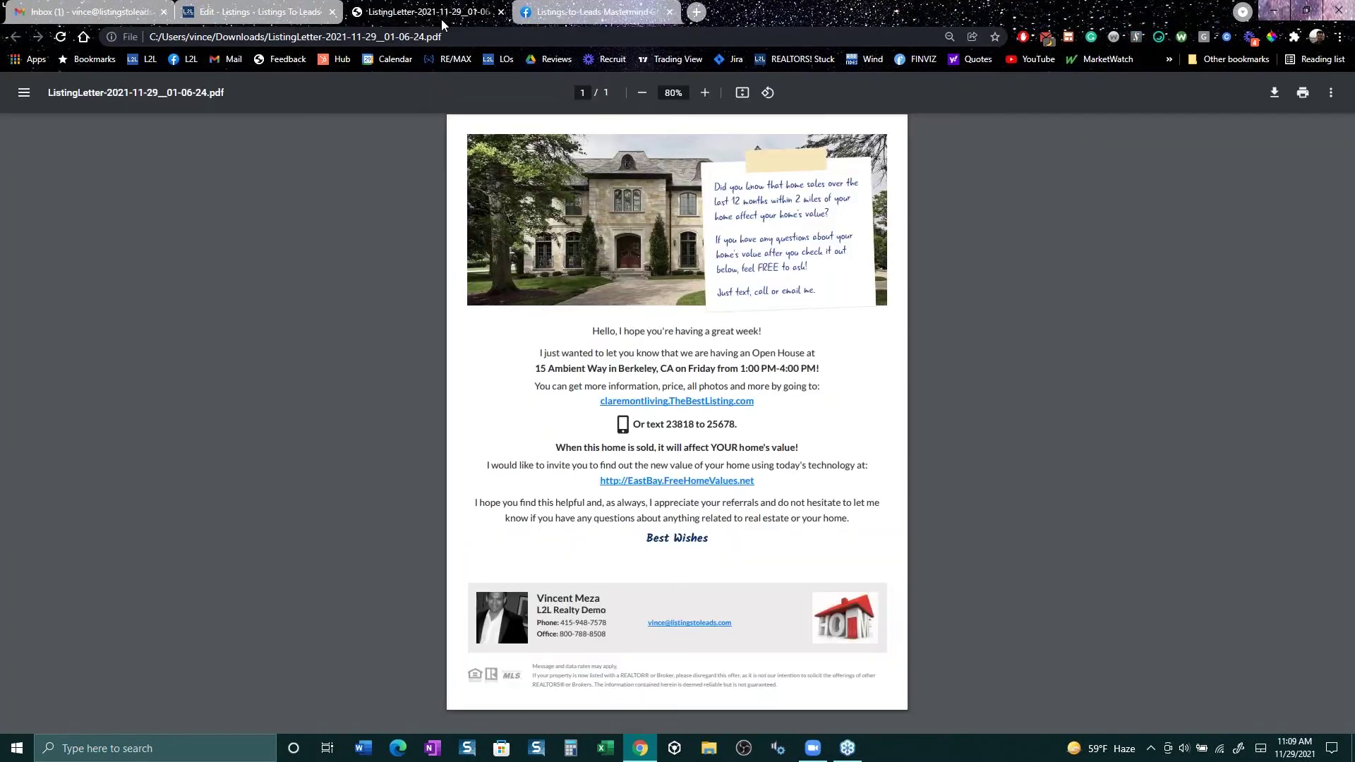
click(317, 20)
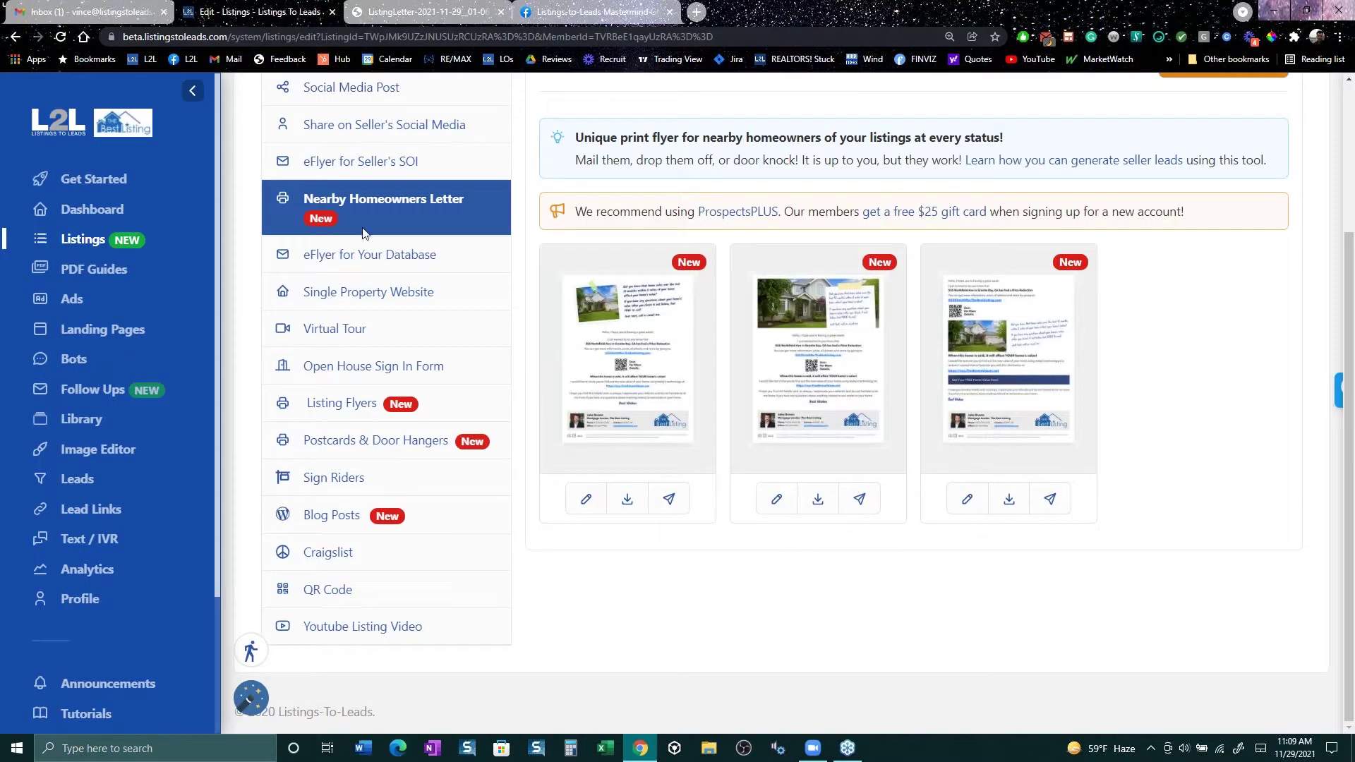
scroll(446, 332, up, 3)
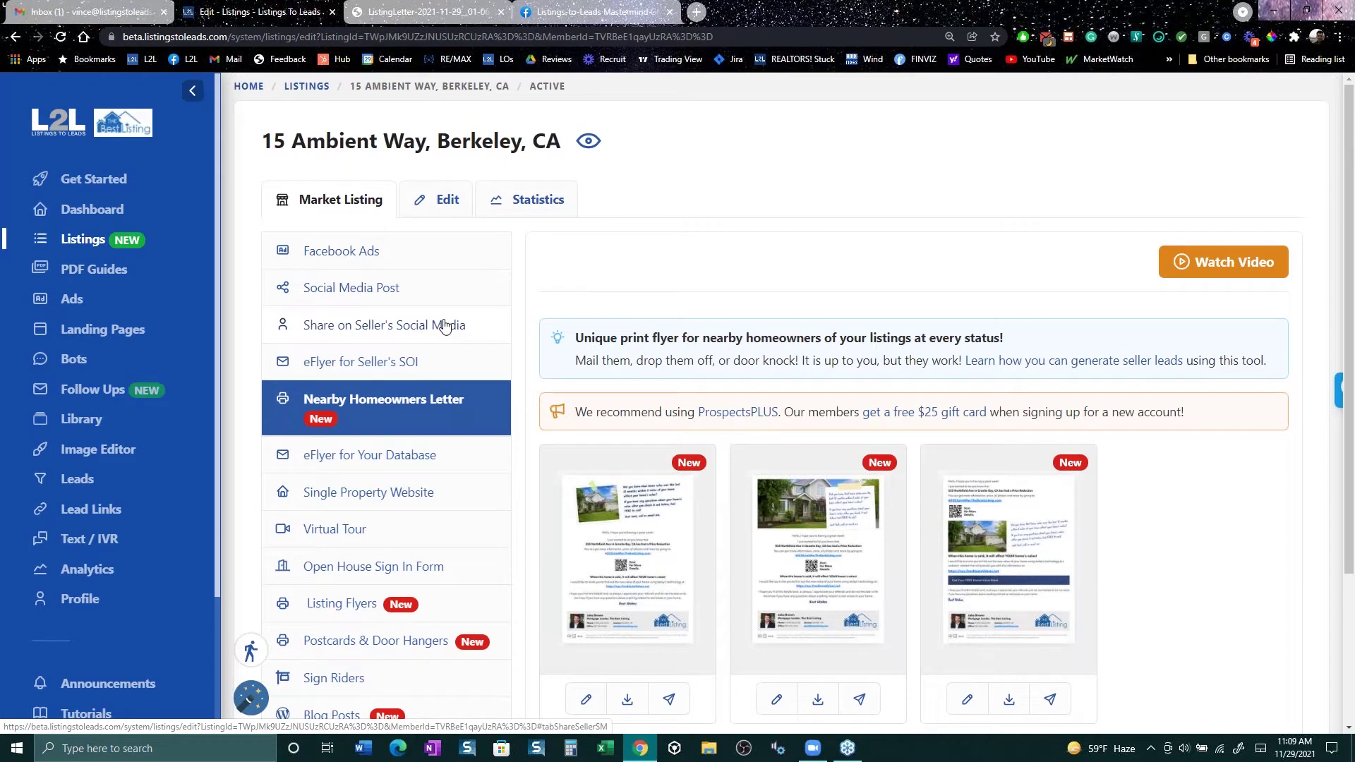
mouse_move(706, 595)
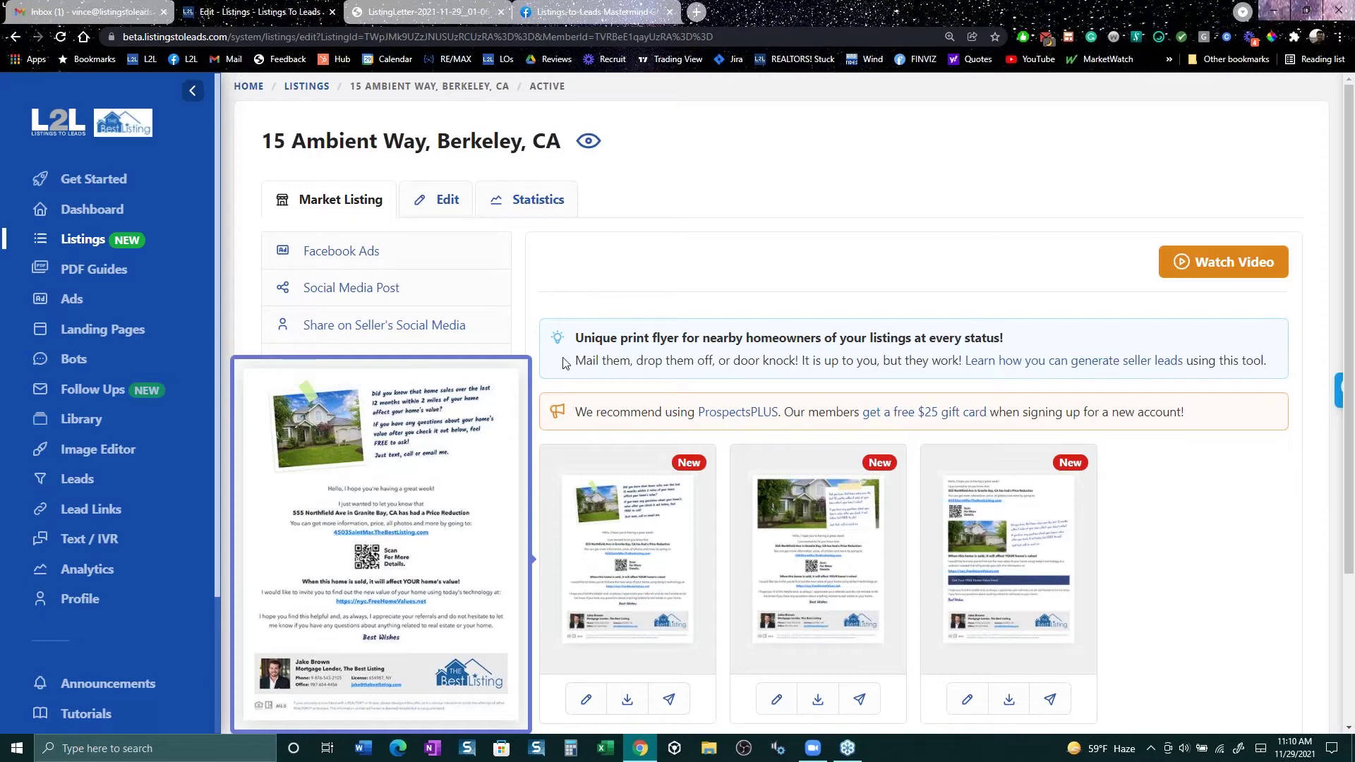
click(585, 11)
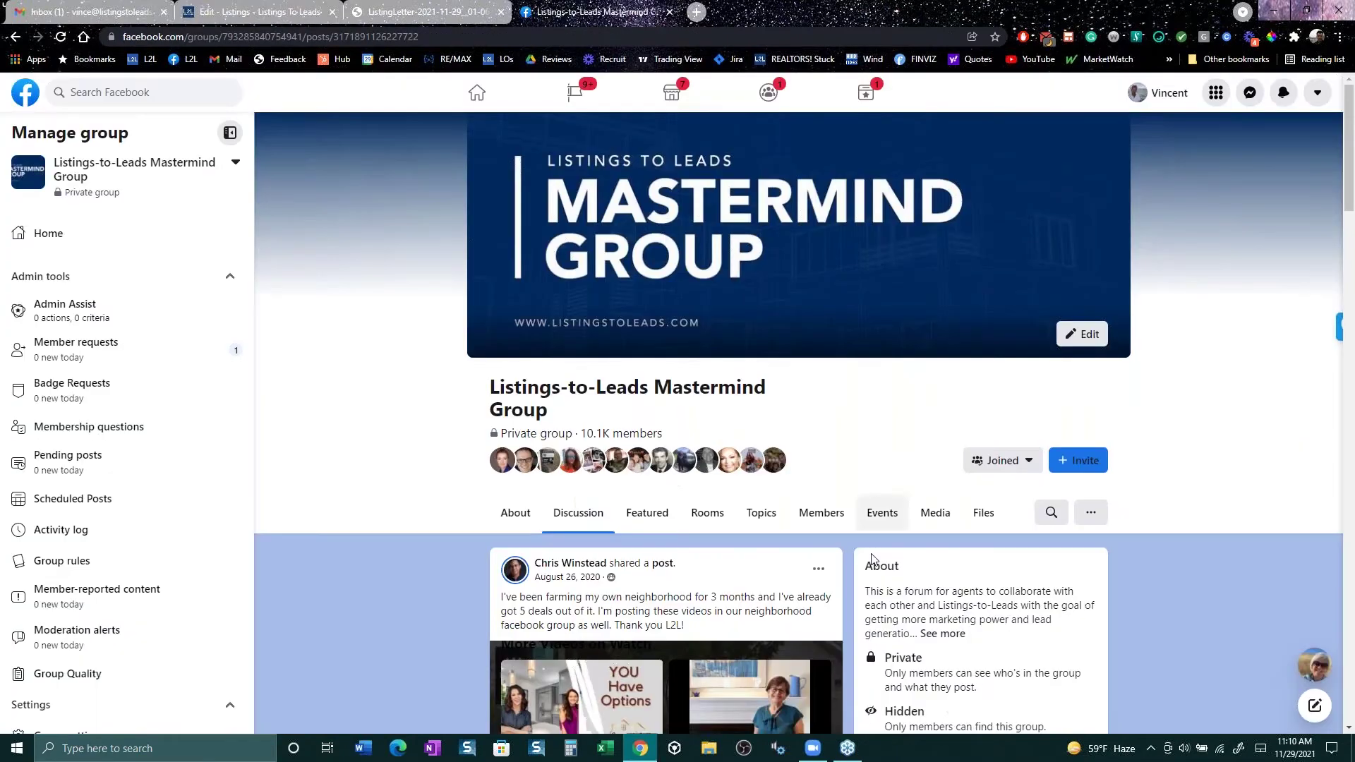
Step: Search the Mastermind group for another member's full name, correcting the surname spelling
click(1043, 515)
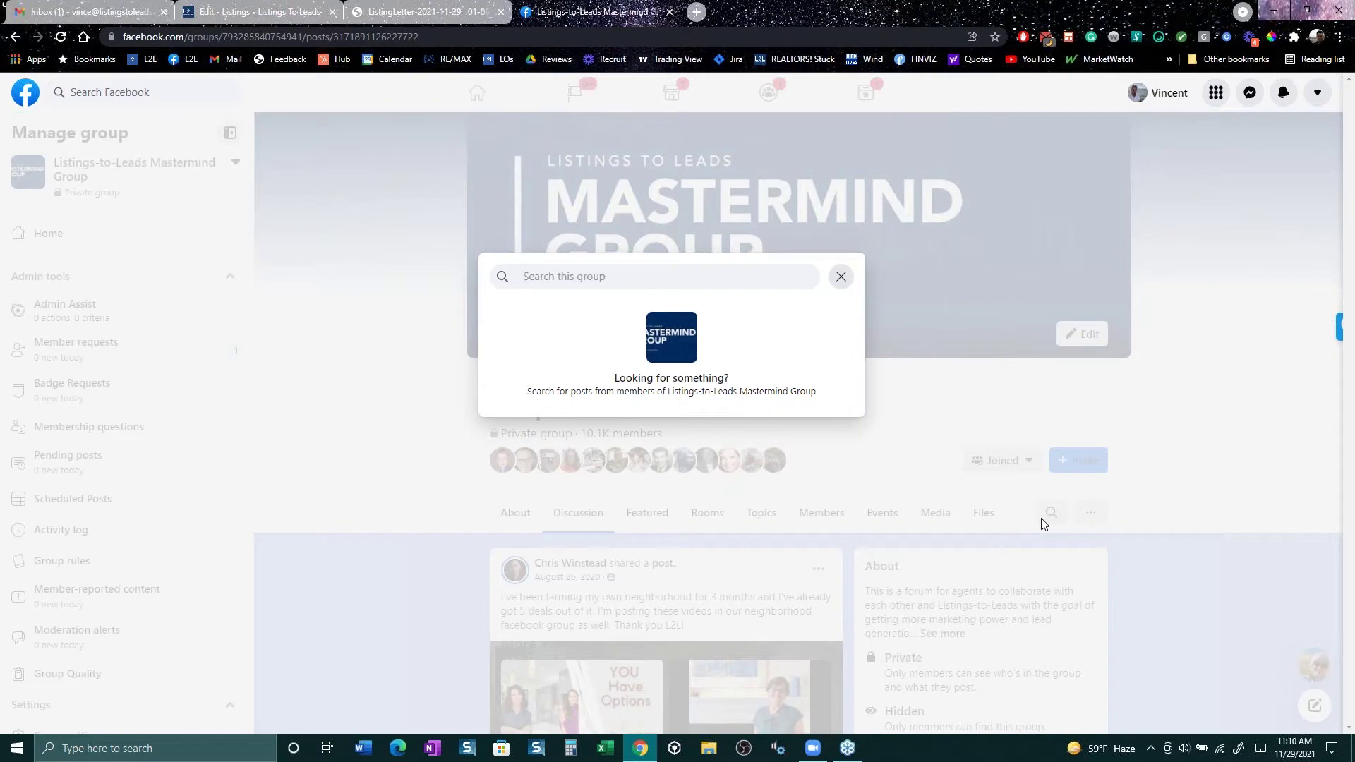
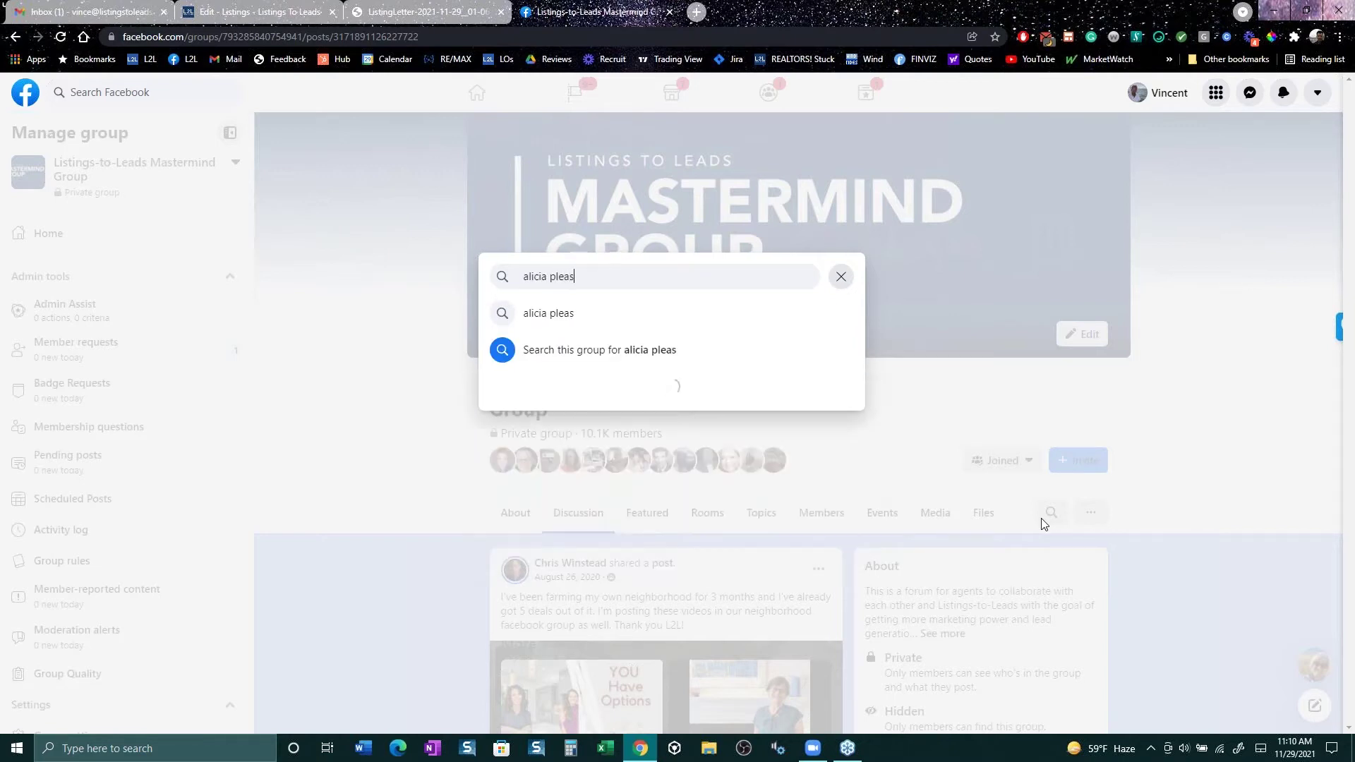
key(BackSpace)
key(BackSpace)
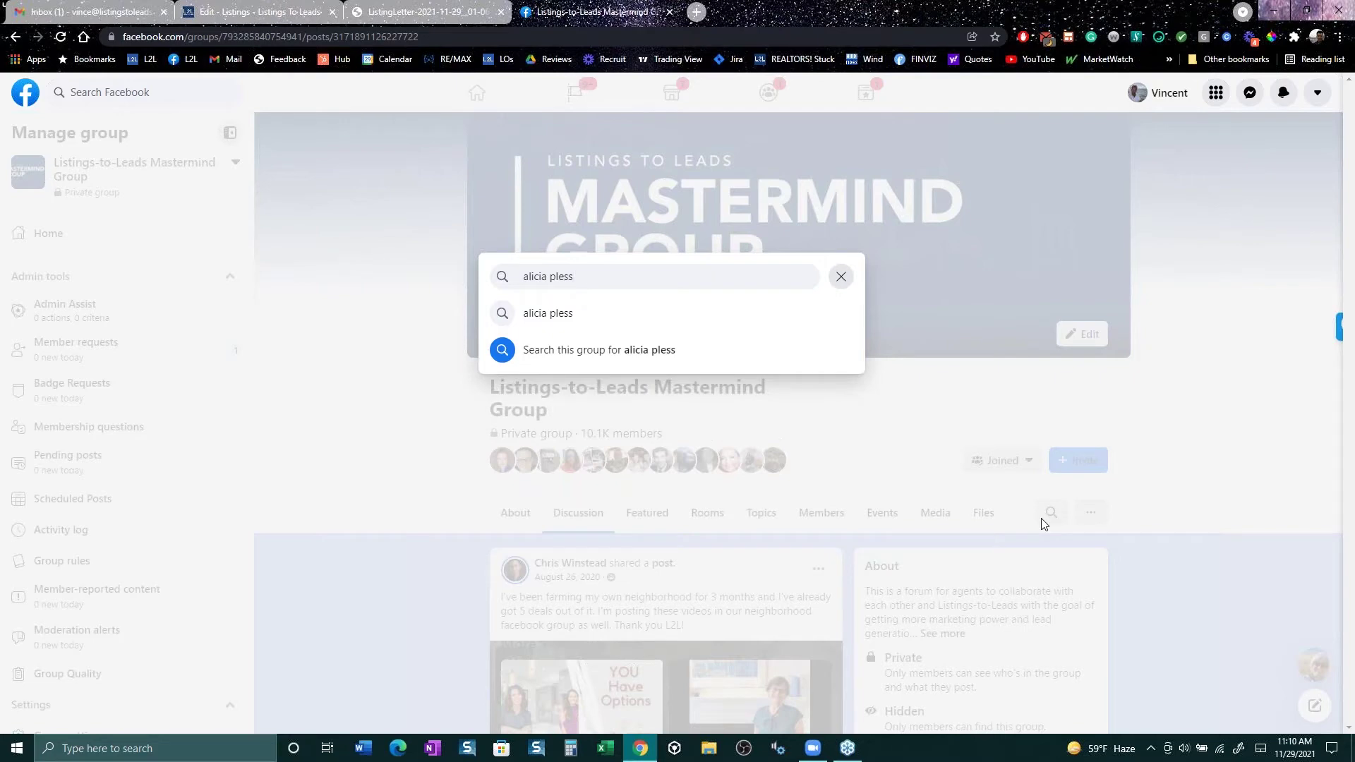
key(Return)
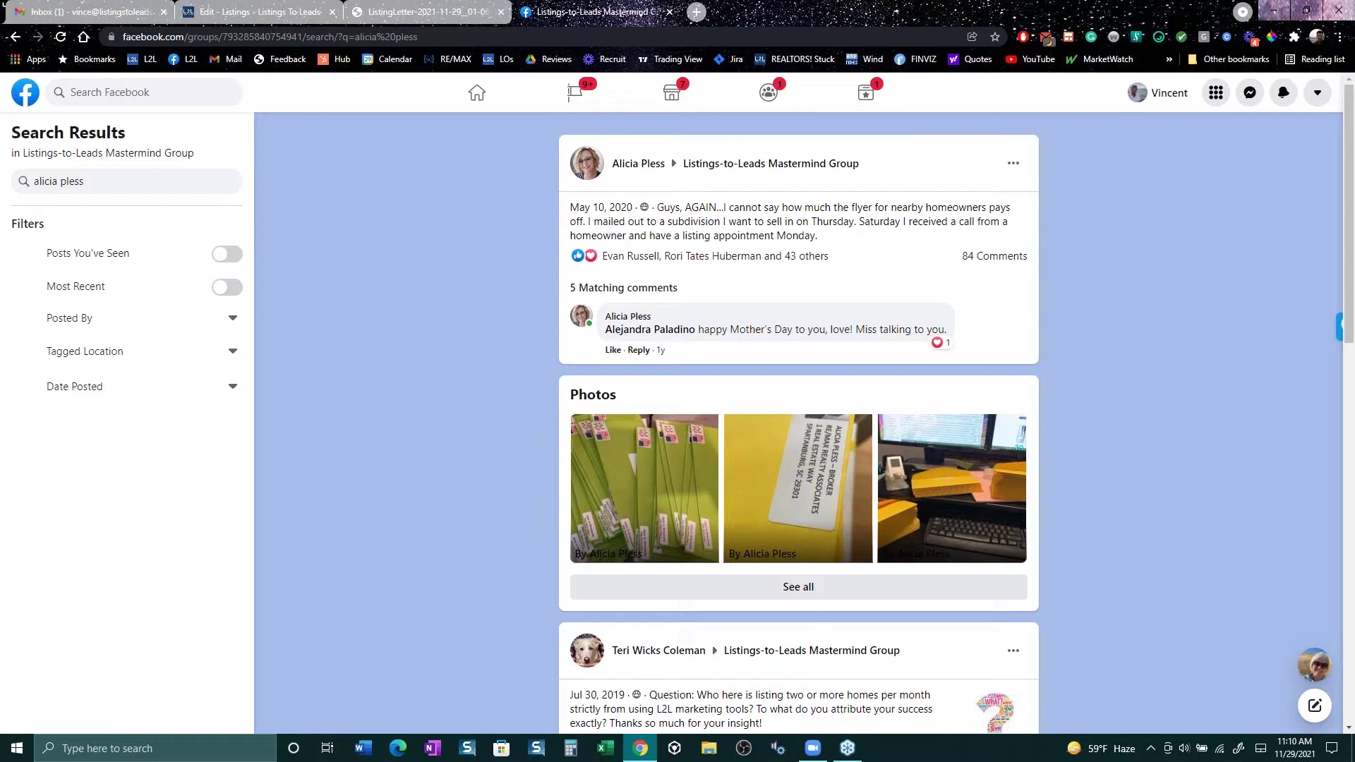
scroll(995, 706, down, 3)
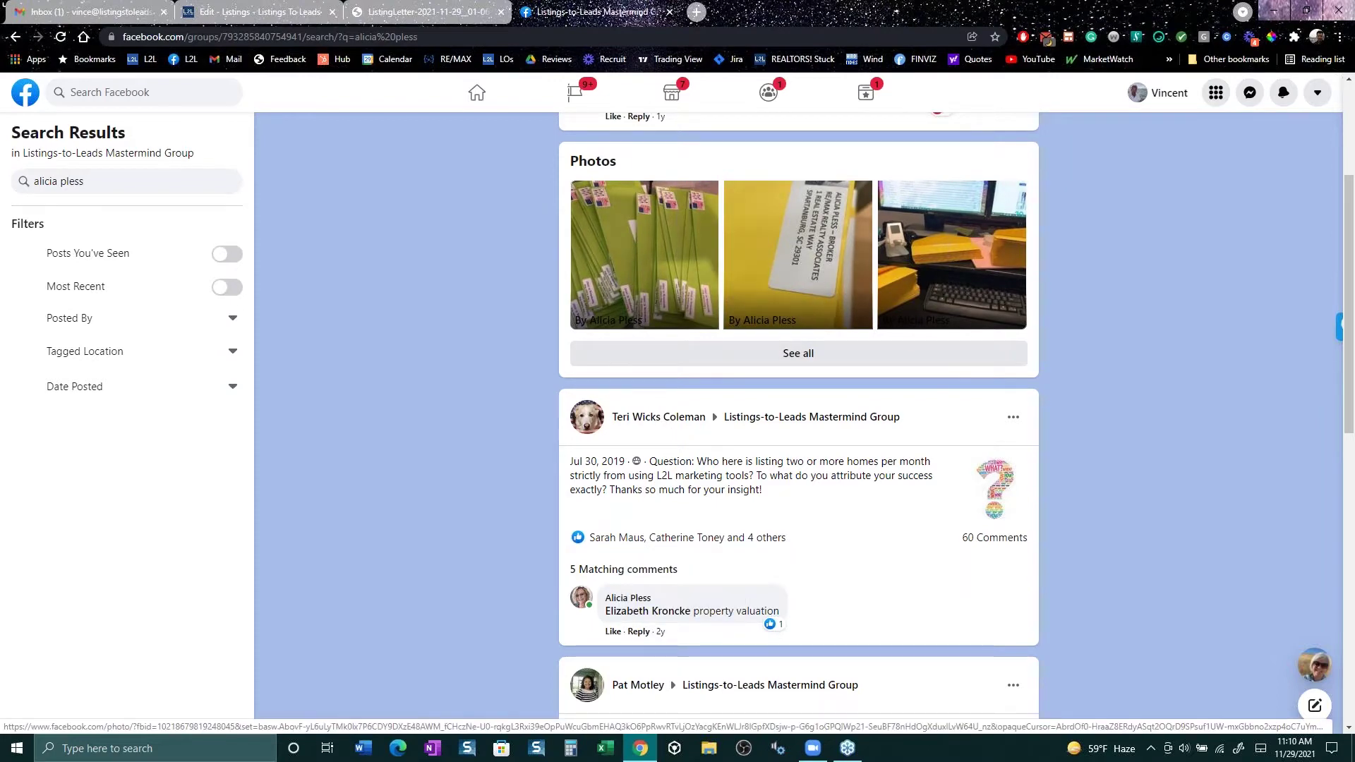
click(455, 10)
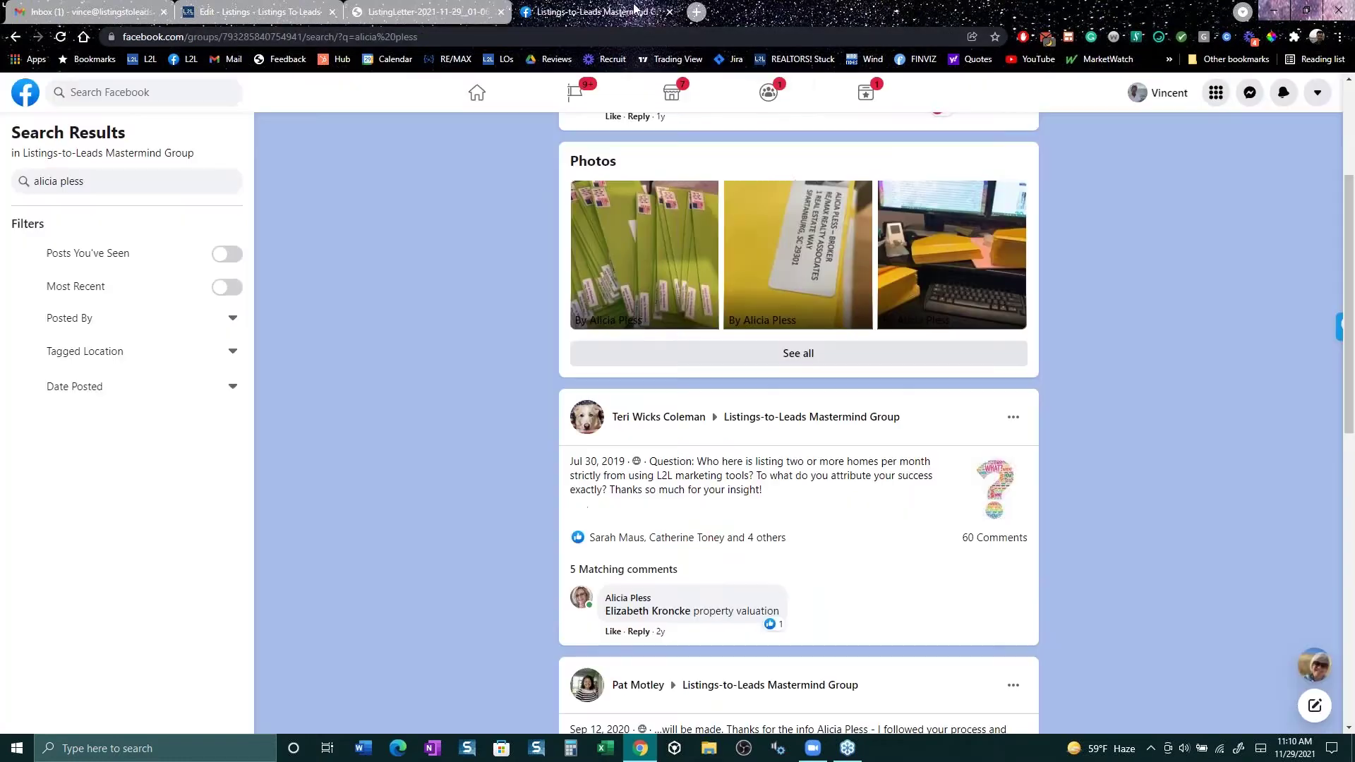
click(638, 11)
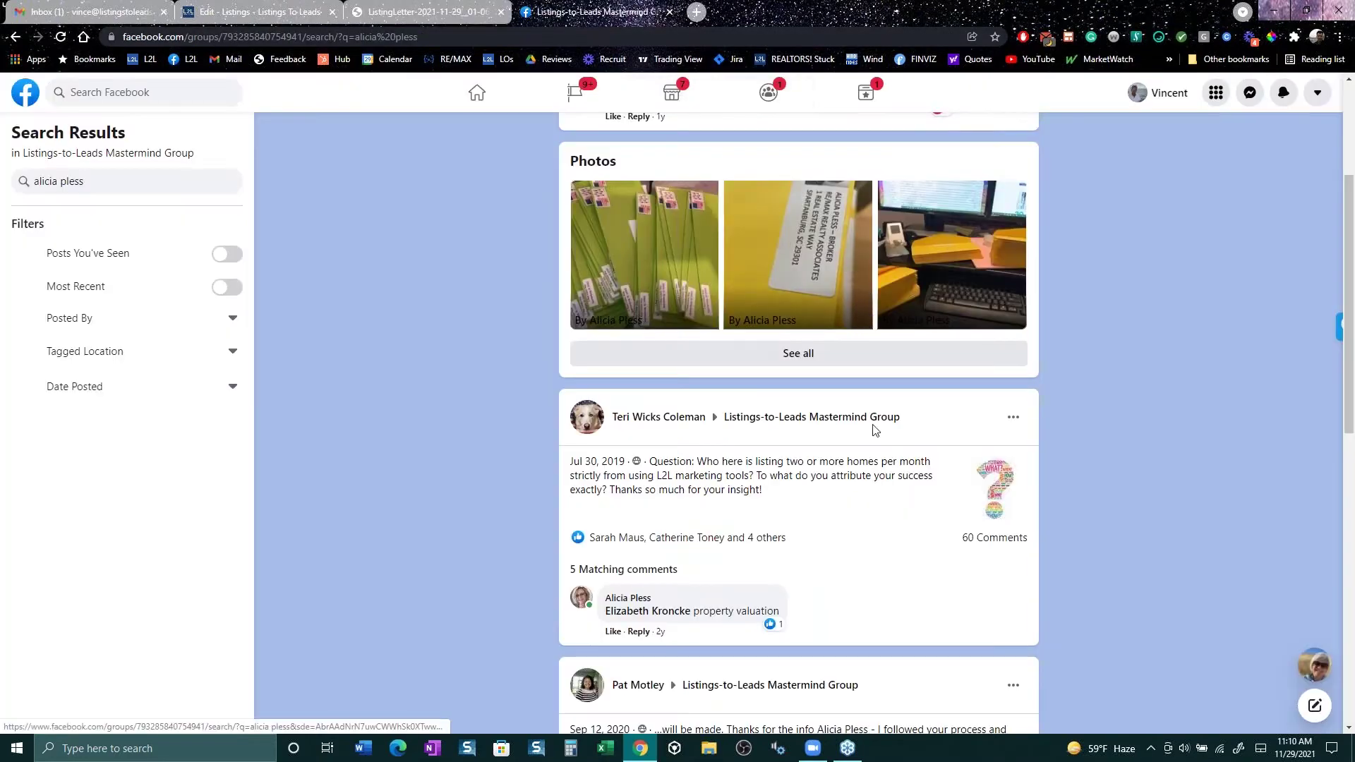
scroll(874, 455, down, 3)
scroll(874, 457, down, 4)
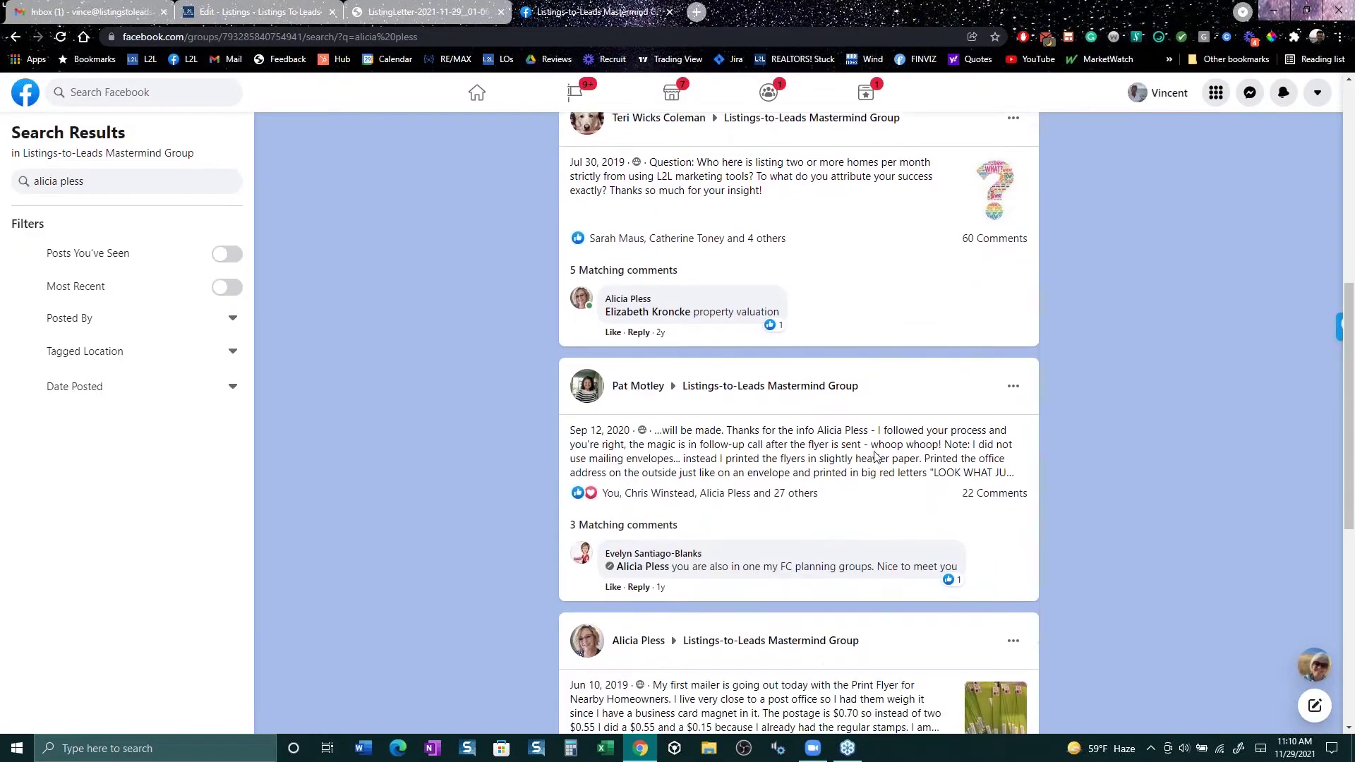
scroll(874, 458, down, 5)
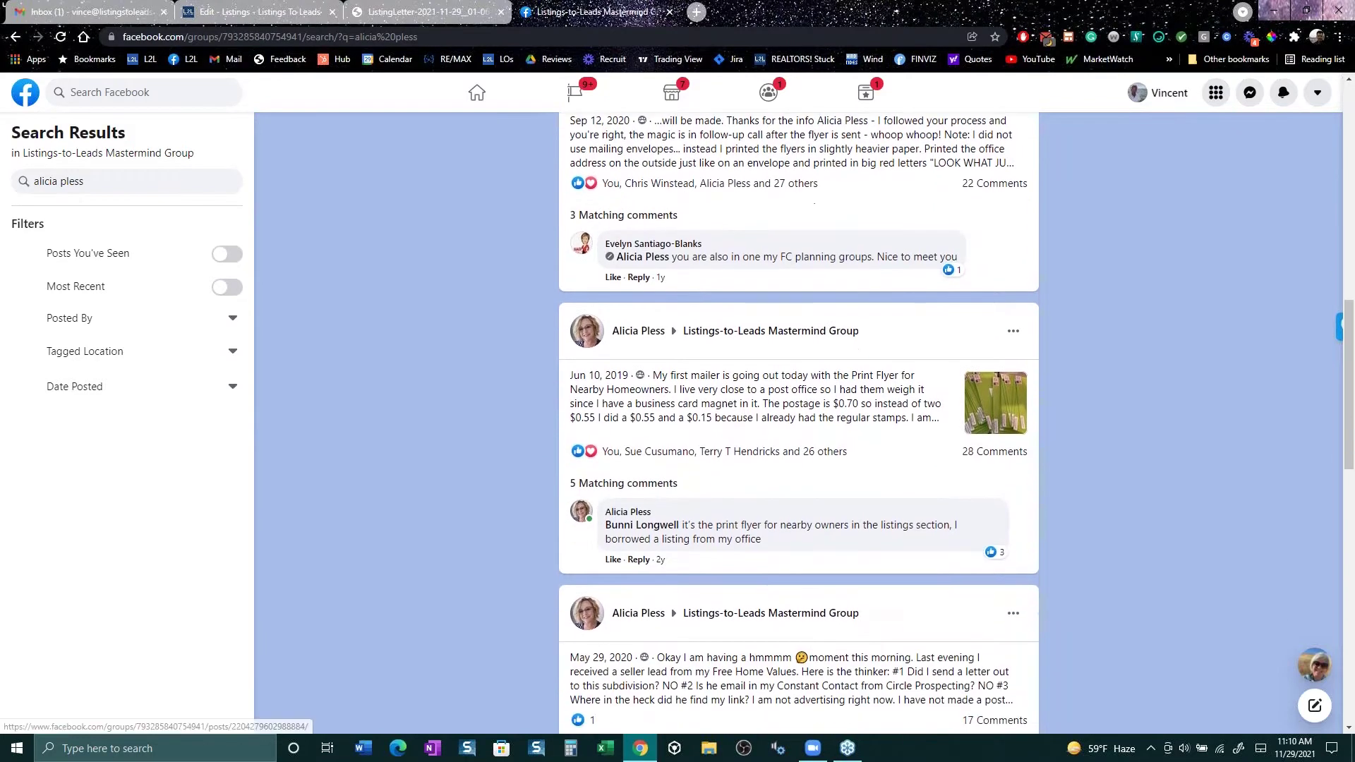
scroll(868, 475, down, 4)
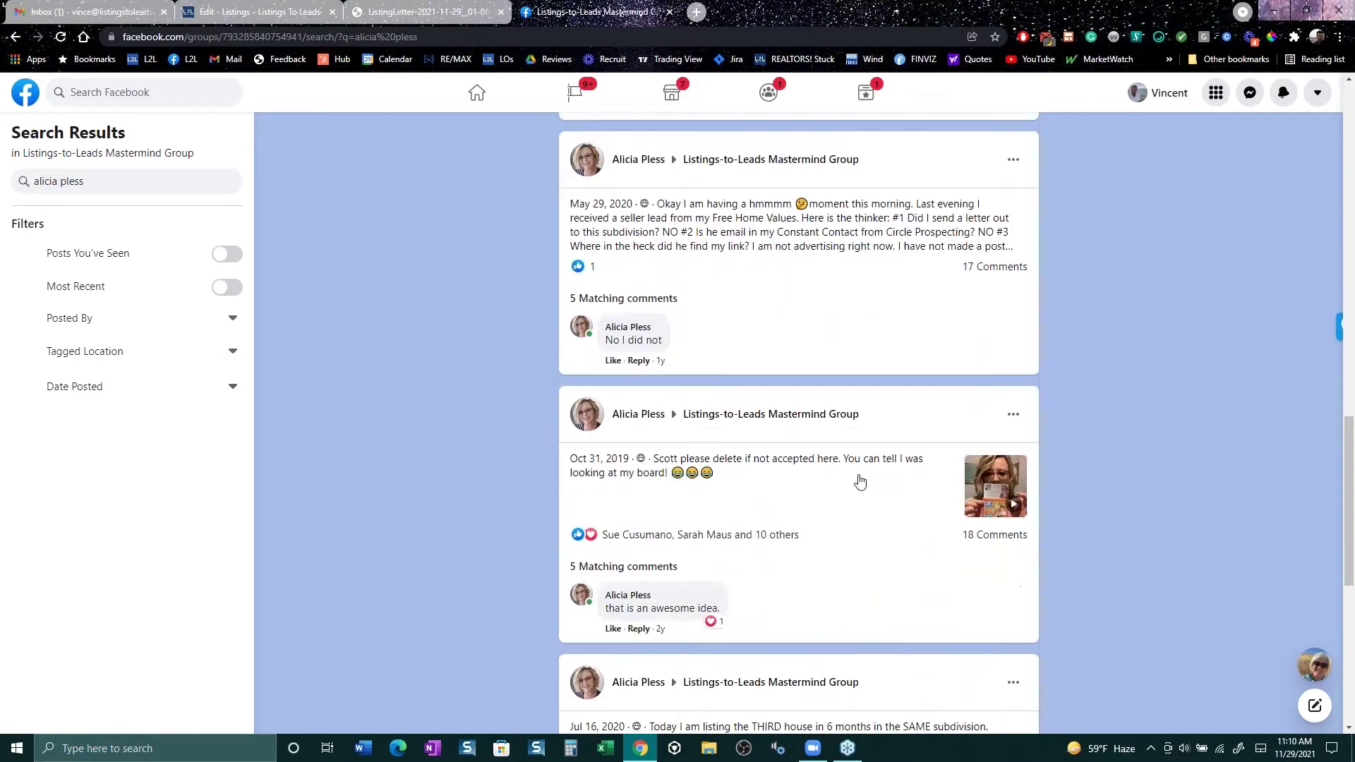
scroll(849, 480, down, 4)
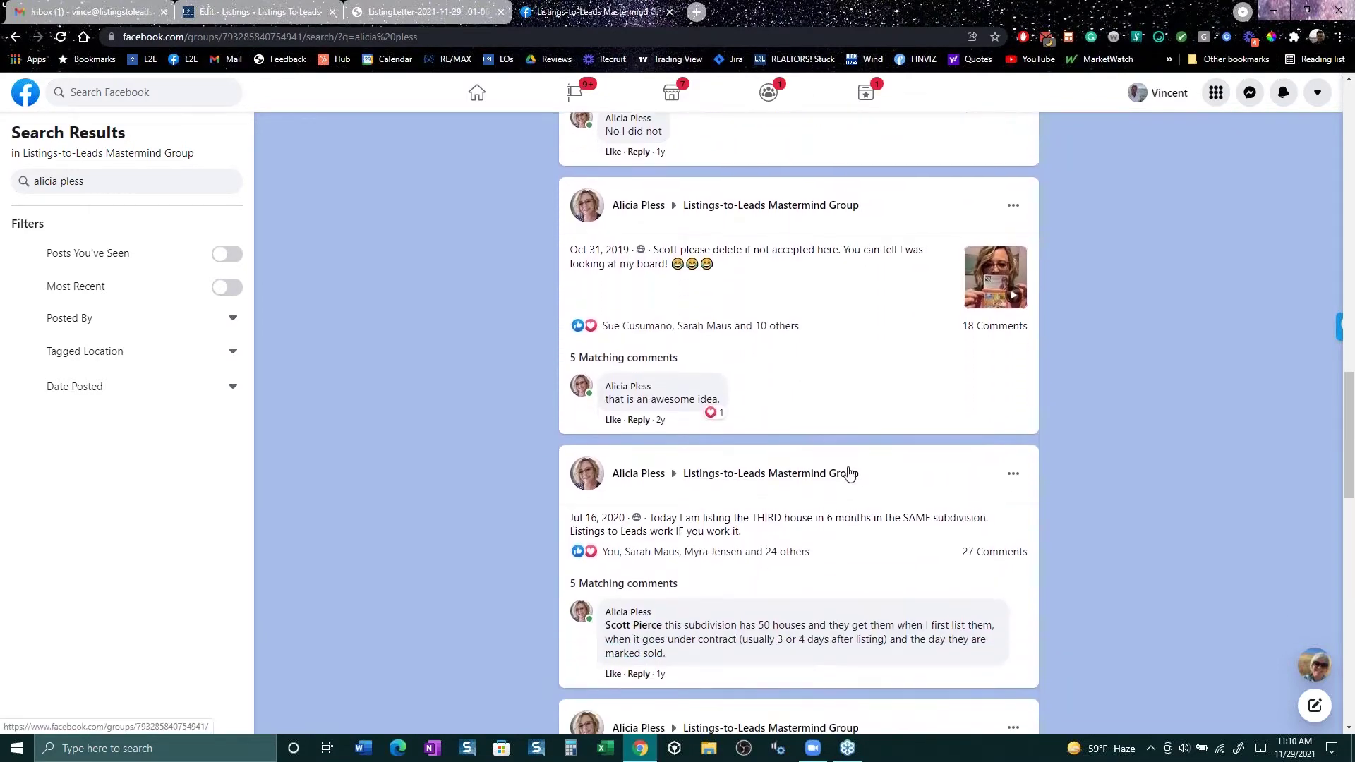
scroll(867, 230, down, 3)
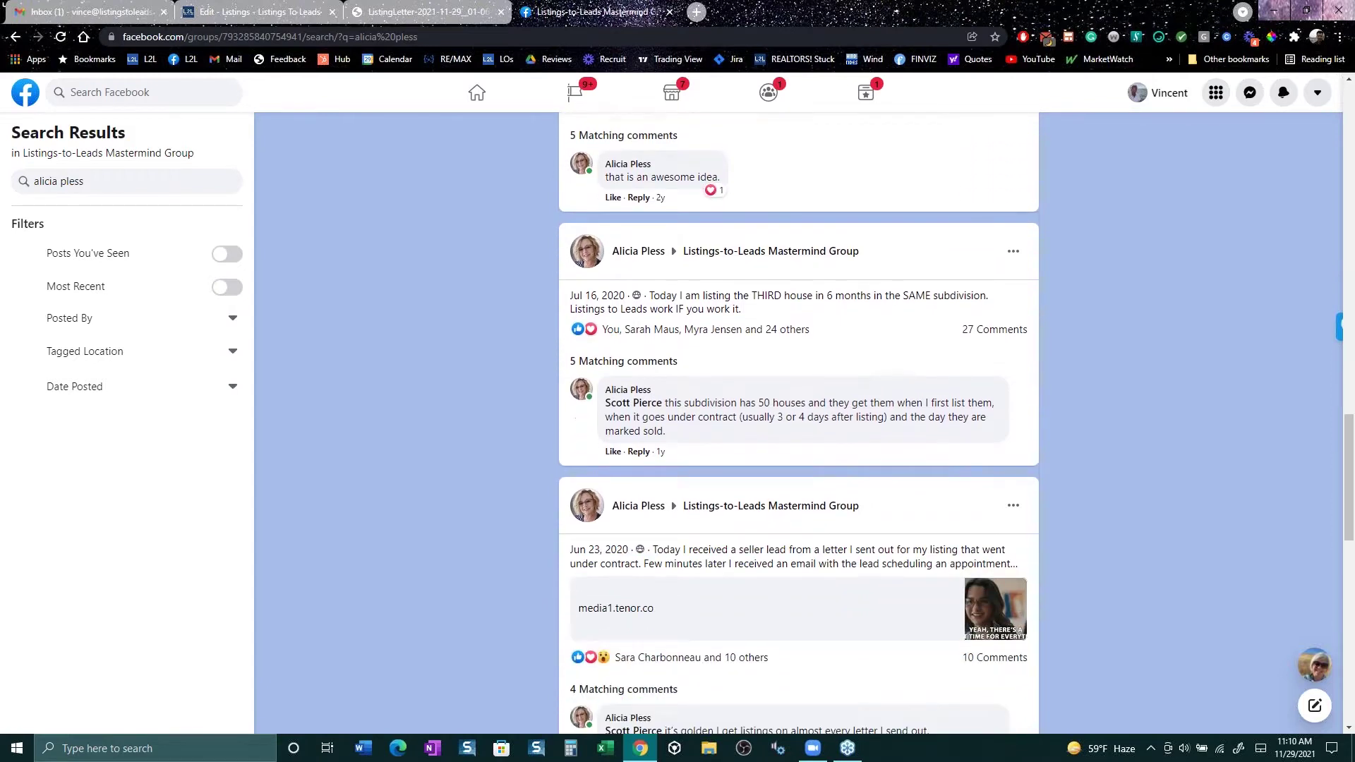
scroll(868, 231, down, 1)
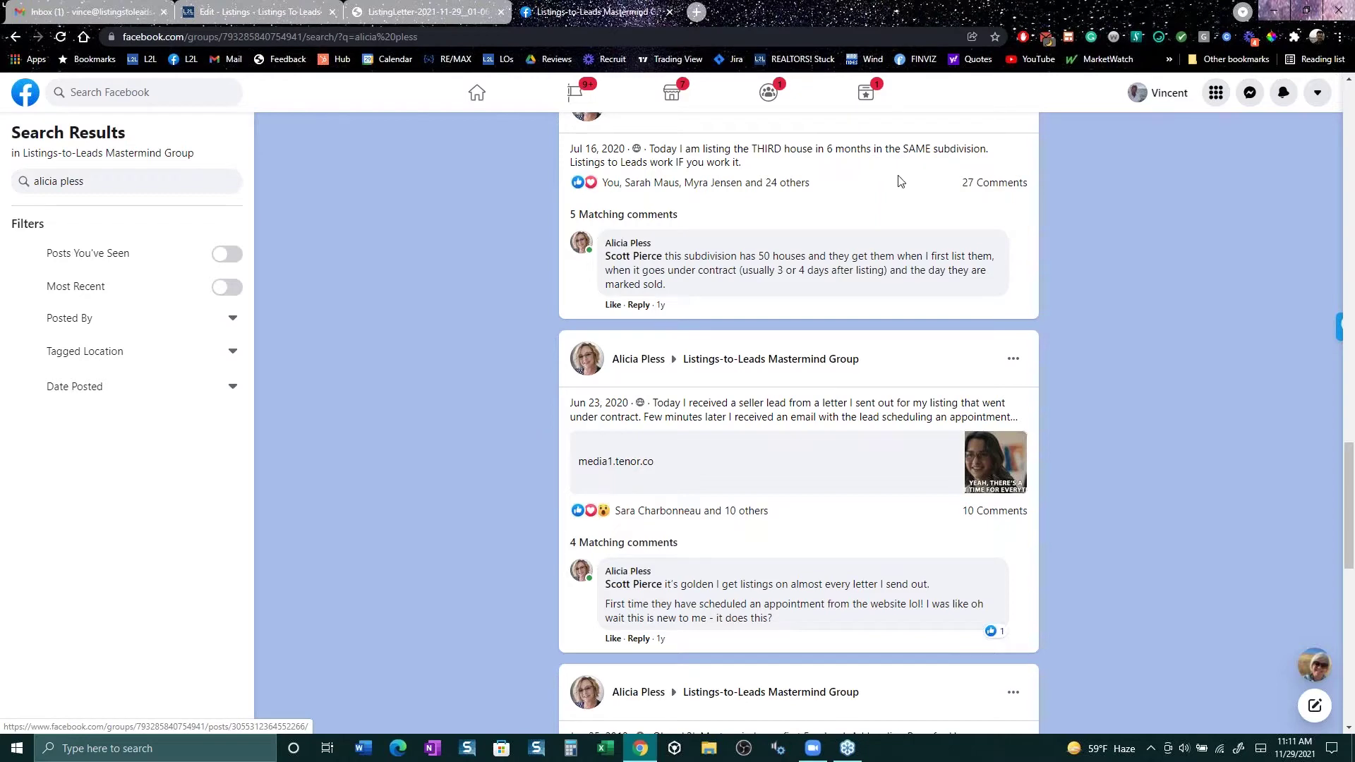
scroll(899, 181, up, 3)
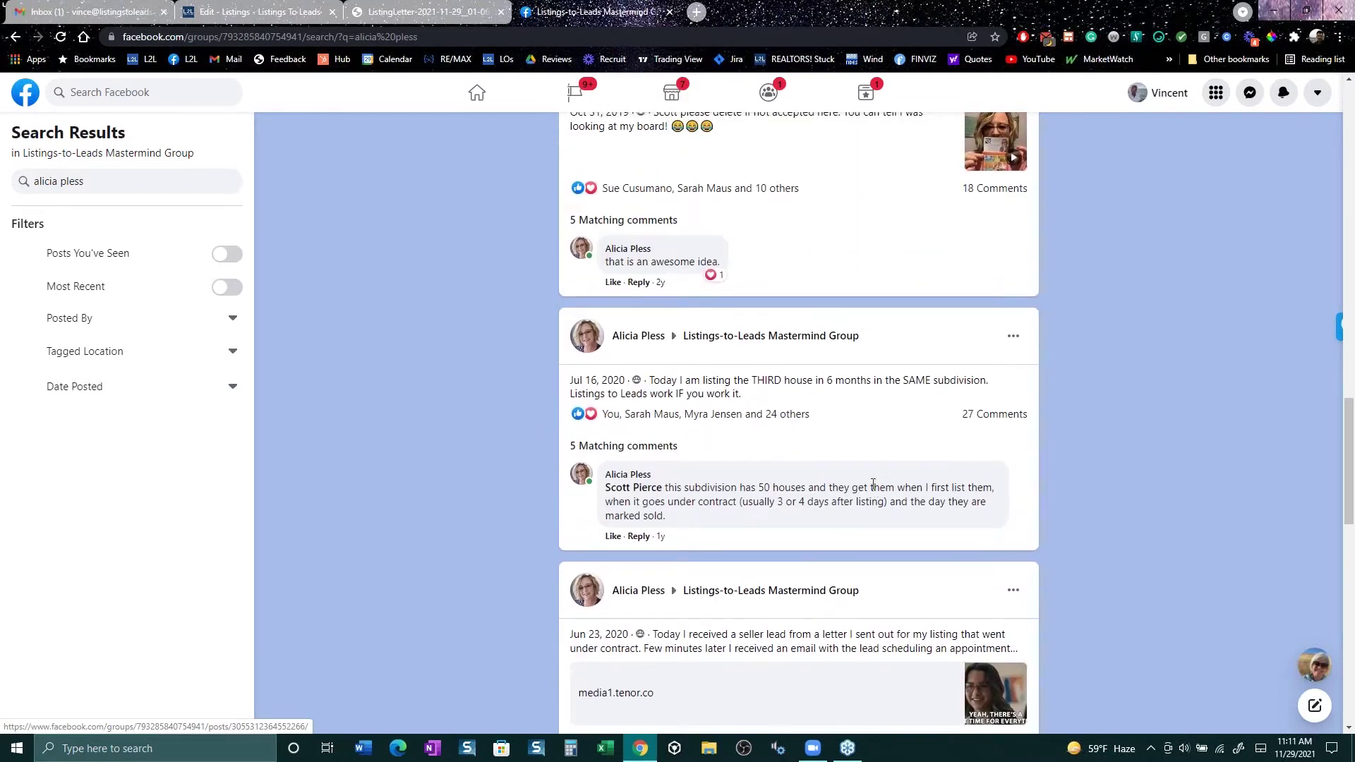
drag(873, 485, 605, 487)
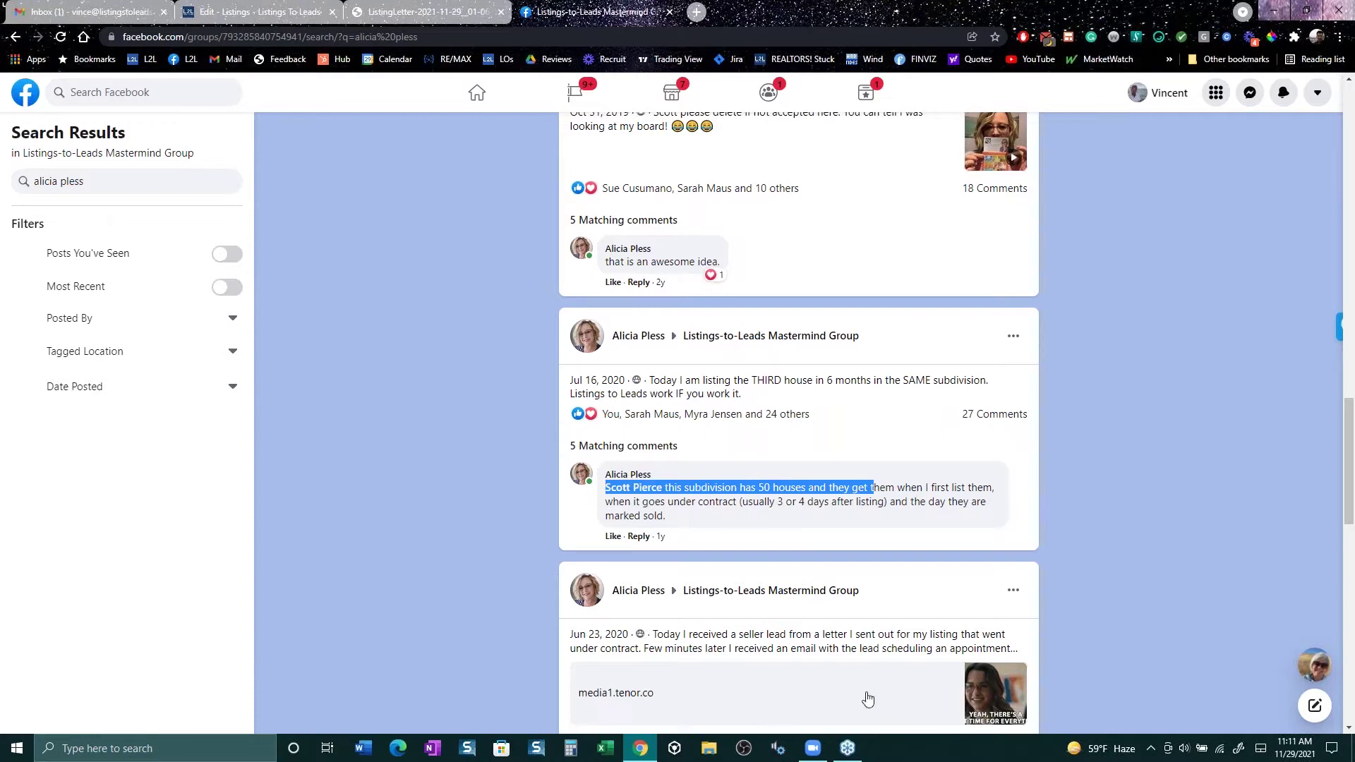
scroll(777, 568, up, 15)
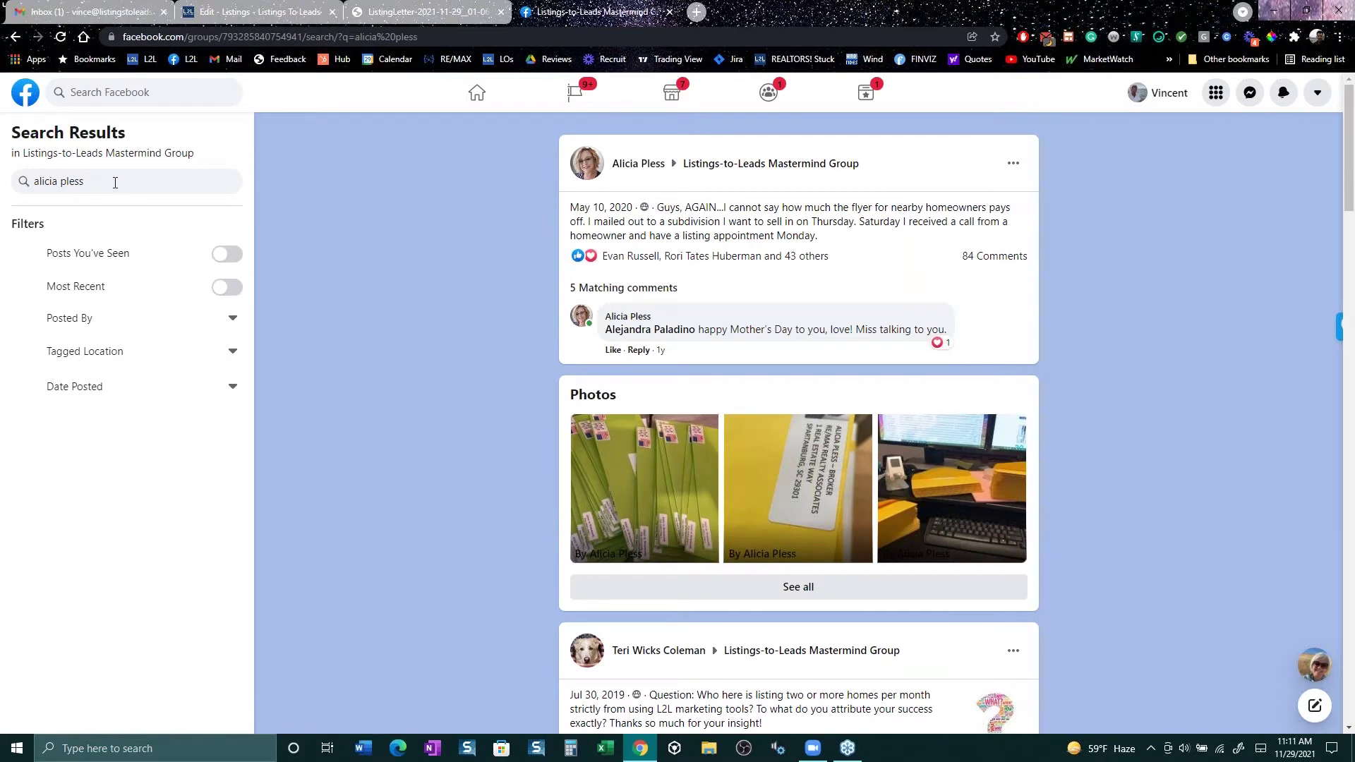
Step: Search the group for another member's posts by their name and scroll through the results
click(115, 182)
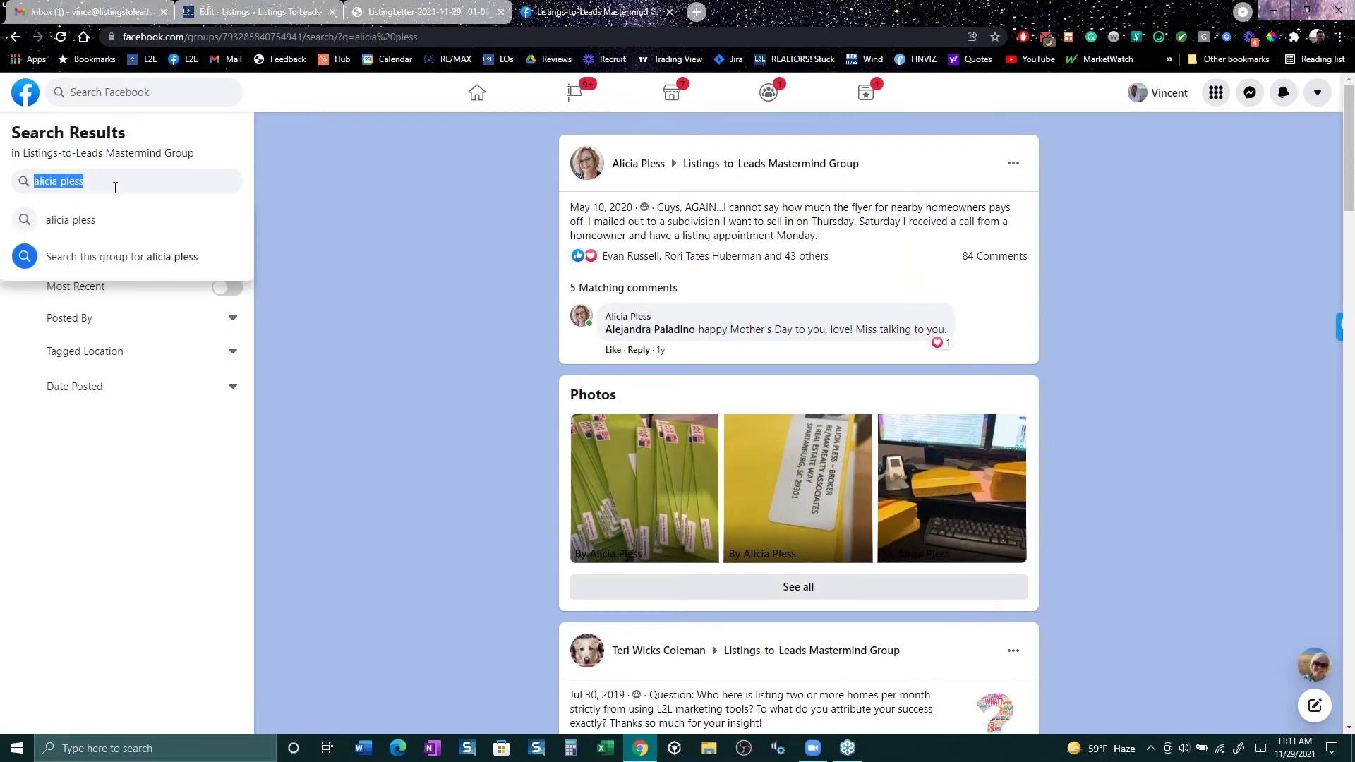
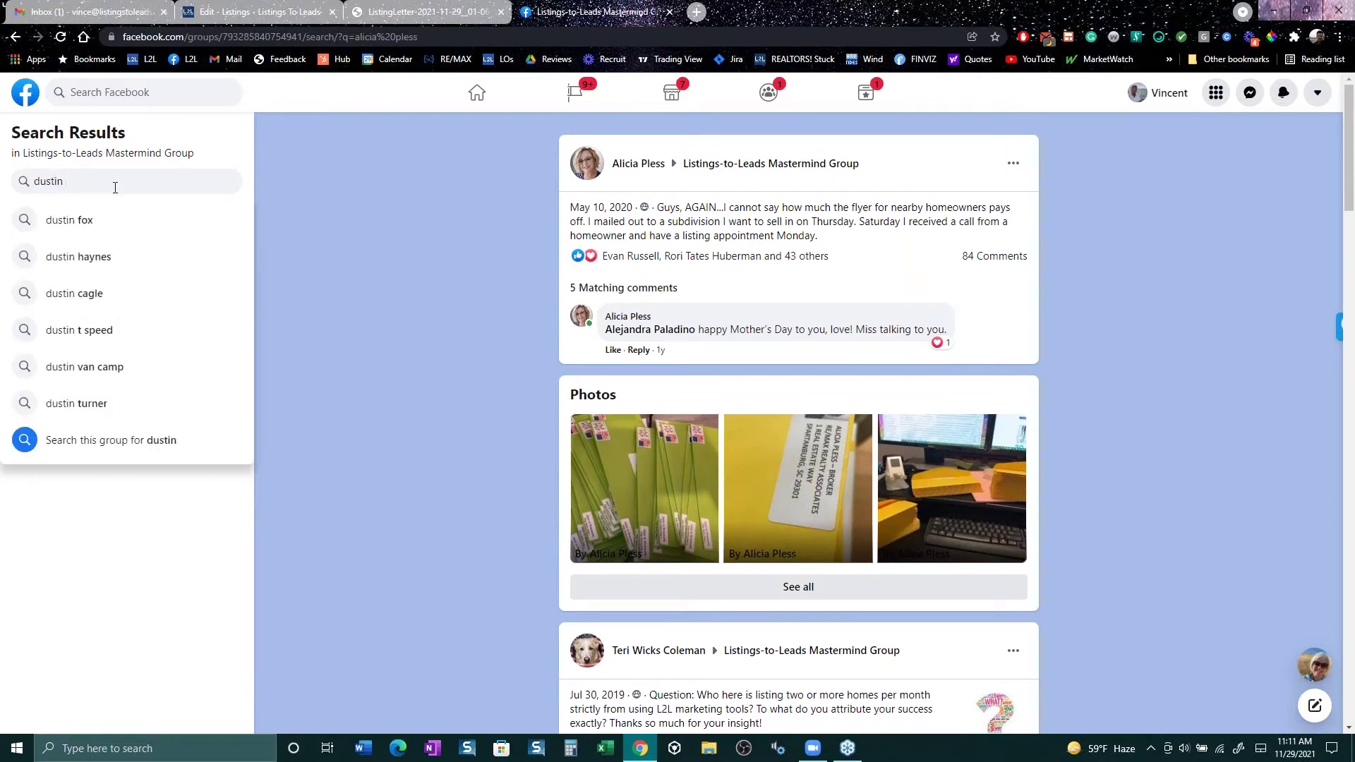
key(Return)
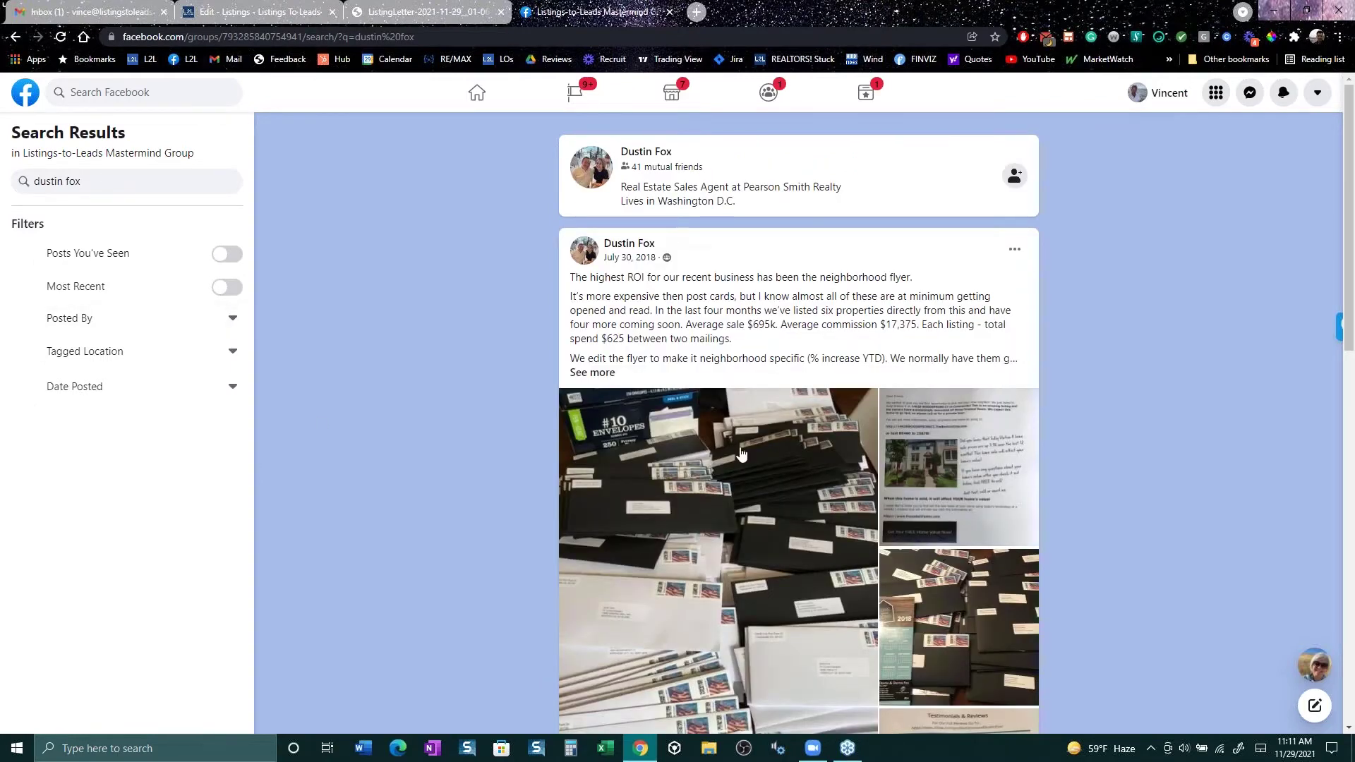
scroll(897, 444, down, 3)
scroll(896, 445, down, 1)
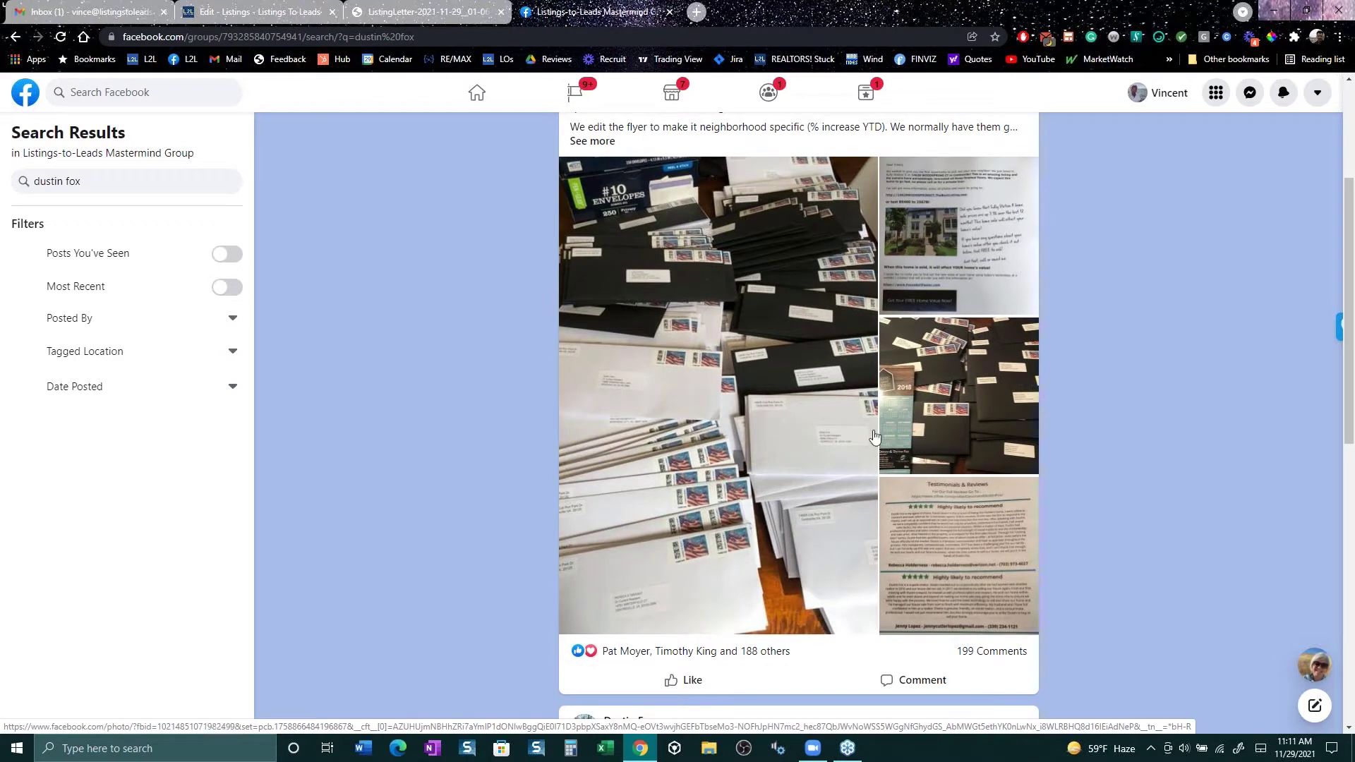
scroll(875, 439, up, 3)
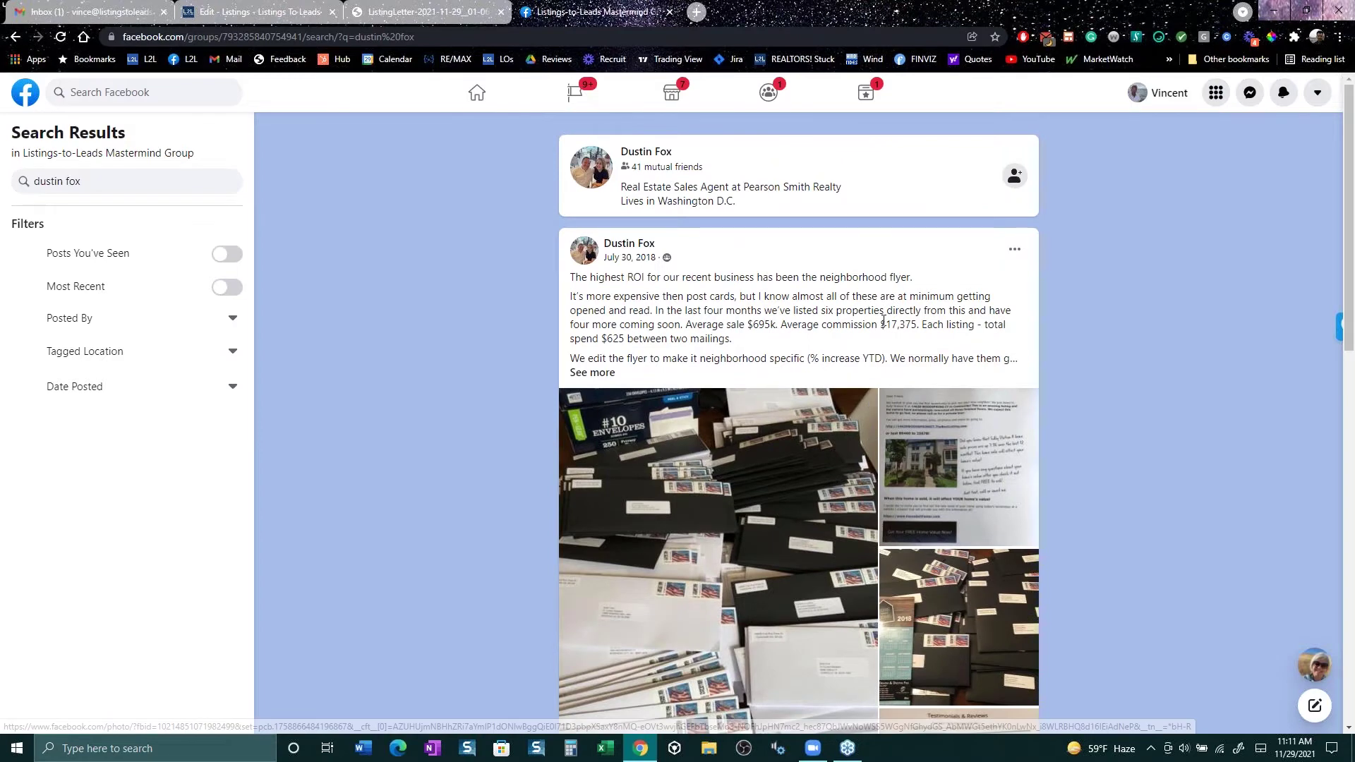
Step: Highlight the commission, mailing cost, listings and average sale figures, then return to the ListingLetter PDF
drag(916, 325, 766, 338)
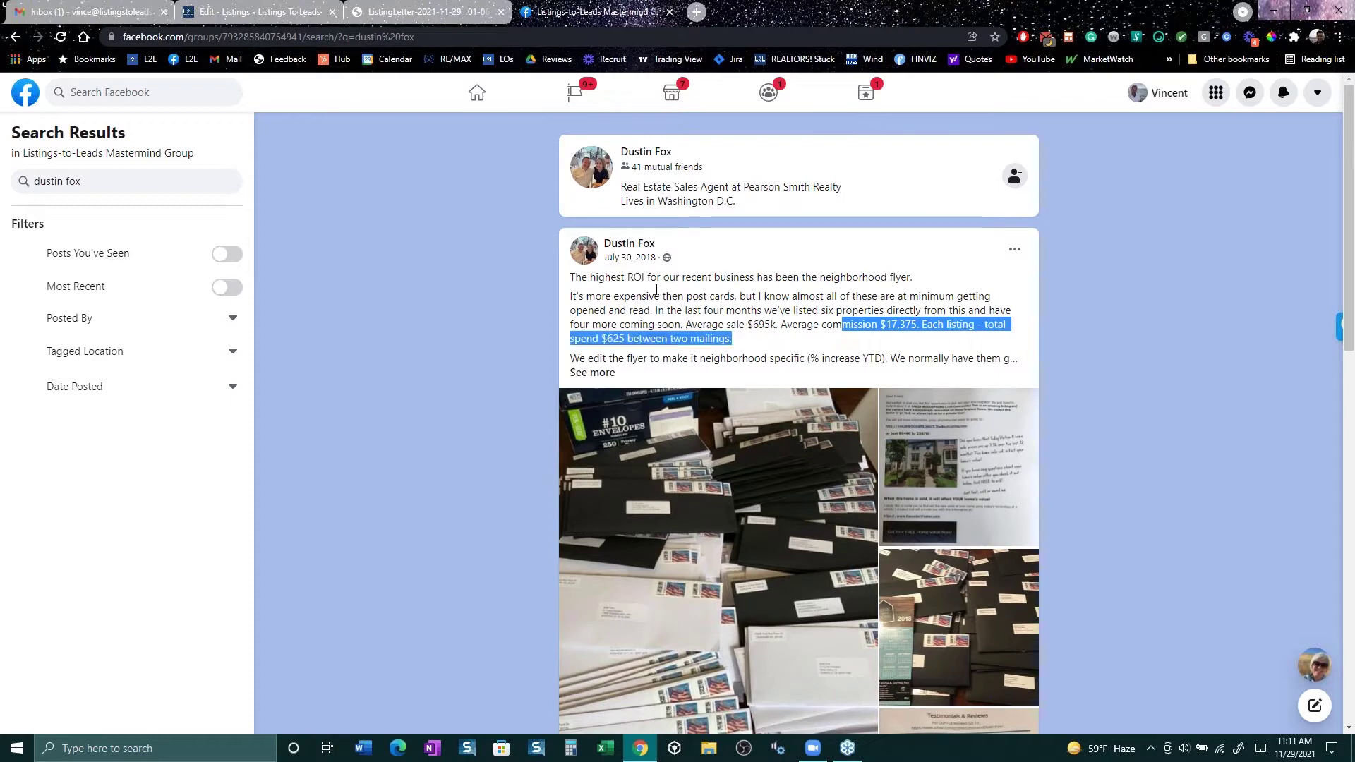
click(611, 297)
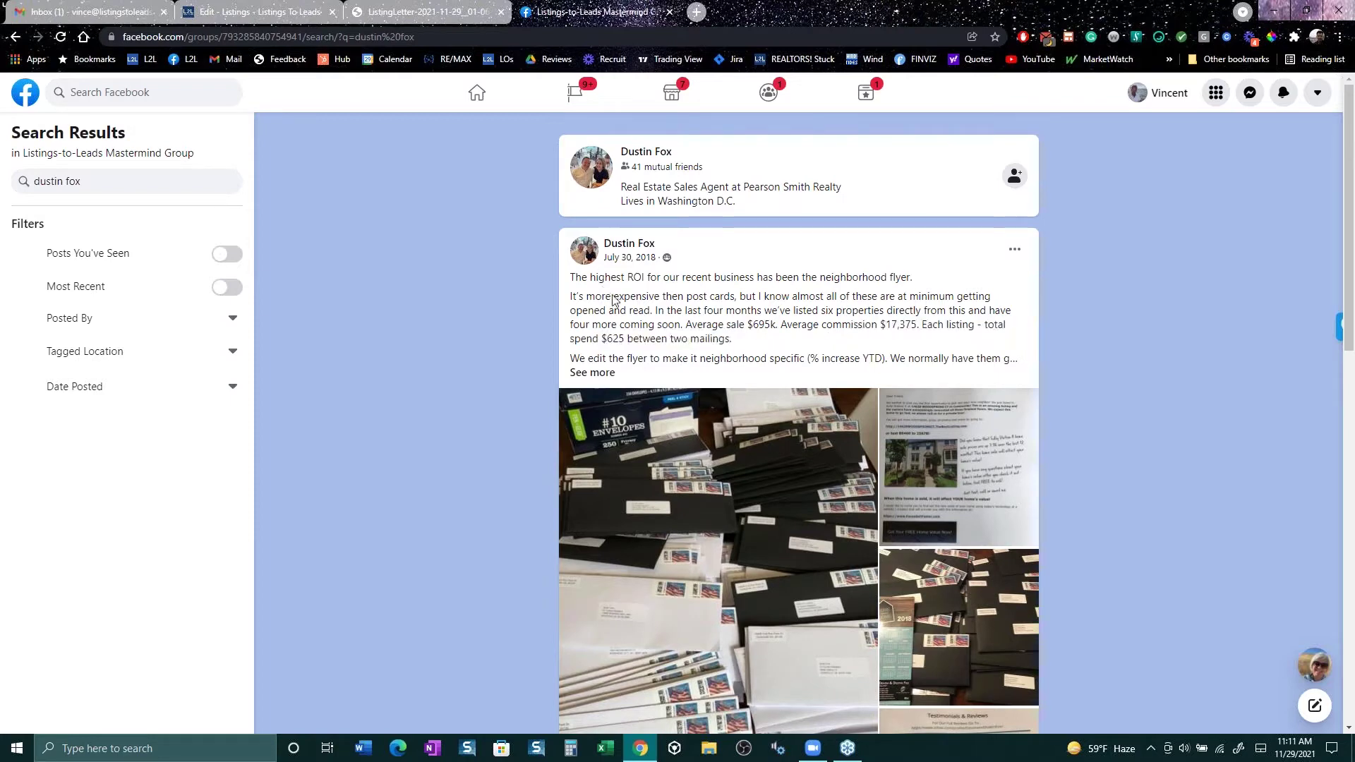
drag(676, 338, 921, 324)
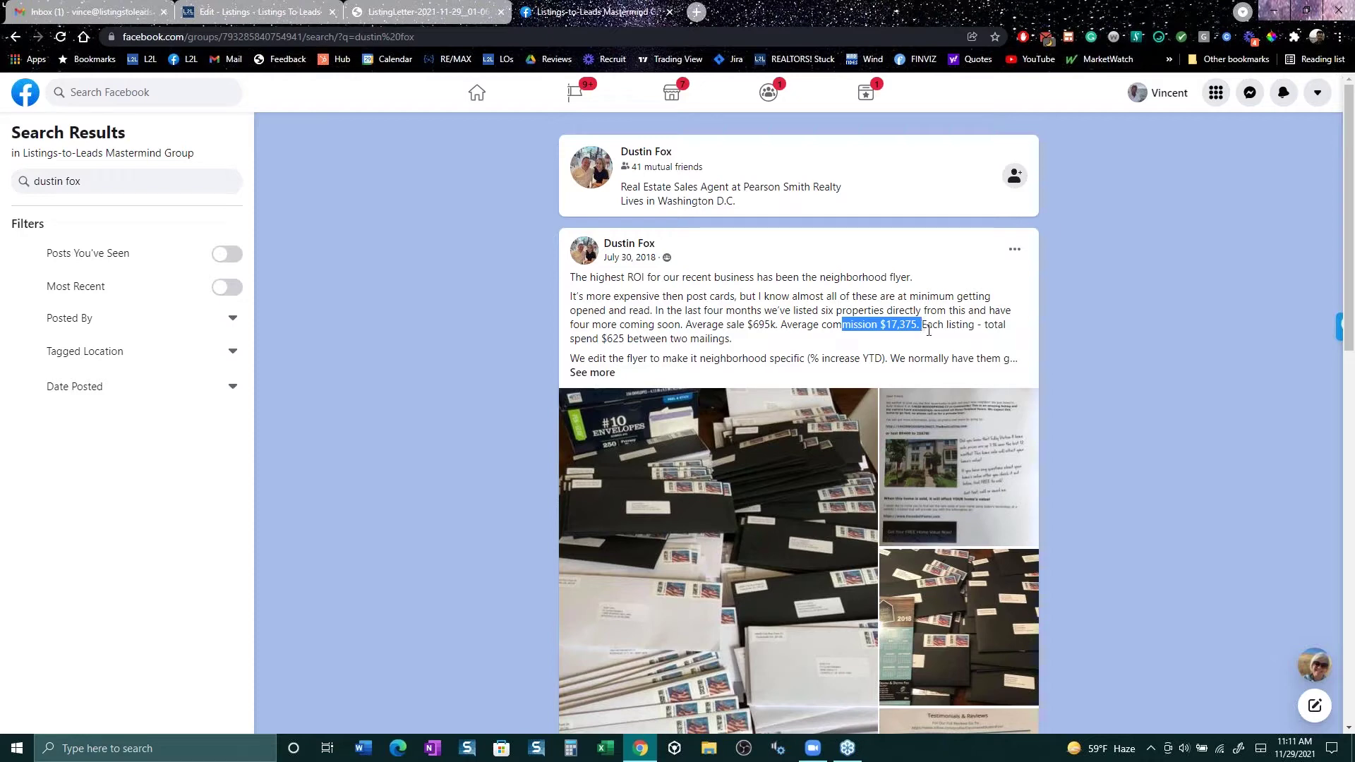
click(383, 19)
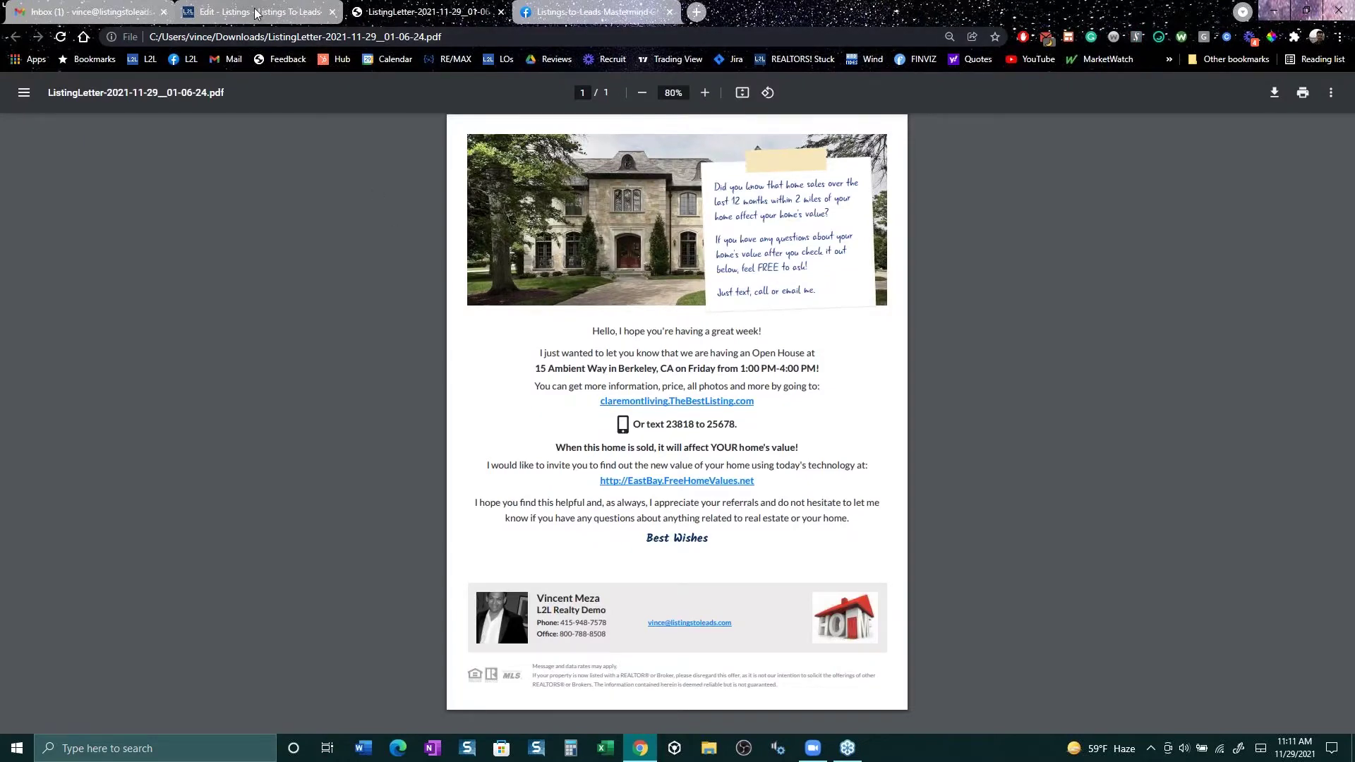
click(258, 12)
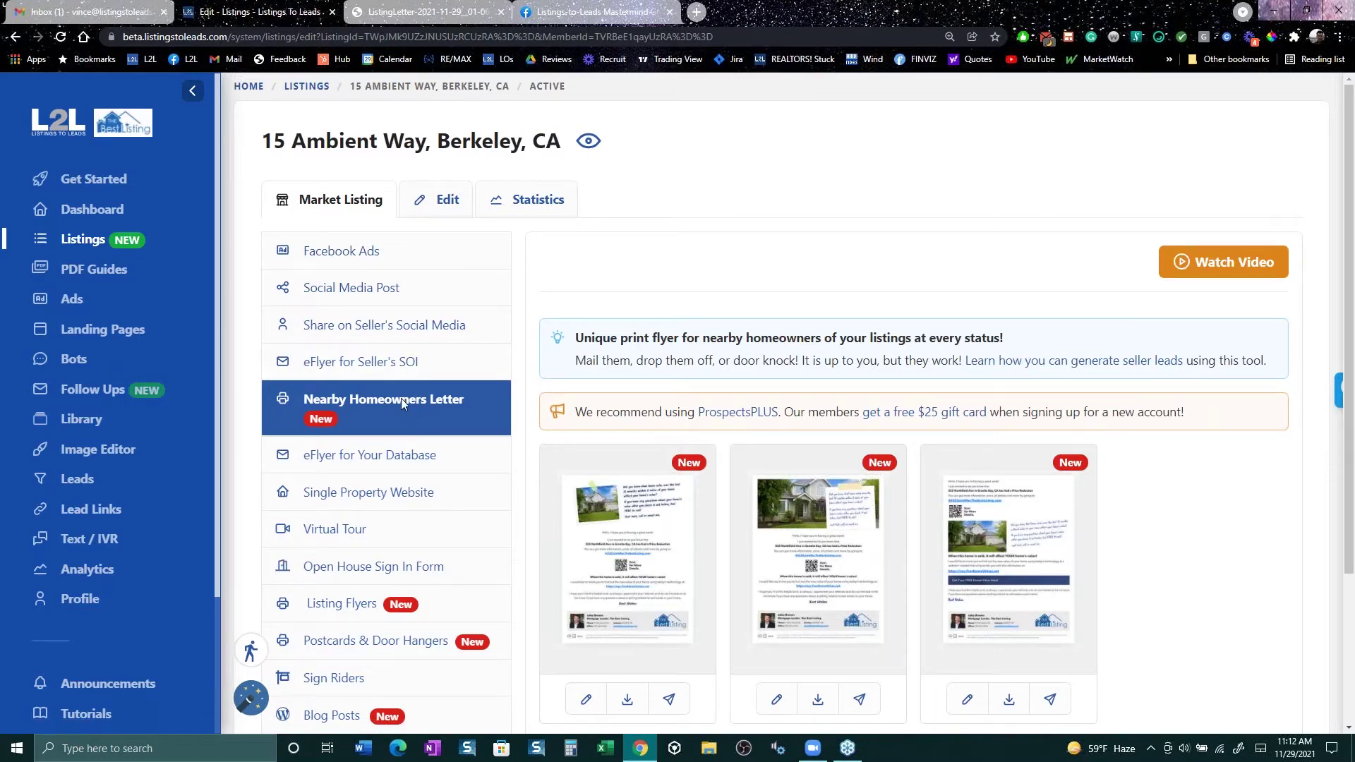
click(379, 330)
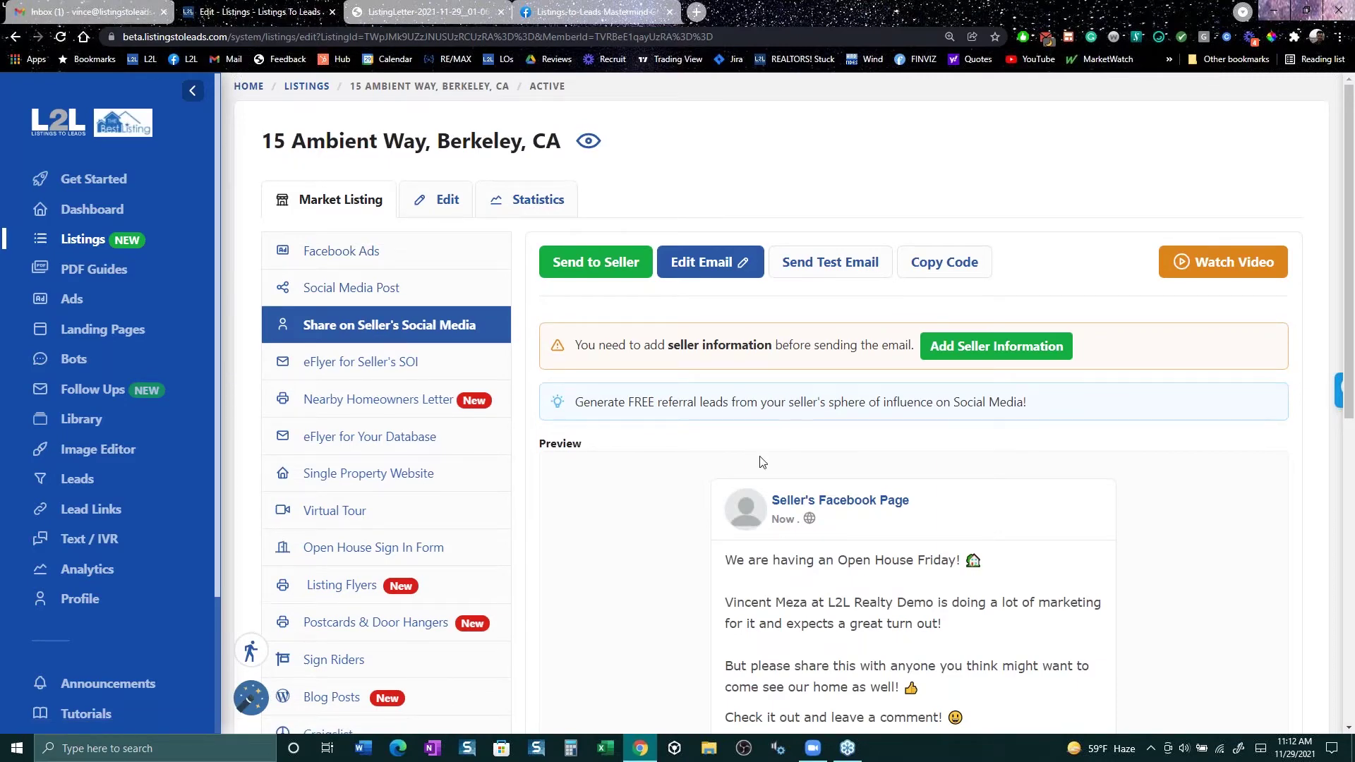
scroll(769, 480, down, 3)
scroll(780, 542, down, 3)
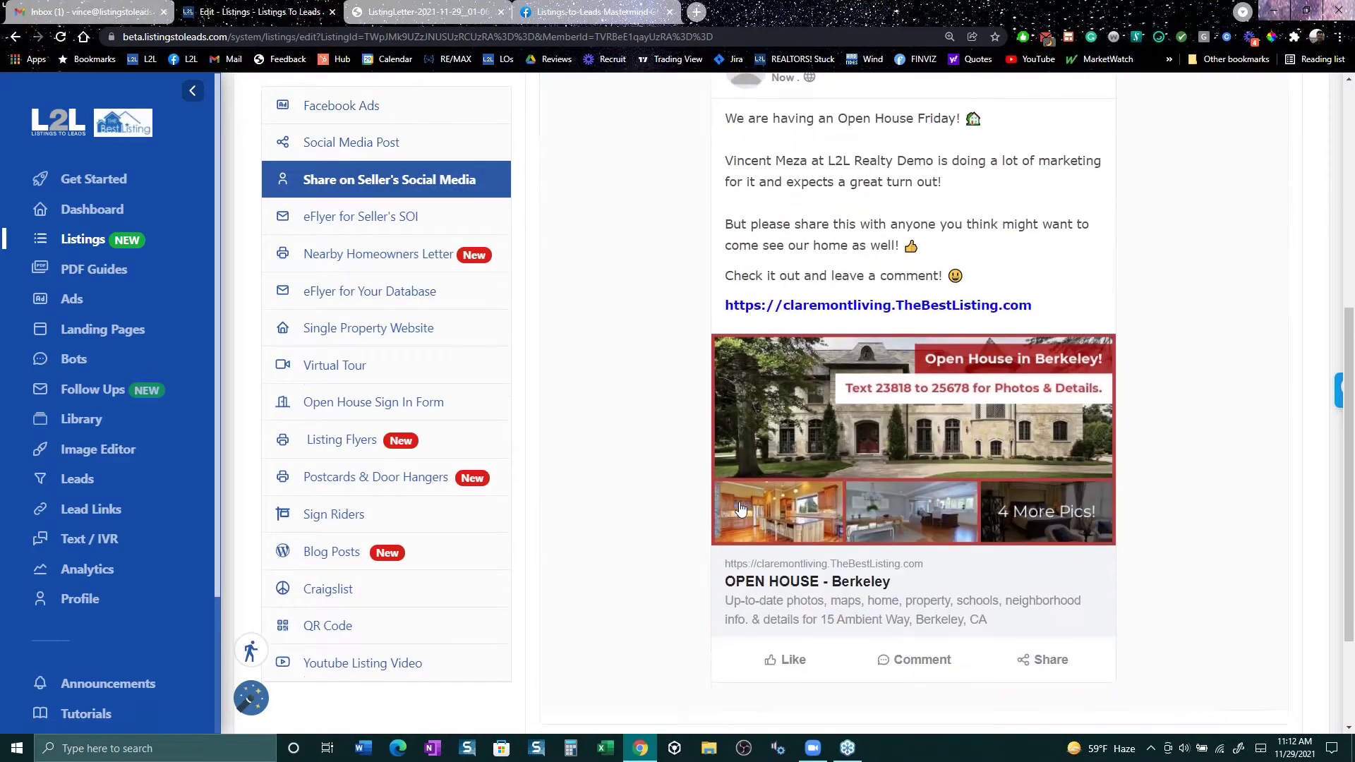
scroll(781, 440, up, 3)
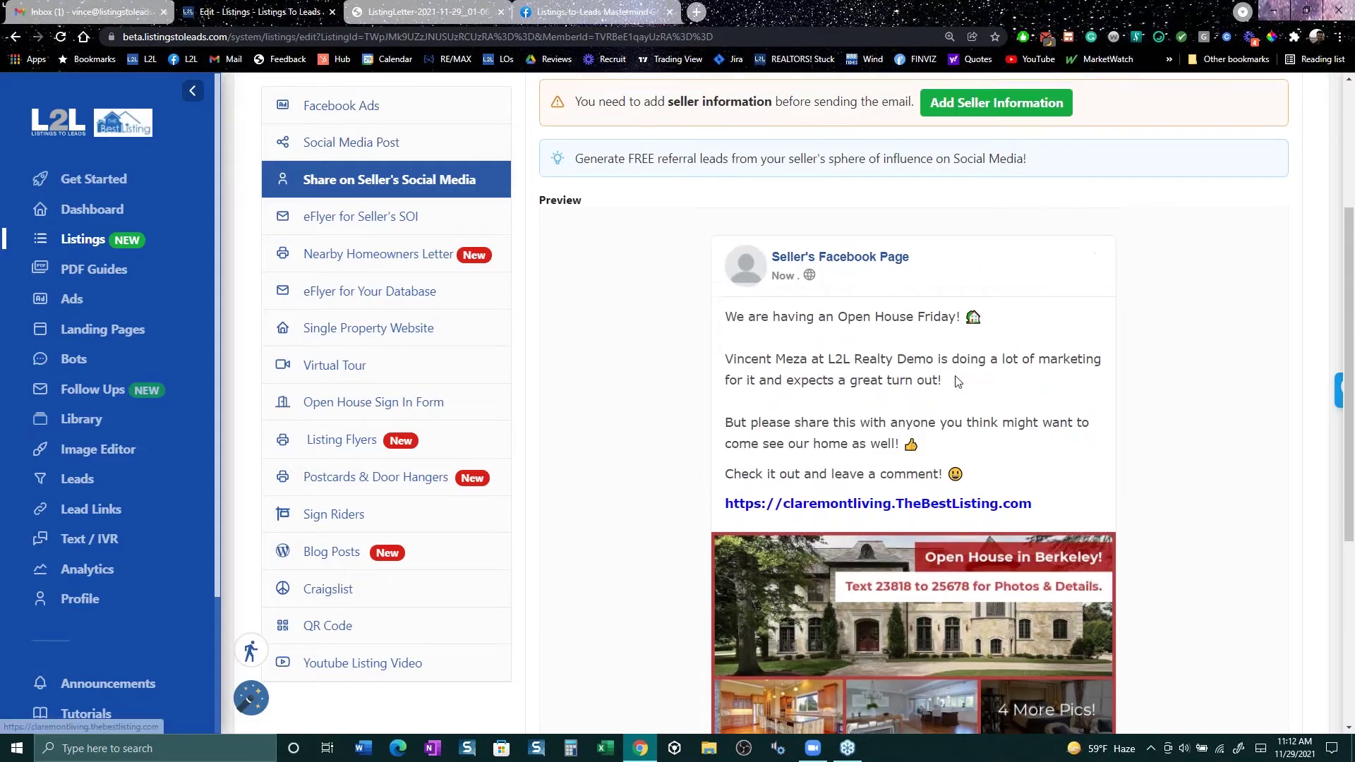
Step: Highlight the open house announcement and the agent's marketing paragraph, then scroll back to the top
drag(734, 324, 879, 352)
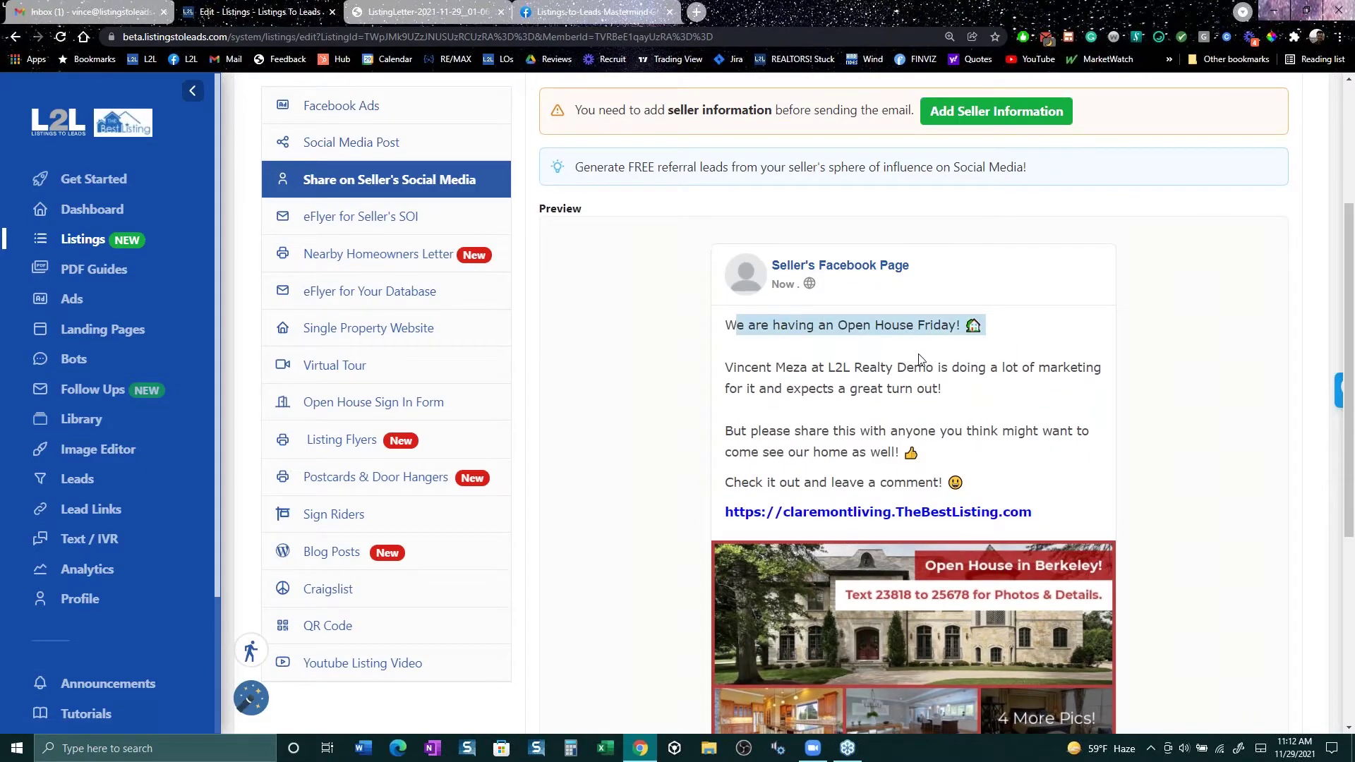
drag(727, 368, 1047, 383)
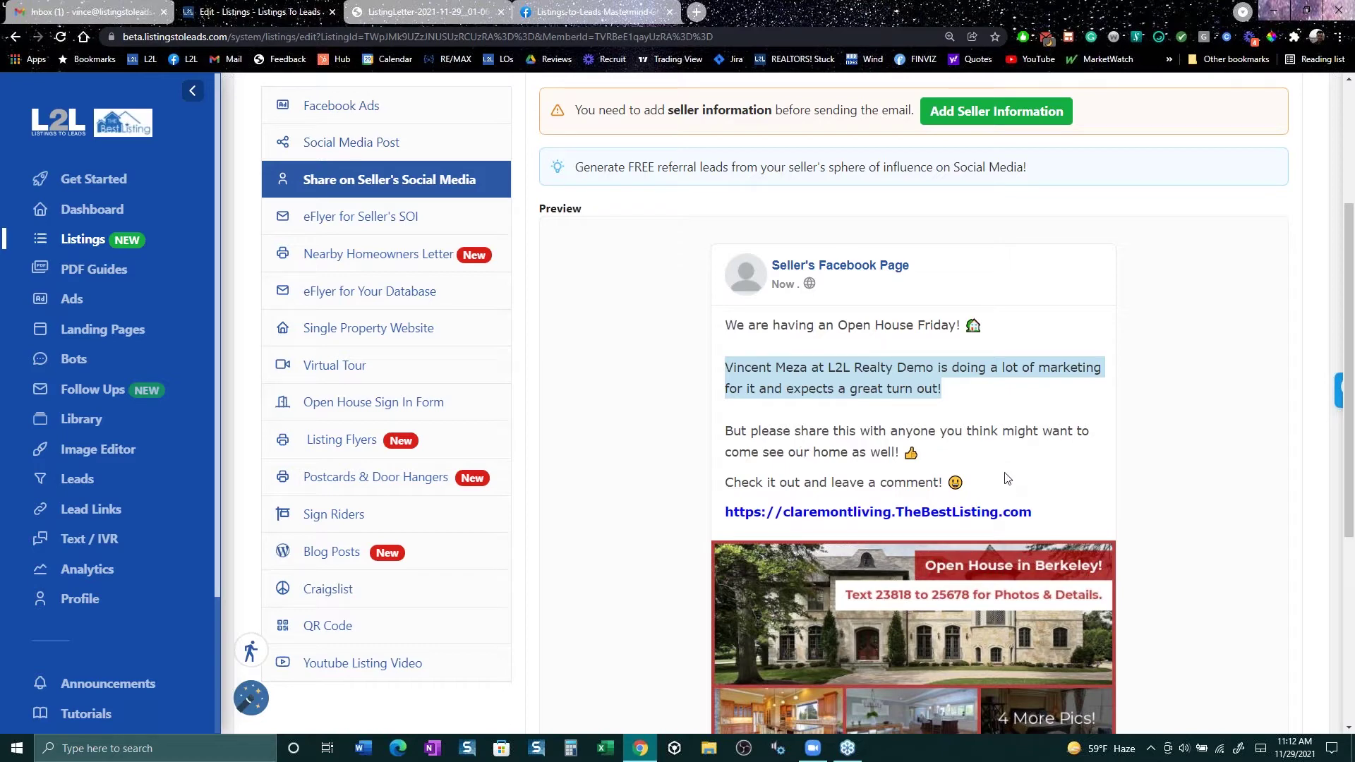
scroll(1007, 479, down, 3)
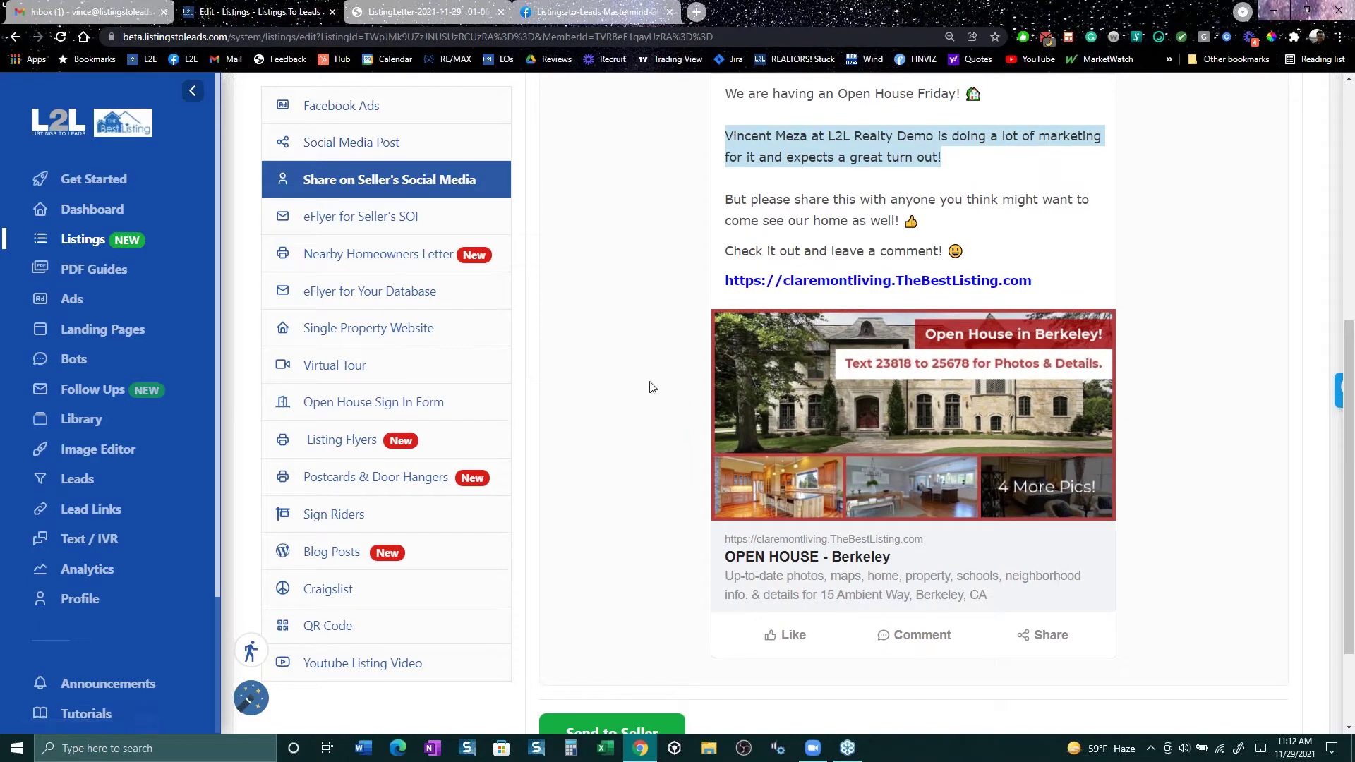
scroll(652, 387, up, 3)
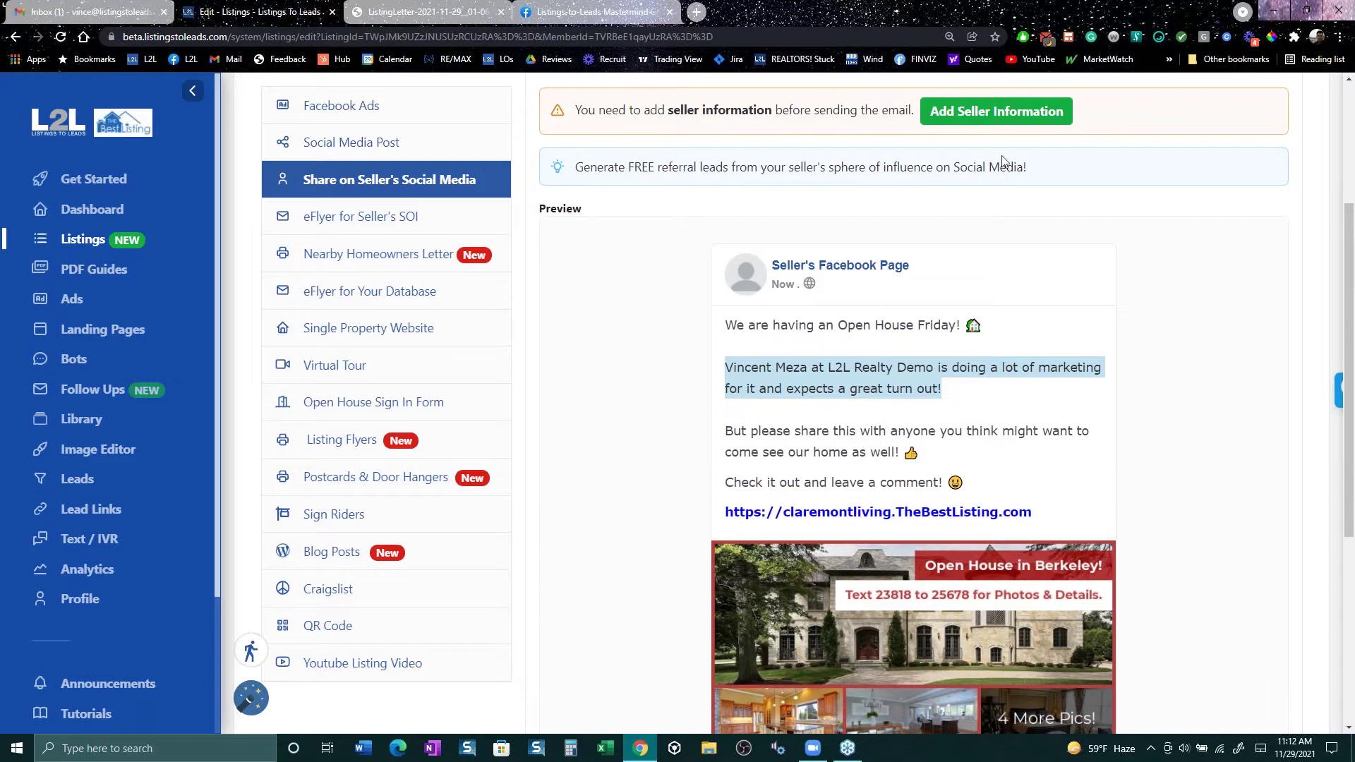
scroll(1019, 188, up, 2)
scroll(974, 187, up, 3)
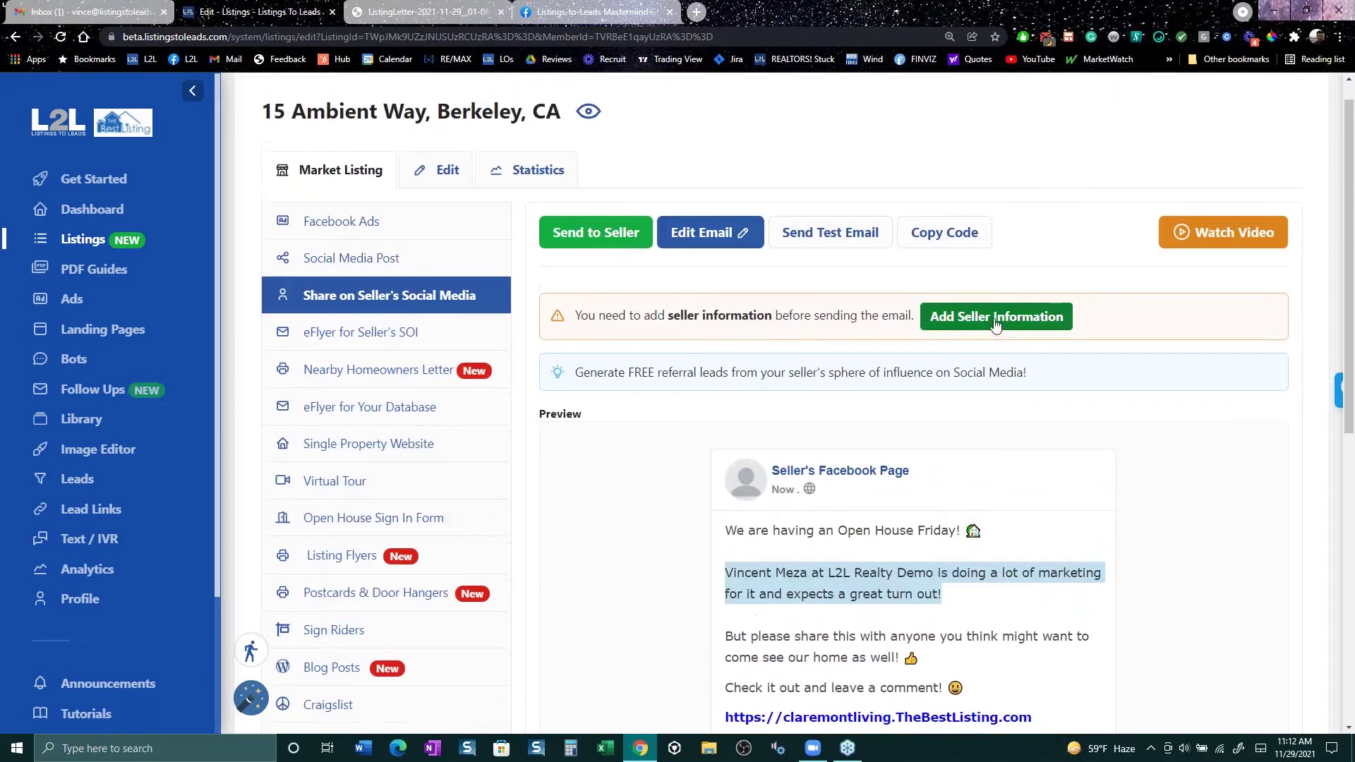
click(990, 344)
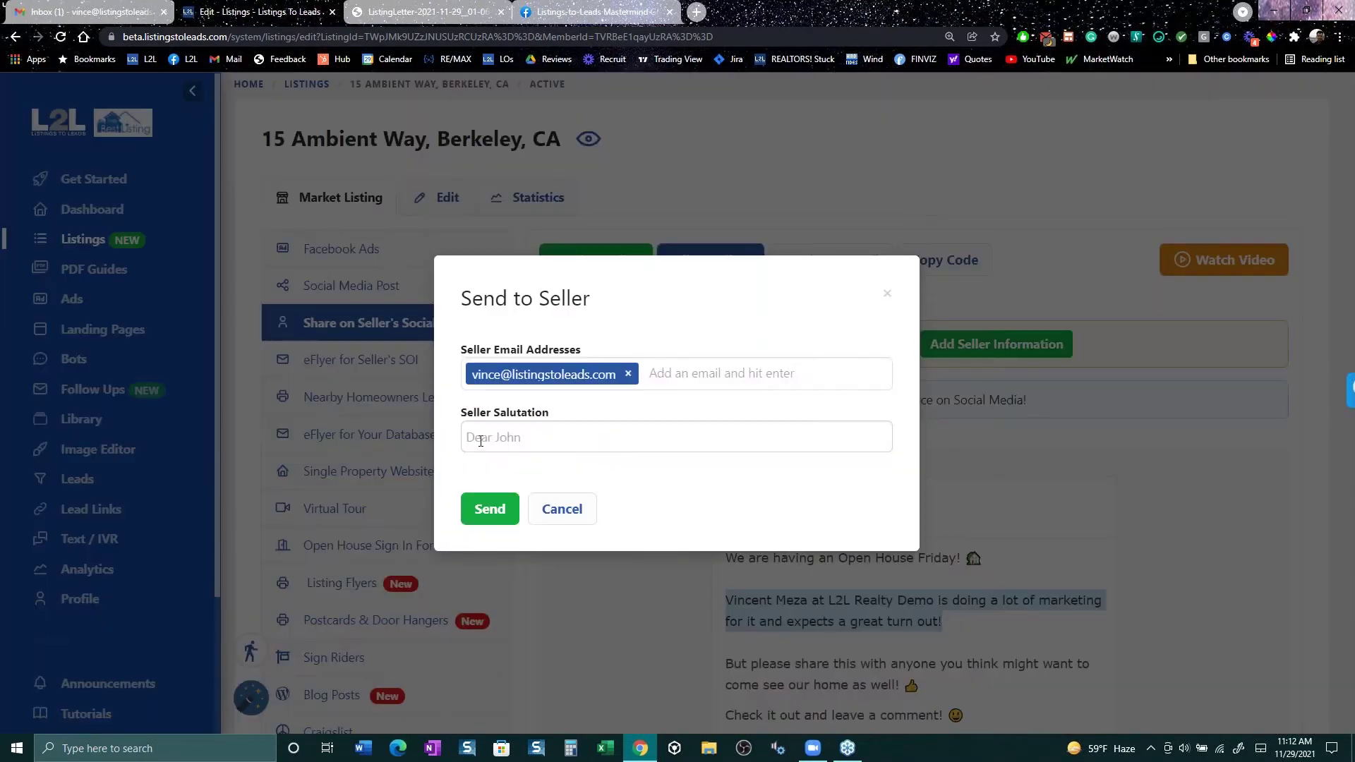
click(482, 439)
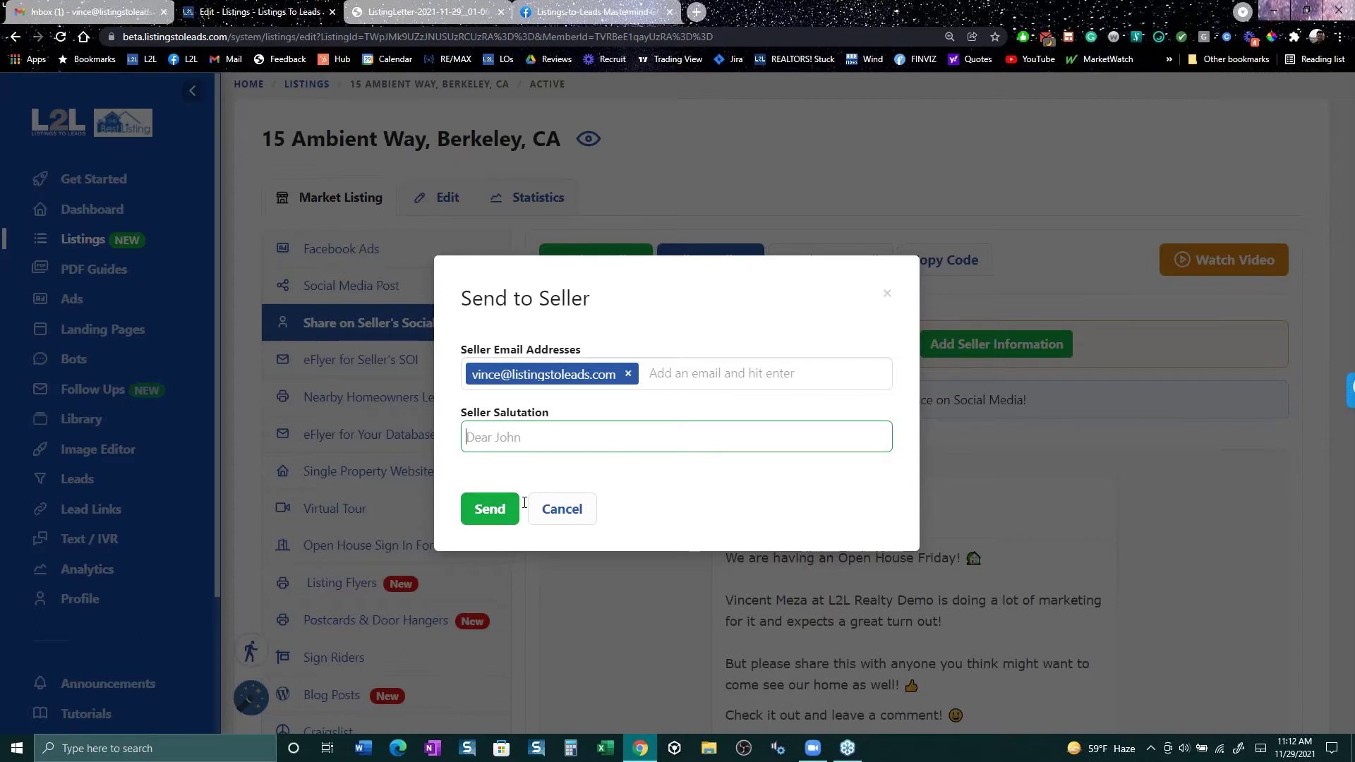
click(576, 516)
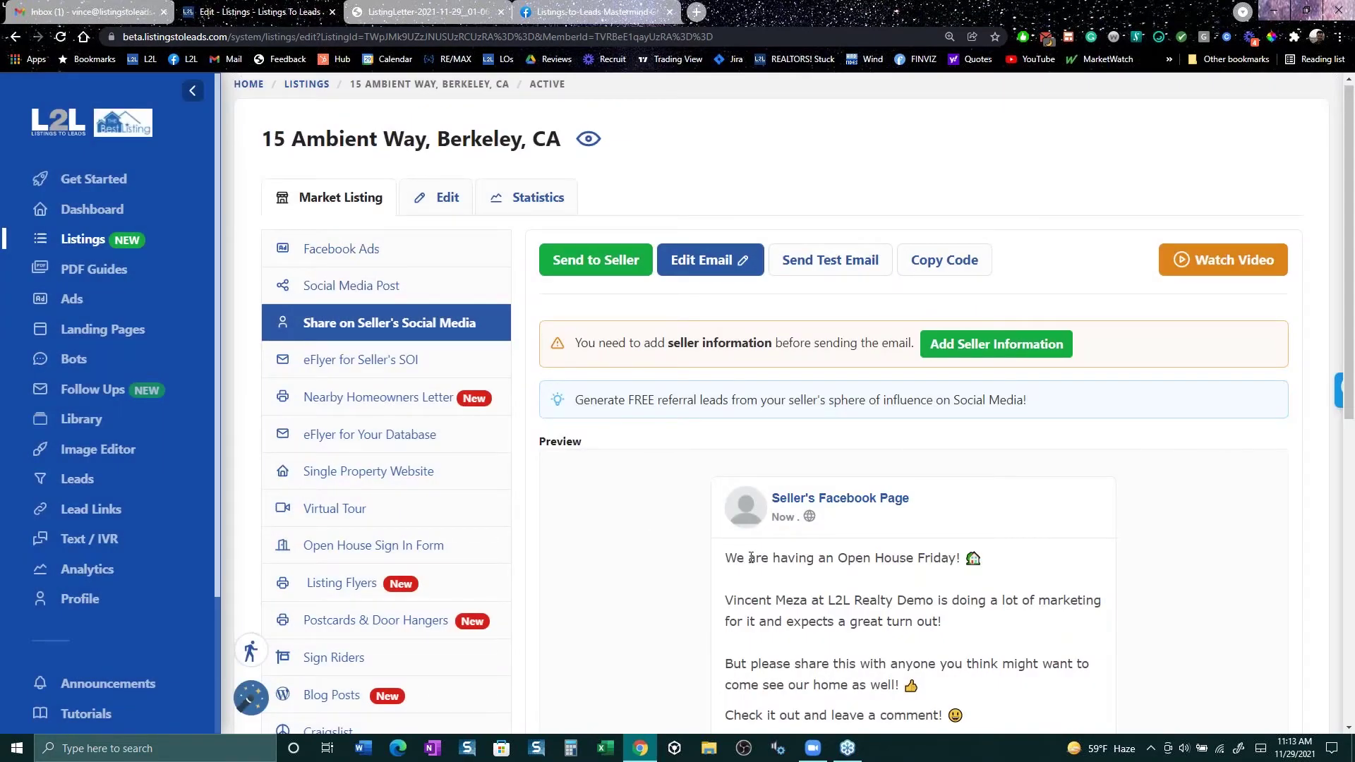
Step: Scroll through the post preview, then switch to the Facebook group search results tab
scroll(751, 561, down, 3)
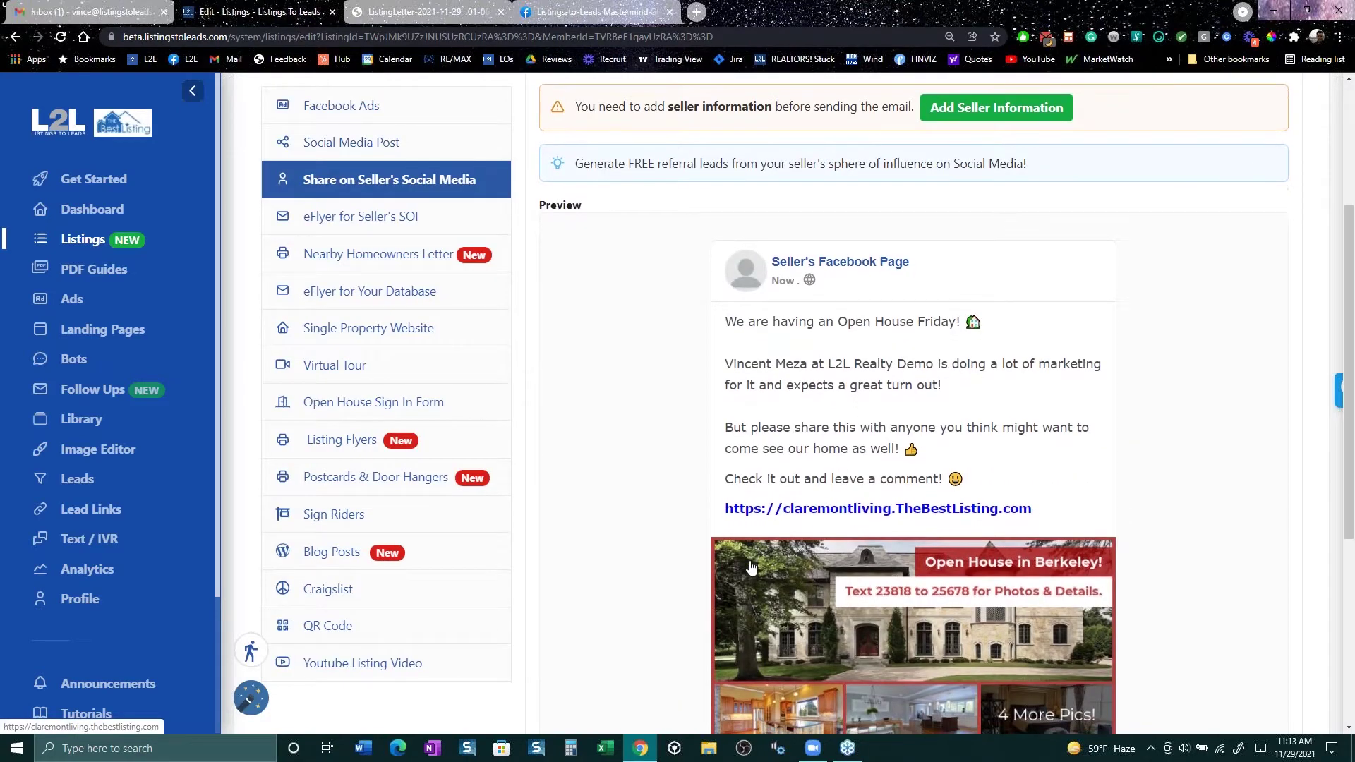
scroll(751, 567, down, 3)
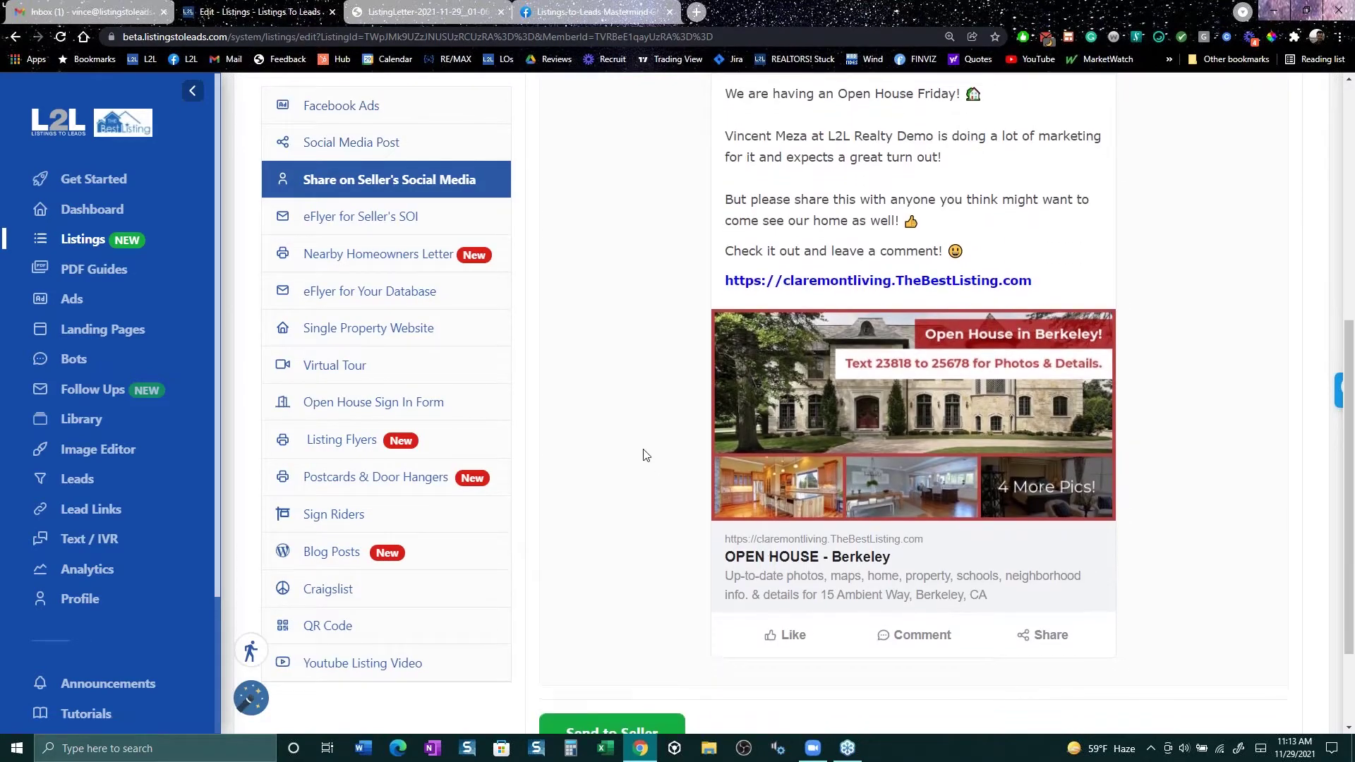
scroll(643, 455, up, 3)
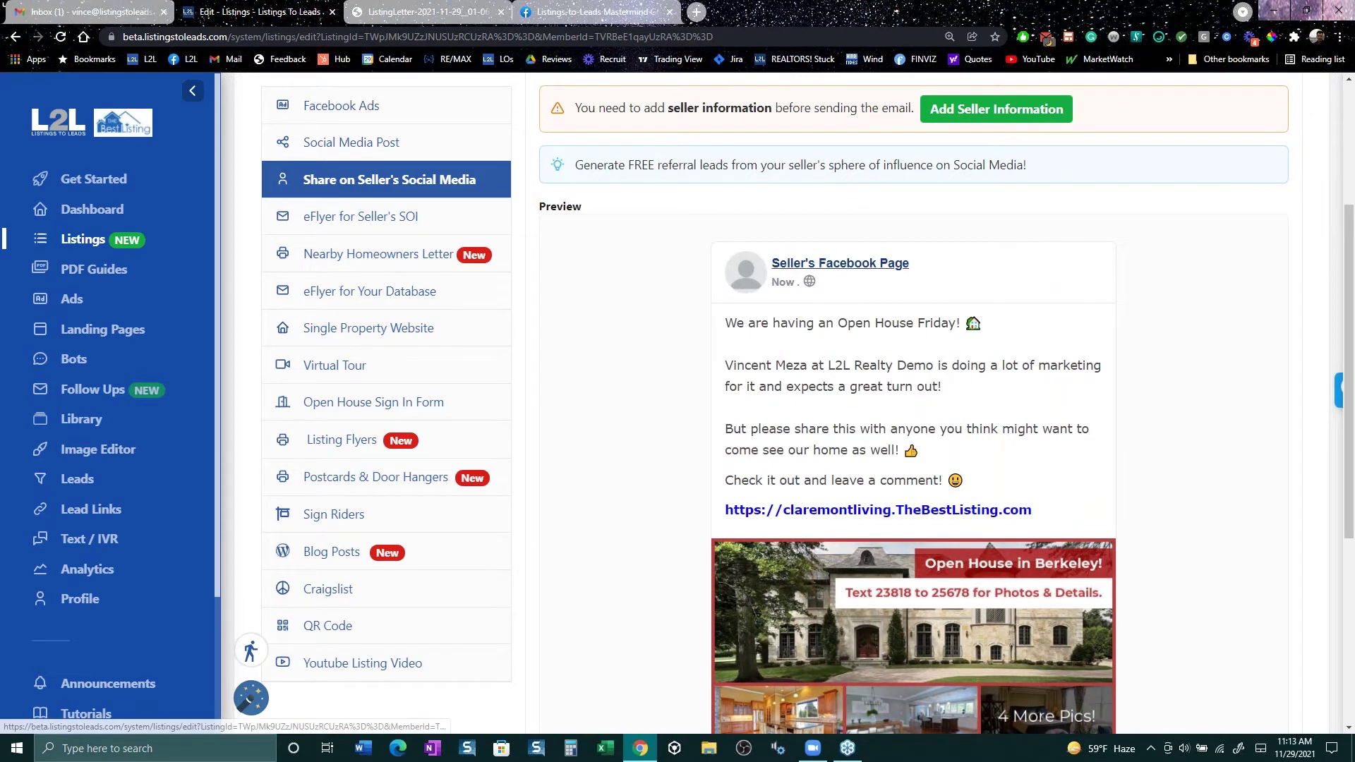
click(586, 12)
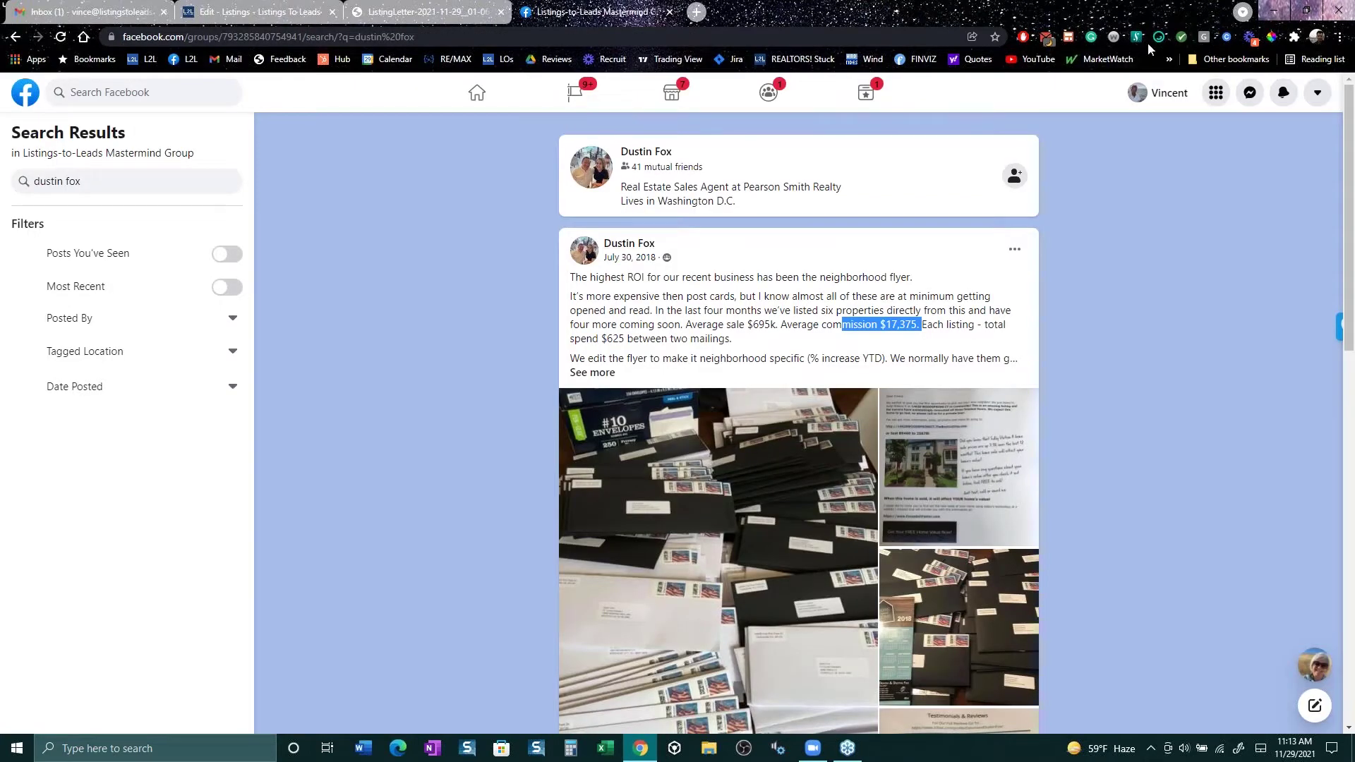
Step: Browse the agent's own Facebook profile page, then return to the L2L listing editor
click(1136, 98)
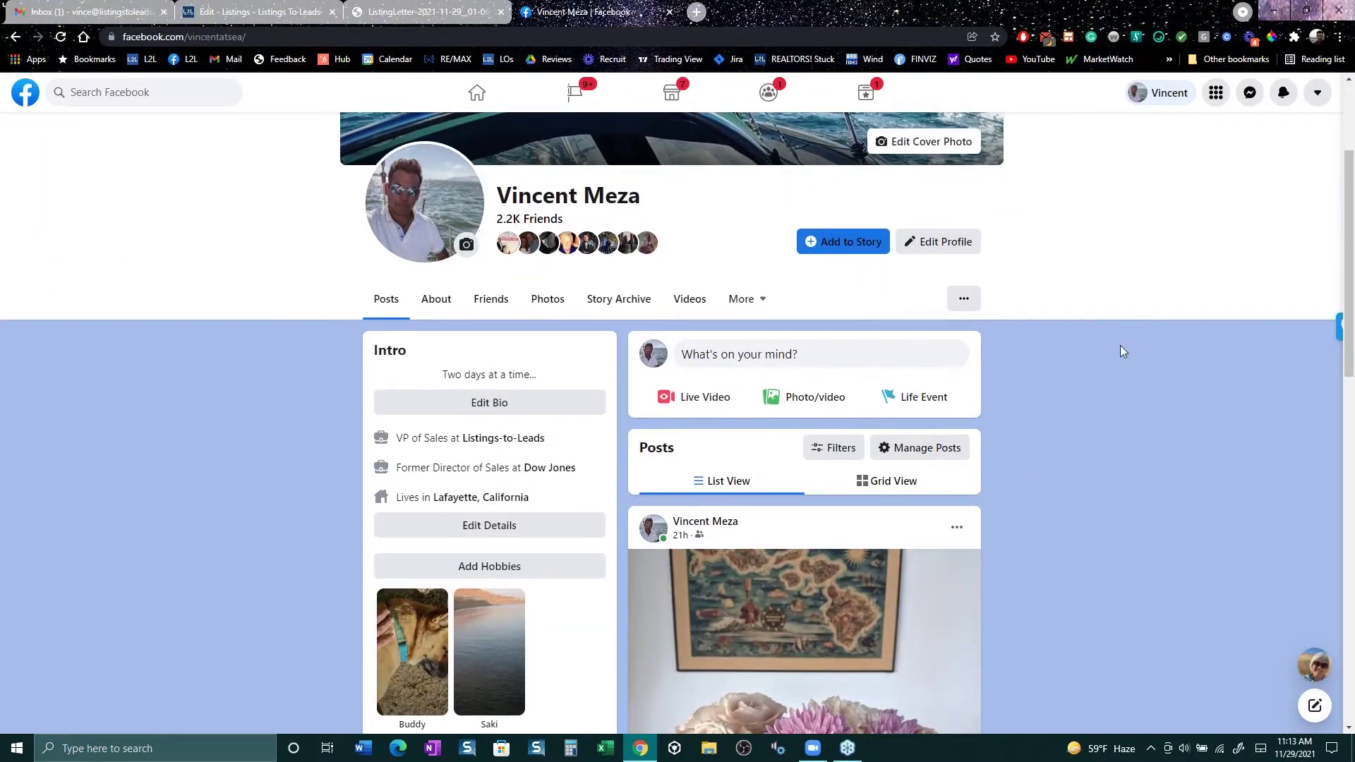
scroll(1120, 346, up, 3)
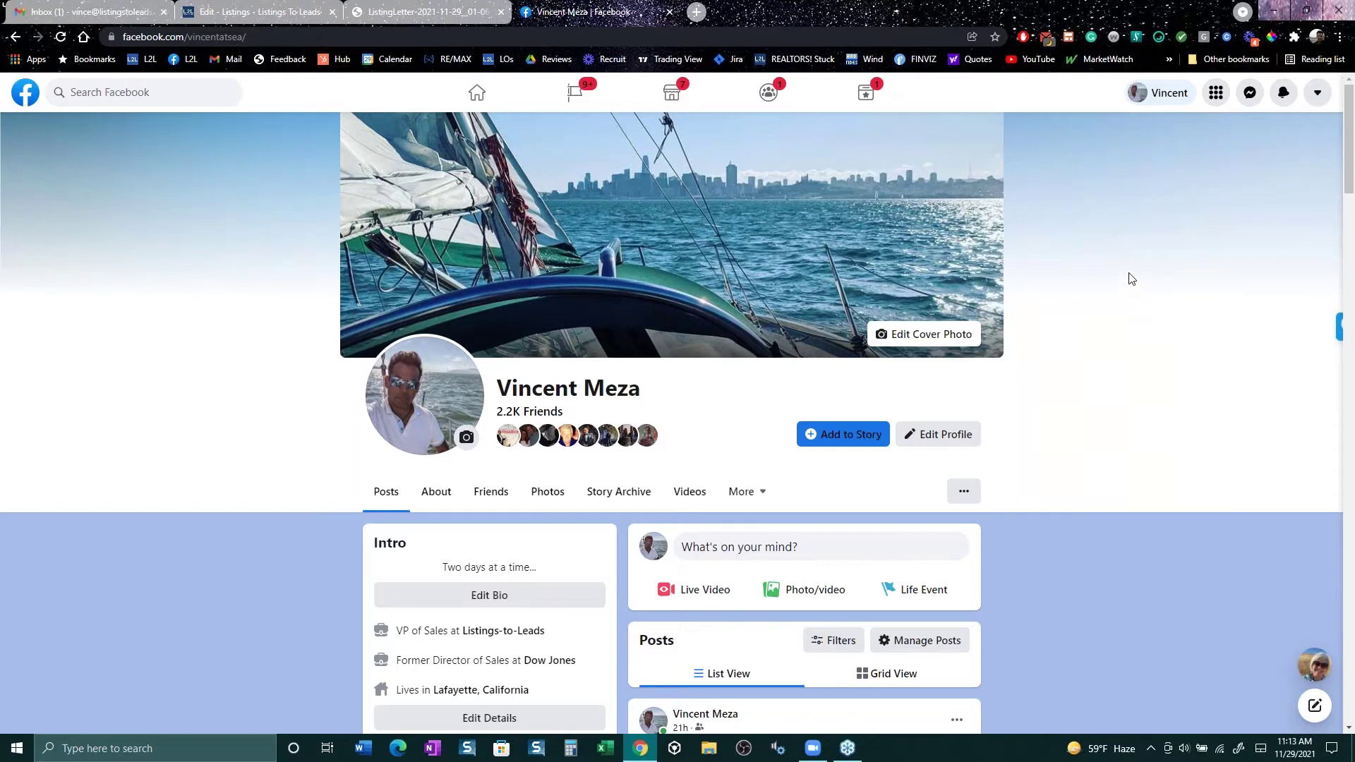
scroll(1110, 288, down, 3)
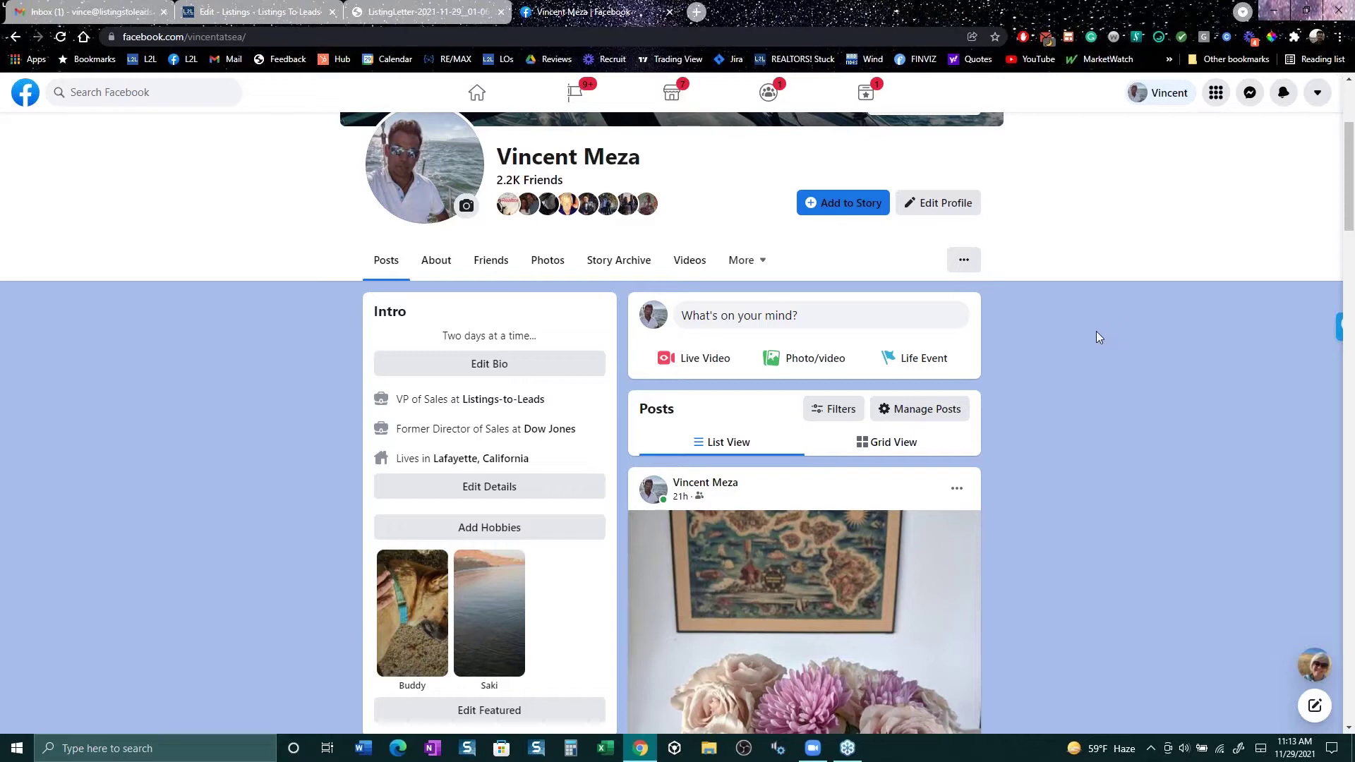
scroll(1096, 332, up, 3)
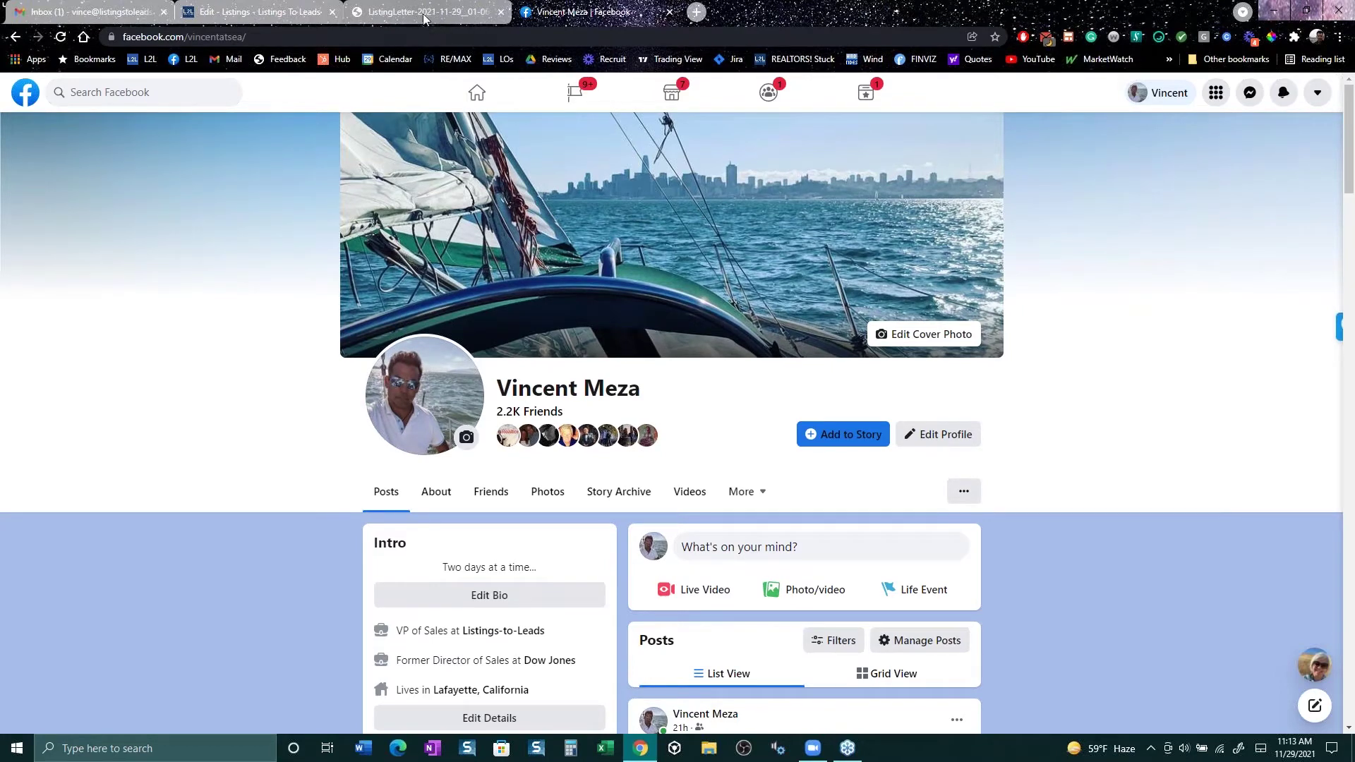
click(244, 15)
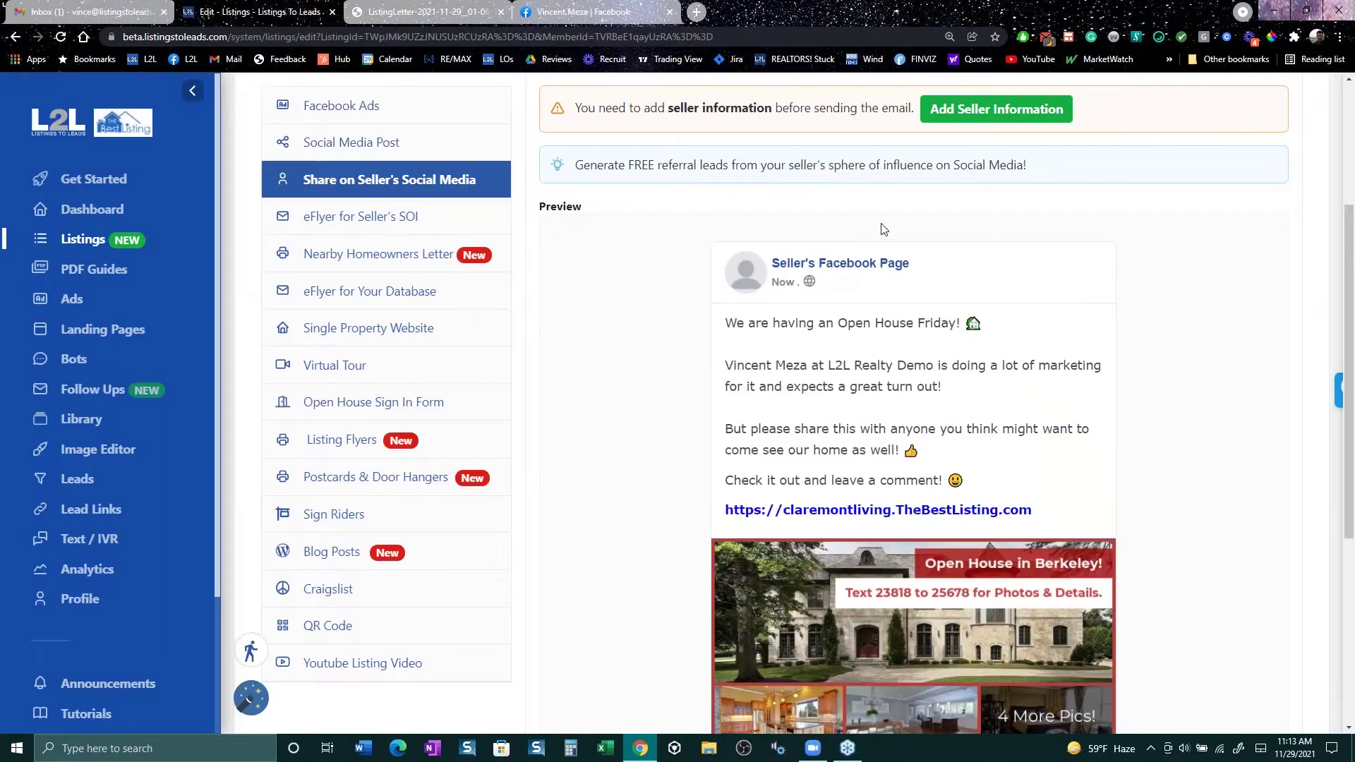
Step: Switch back to the agent's Facebook profile tab
scroll(1085, 488, down, 3)
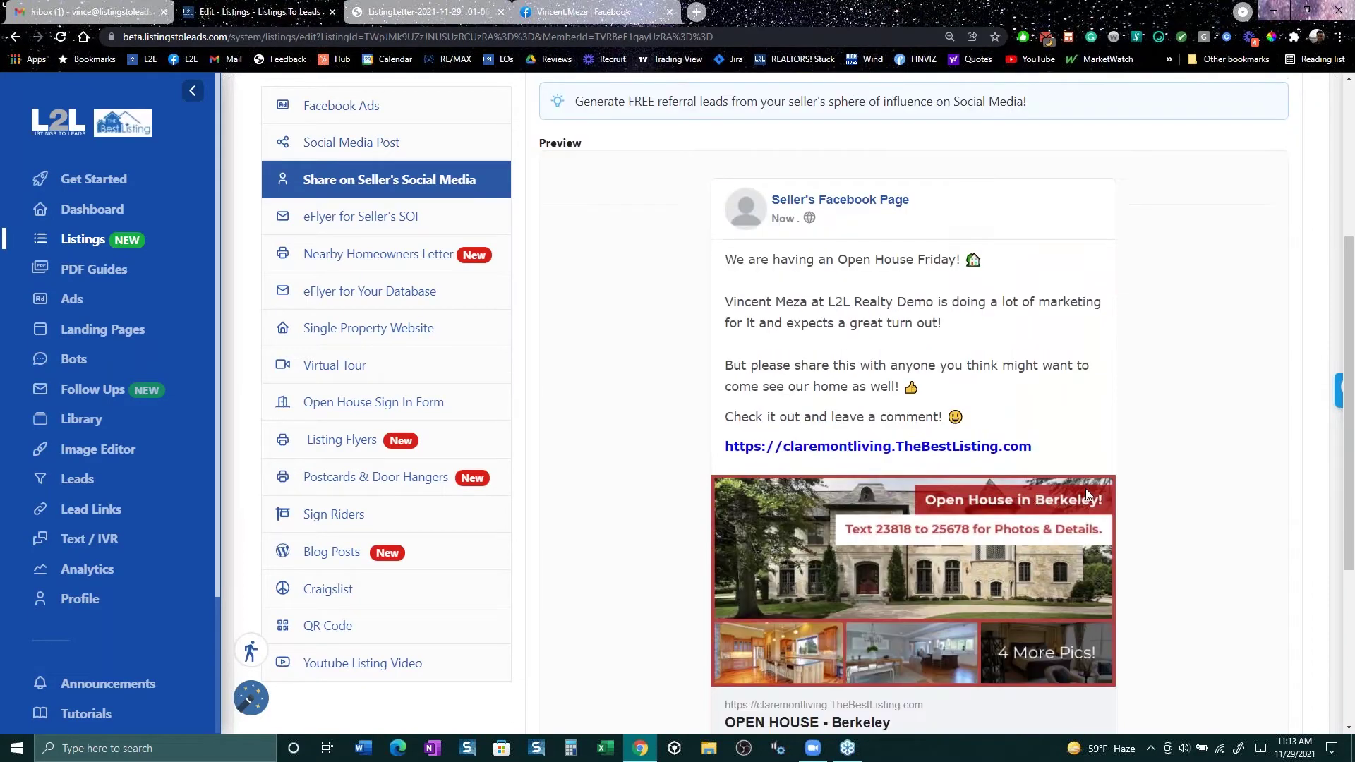
click(585, 13)
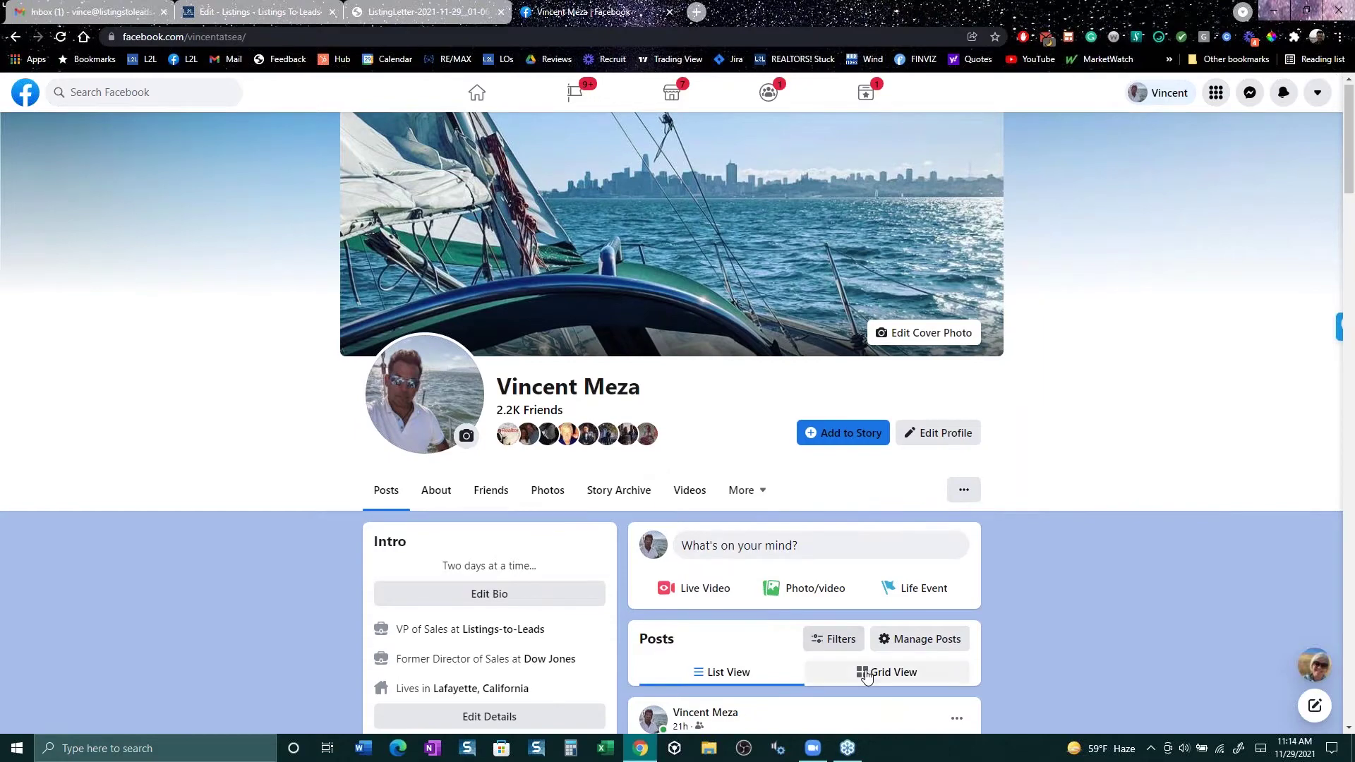
Step: Scroll through the profile's posts, then switch back to the L2L listing editor tab
scroll(856, 570, down, 5)
scroll(856, 570, down, 15)
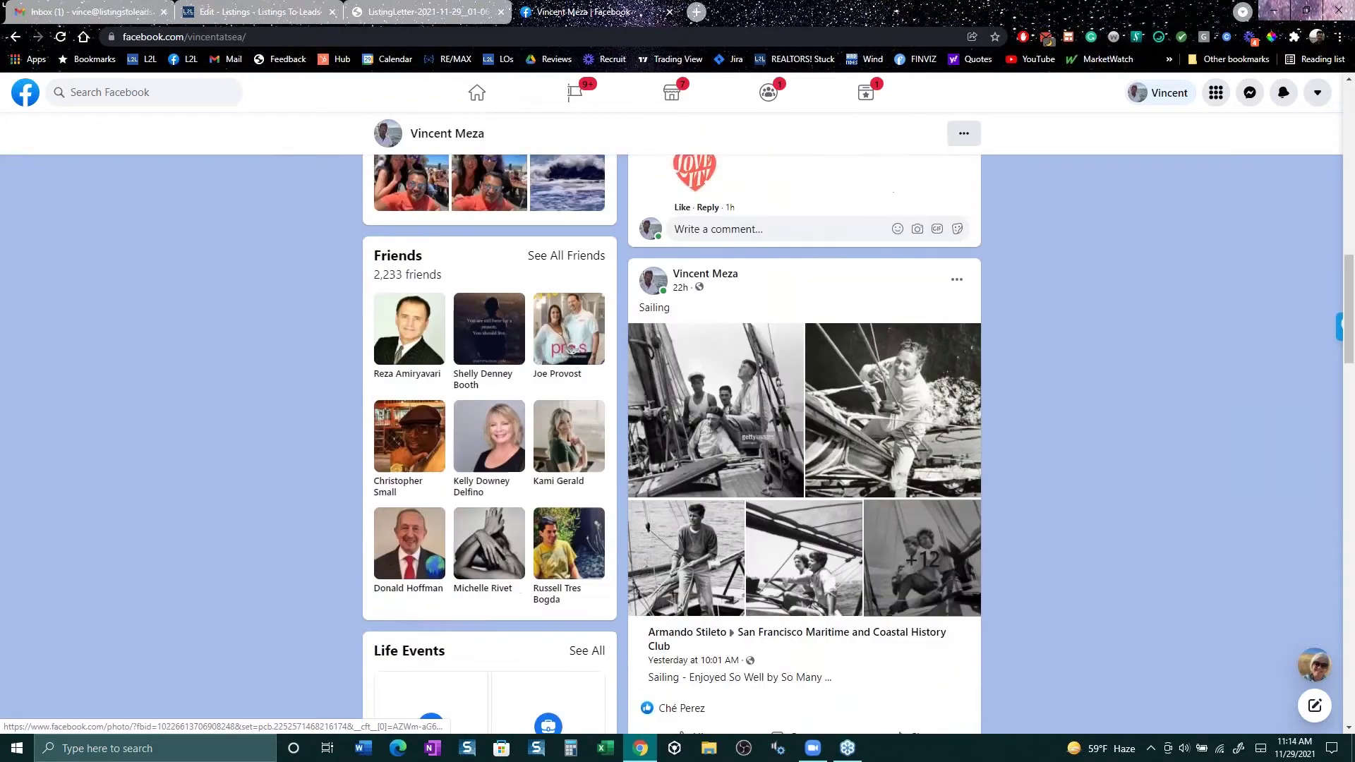
scroll(804, 440, down, 4)
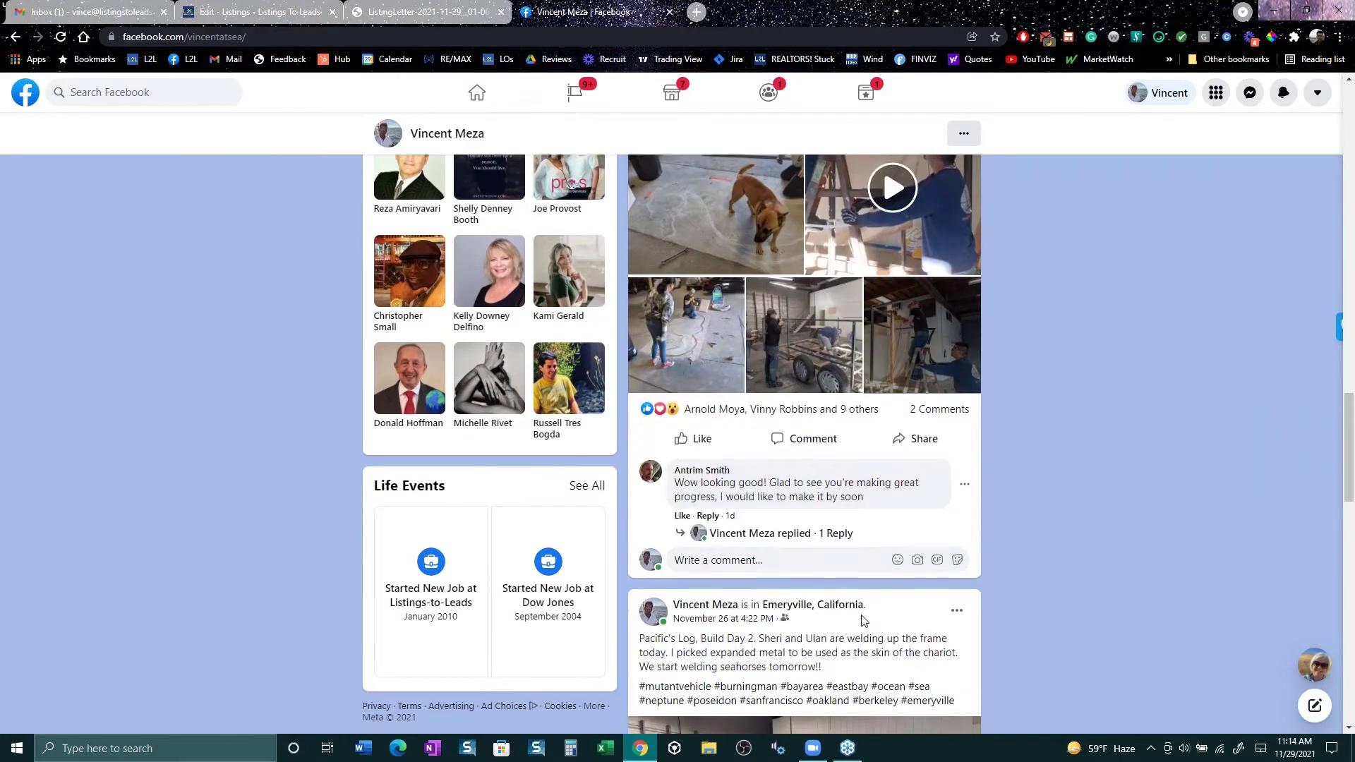
scroll(804, 441, up, 8)
scroll(804, 441, up, 6)
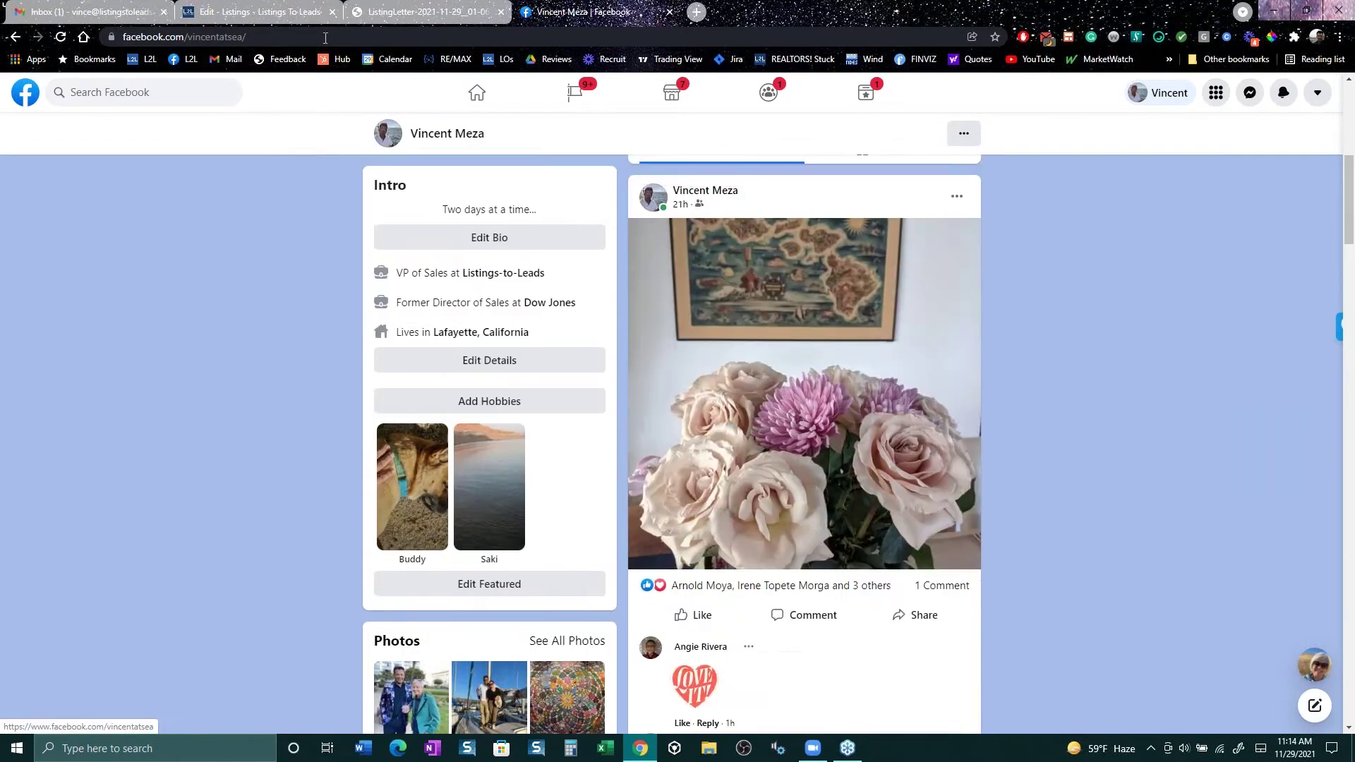
key(ctrl+2)
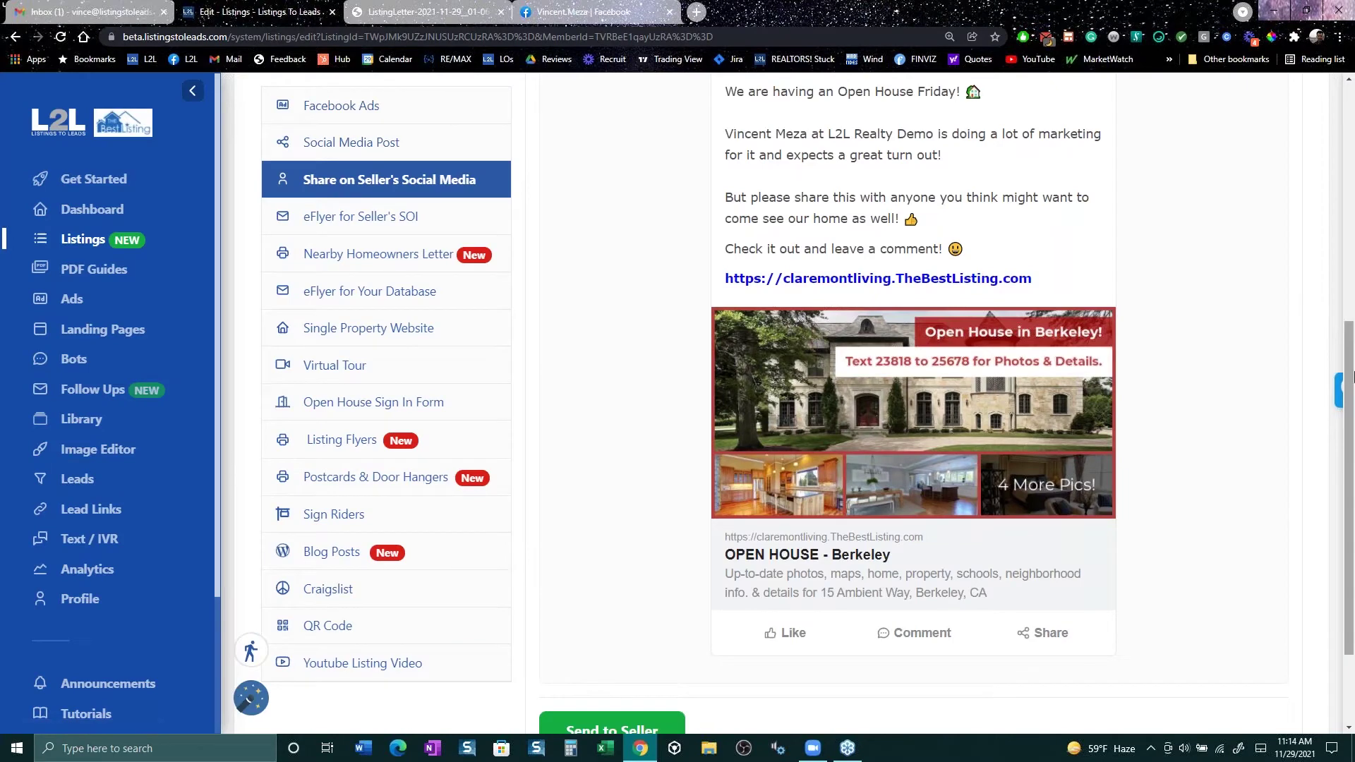
Step: Open the claremontliving.TheBestListing.com single property website linked in the post
drag(1351, 392, 1351, 338)
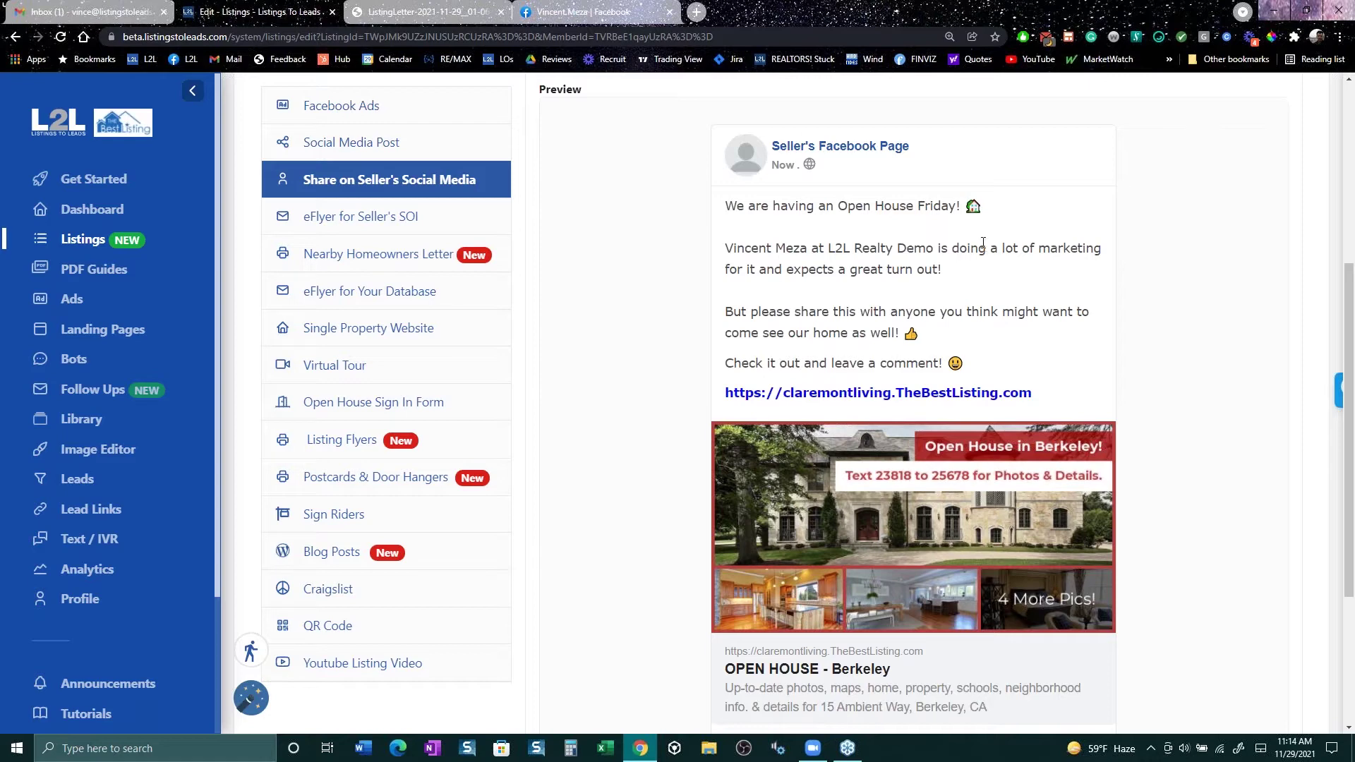
click(914, 526)
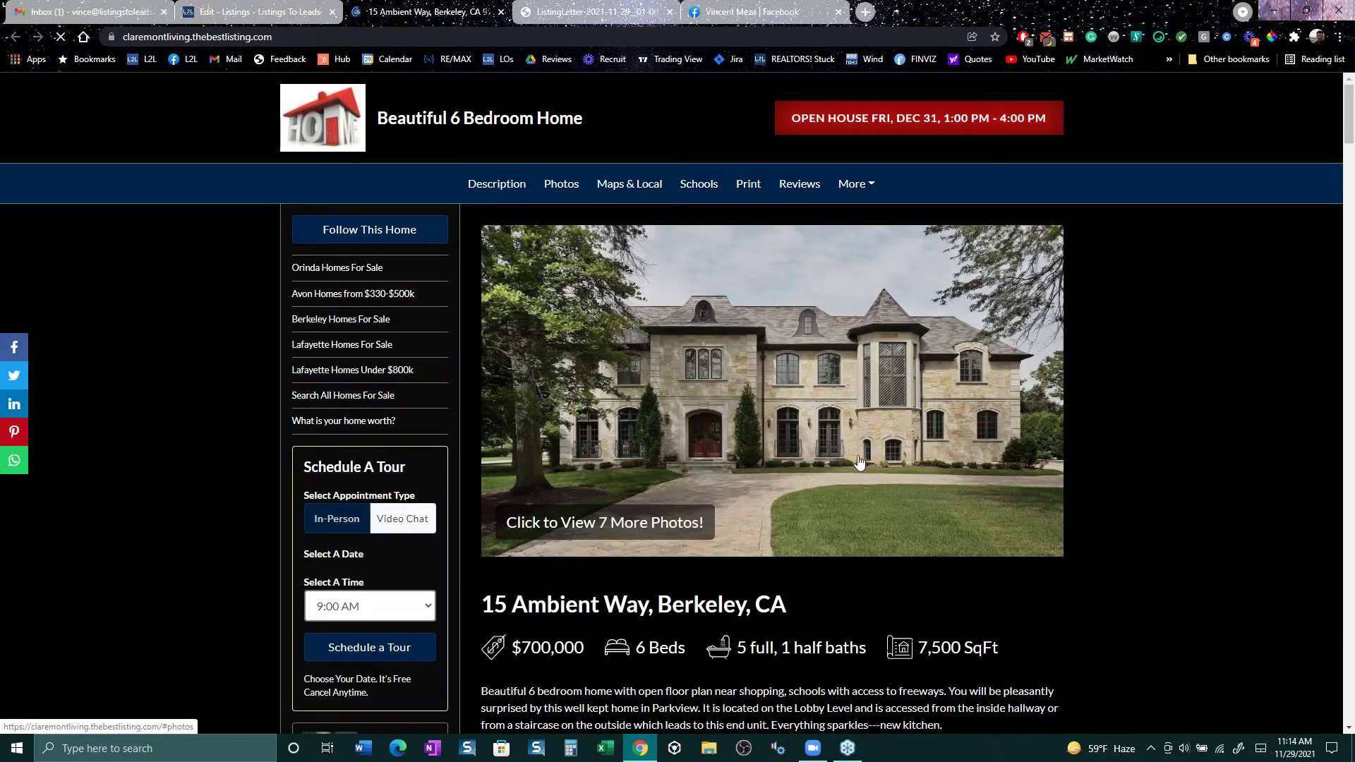
scroll(1110, 533, down, 2)
scroll(1112, 530, down, 10)
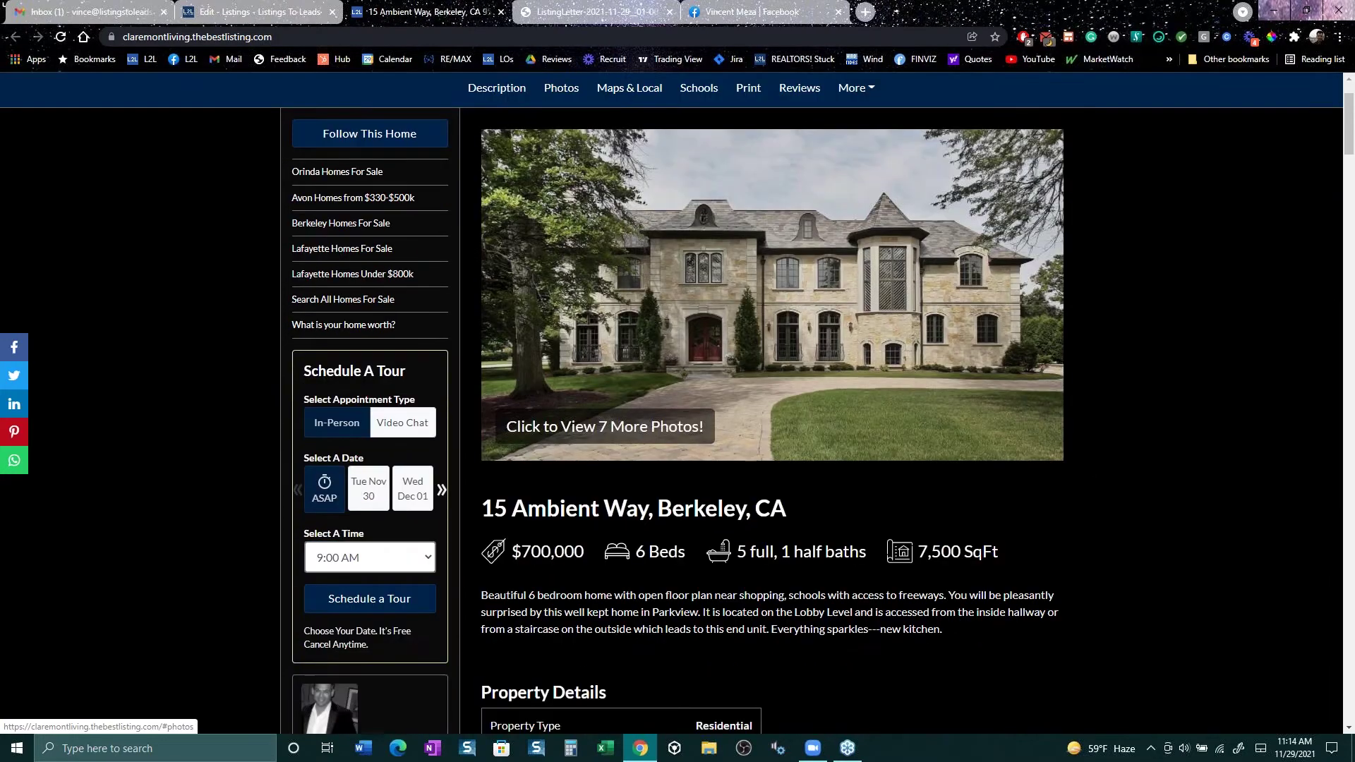
scroll(1113, 526, down, 4)
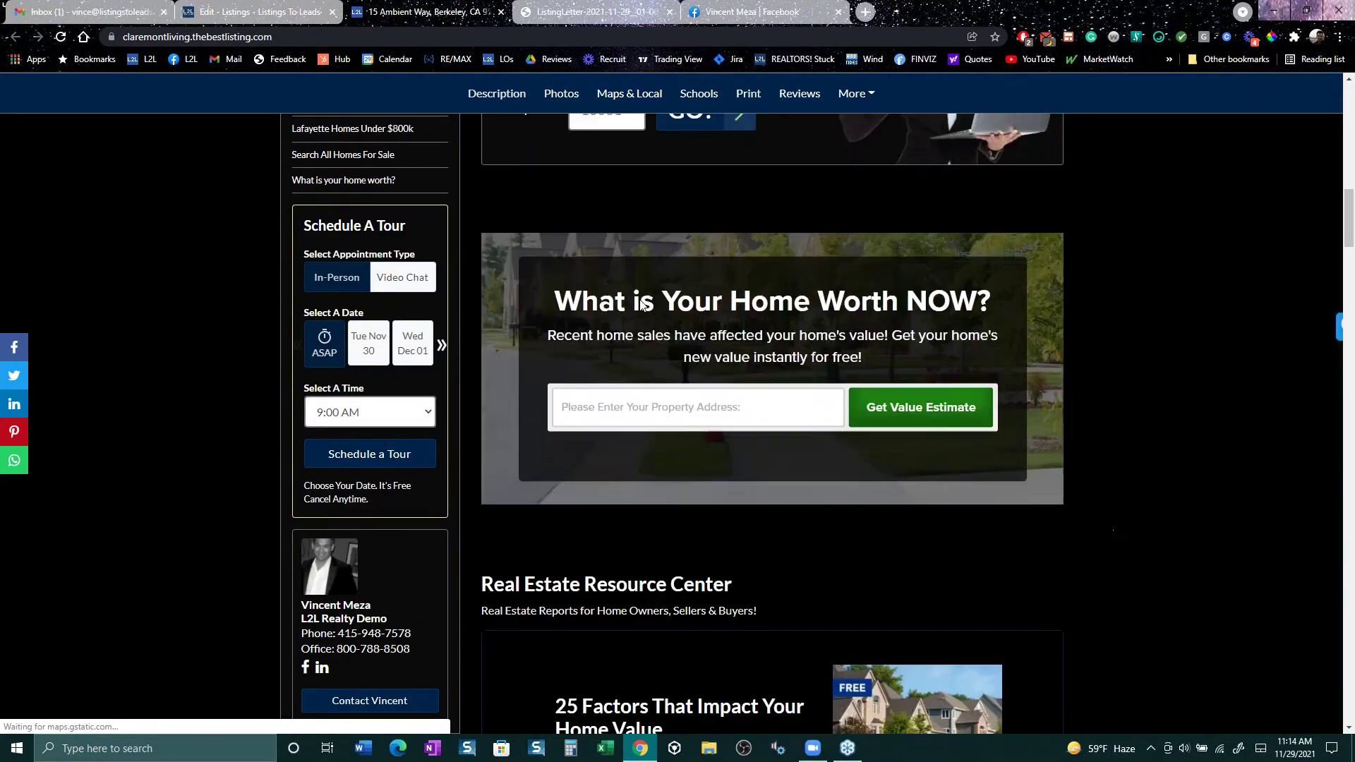
scroll(1059, 424, up, 1)
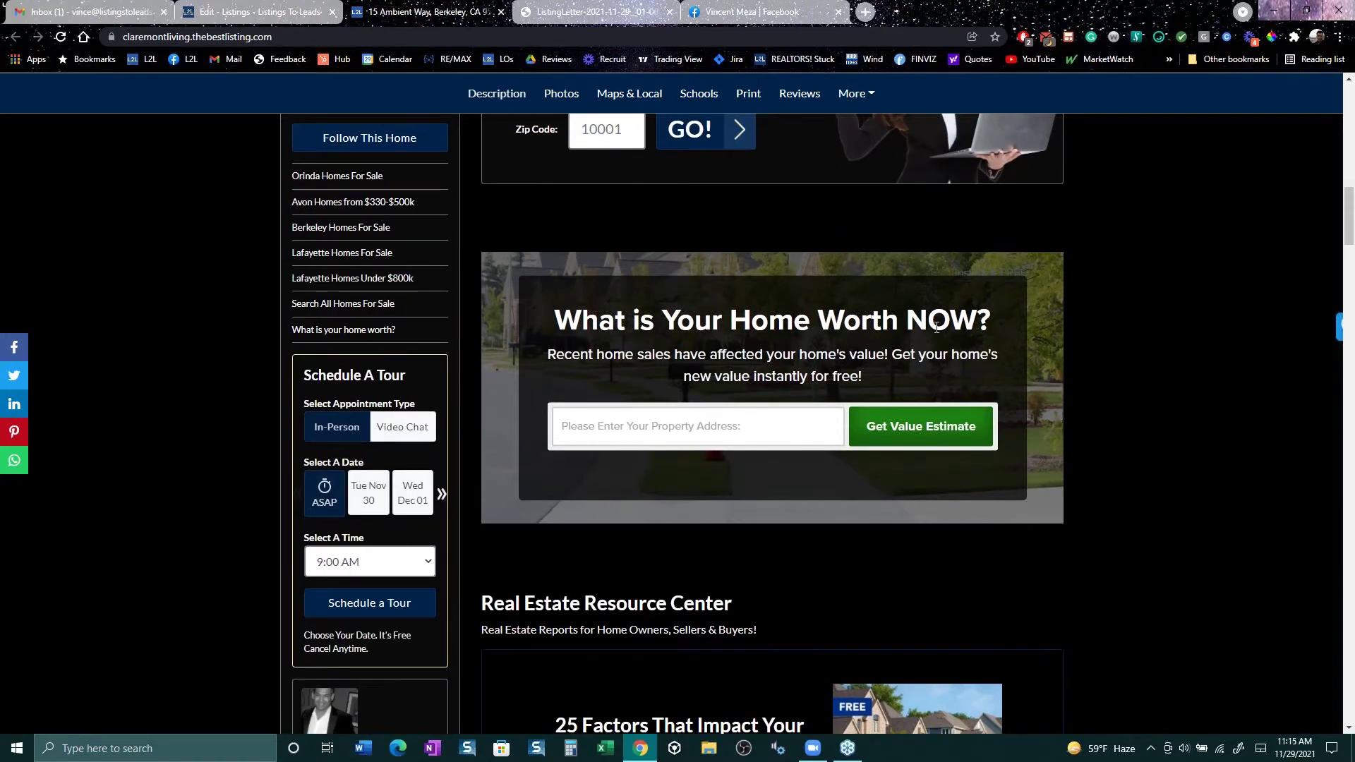
scroll(829, 476, down, 10)
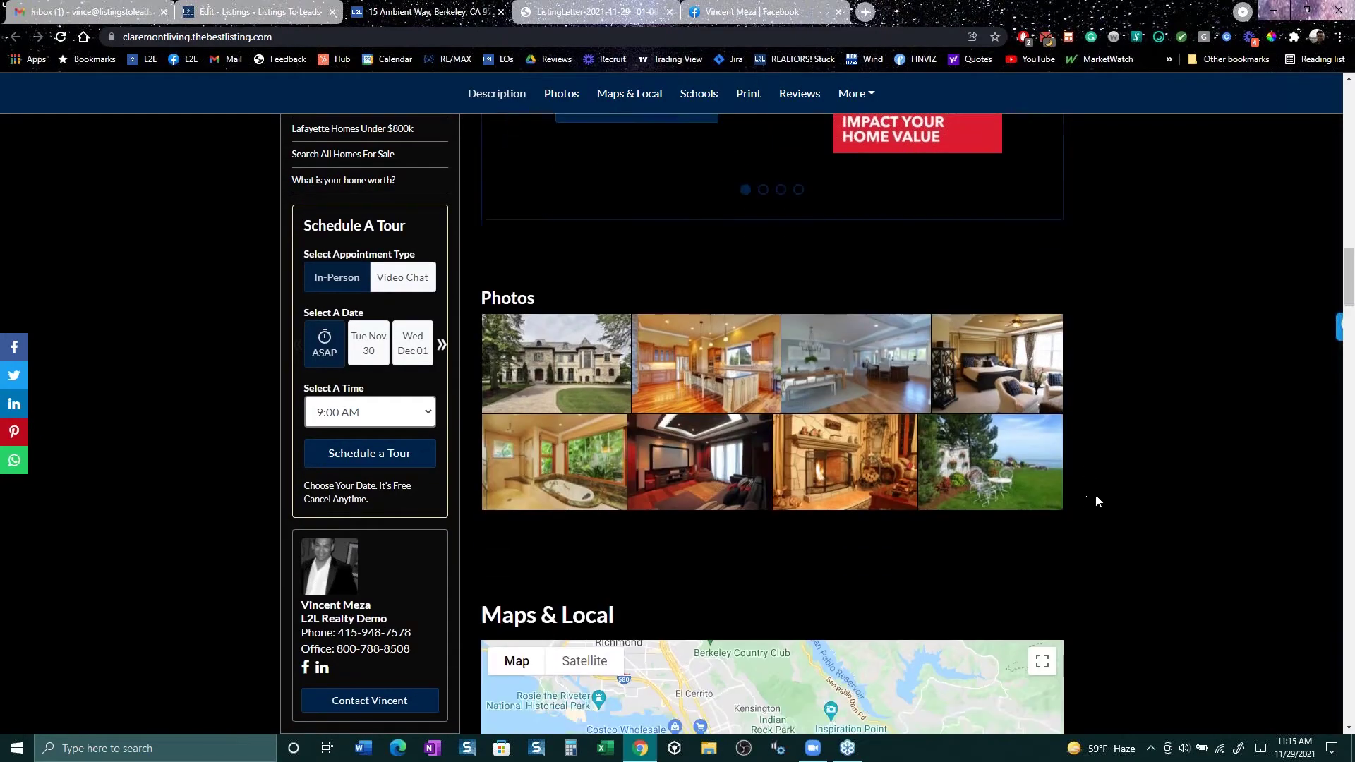
scroll(1124, 510, down, 15)
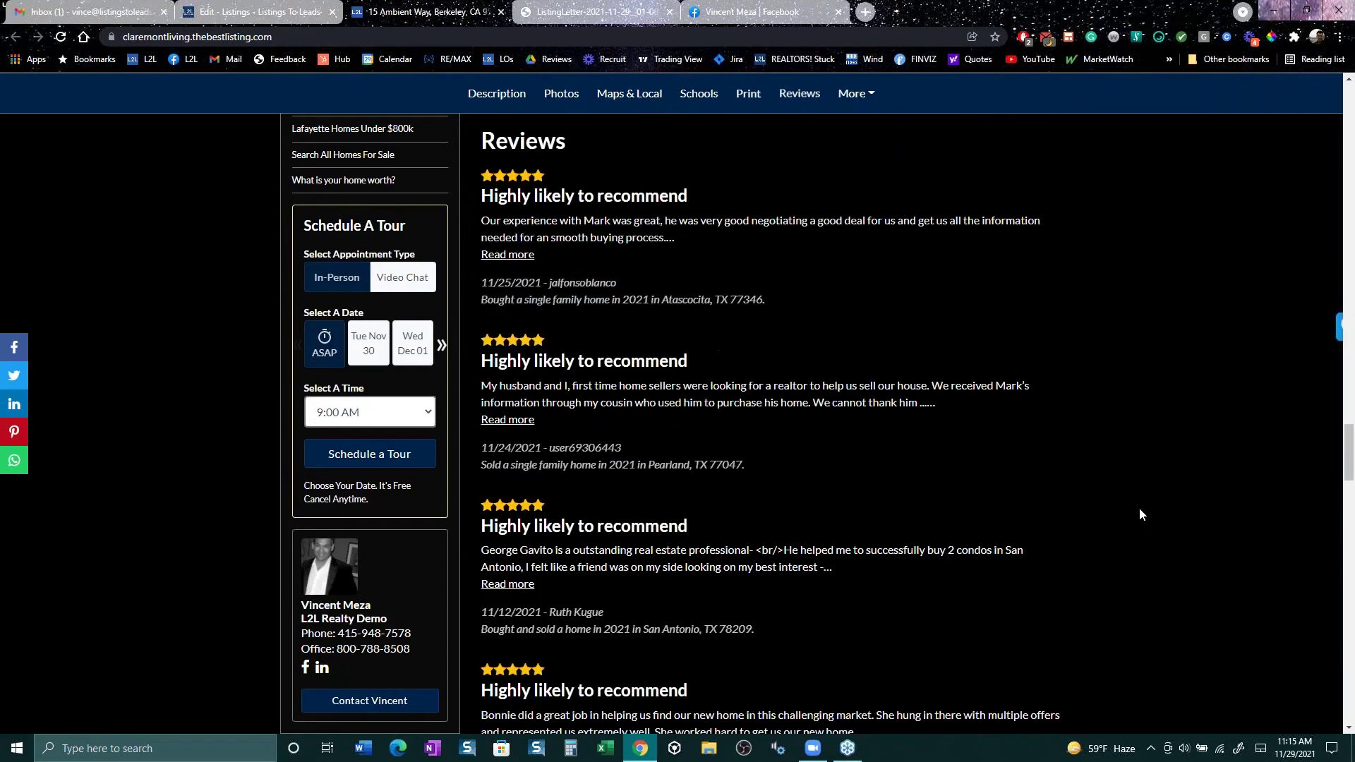
scroll(1140, 509, down, 15)
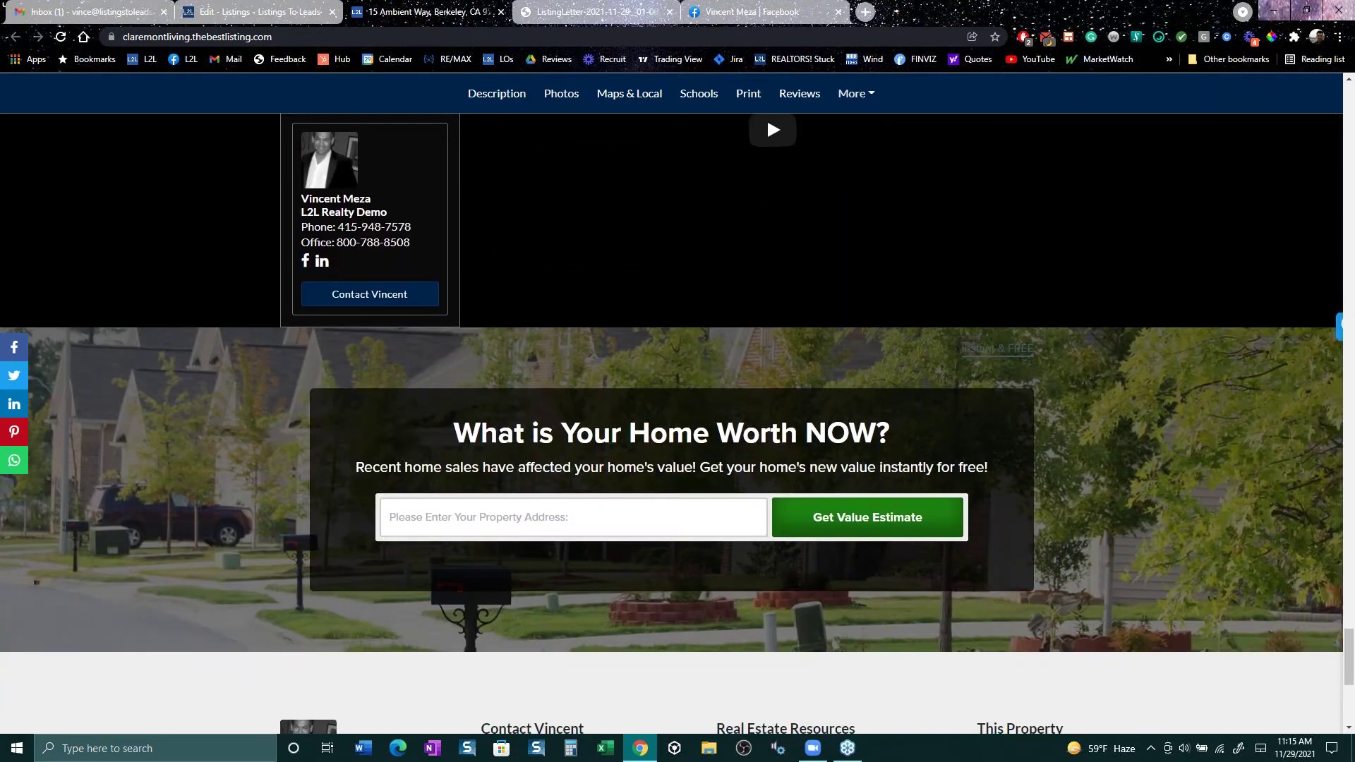
scroll(1209, 575, up, 15)
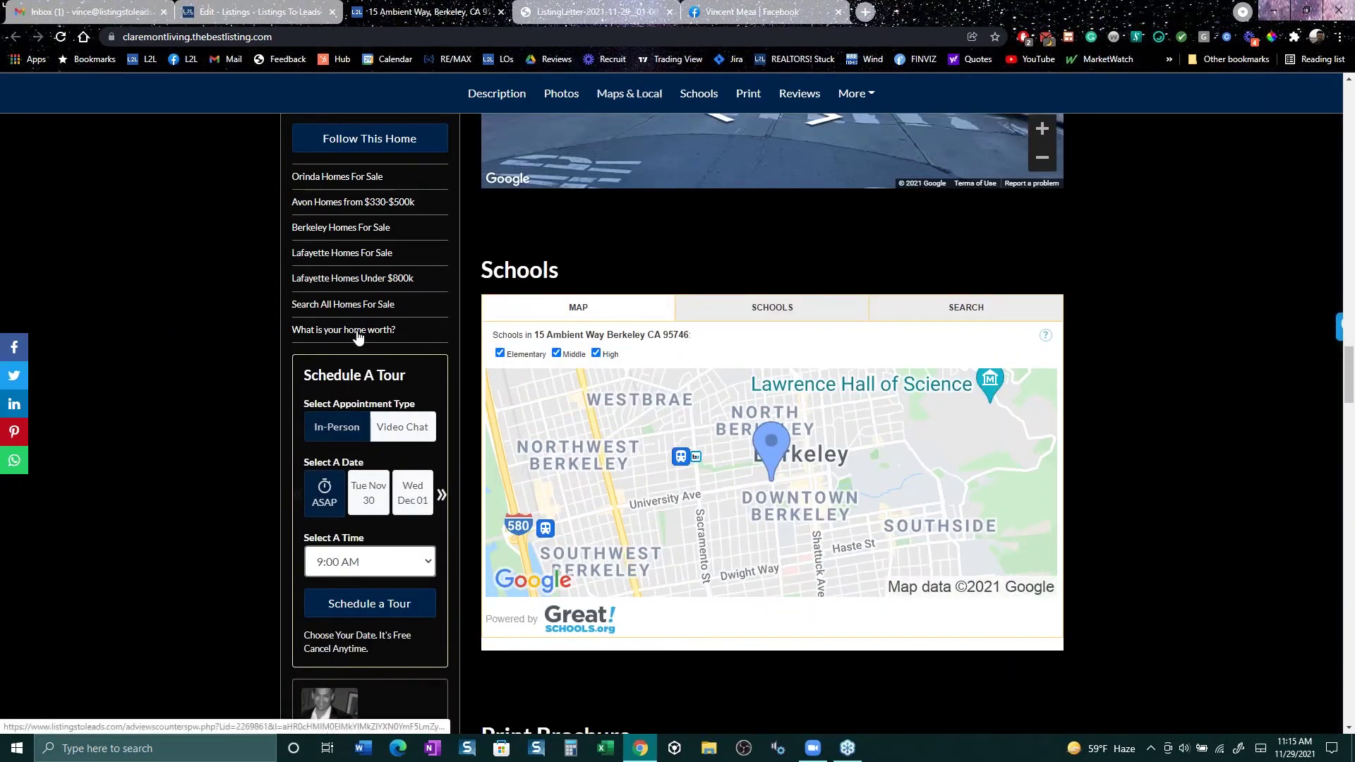
scroll(358, 337, up, 3)
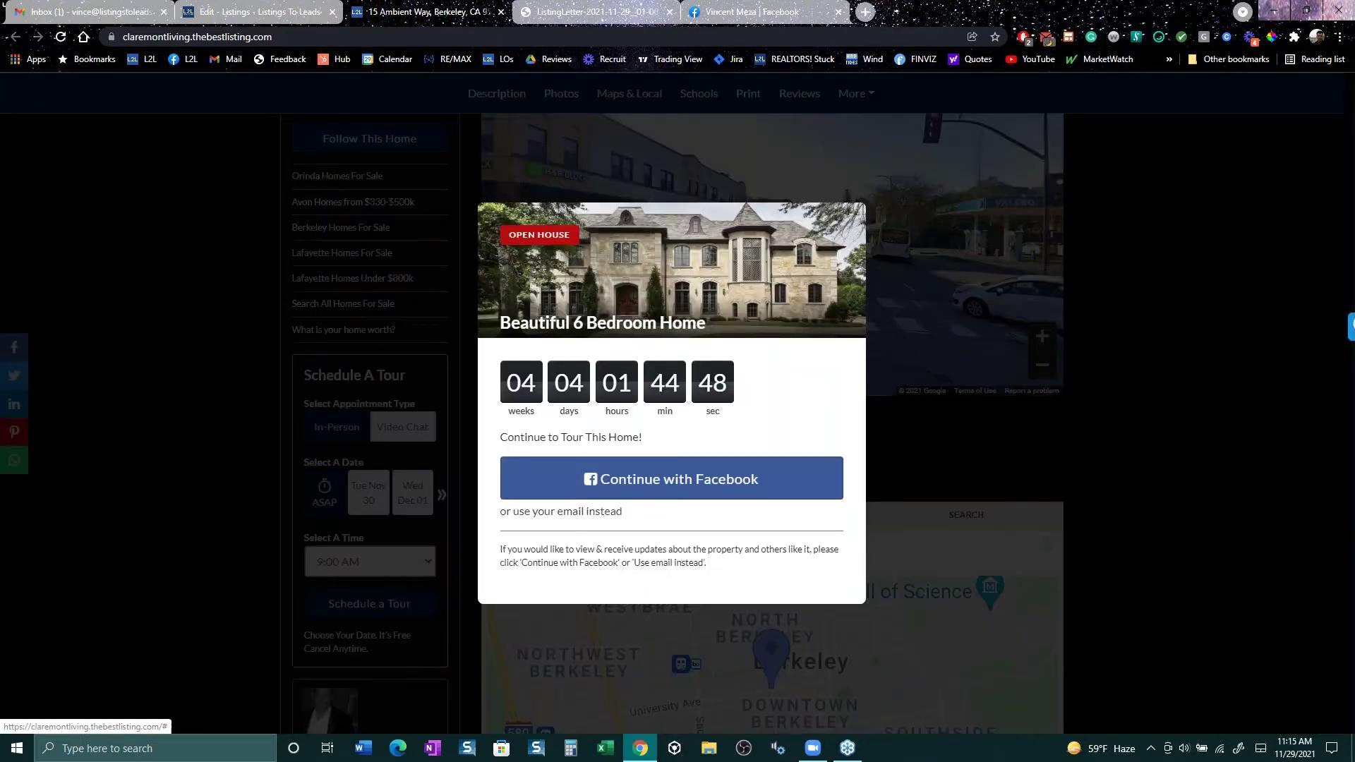
Step: Answer Yes to owning a home and selling first in the open-house form, then return to L2L Listings
click(565, 513)
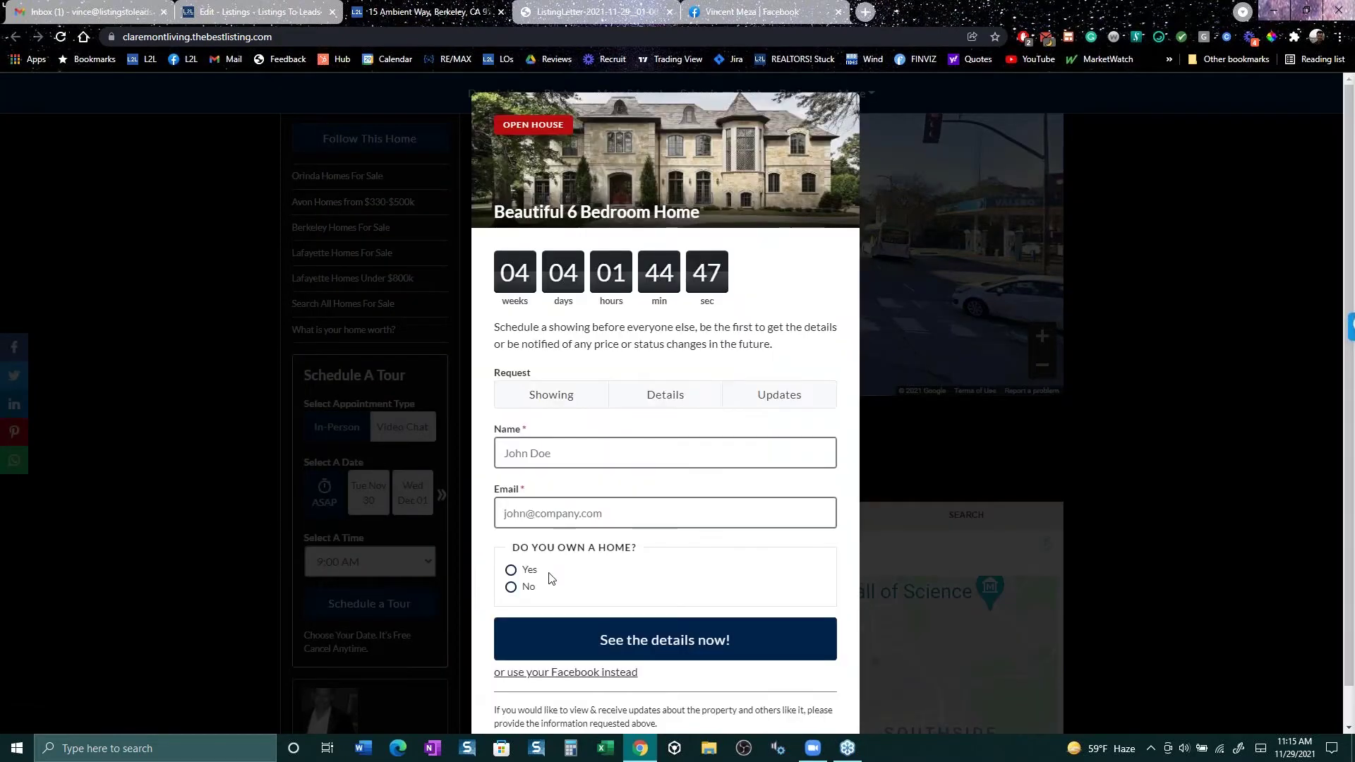
click(510, 571)
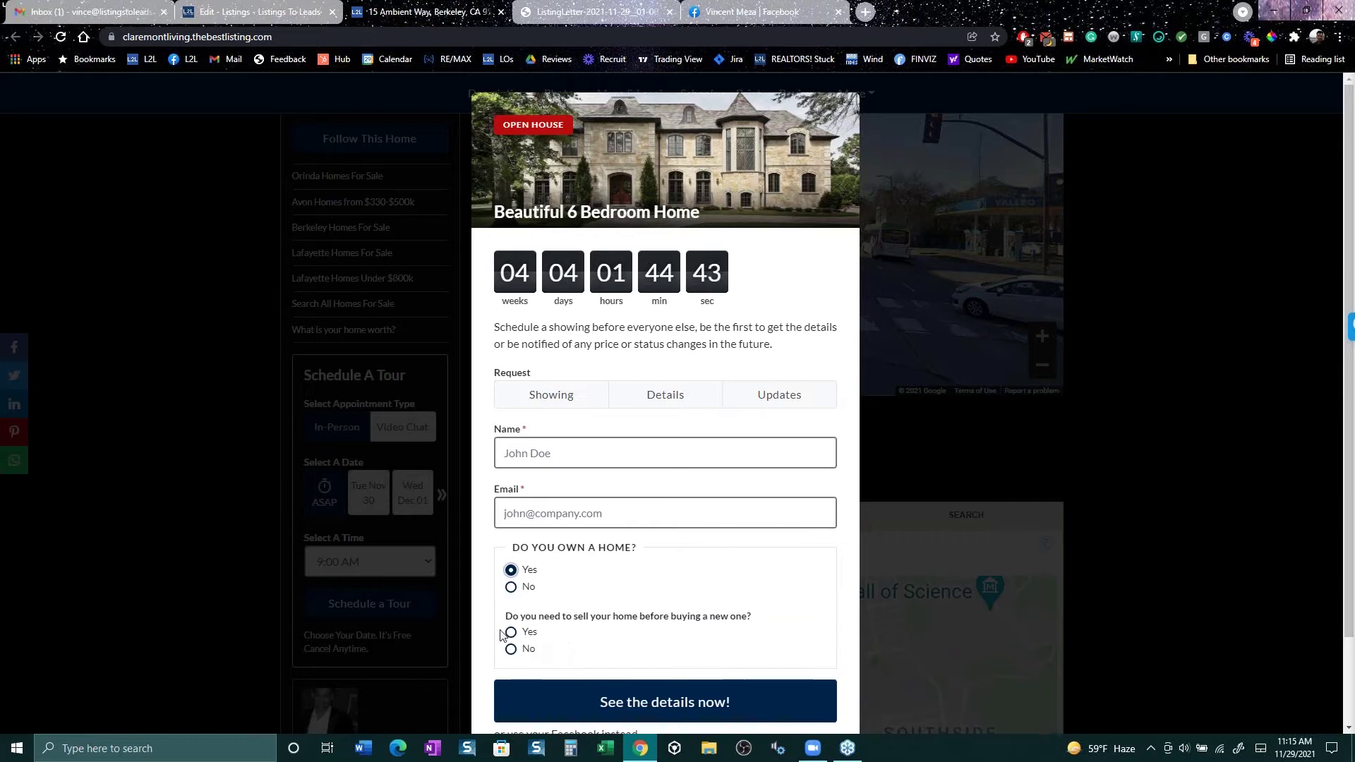
click(511, 632)
click(289, 8)
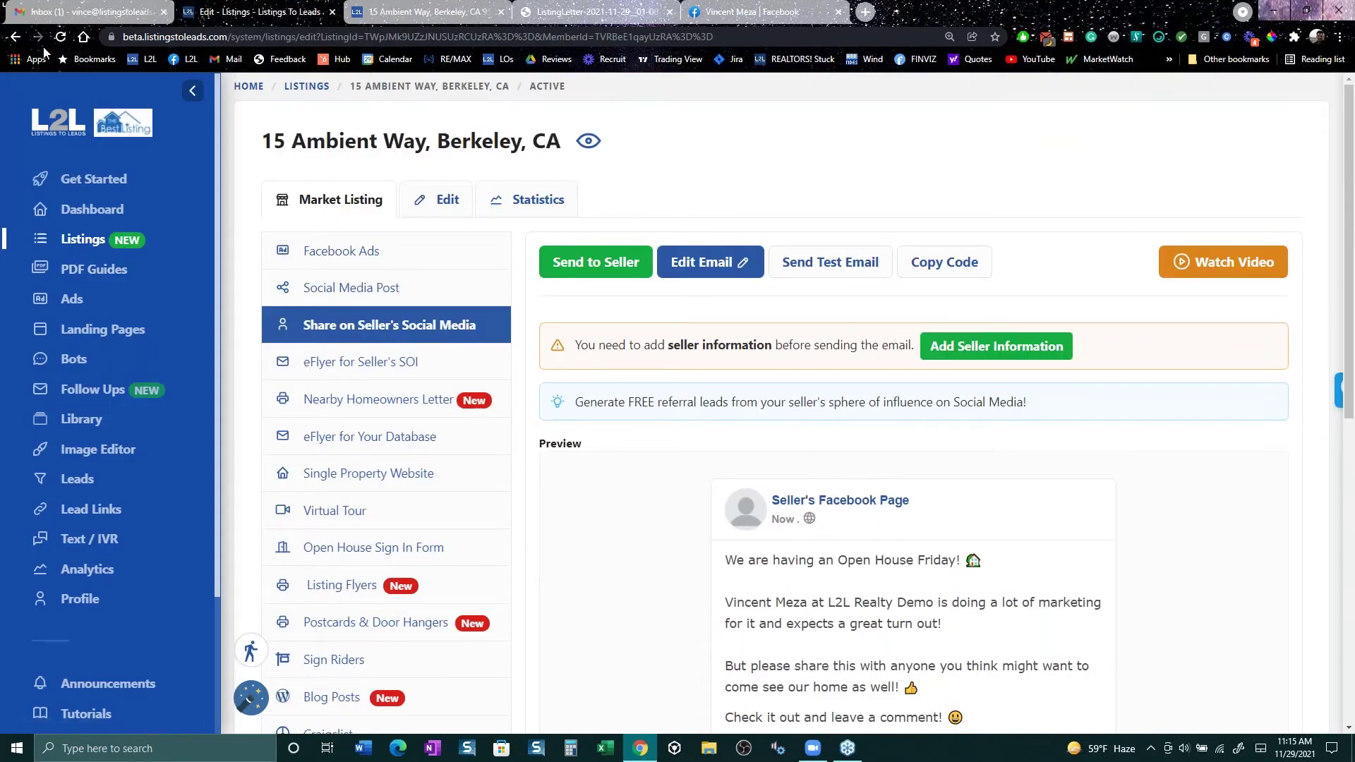
click(16, 37)
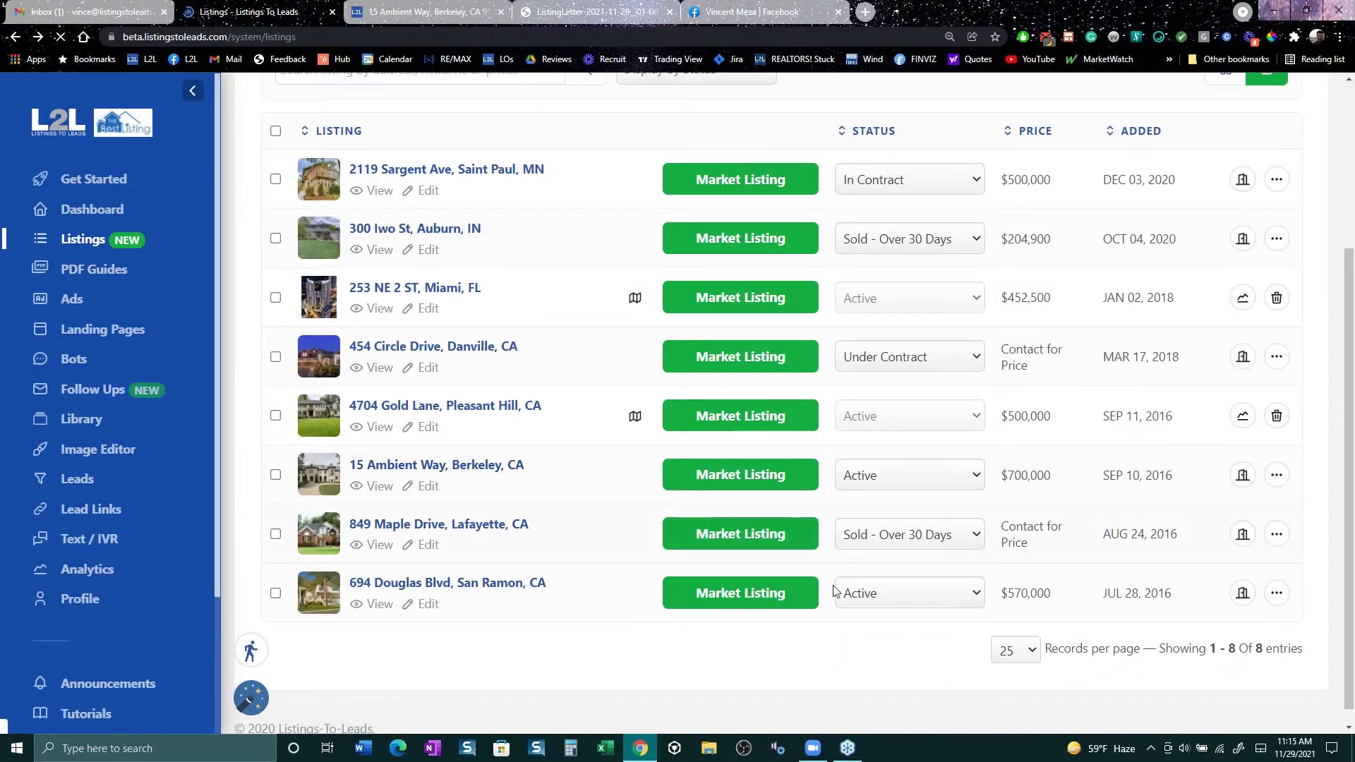
click(755, 547)
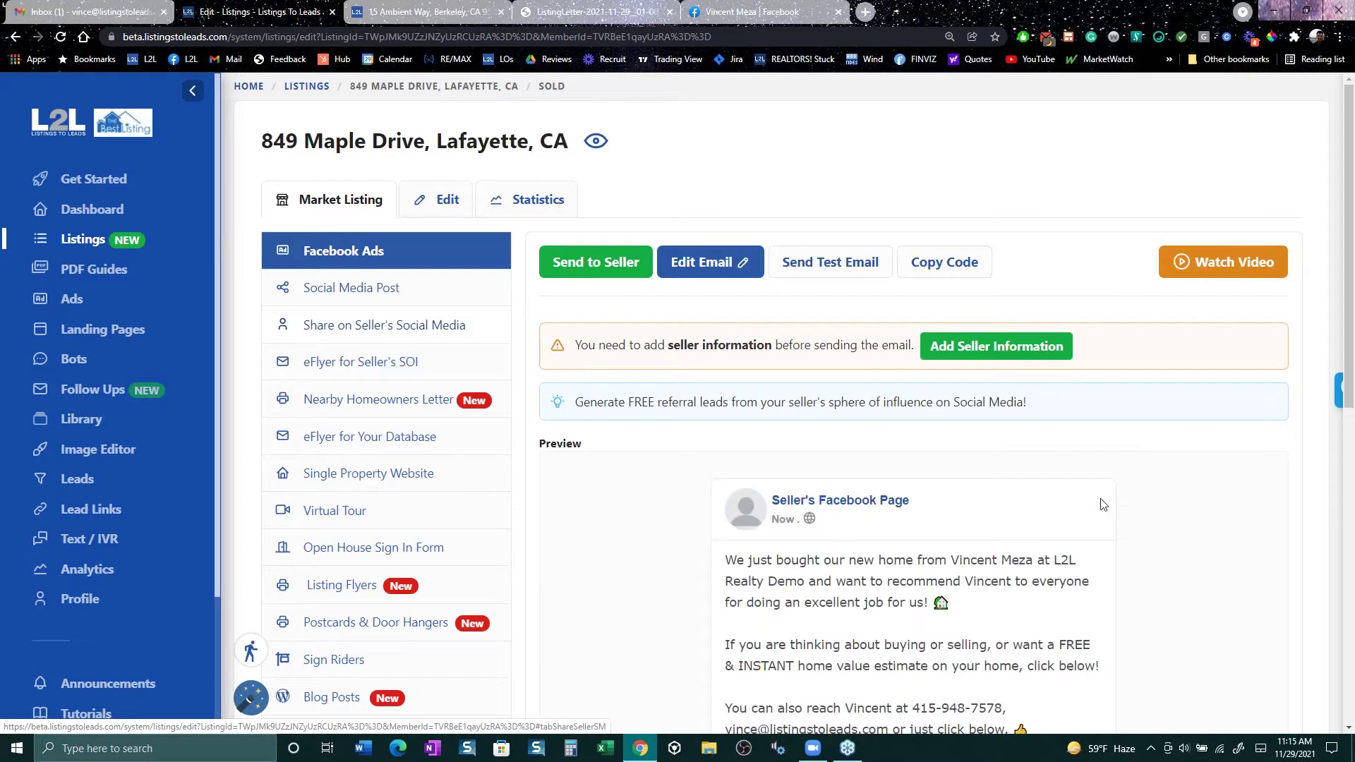
scroll(793, 406, down, 1)
scroll(1350, 402, down, 3)
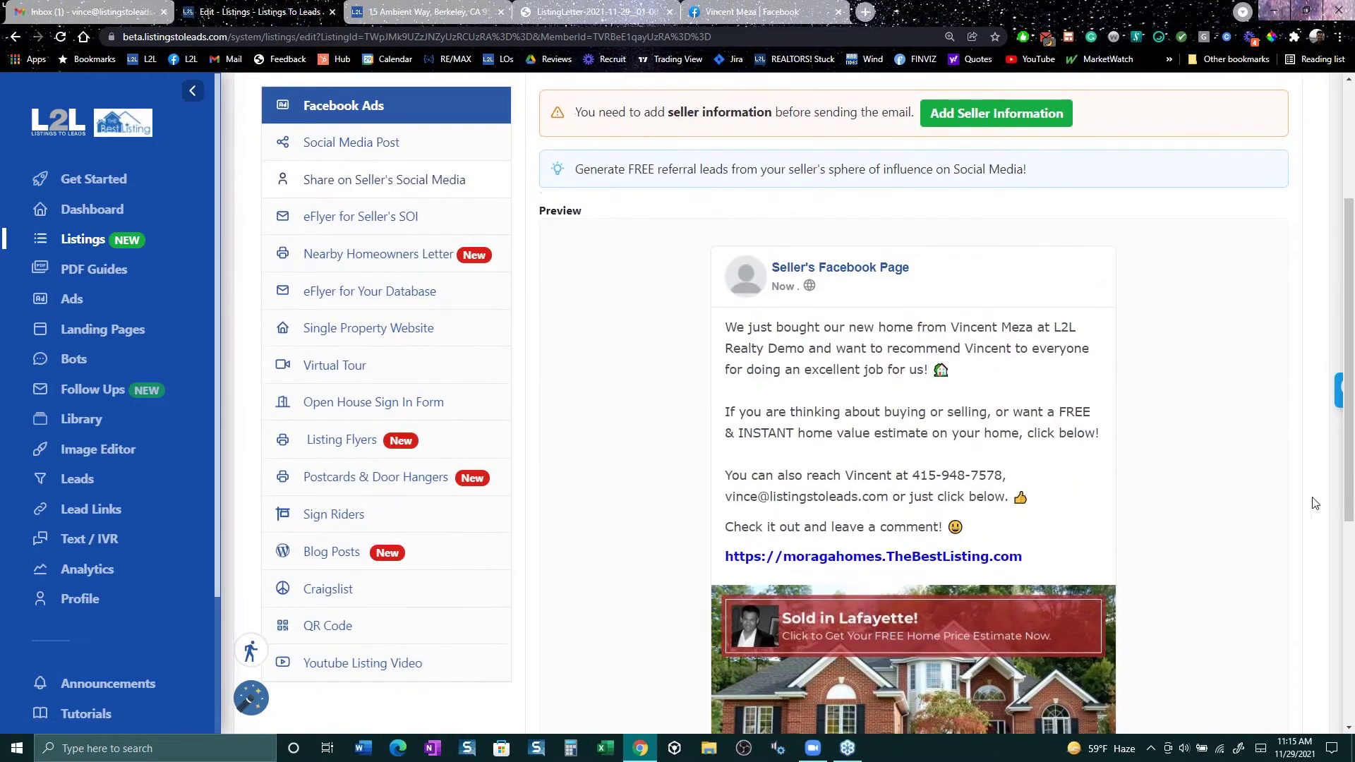
scroll(1350, 402, down, 2)
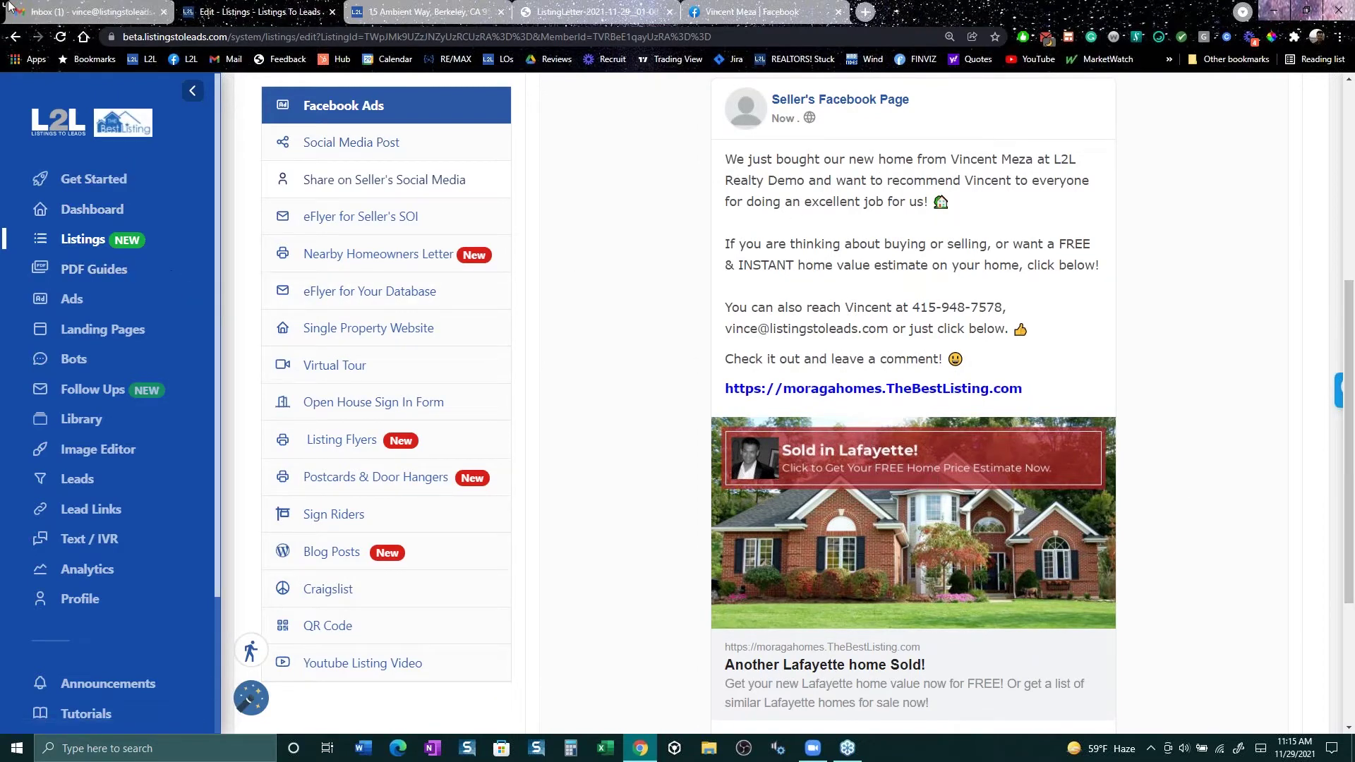
click(13, 35)
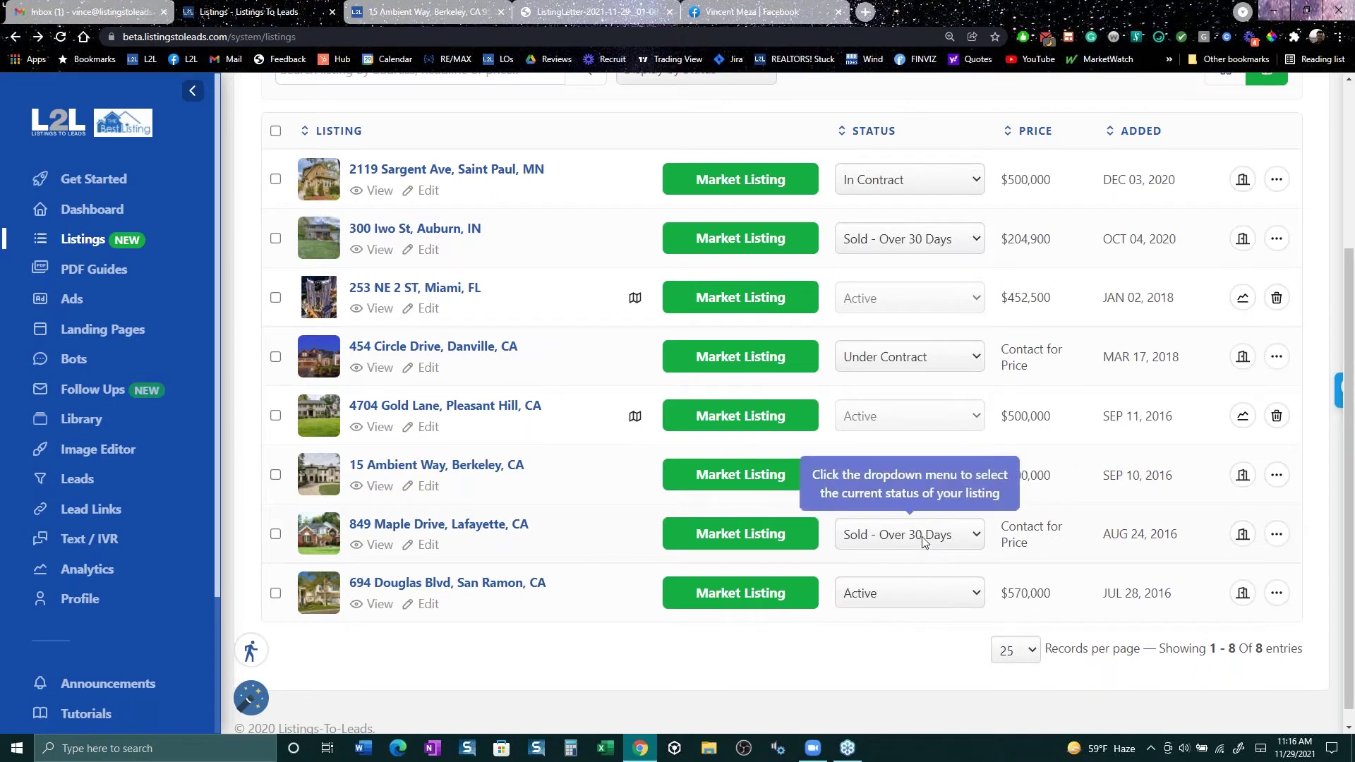
click(884, 241)
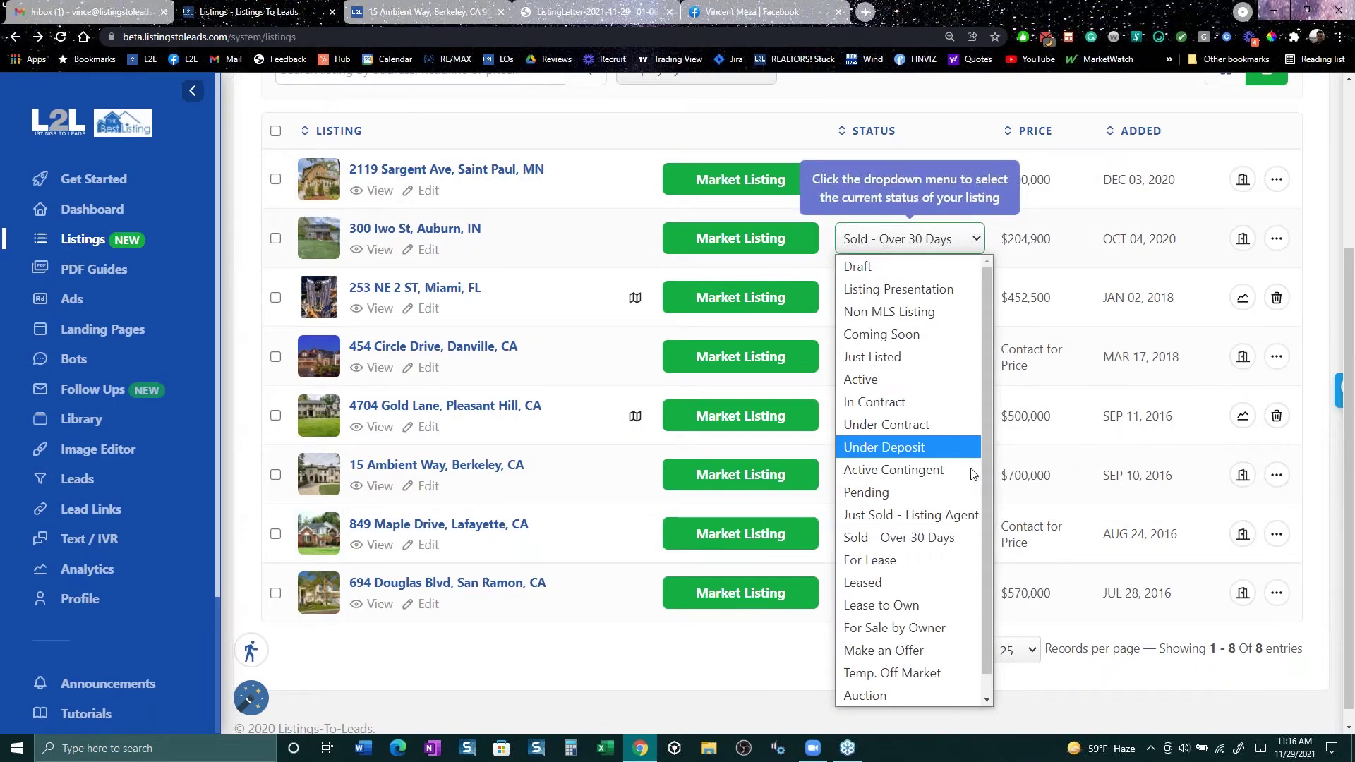
click(966, 515)
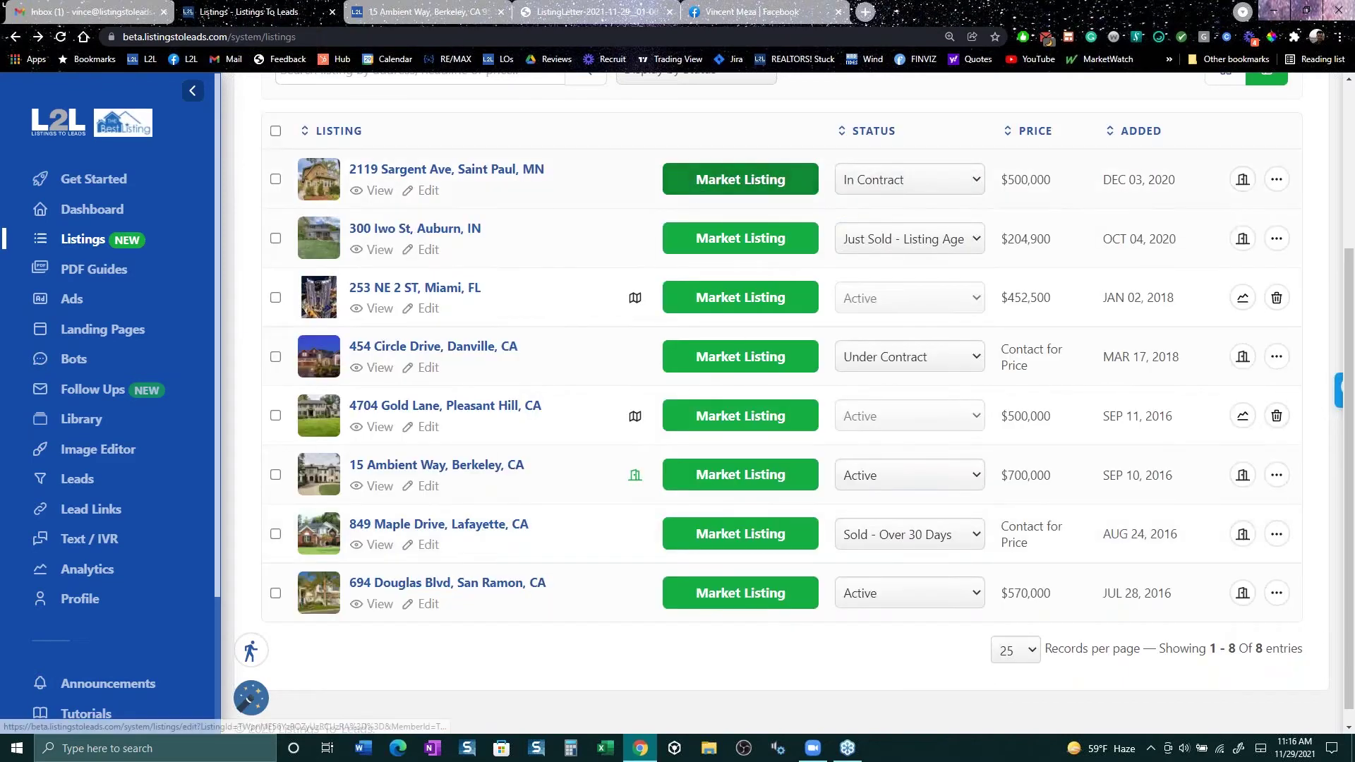
click(739, 238)
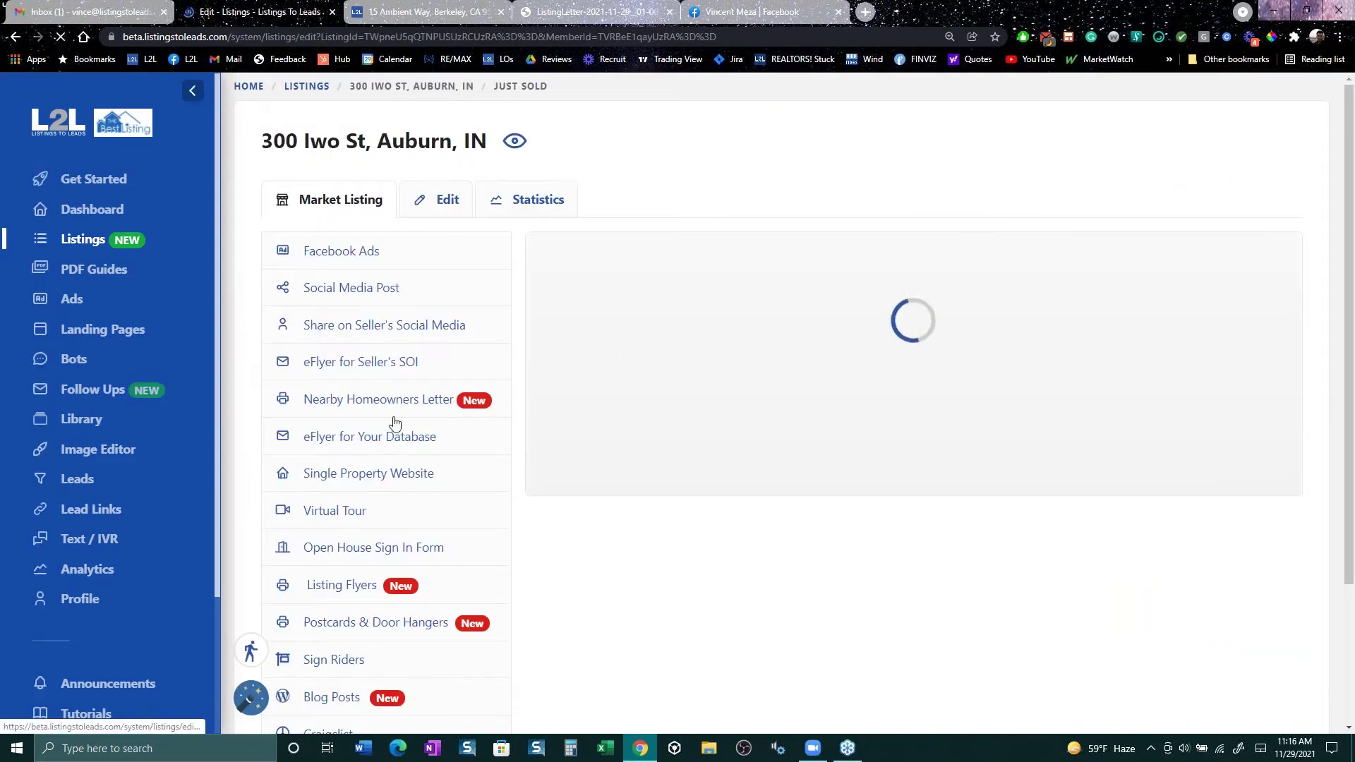
click(377, 327)
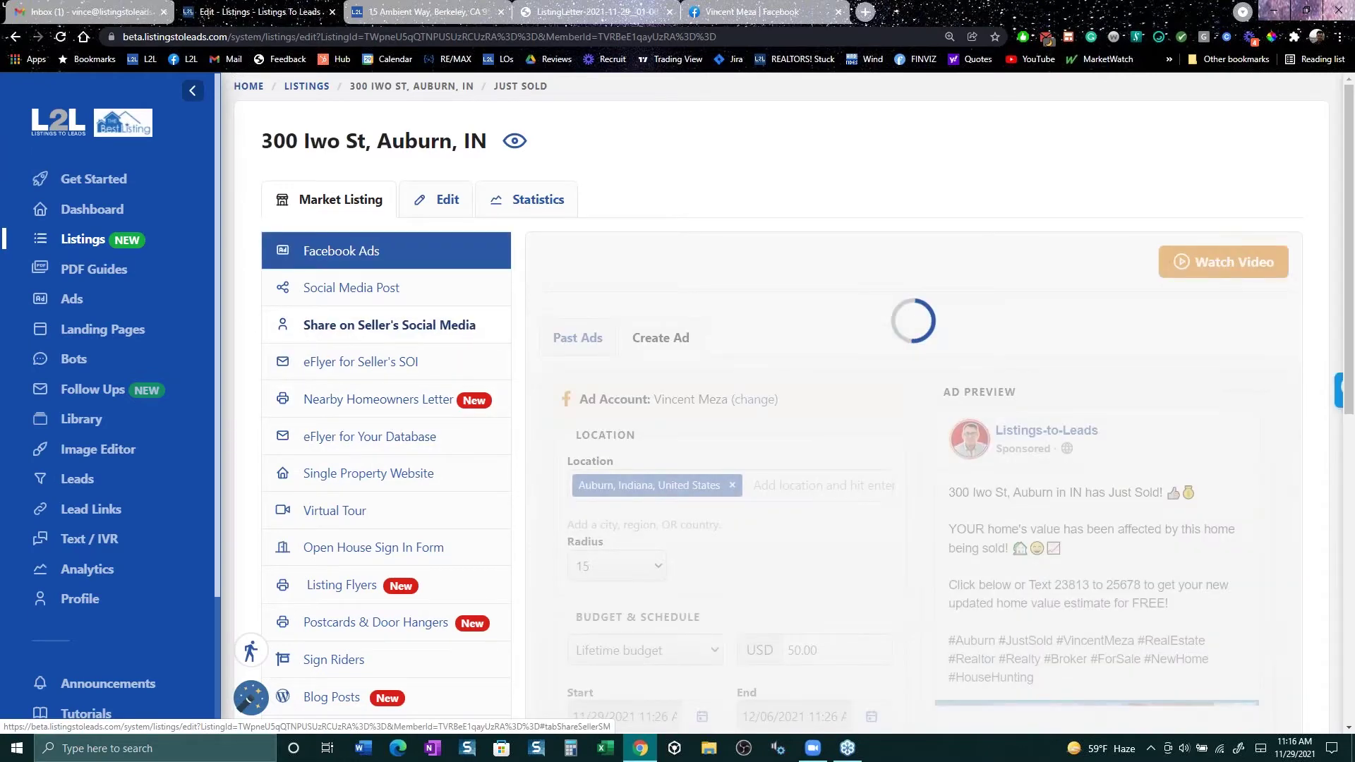
Step: Highlight the agent recommendation and contact details, then open the property website from the post photo
scroll(941, 577, down, 6)
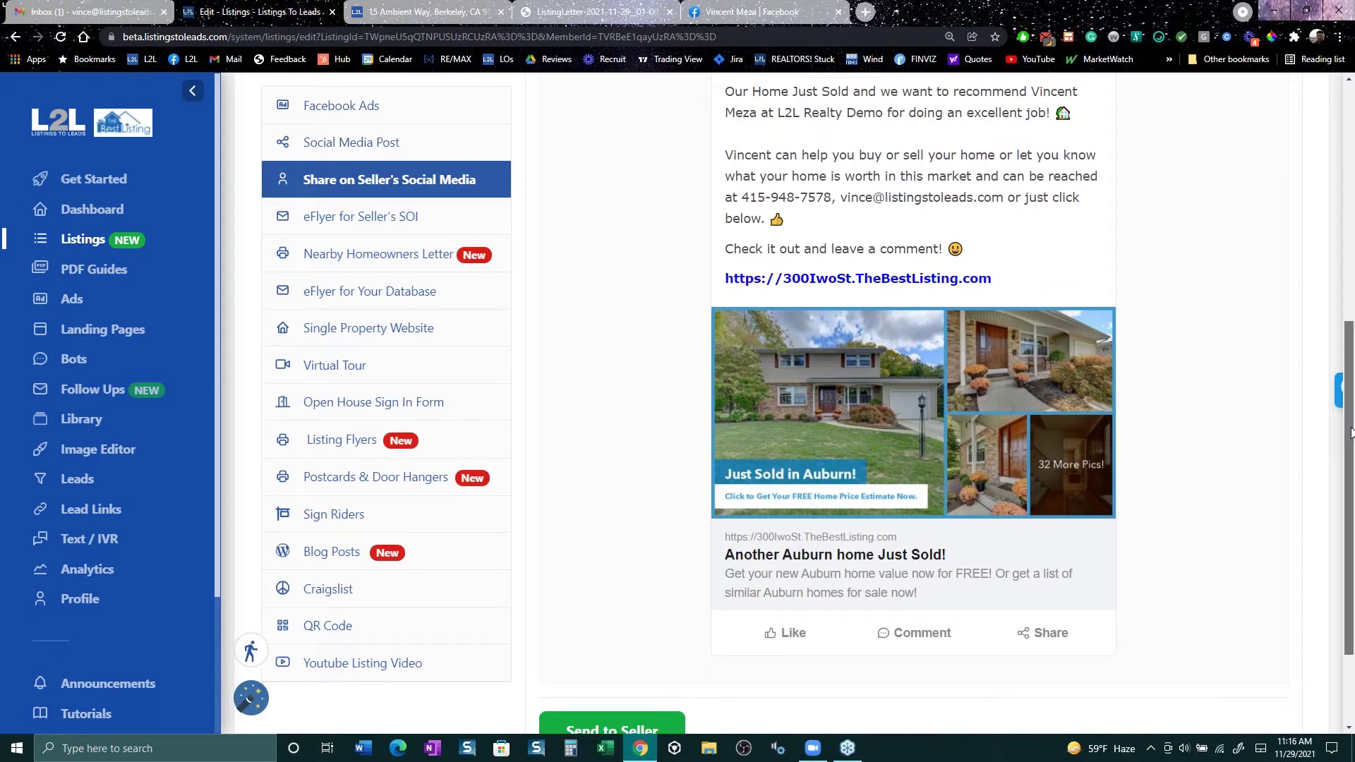
scroll(1008, 210, up, 1)
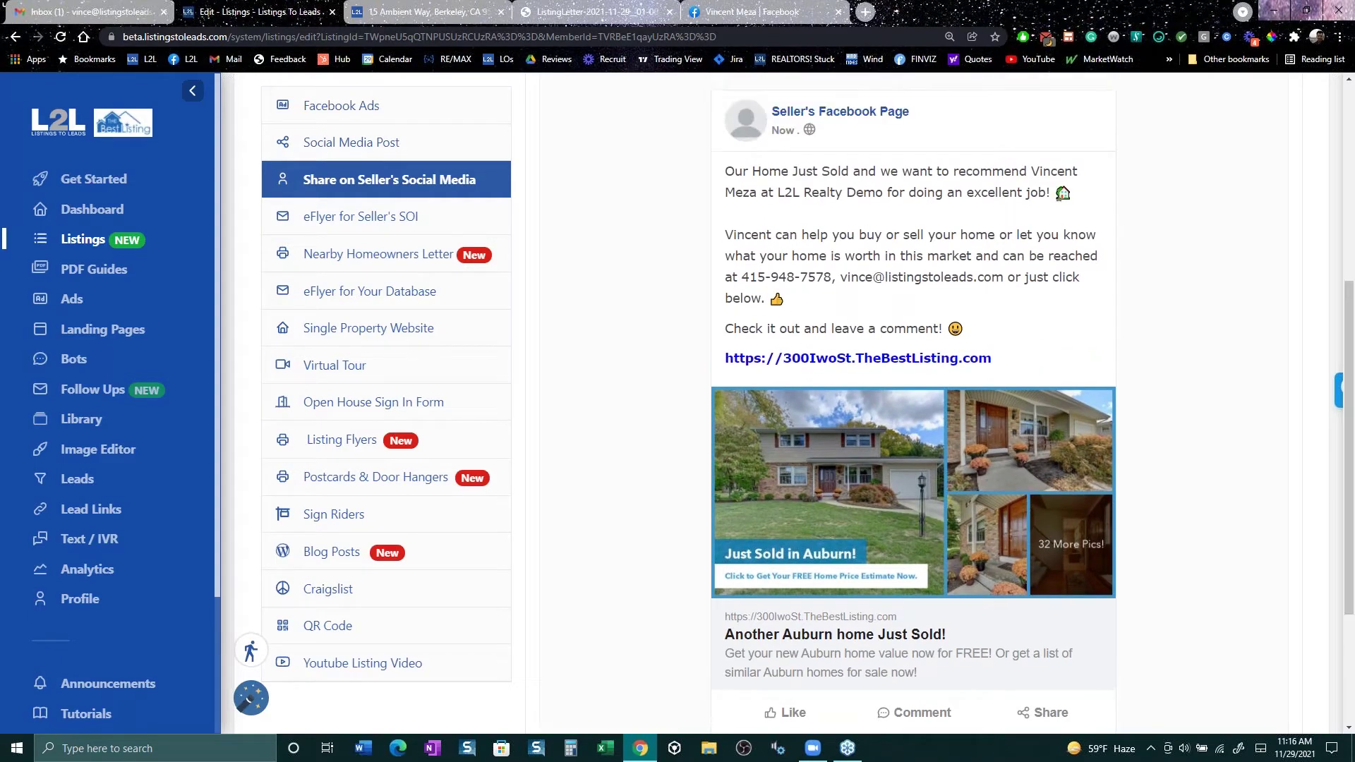
drag(1047, 194, 1034, 169)
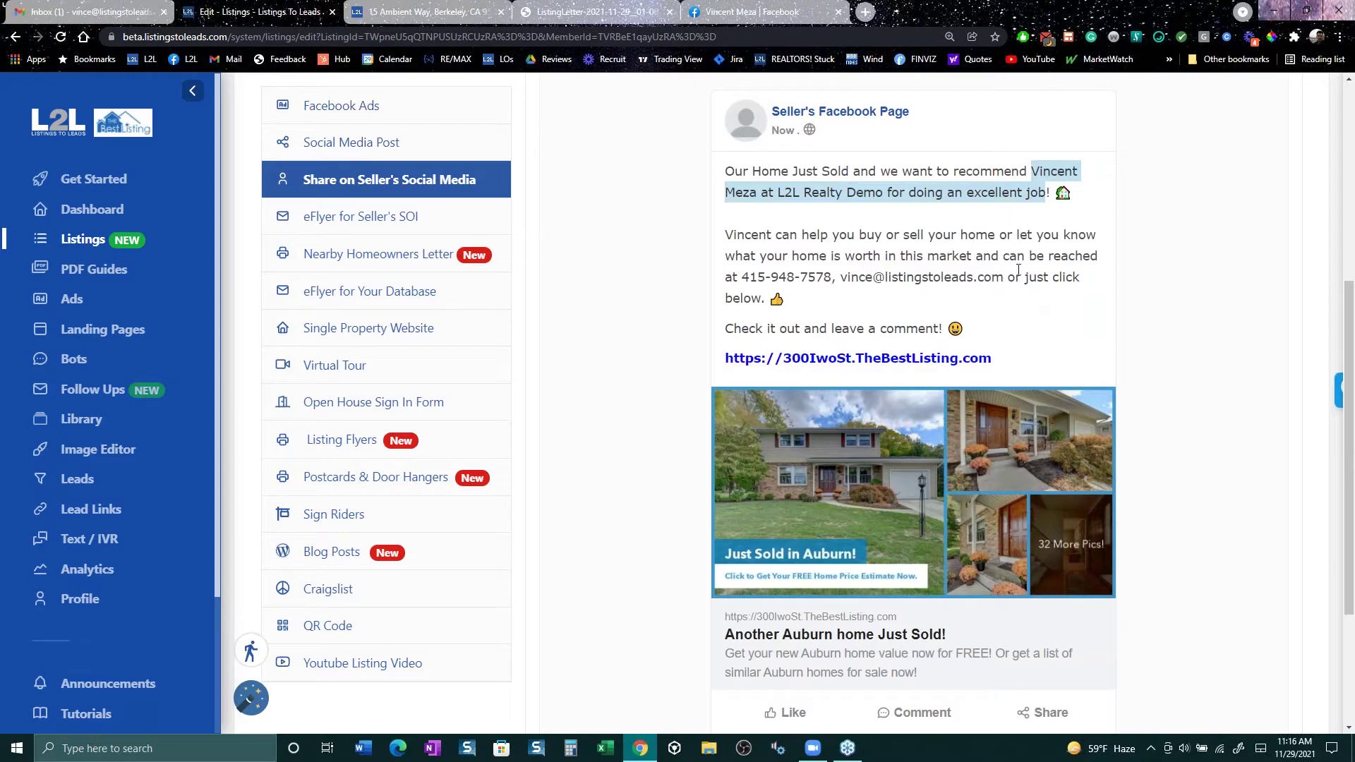
drag(1030, 276, 727, 278)
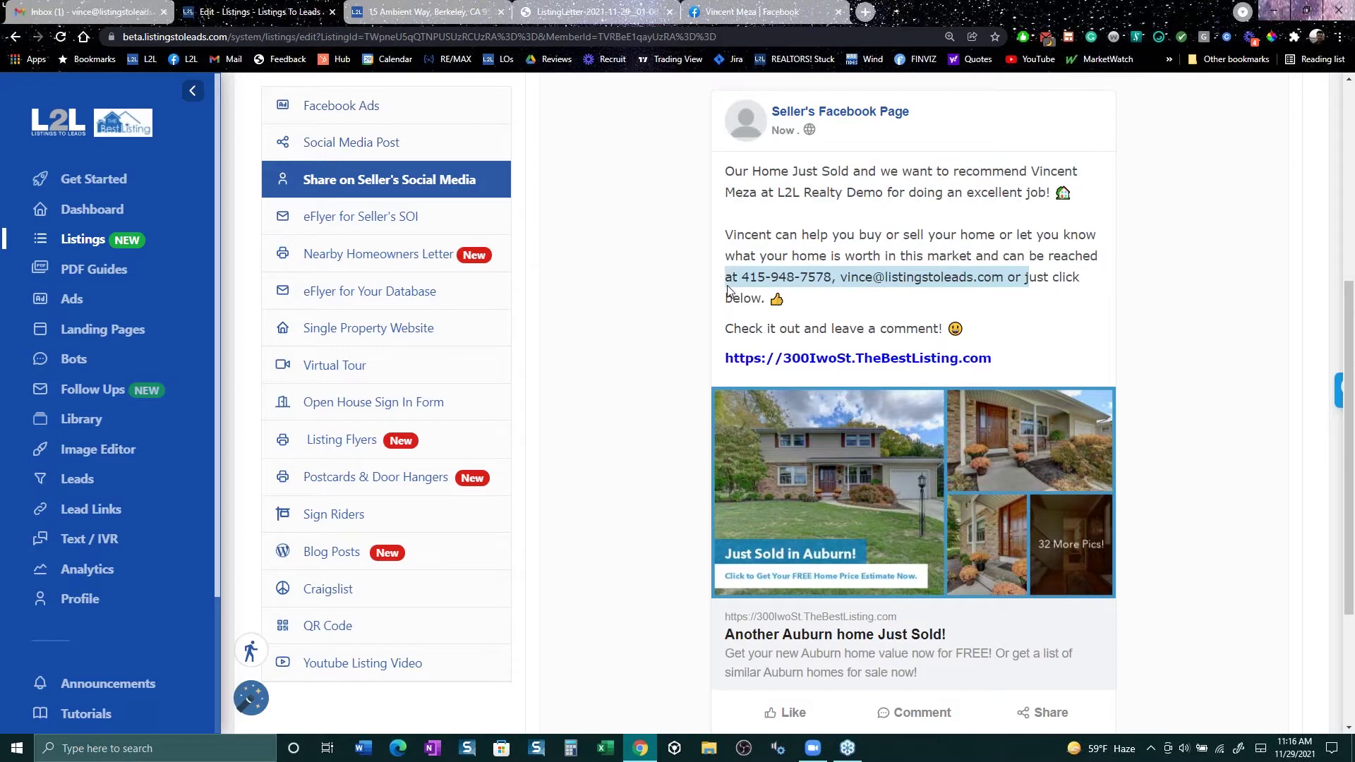
click(727, 291)
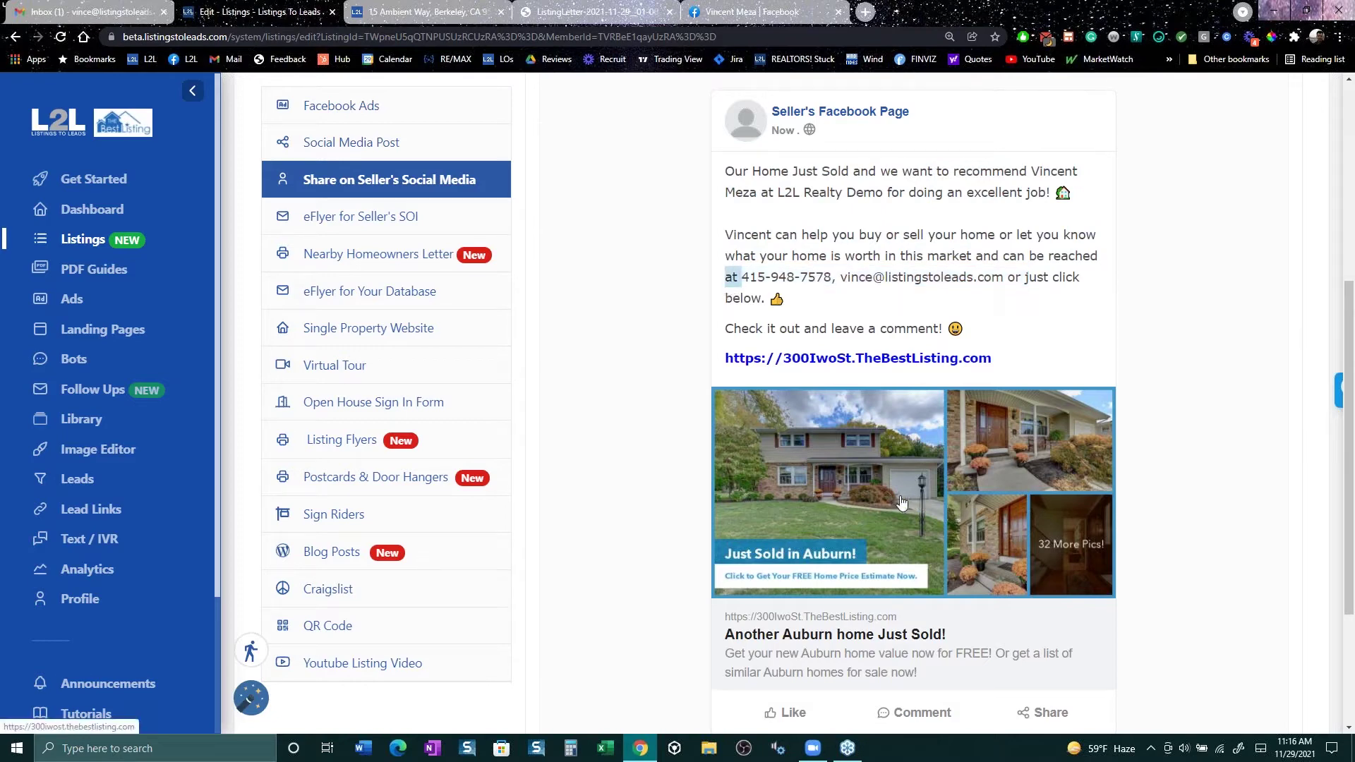
click(903, 504)
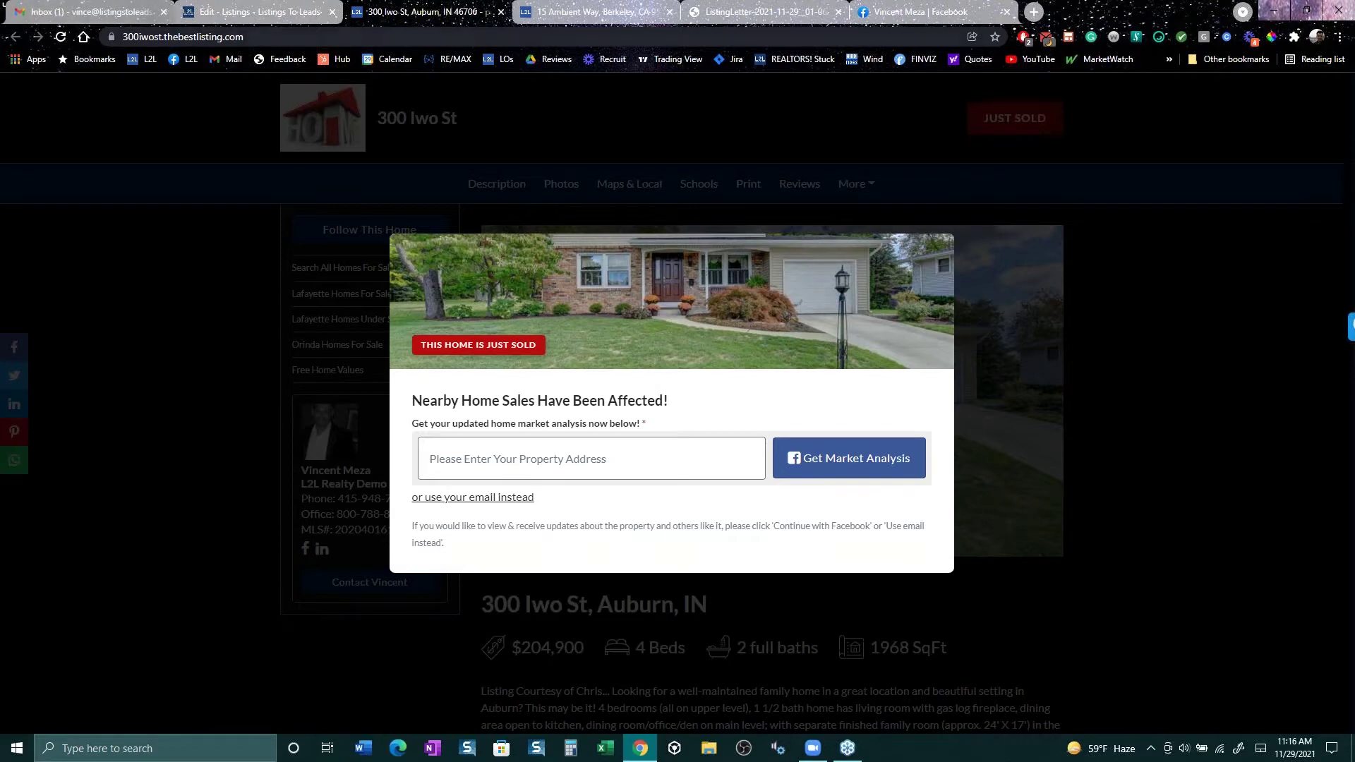
click(269, 13)
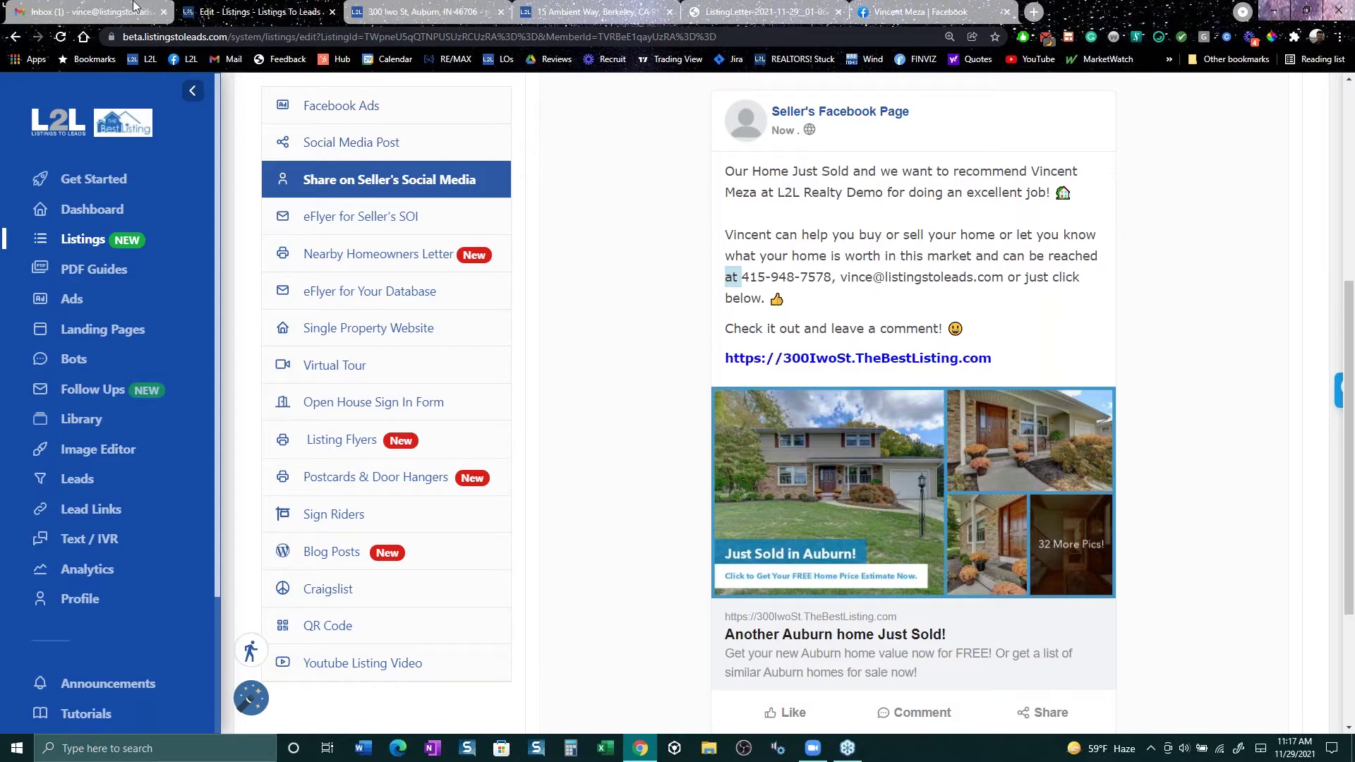
click(403, 293)
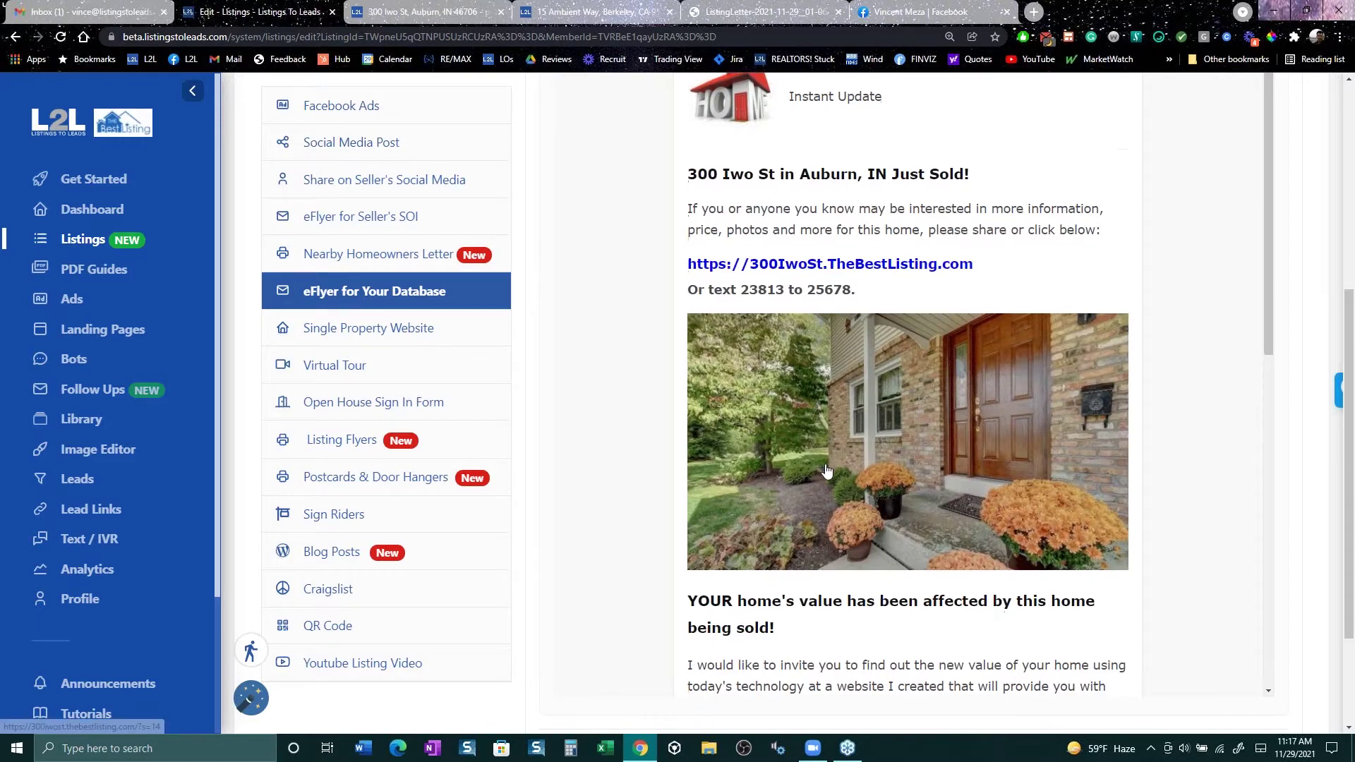
scroll(876, 396, down, 3)
scroll(939, 315, up, 3)
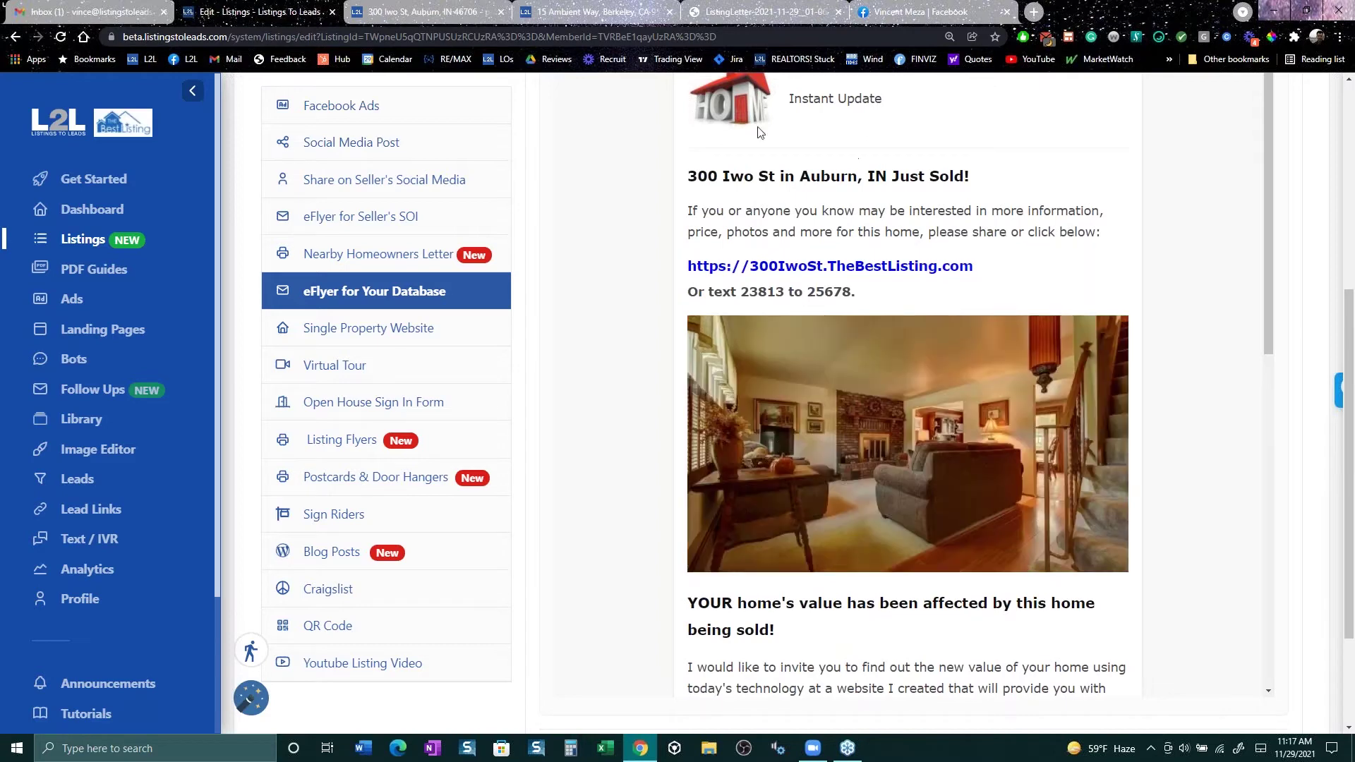
scroll(939, 388, down, 3)
scroll(963, 420, down, 4)
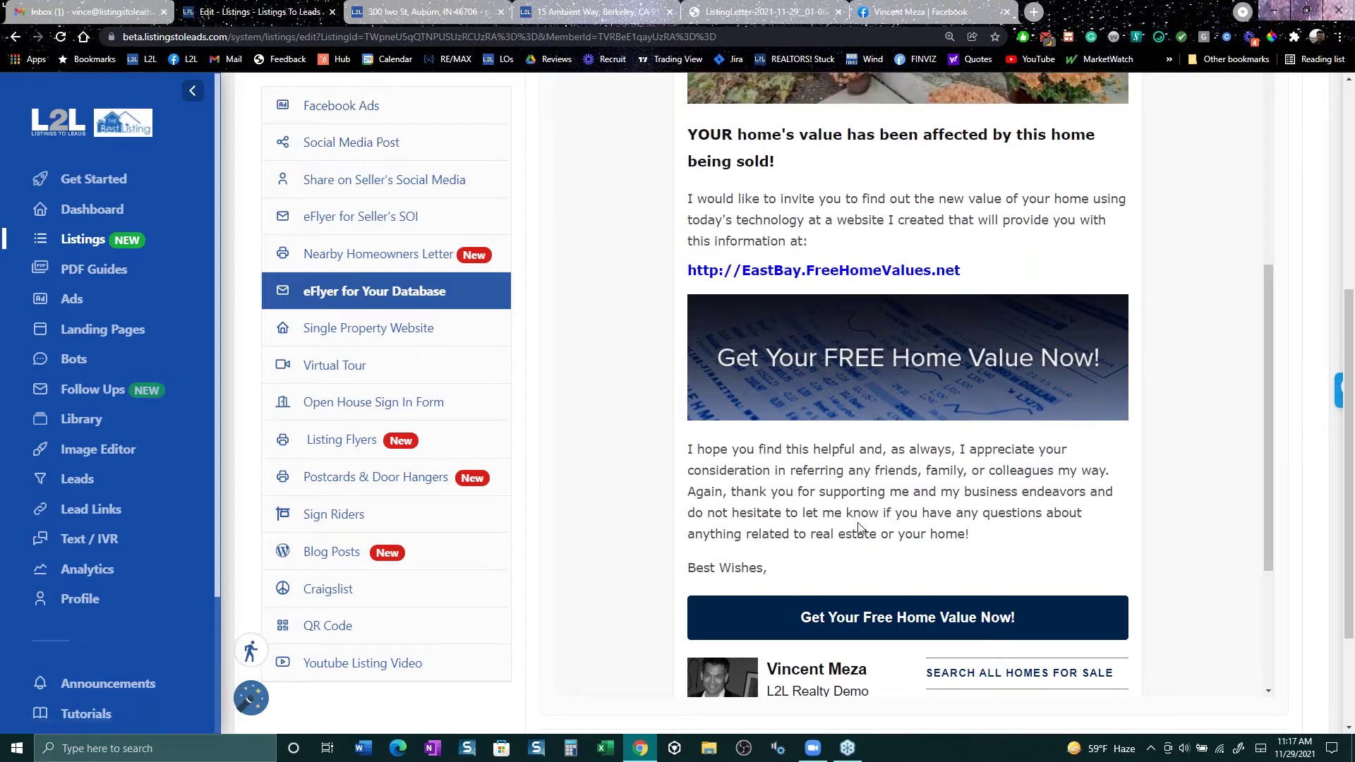
scroll(860, 527, down, 3)
scroll(672, 563, up, 1)
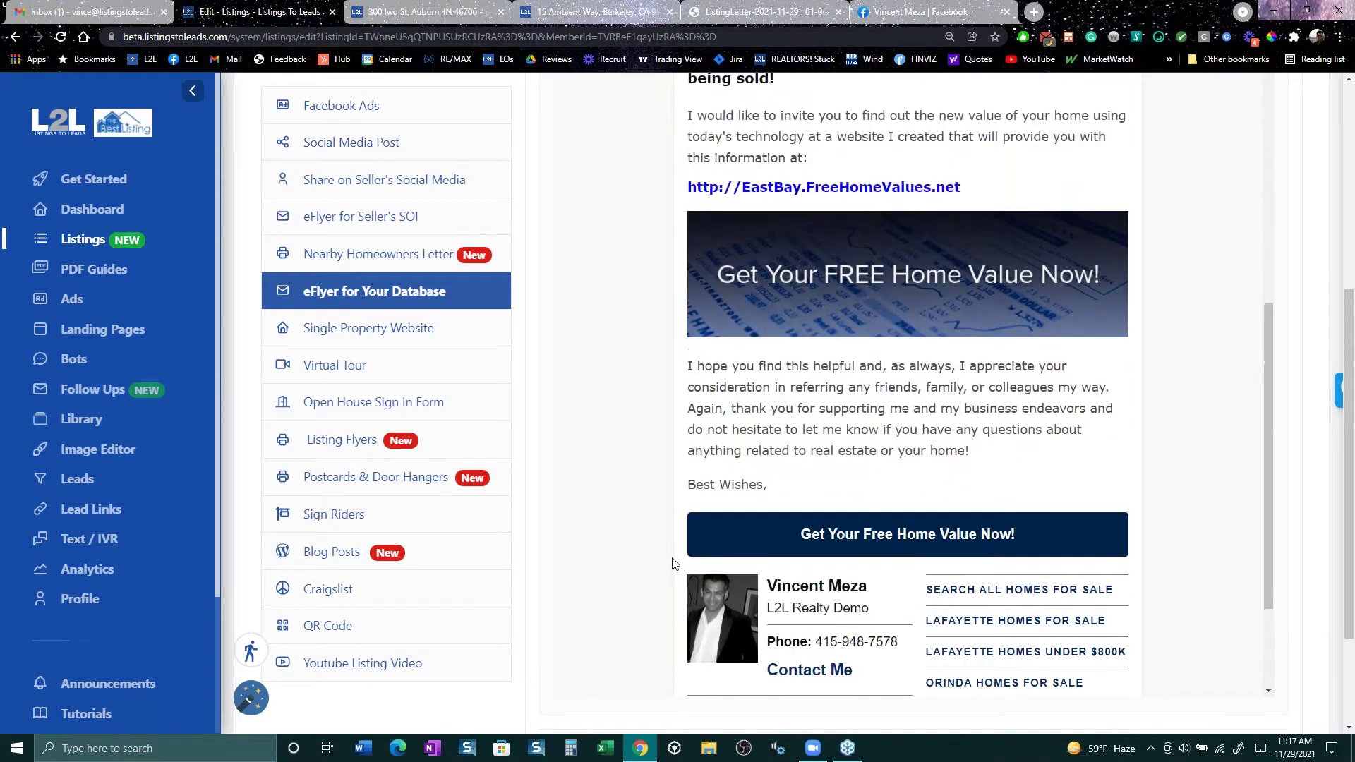
scroll(615, 402, up, 9)
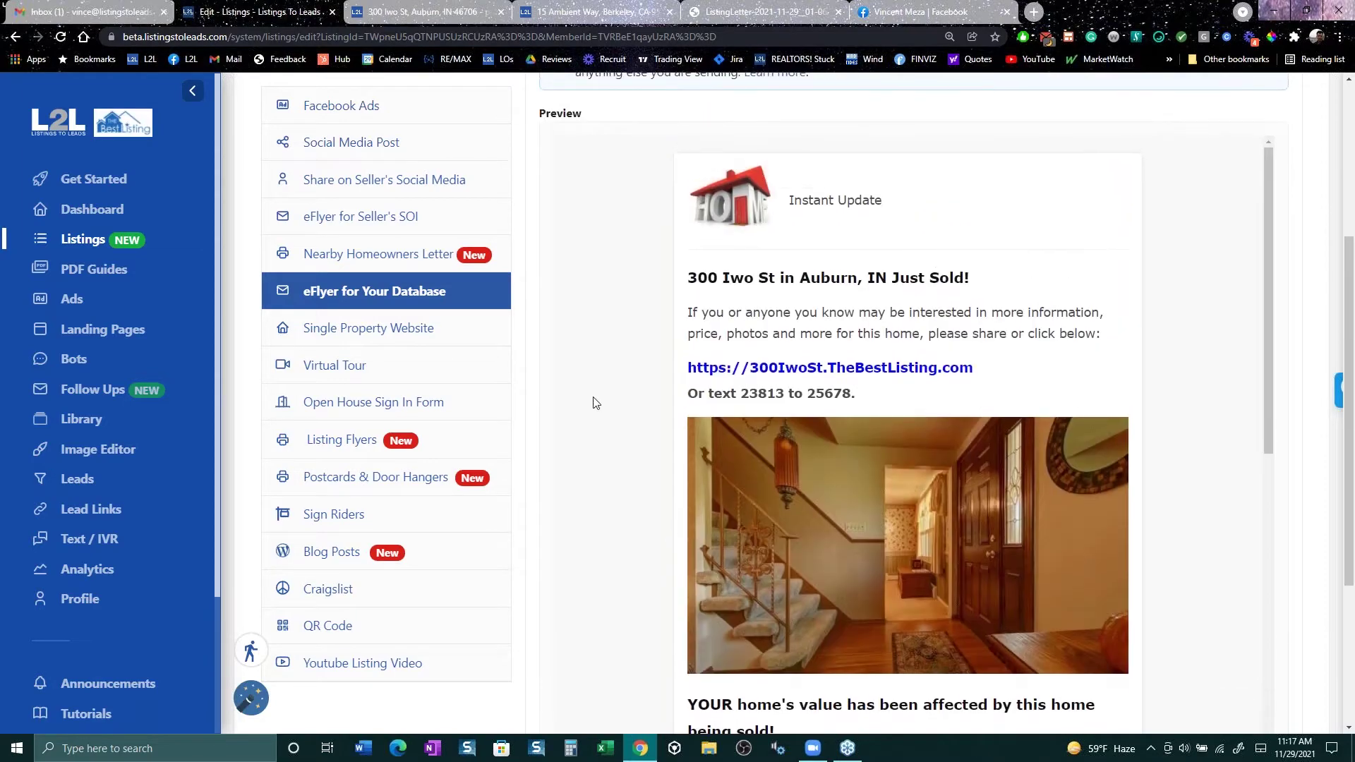
scroll(592, 402, up, 4)
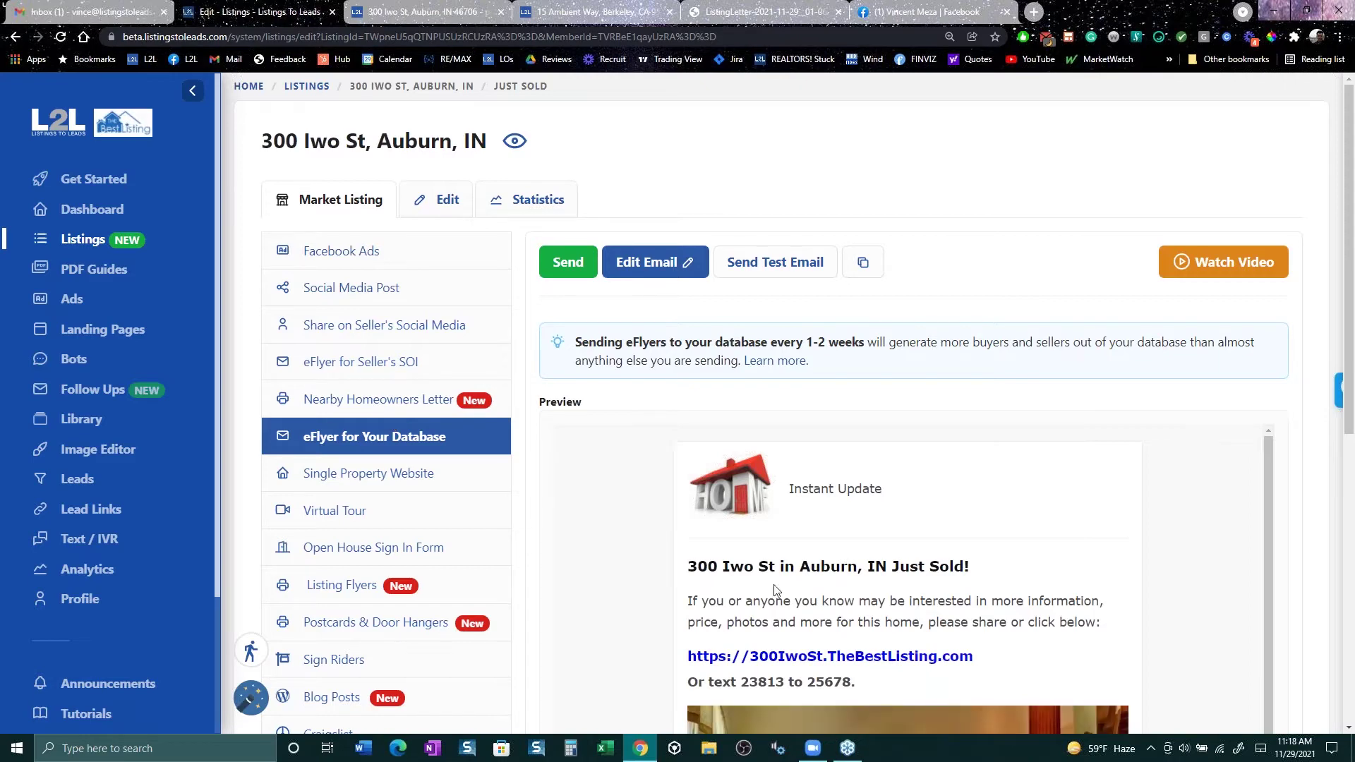
scroll(729, 595, down, 3)
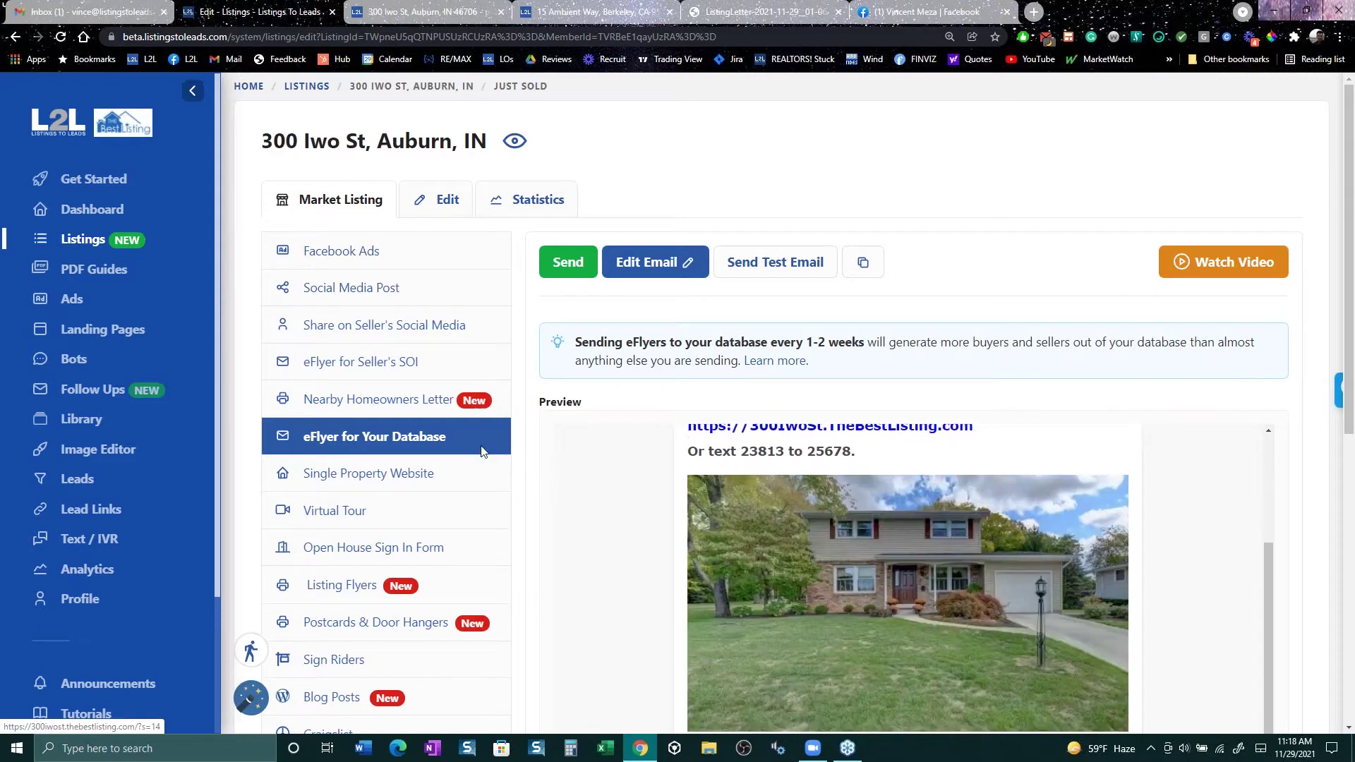
click(370, 323)
click(379, 398)
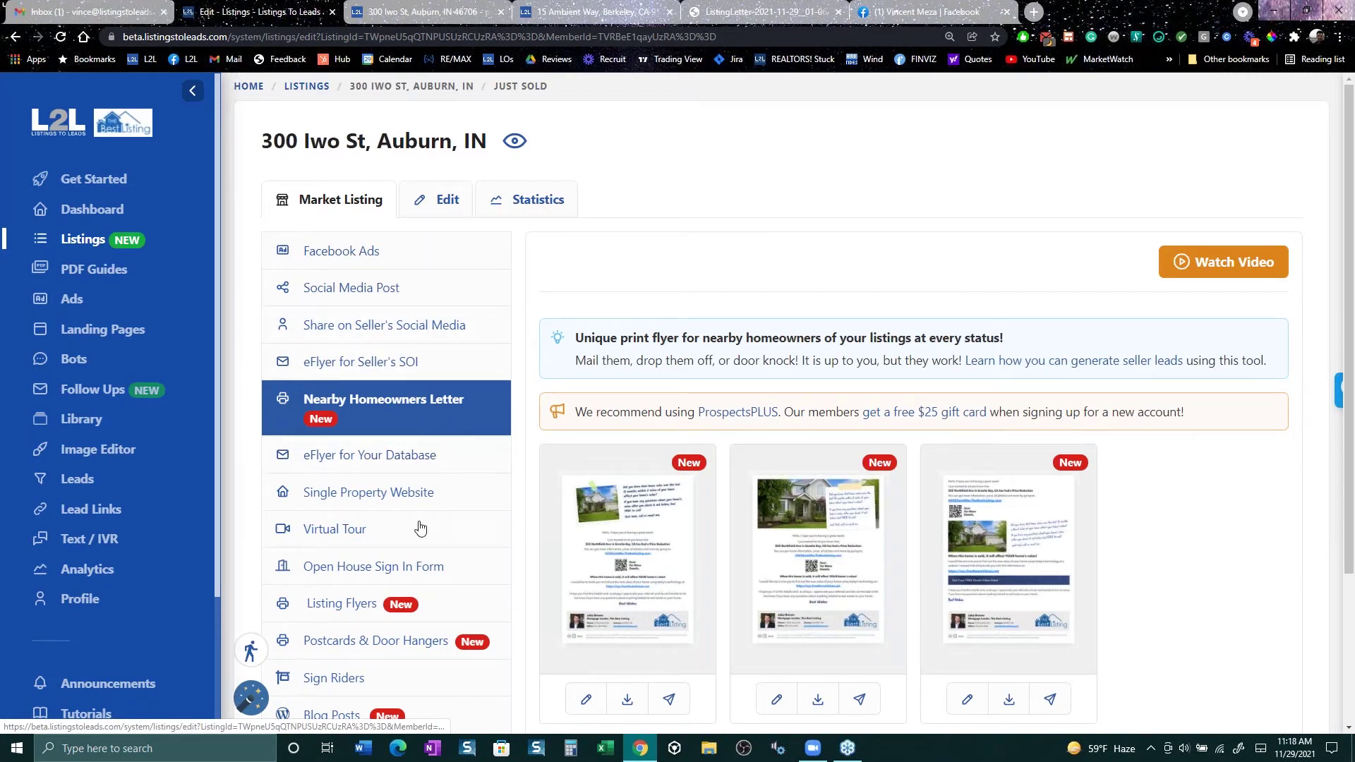
scroll(413, 540, down, 3)
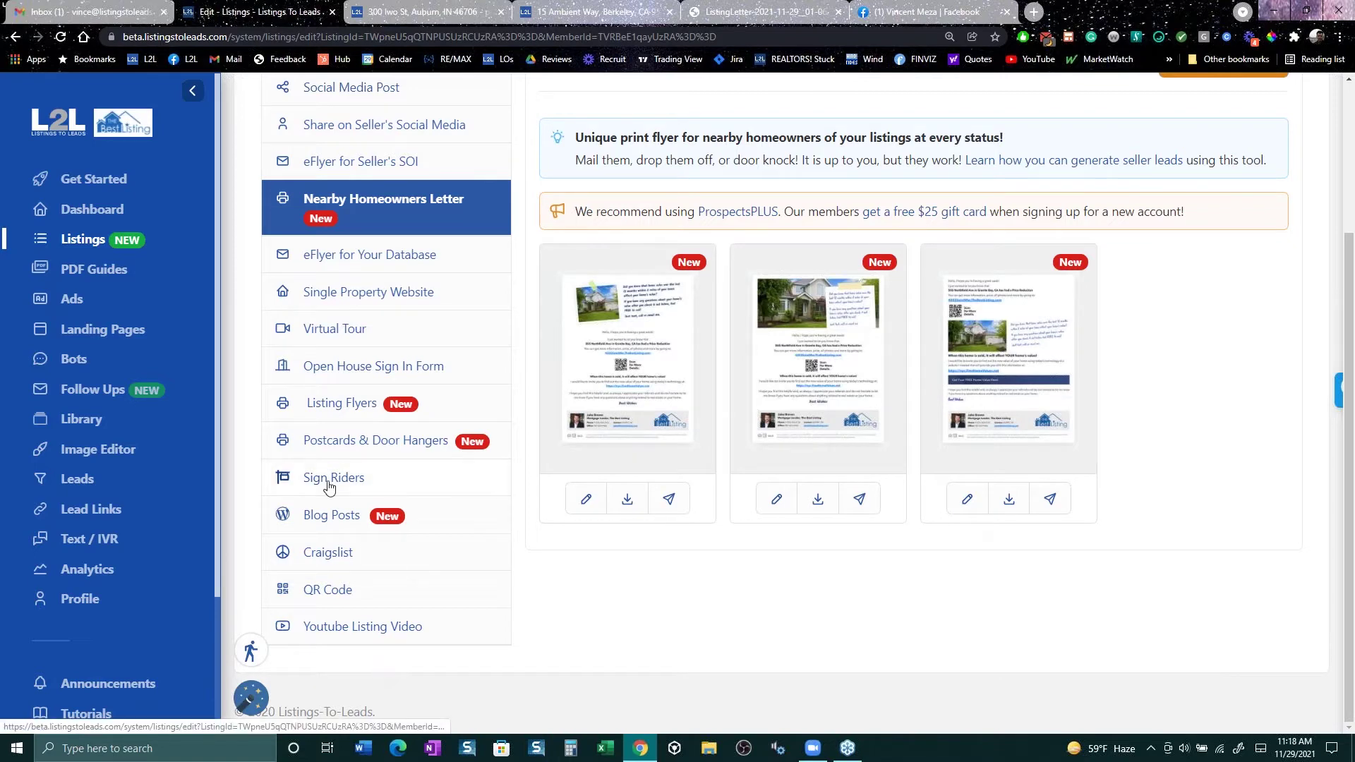
scroll(332, 486, up, 3)
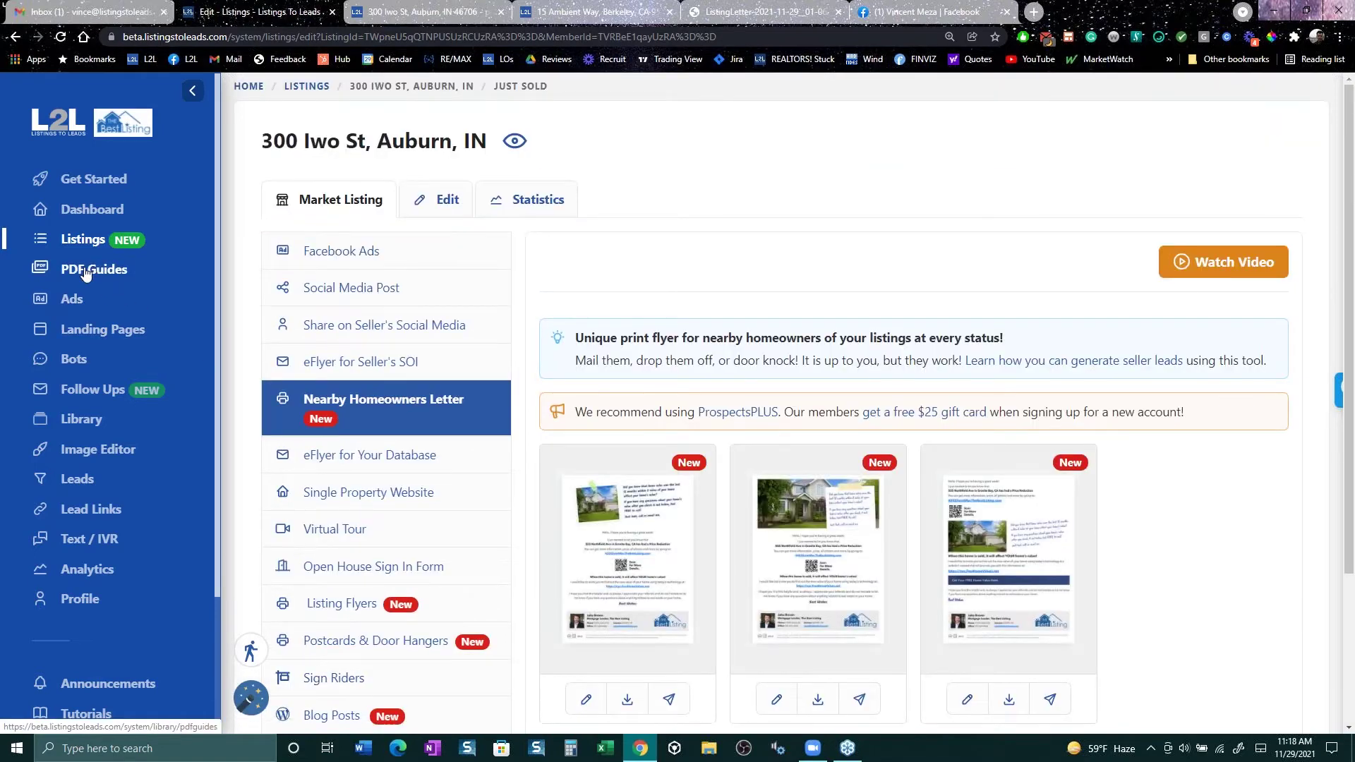
Step: View the PDF Guides library, then the Ads page showing 12 campaigns and $60.30 spent
click(86, 273)
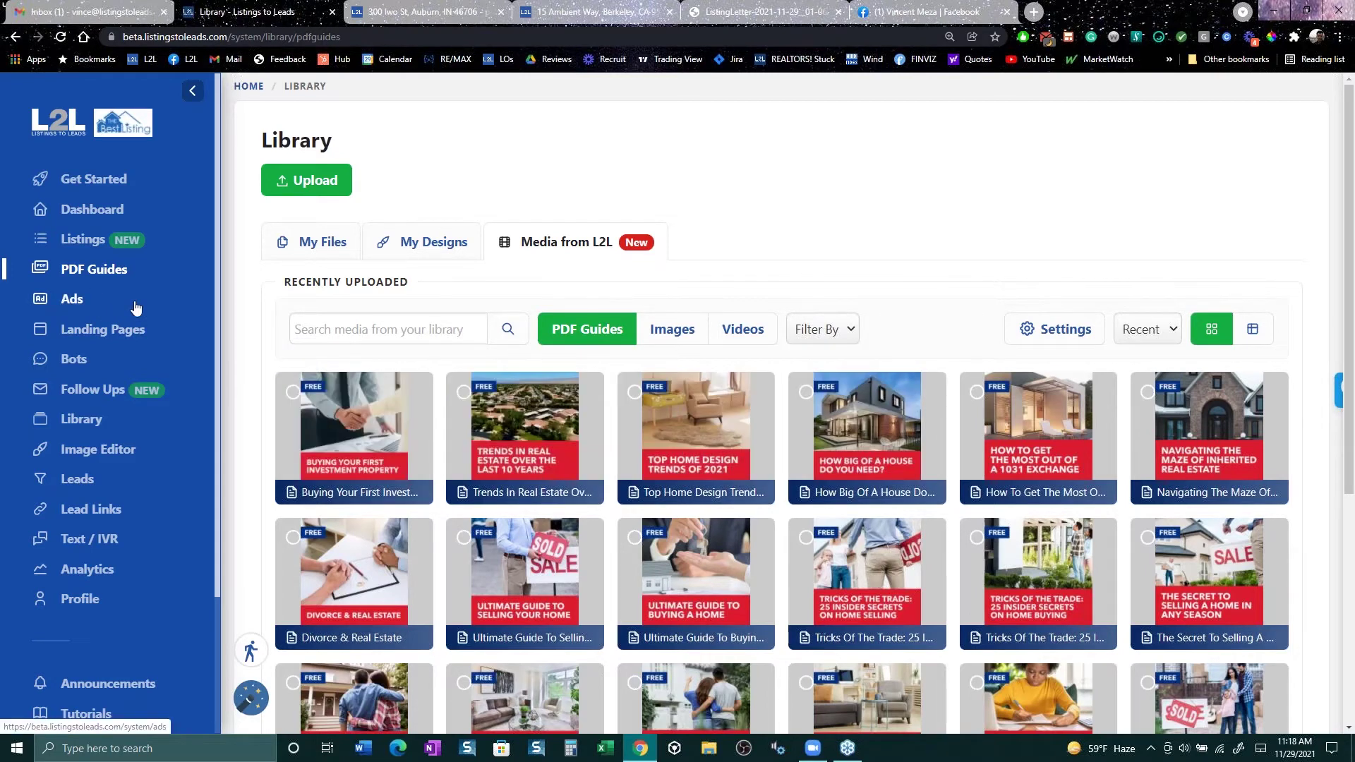
click(71, 306)
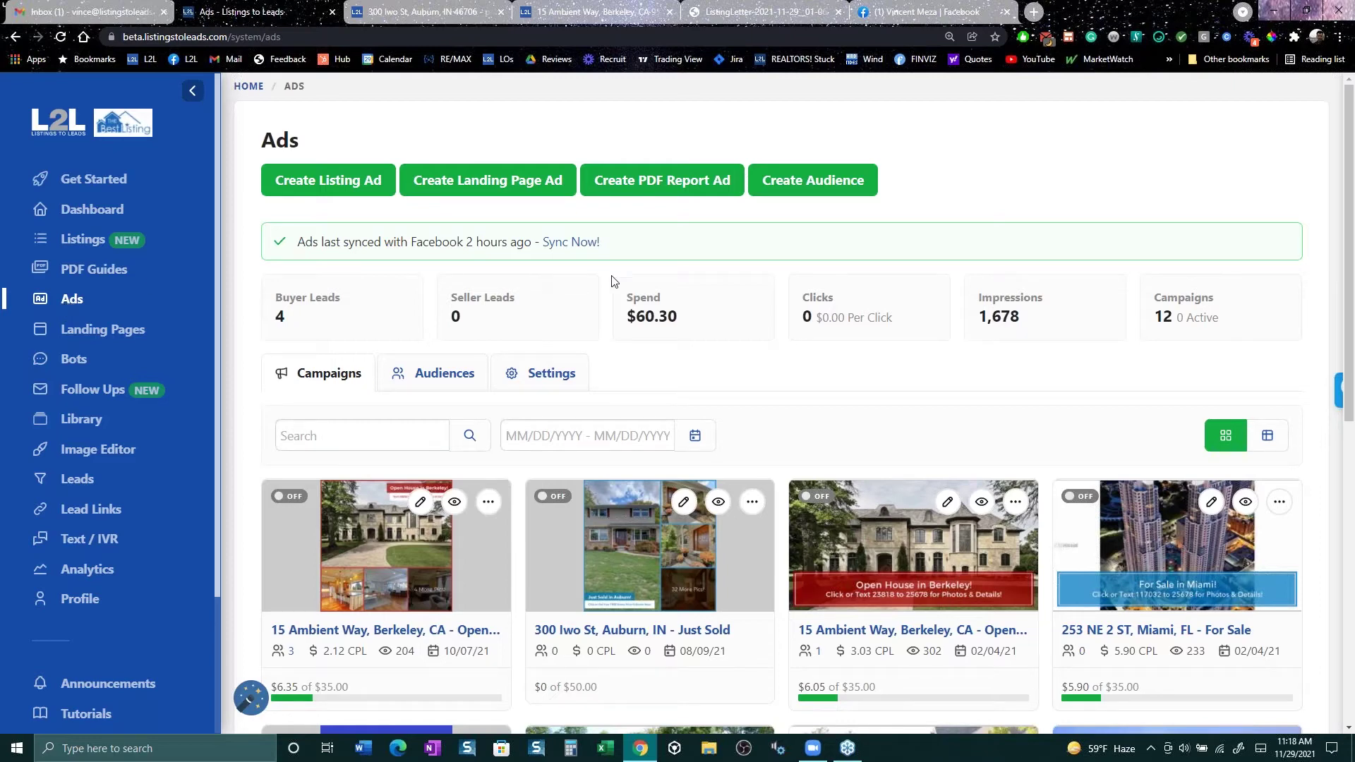
Step: Start a PDF report ad and compare the Buyer Reports and Seller Reports guide filters
click(659, 181)
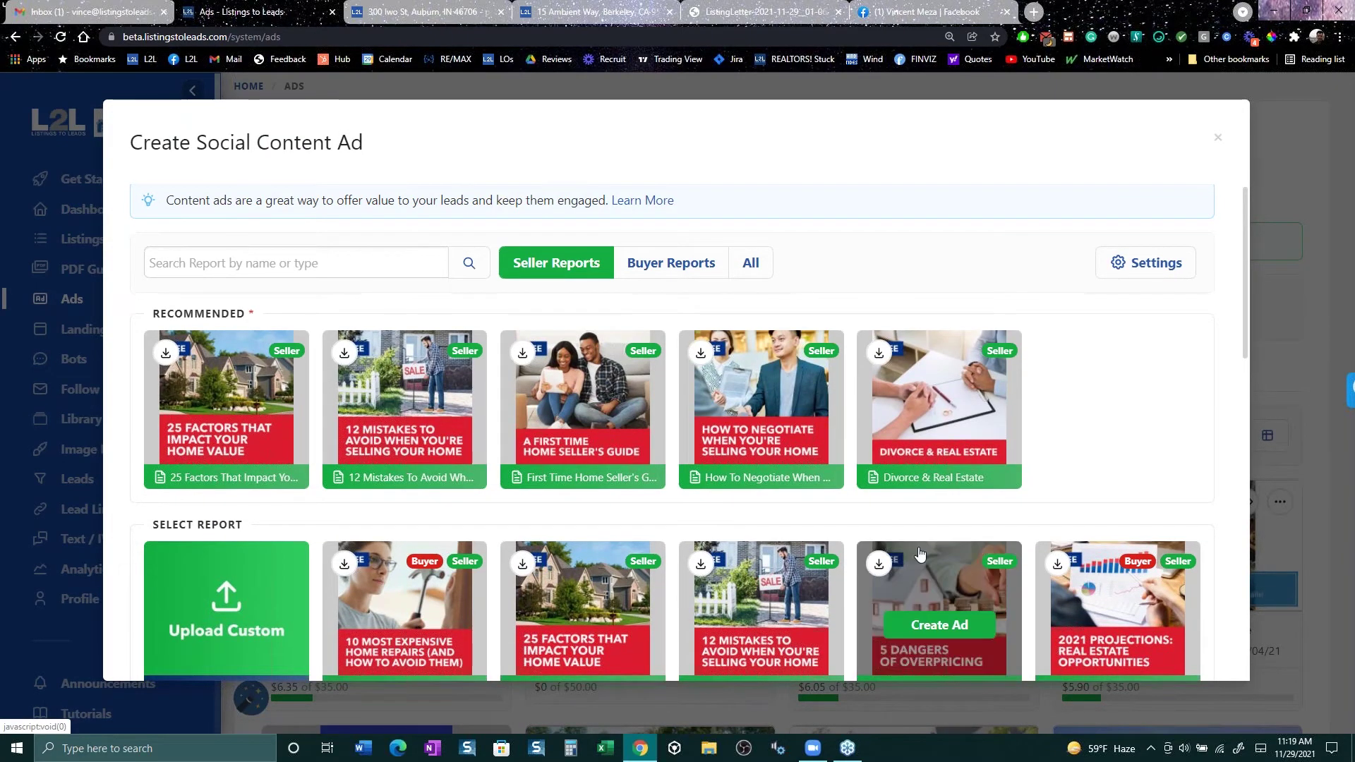
scroll(924, 596, down, 10)
scroll(924, 596, up, 10)
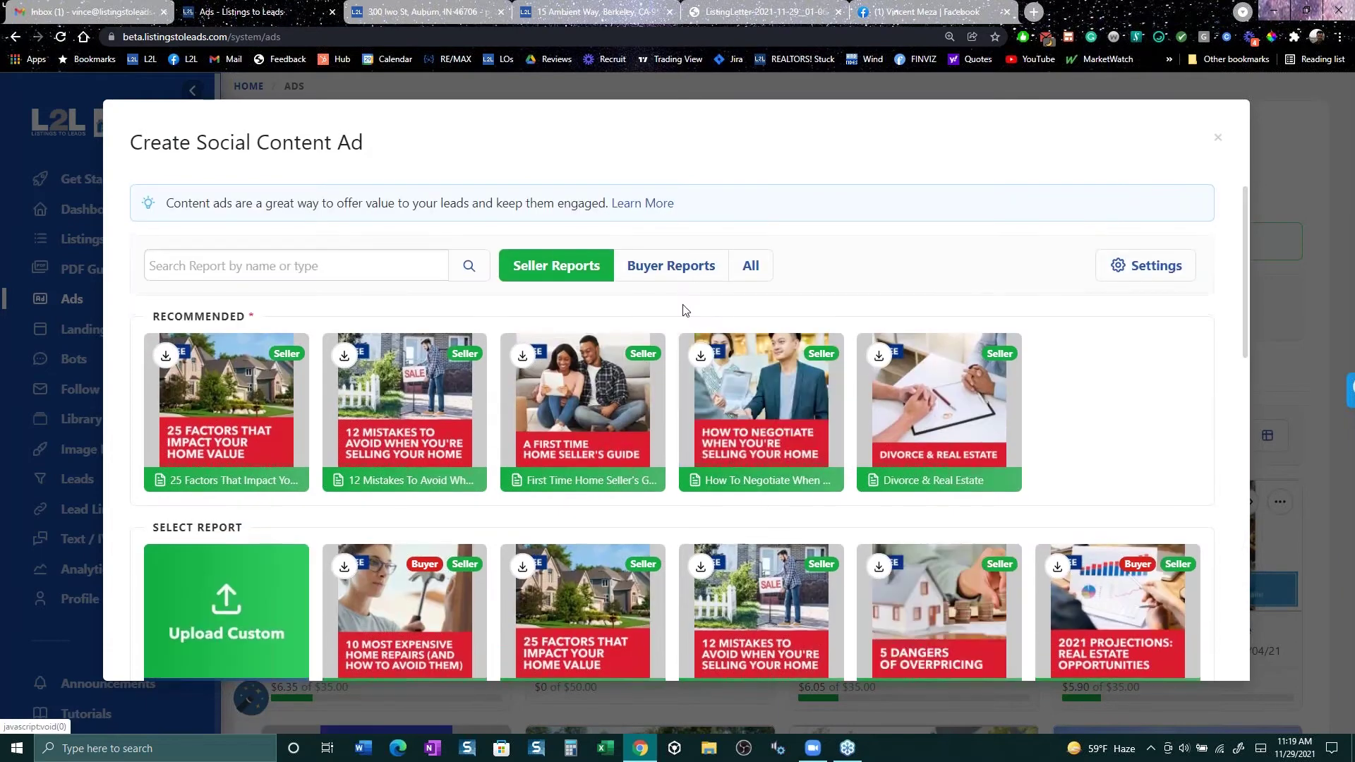
click(671, 265)
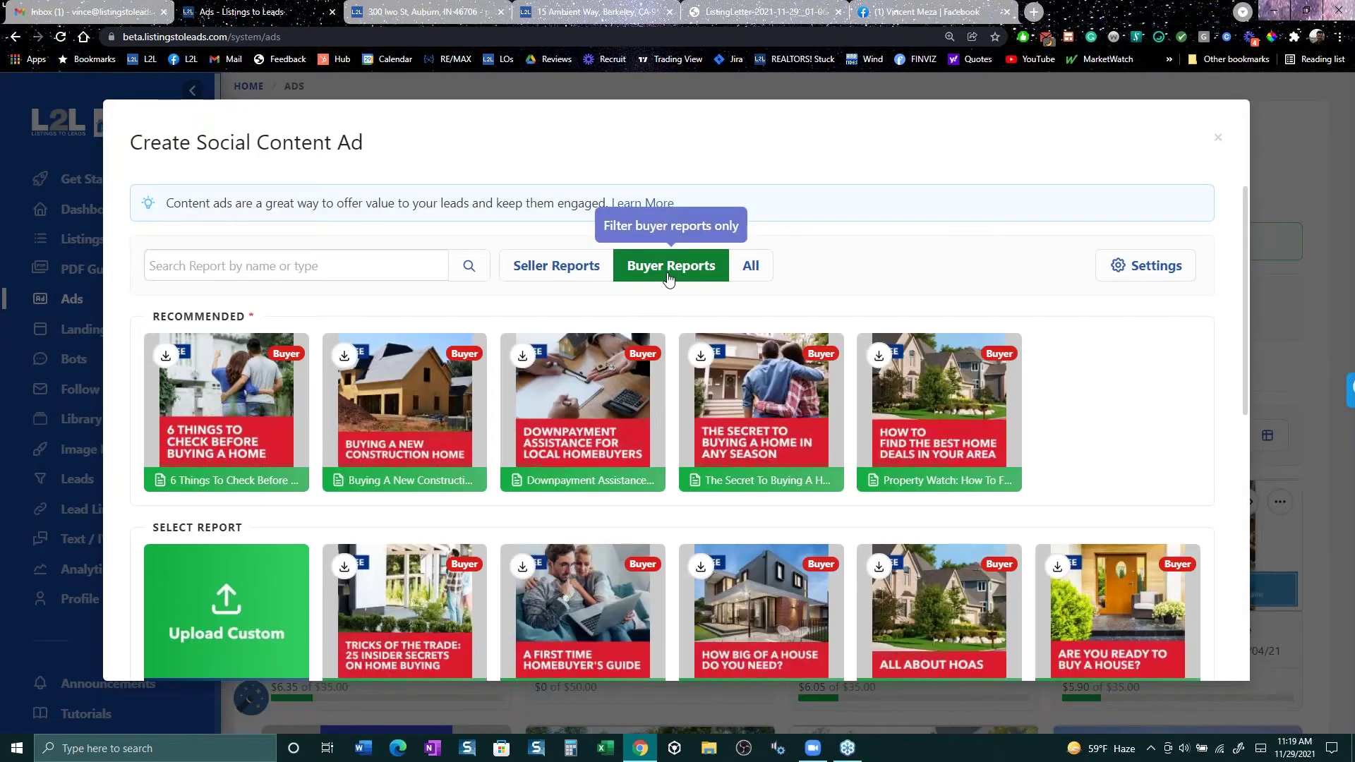
click(557, 265)
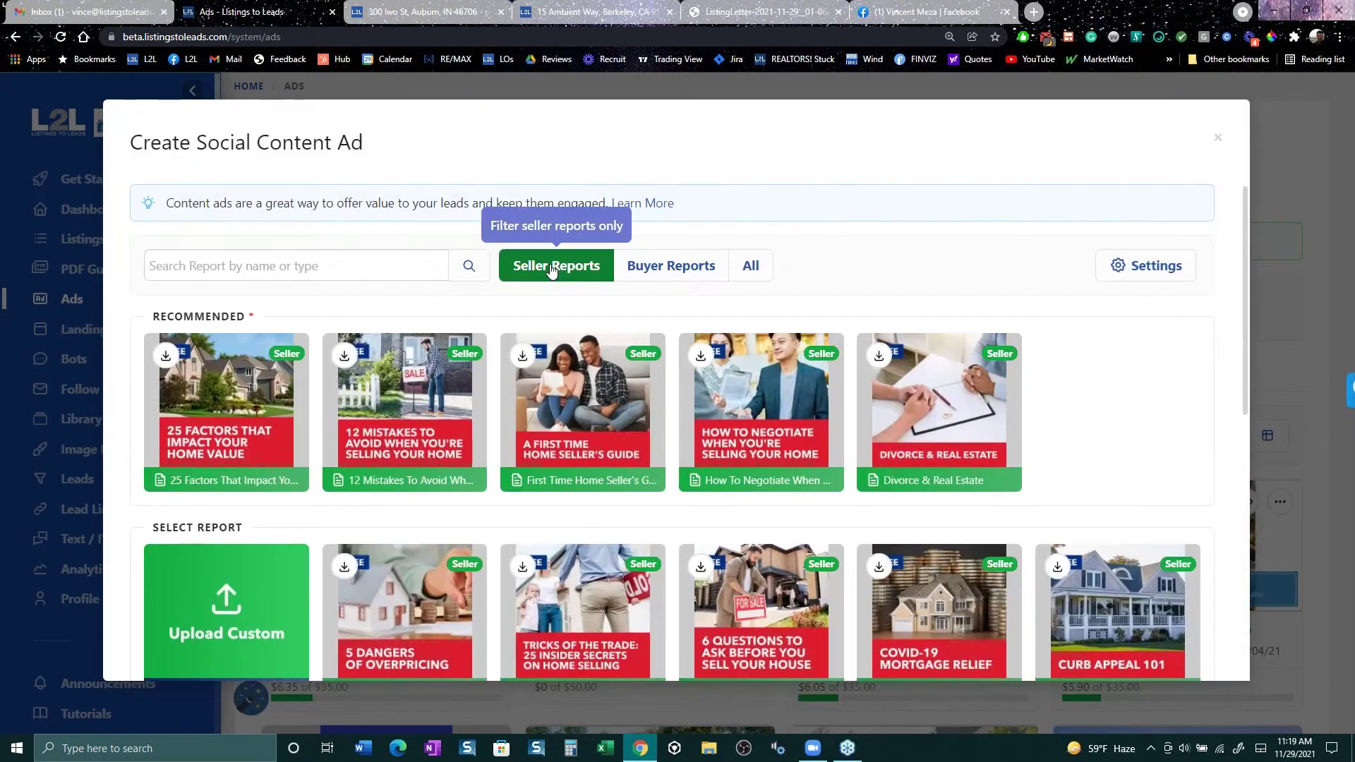
click(1166, 269)
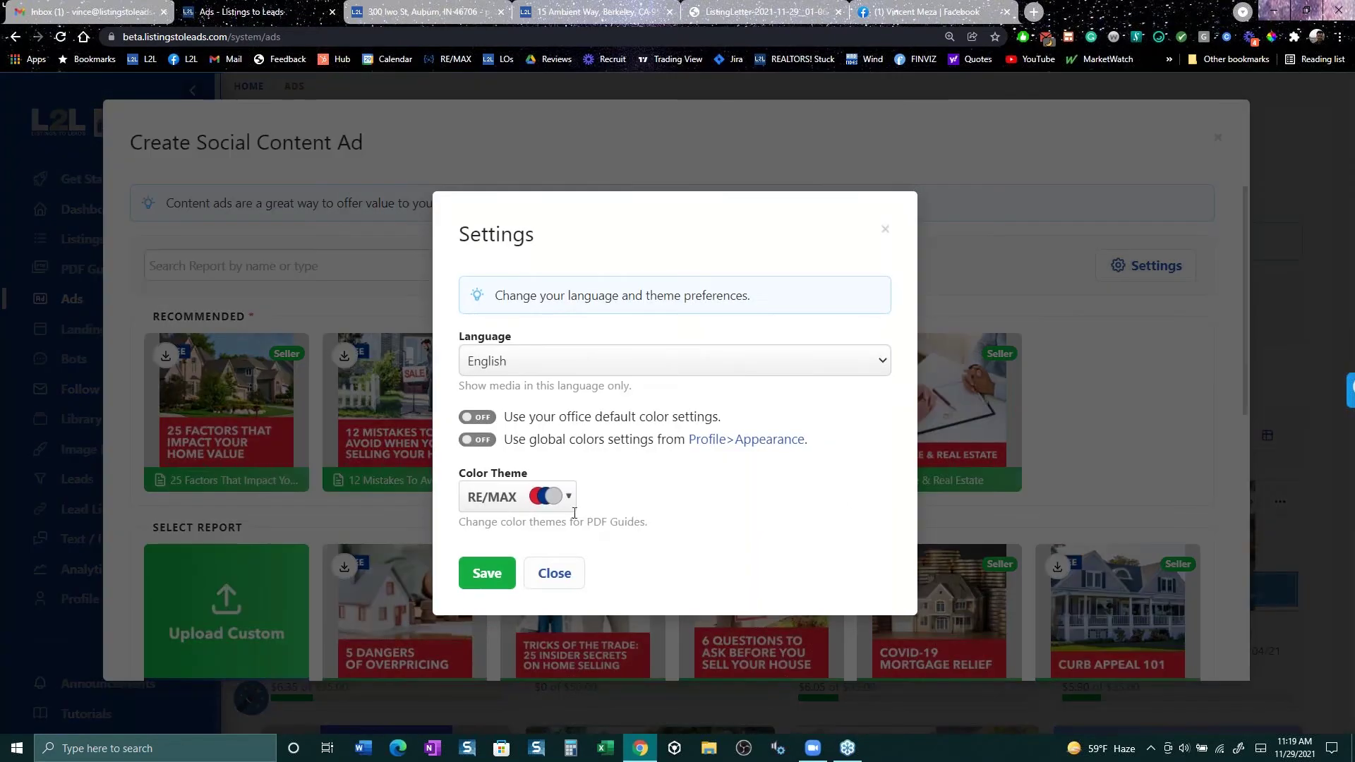
Step: Set the PDF guide Color Theme to eXp Realty and save it
click(568, 499)
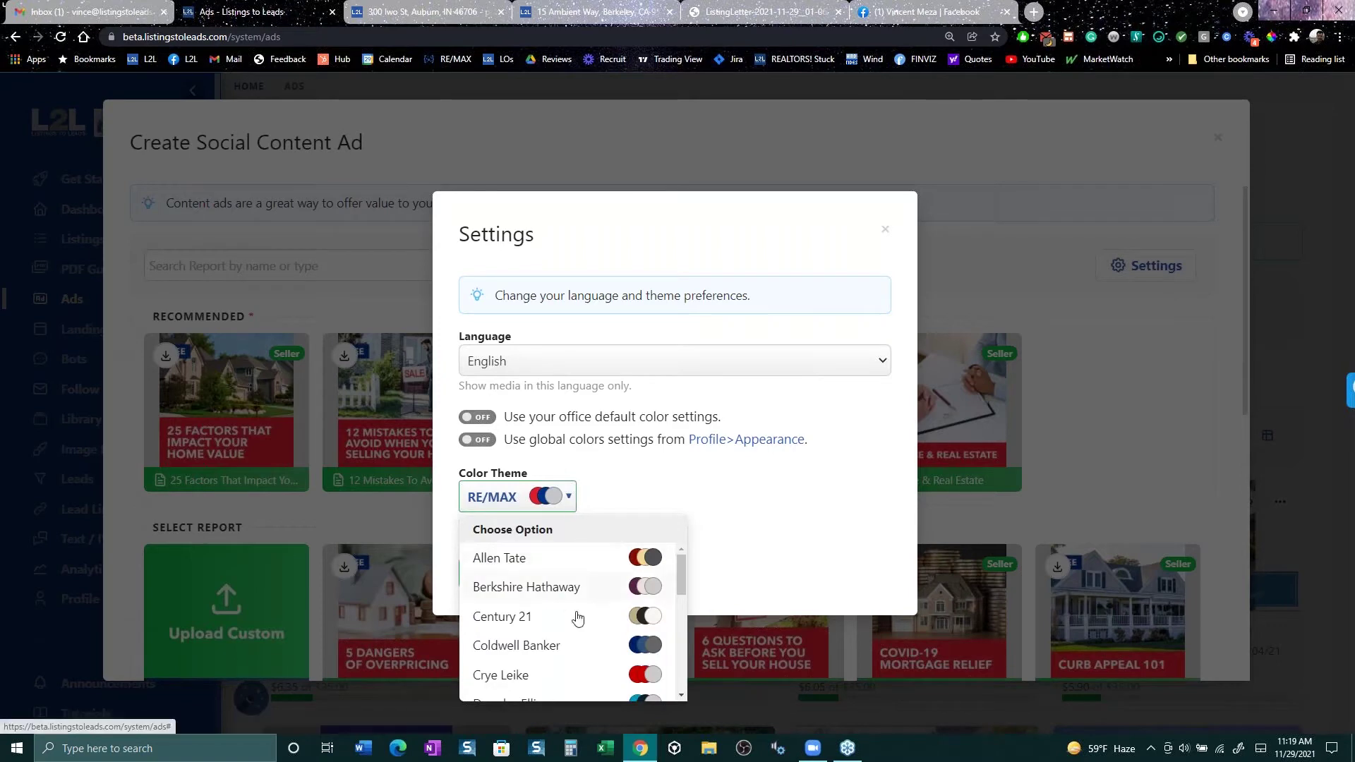
scroll(569, 651, down, 3)
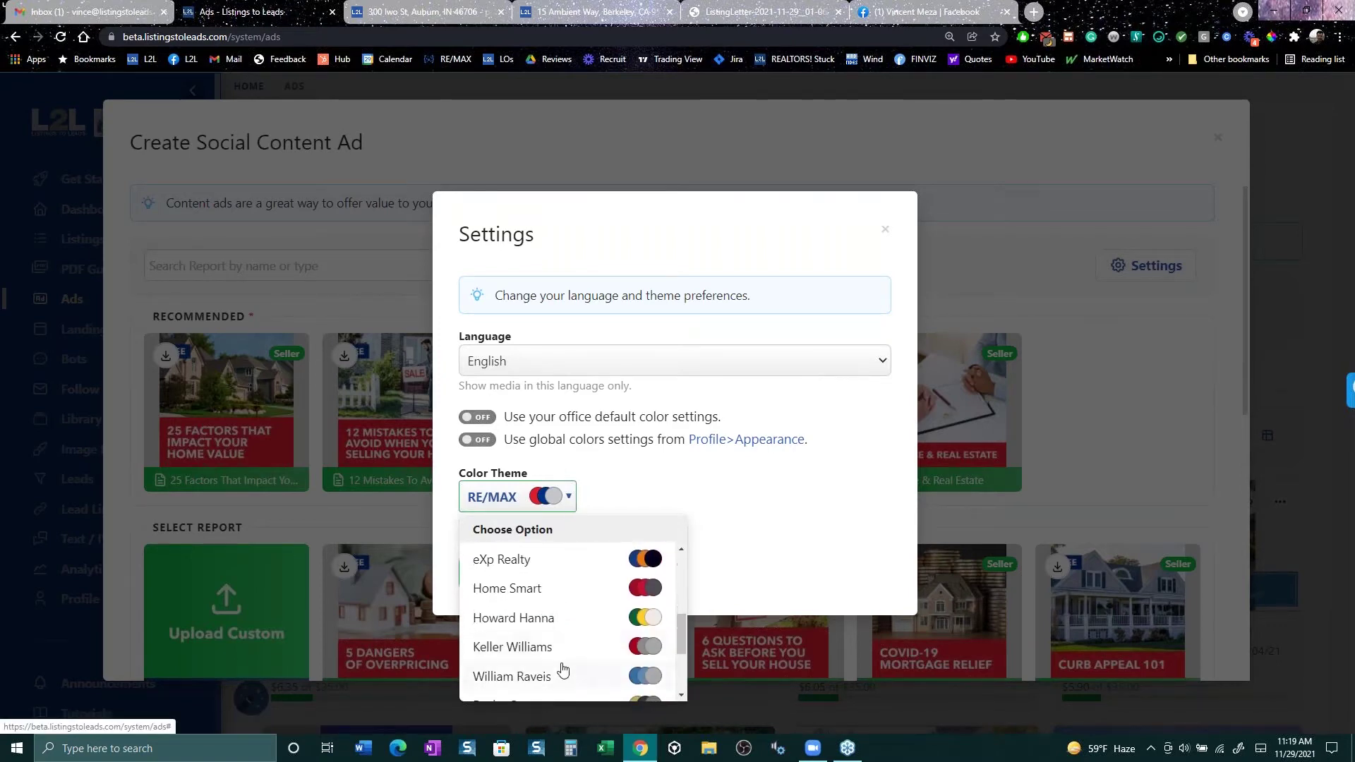
scroll(559, 648, down, 1)
scroll(559, 635, down, 2)
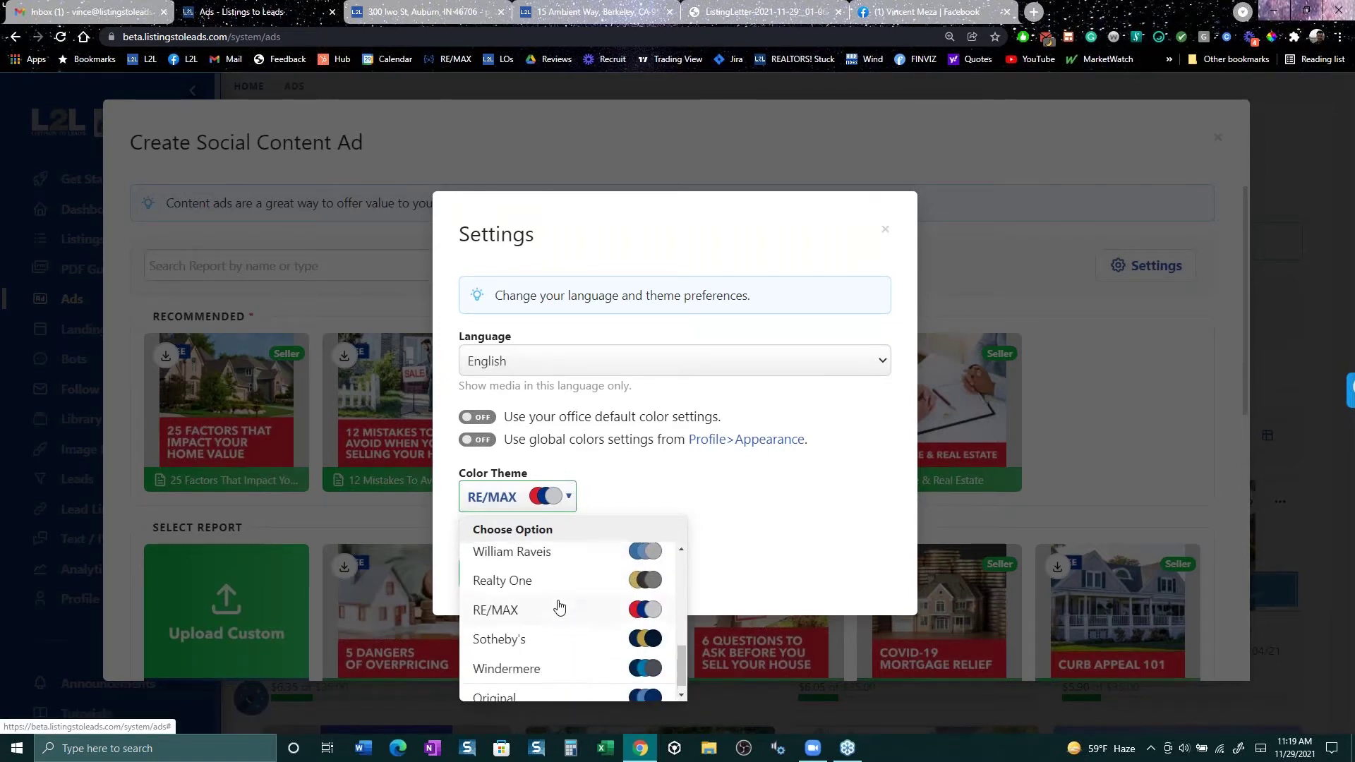
scroll(558, 605, up, 5)
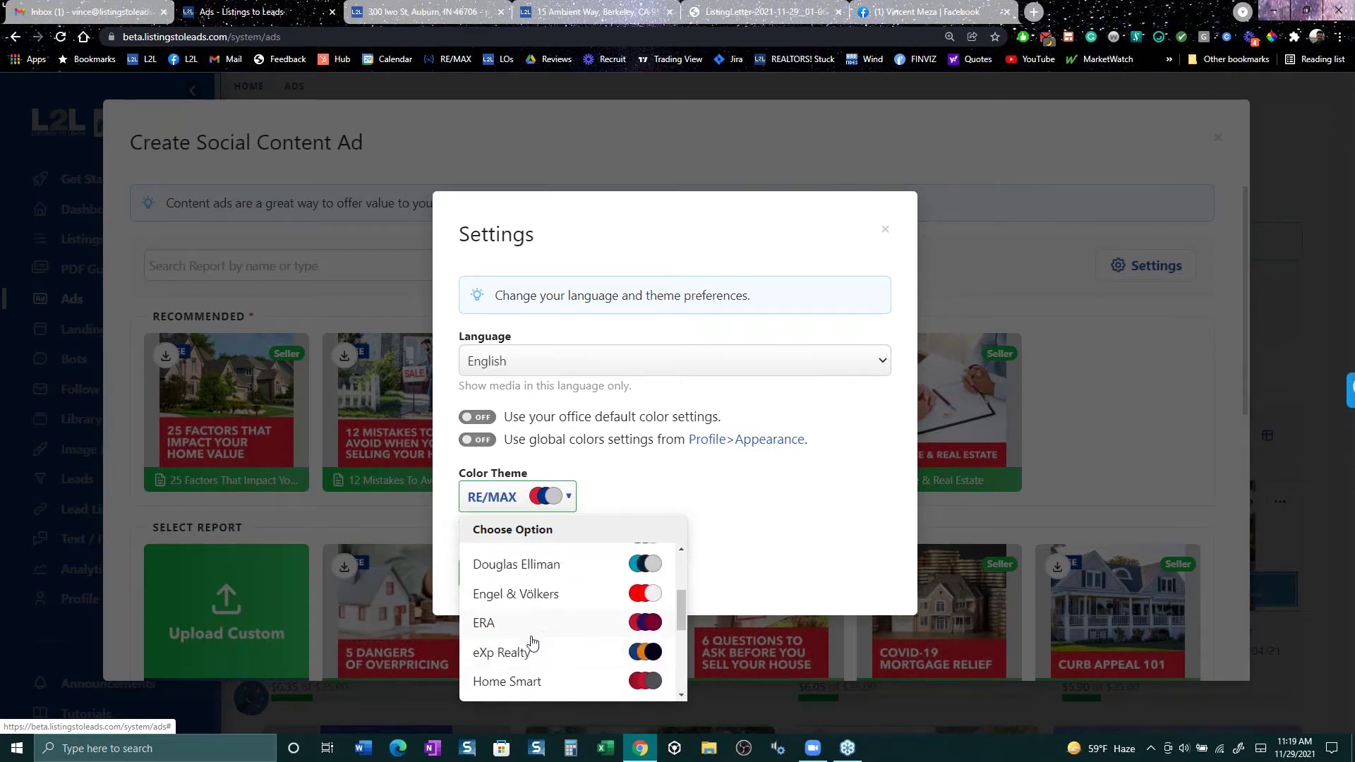
click(533, 657)
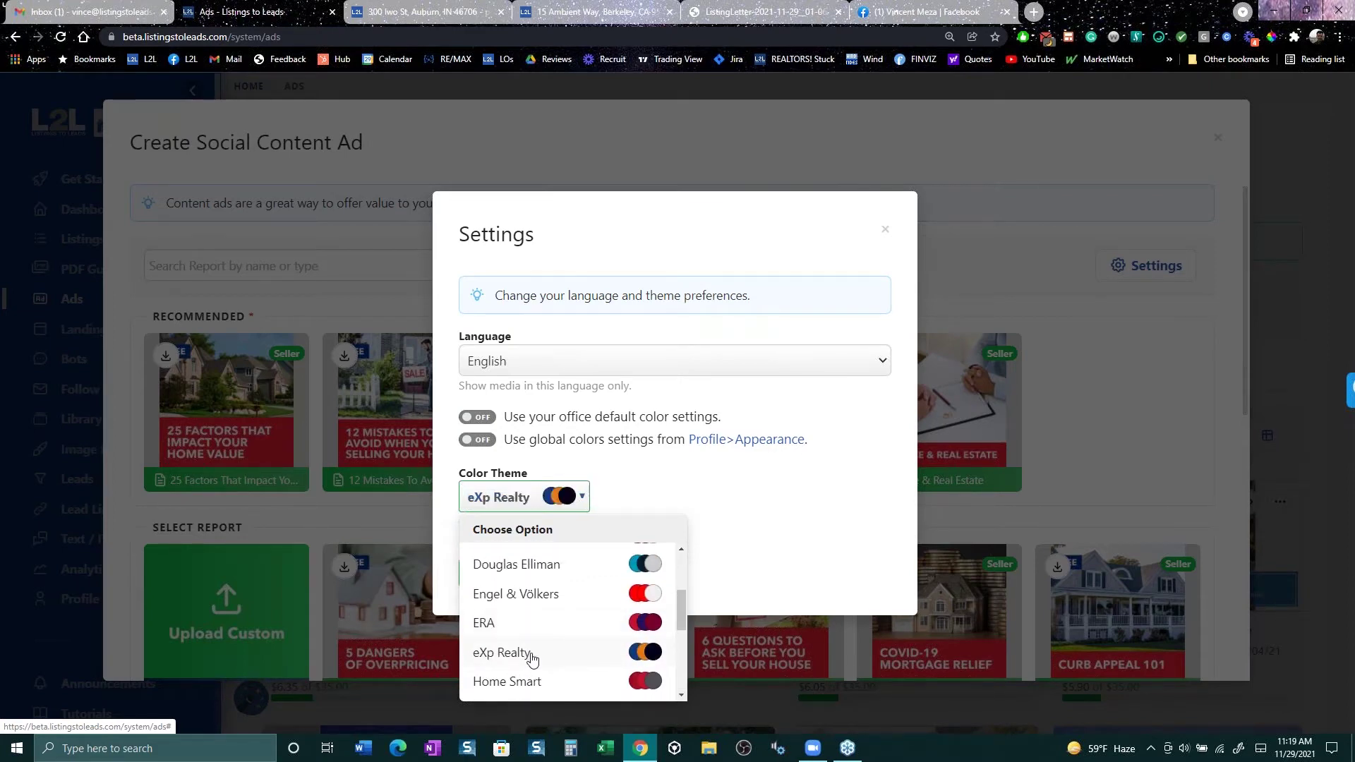
click(777, 534)
click(493, 573)
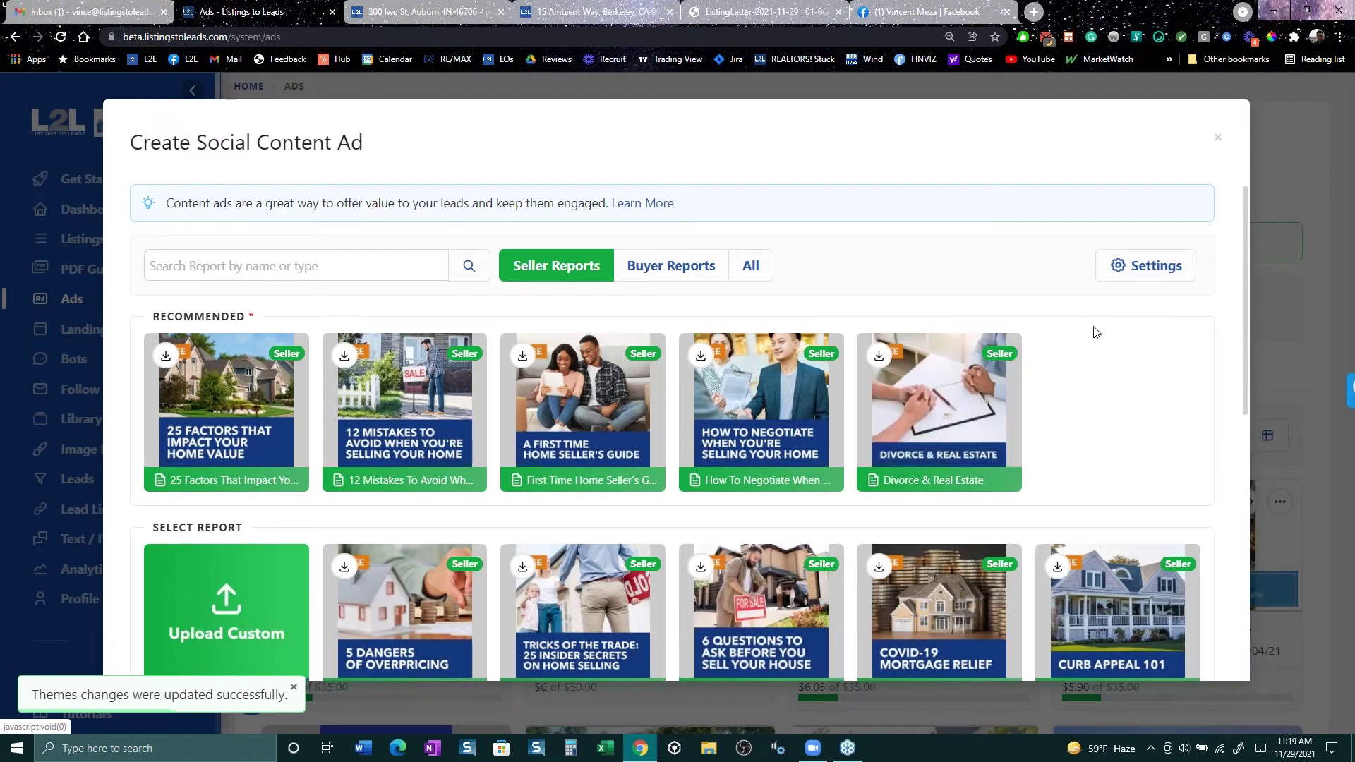
Step: Check the guide Language list, keeping English, and close the settings
click(1144, 275)
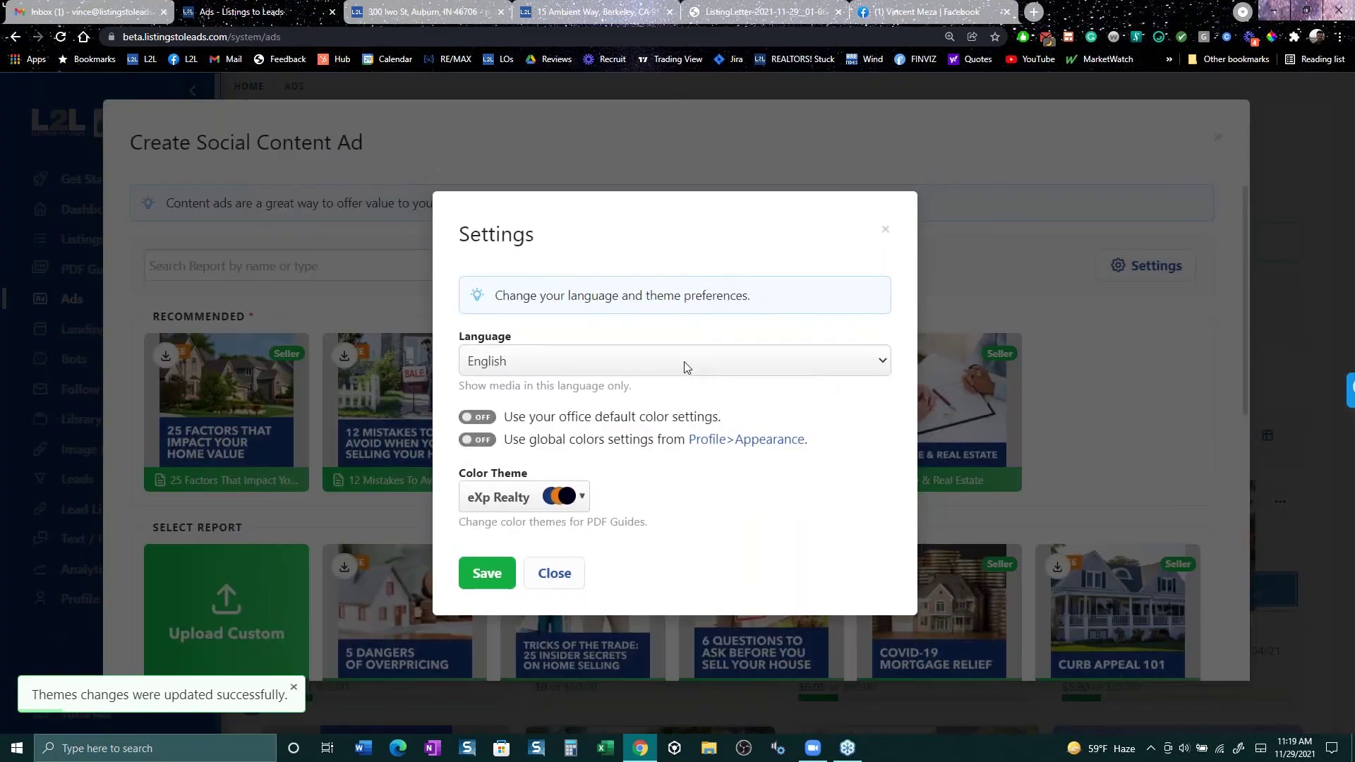
click(684, 361)
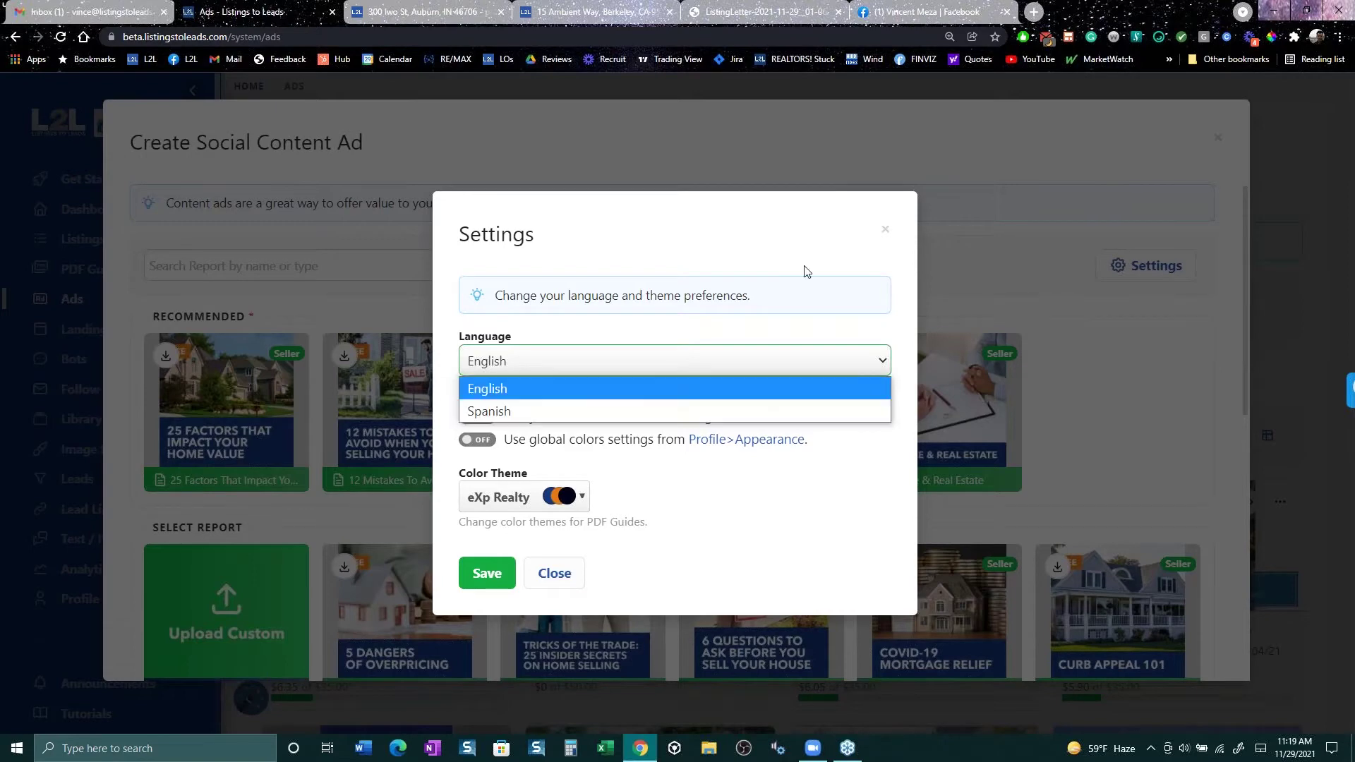
click(884, 230)
click(884, 230)
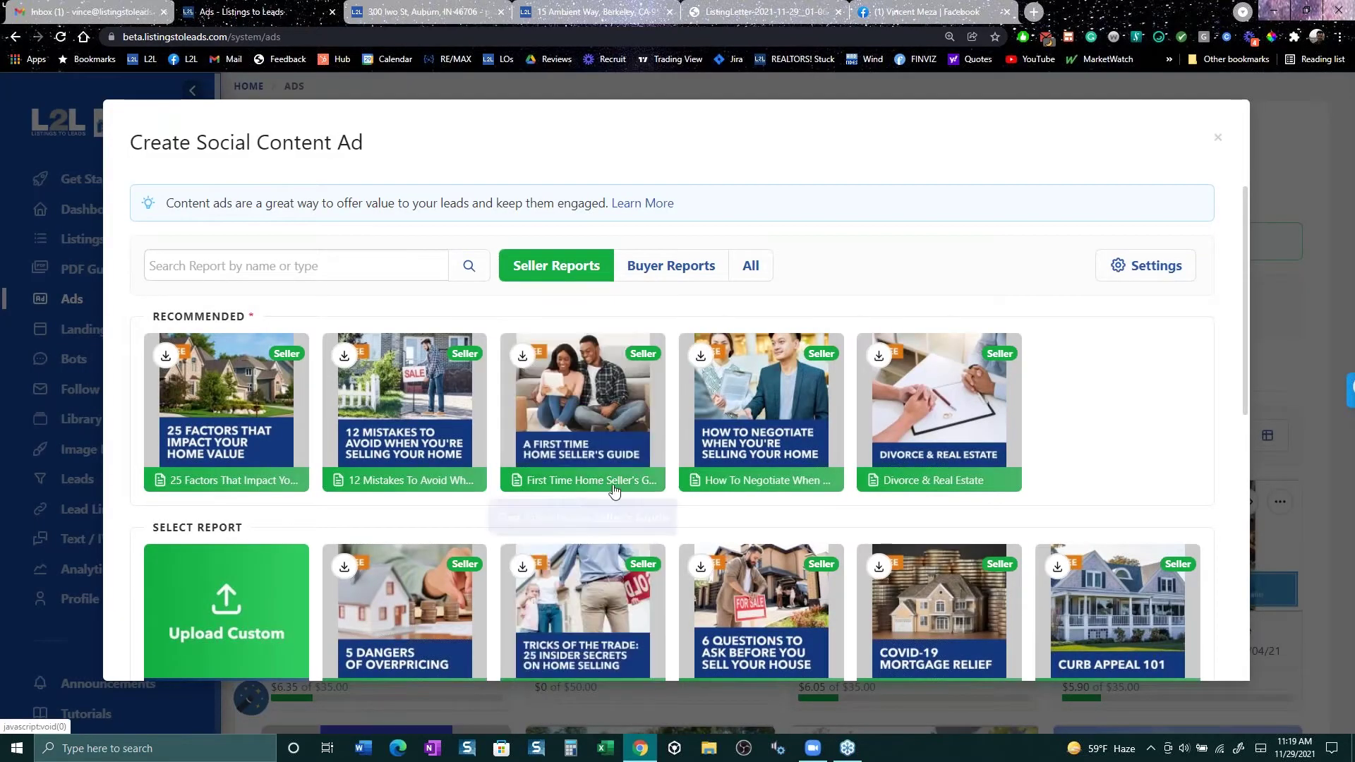
Step: Create an ad from the 12 Mistakes seller guide
mouse_move(567, 628)
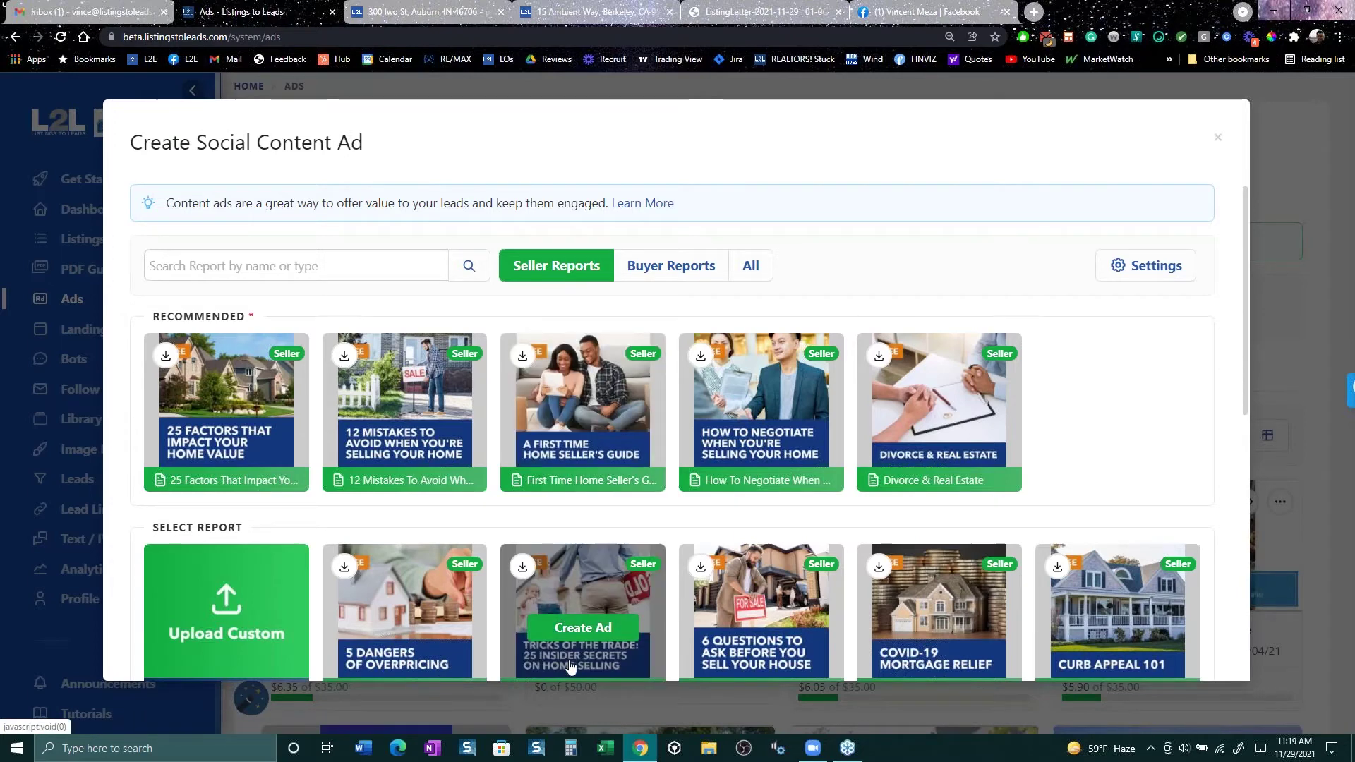
mouse_move(357, 409)
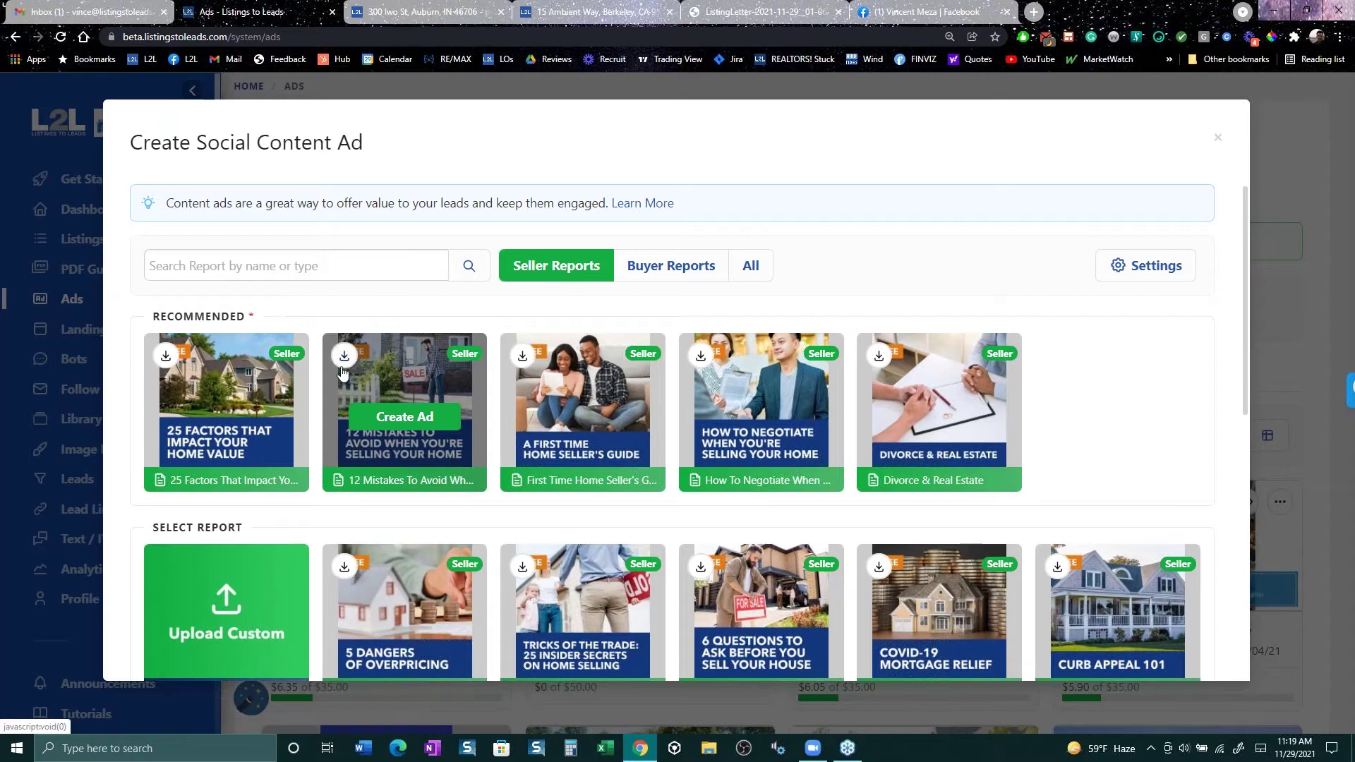
click(396, 422)
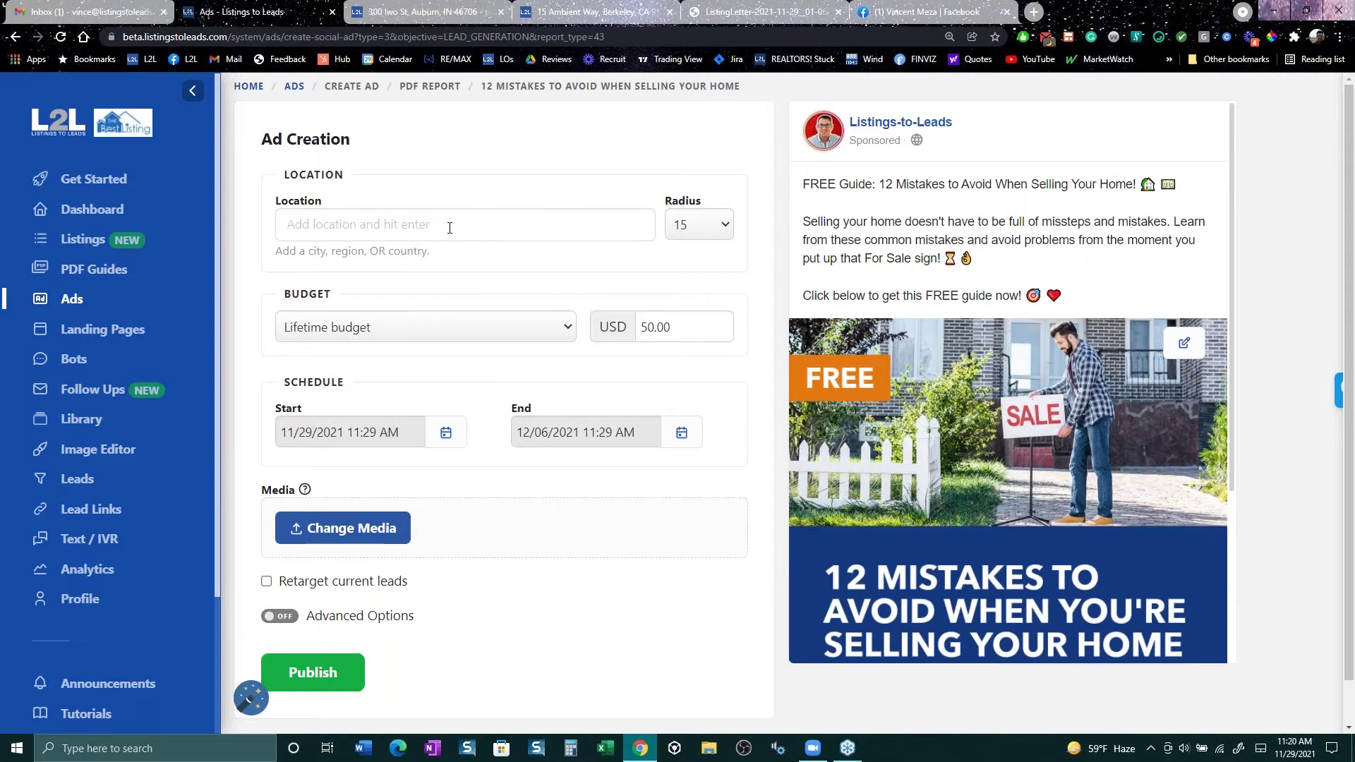
Step: Set the ad Location to Lafayette, California, United States and turn Advanced Options on
text(lafayette)
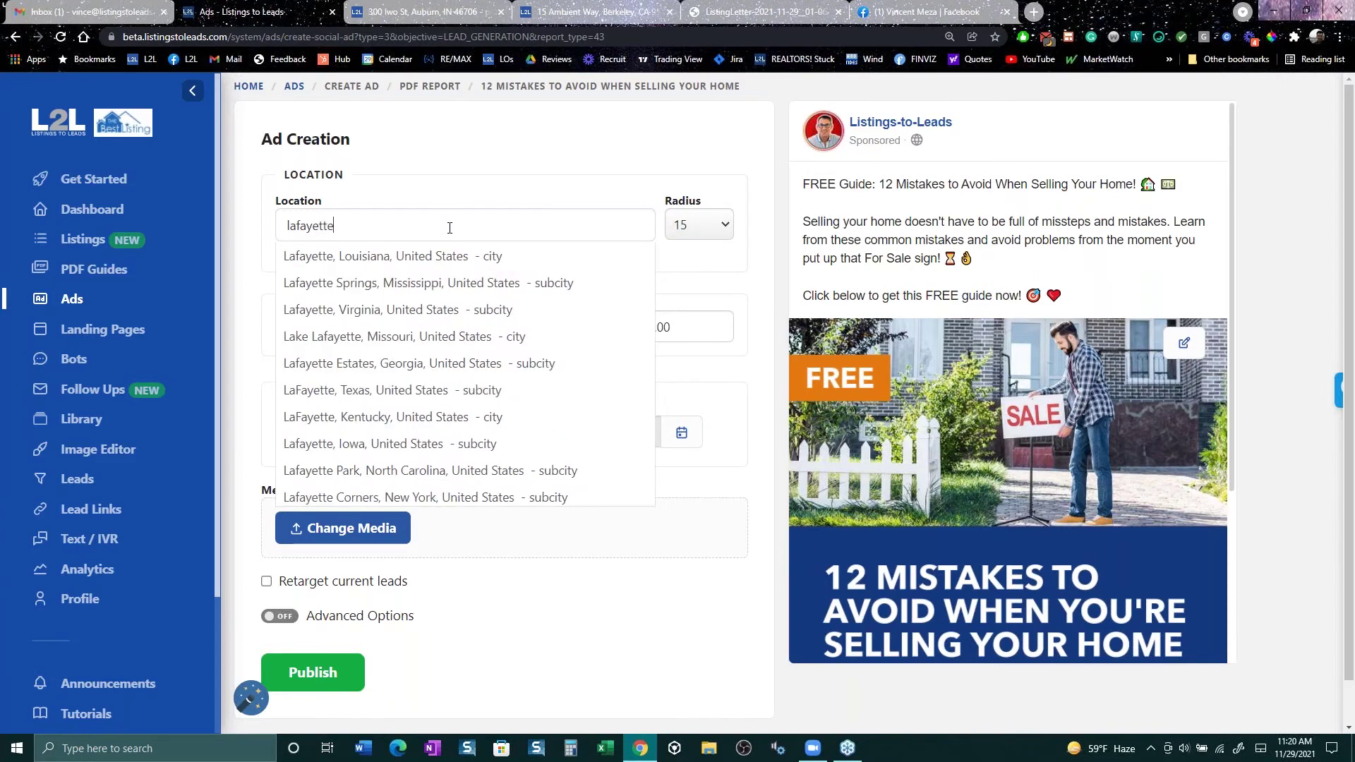
text(, ca)
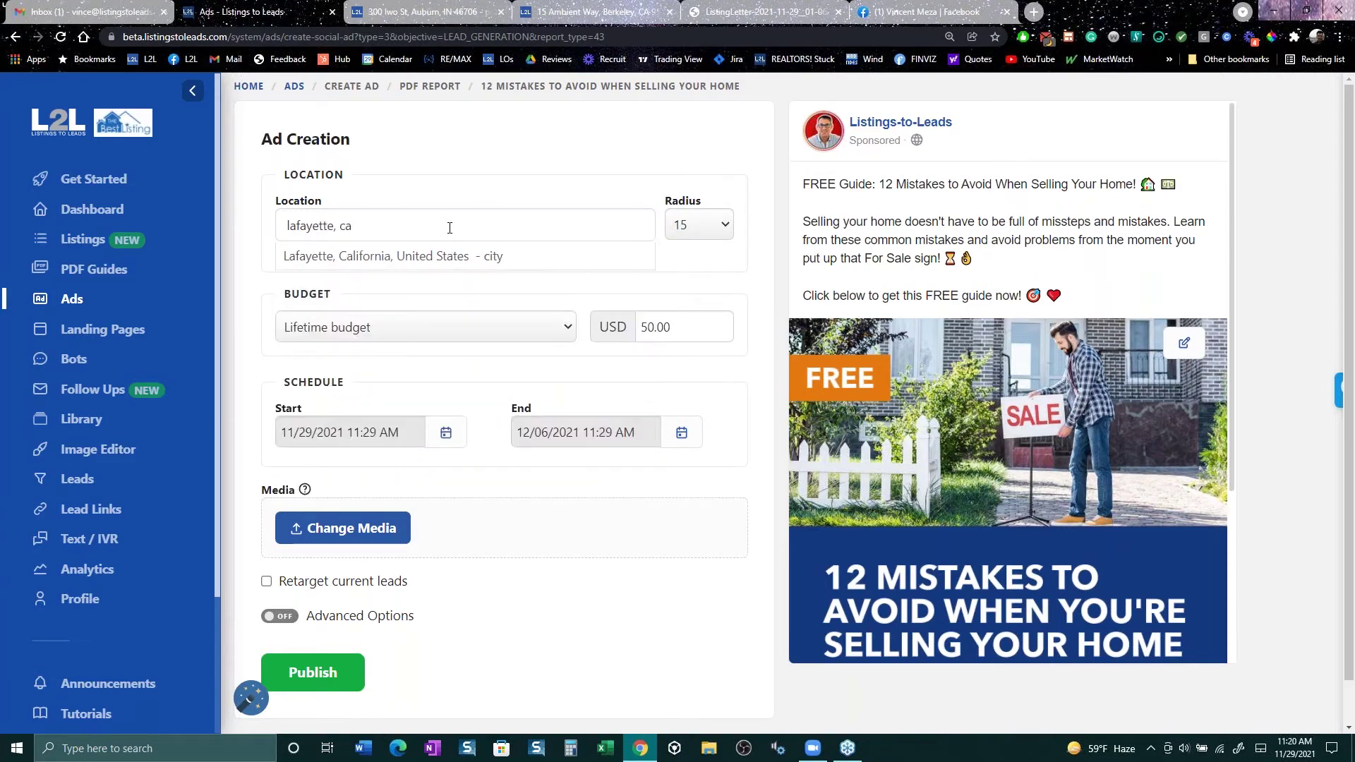
click(454, 257)
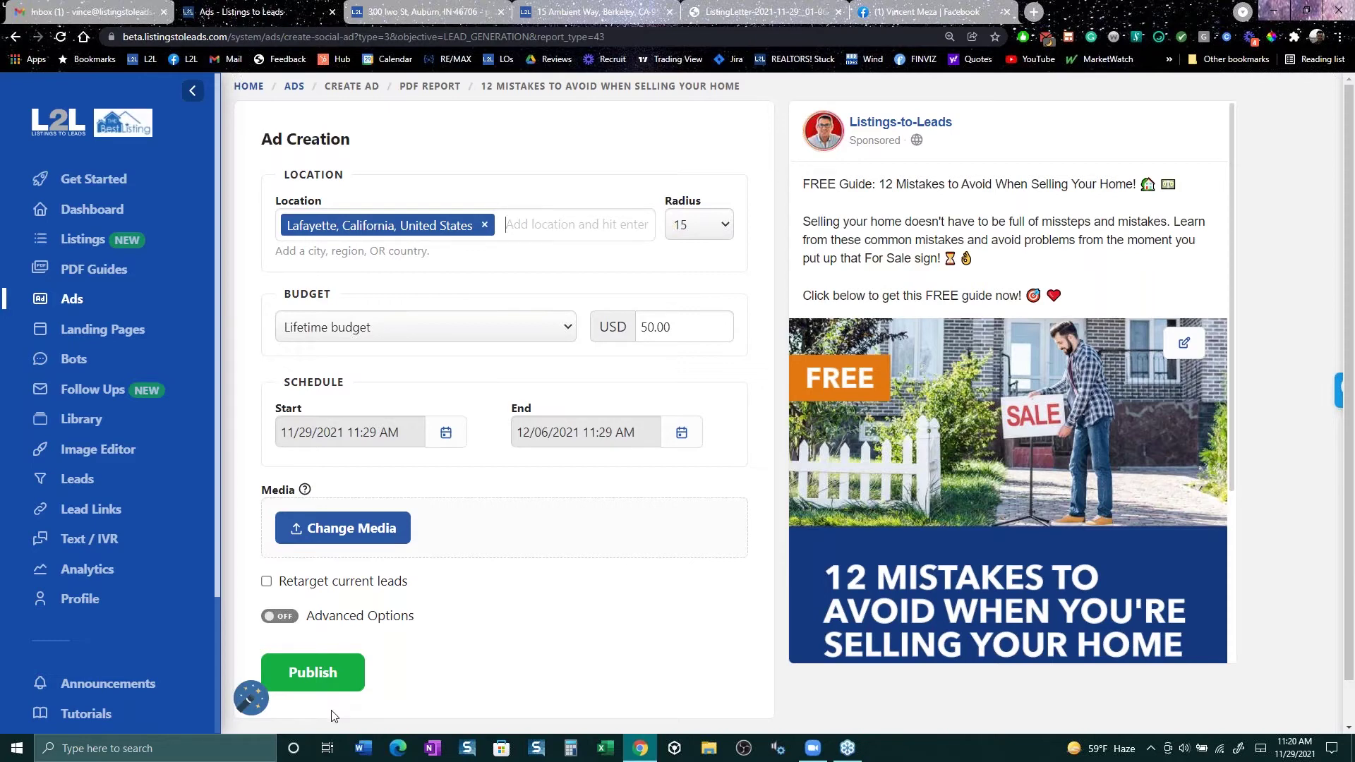
click(360, 616)
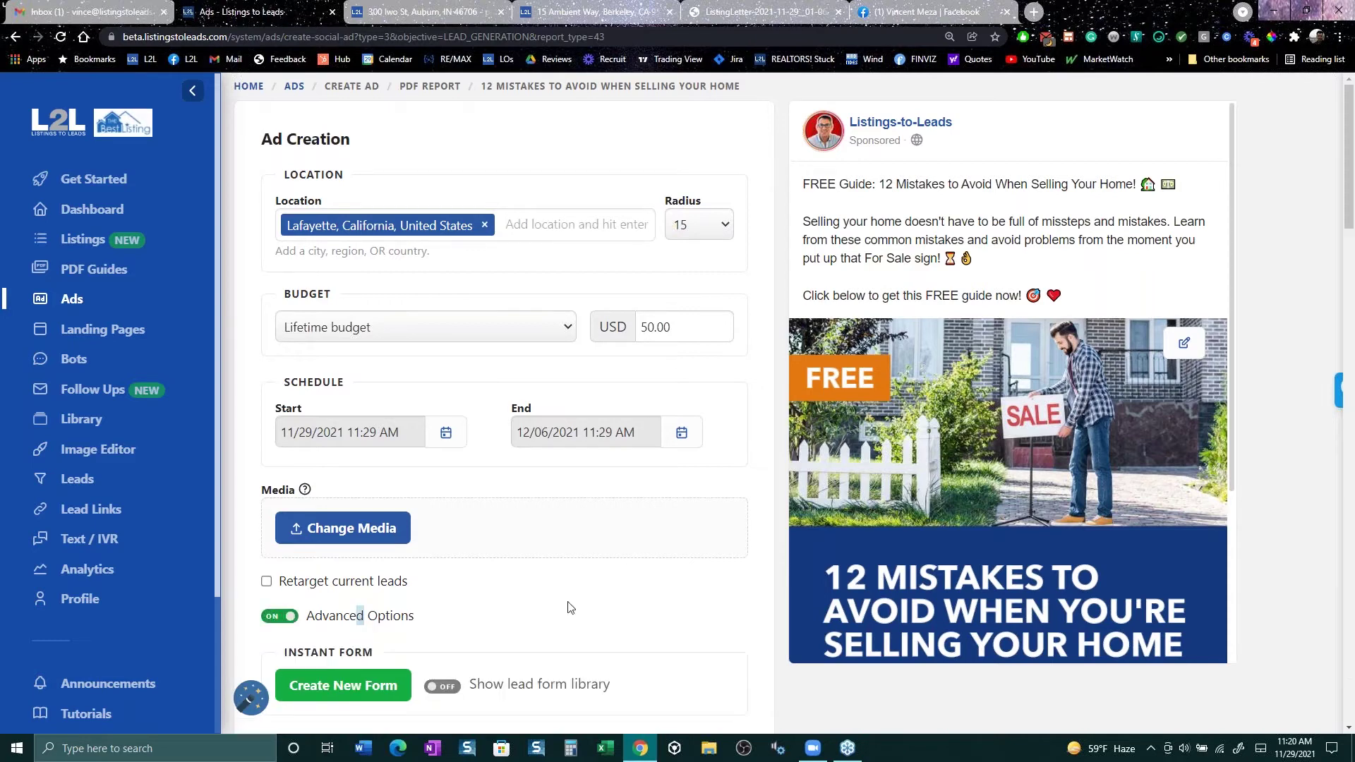
scroll(574, 605, down, 3)
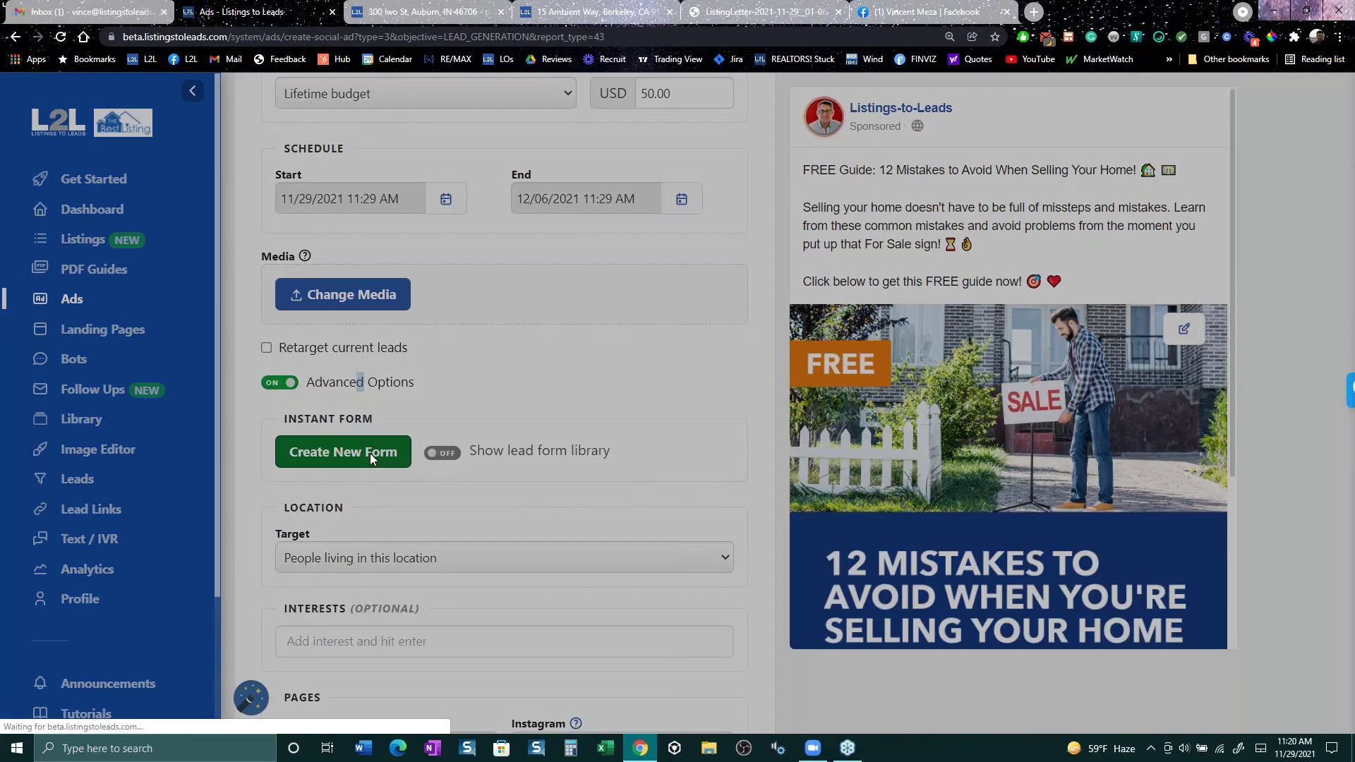
Step: Build a new Instant Form with a time frame to sell question, then close the form builder
click(370, 453)
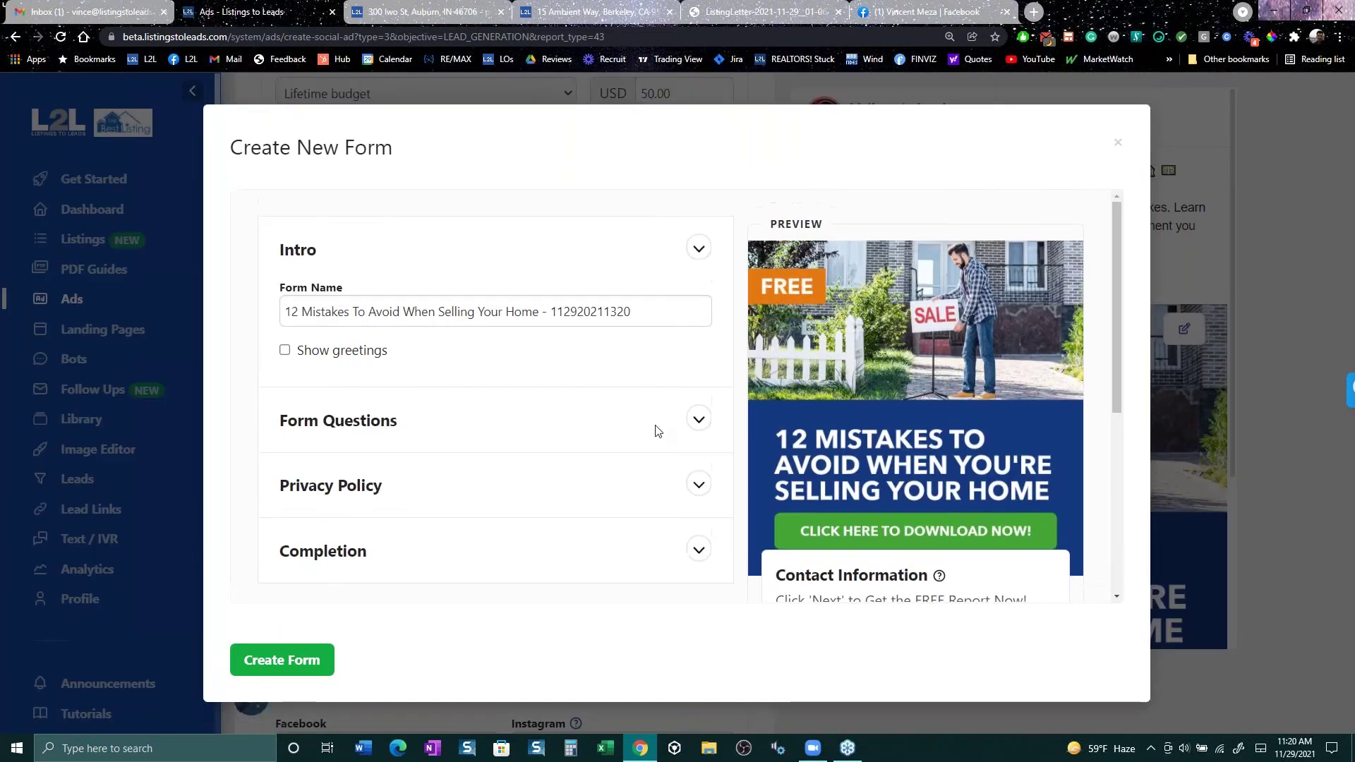
click(696, 421)
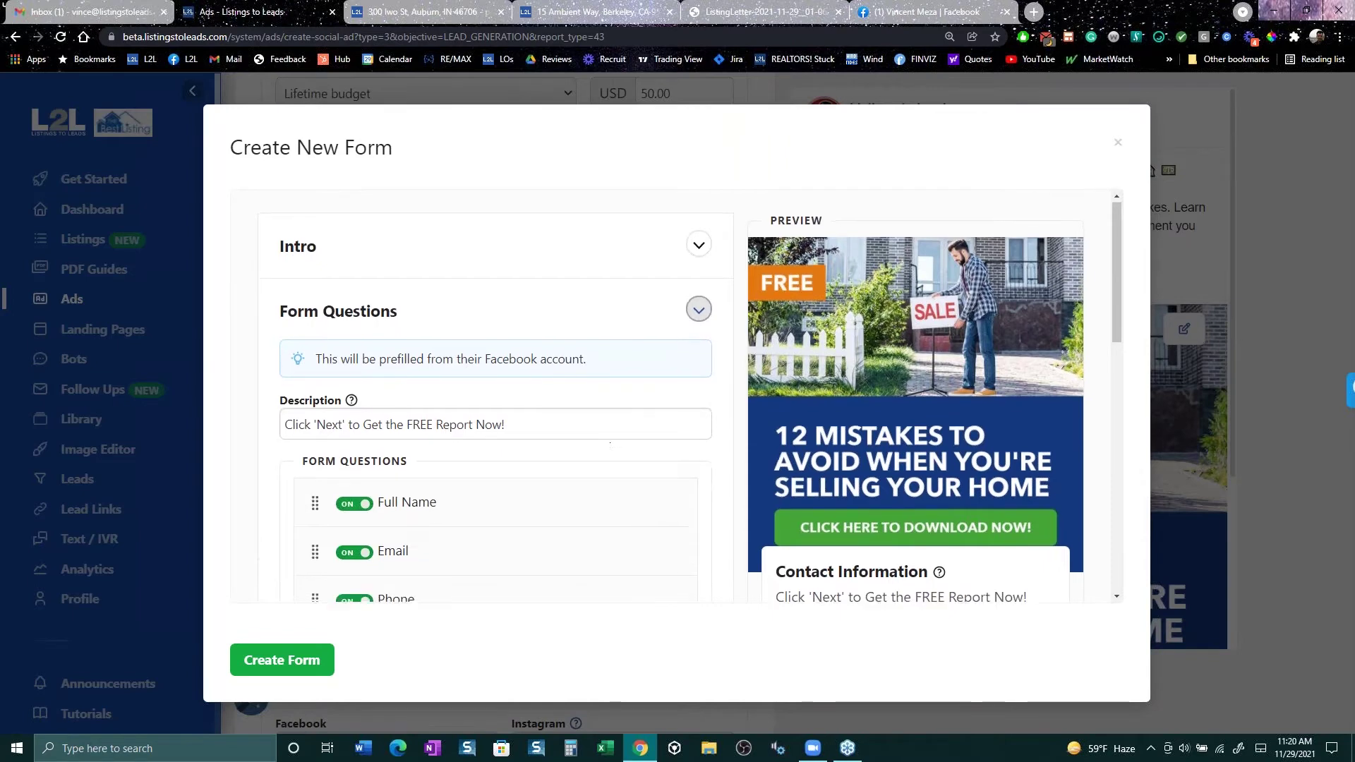
scroll(353, 487, down, 2)
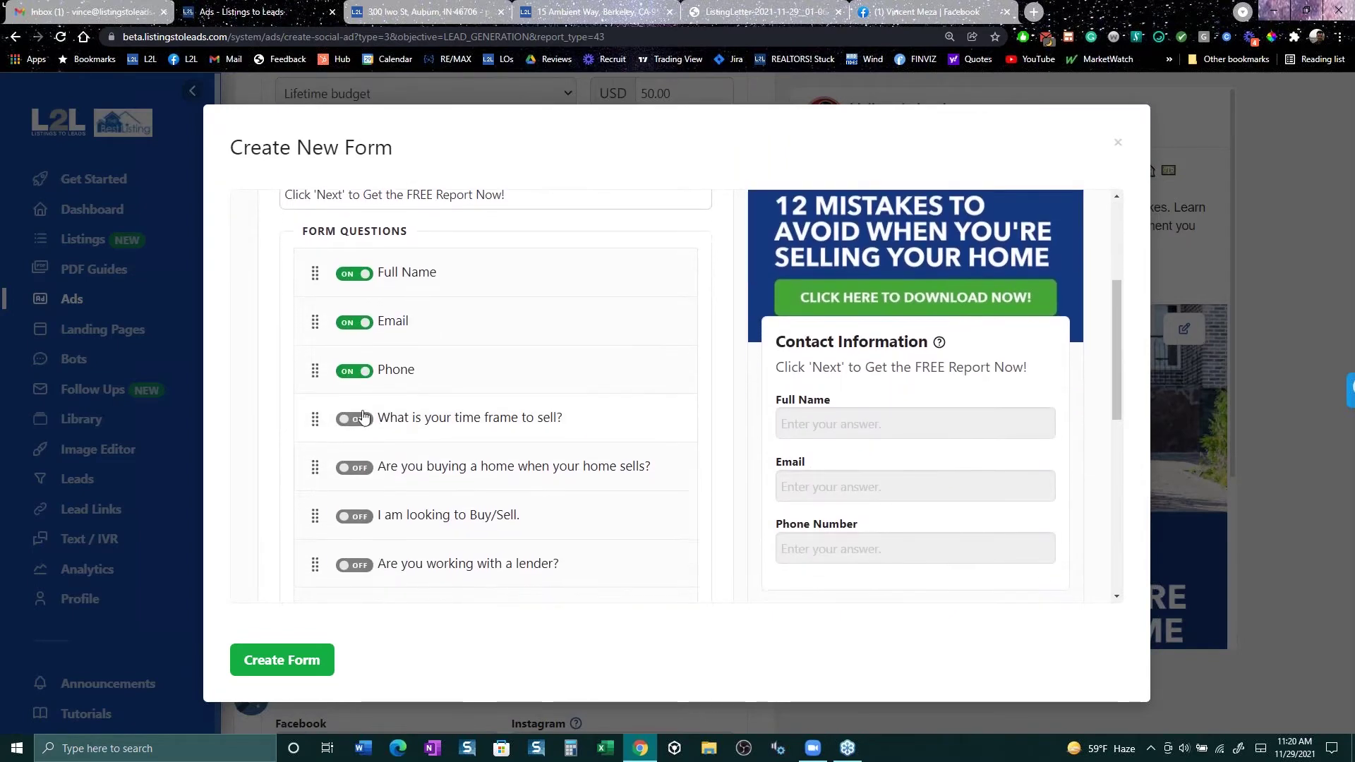
click(366, 419)
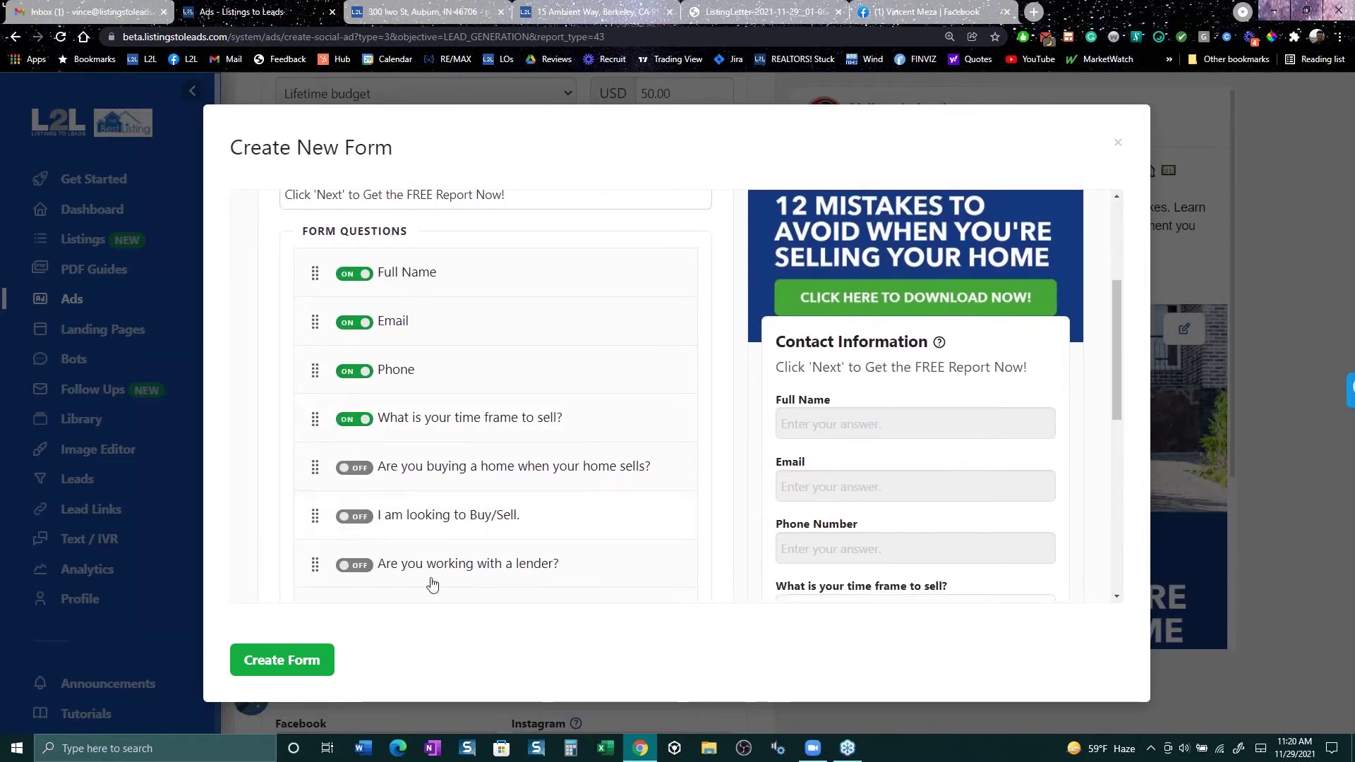
scroll(873, 497, down, 3)
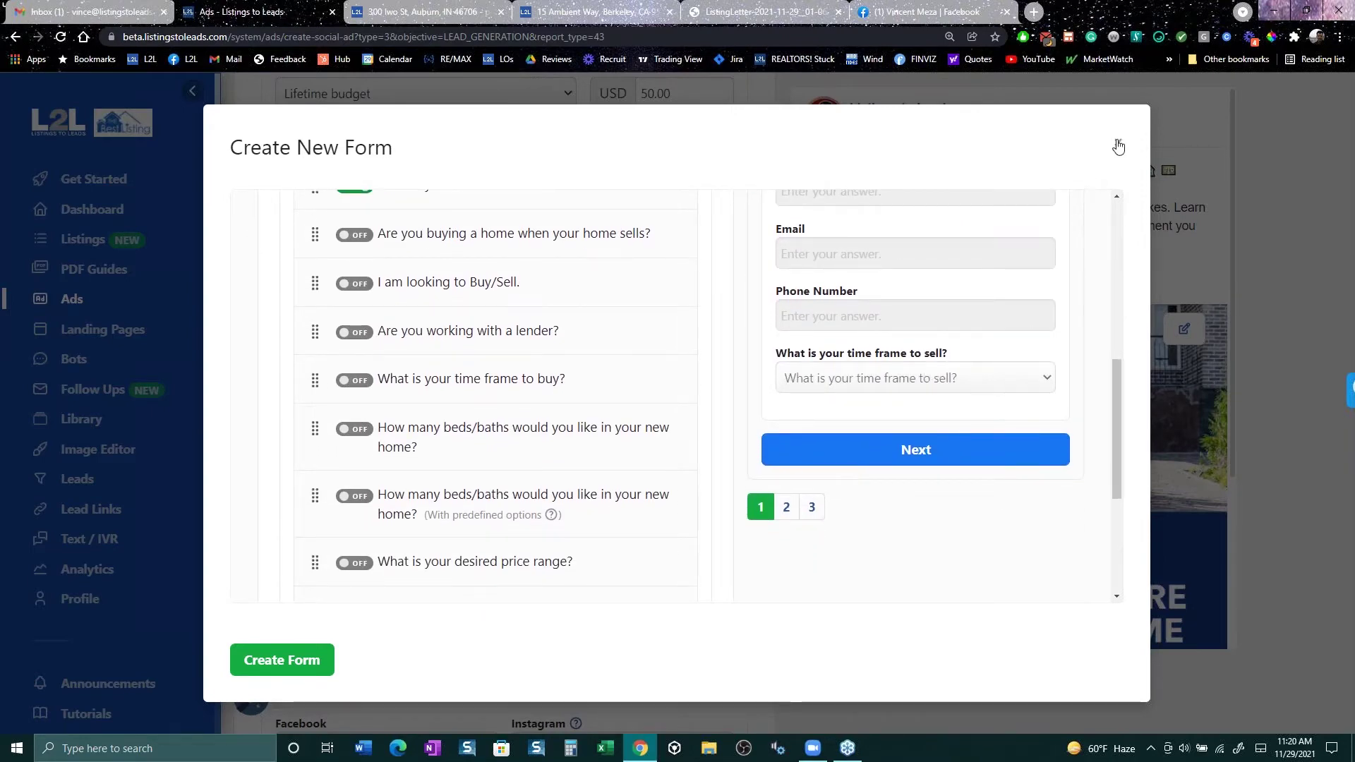
drag(1120, 372, 1112, 334)
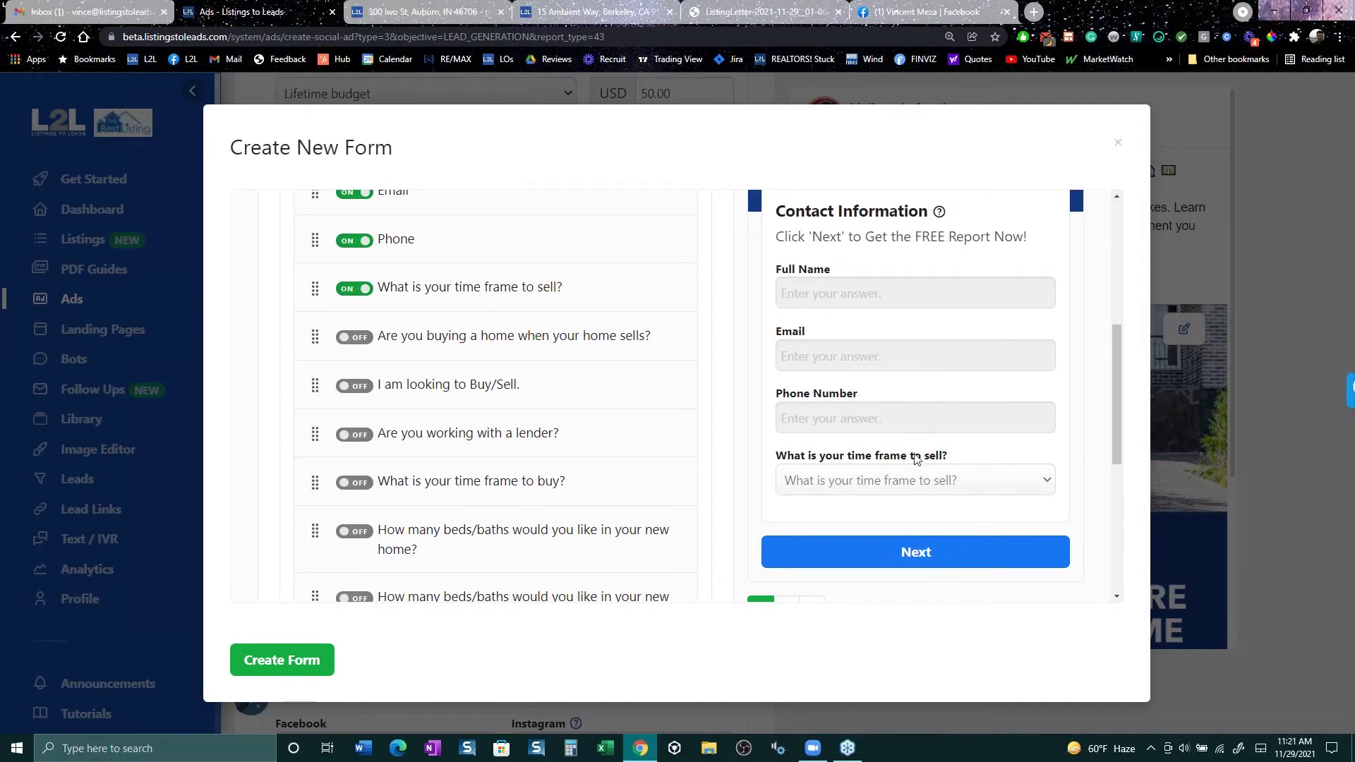
click(1119, 145)
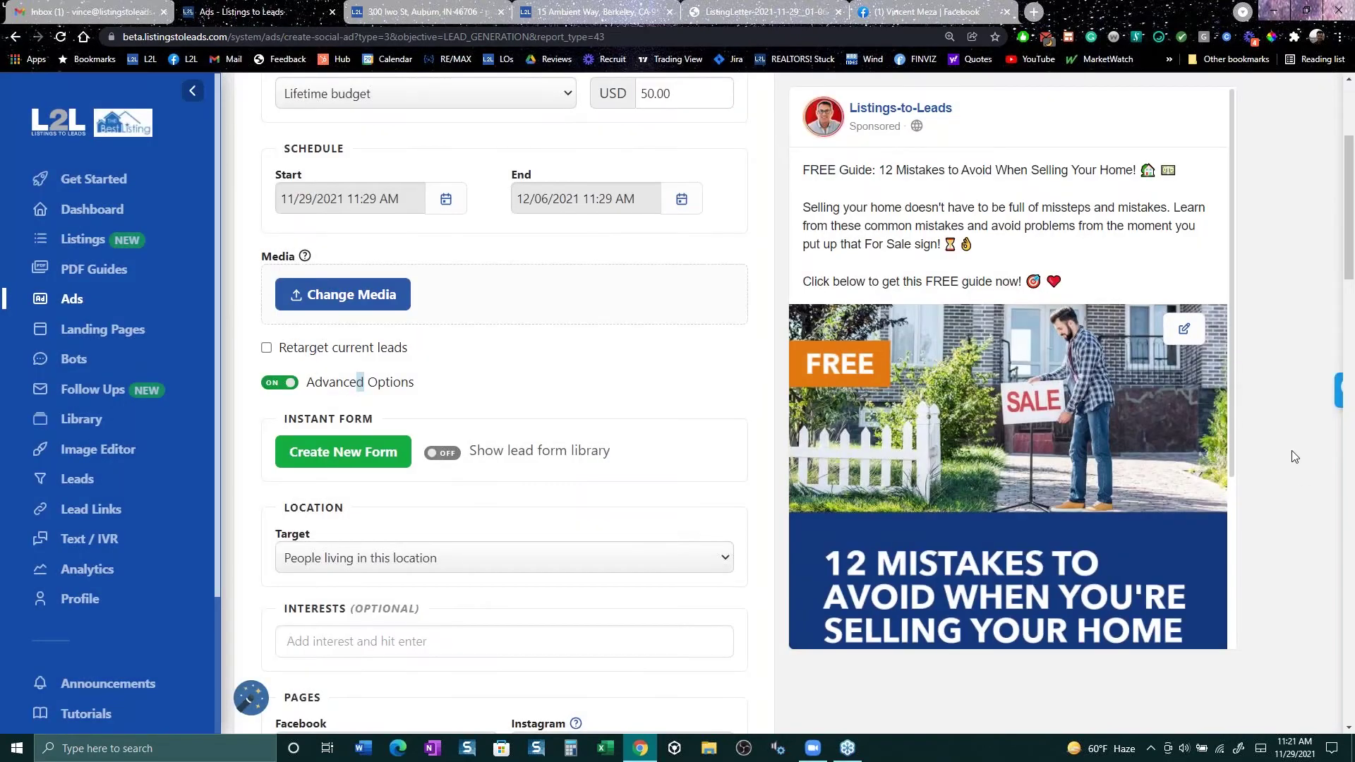
click(953, 17)
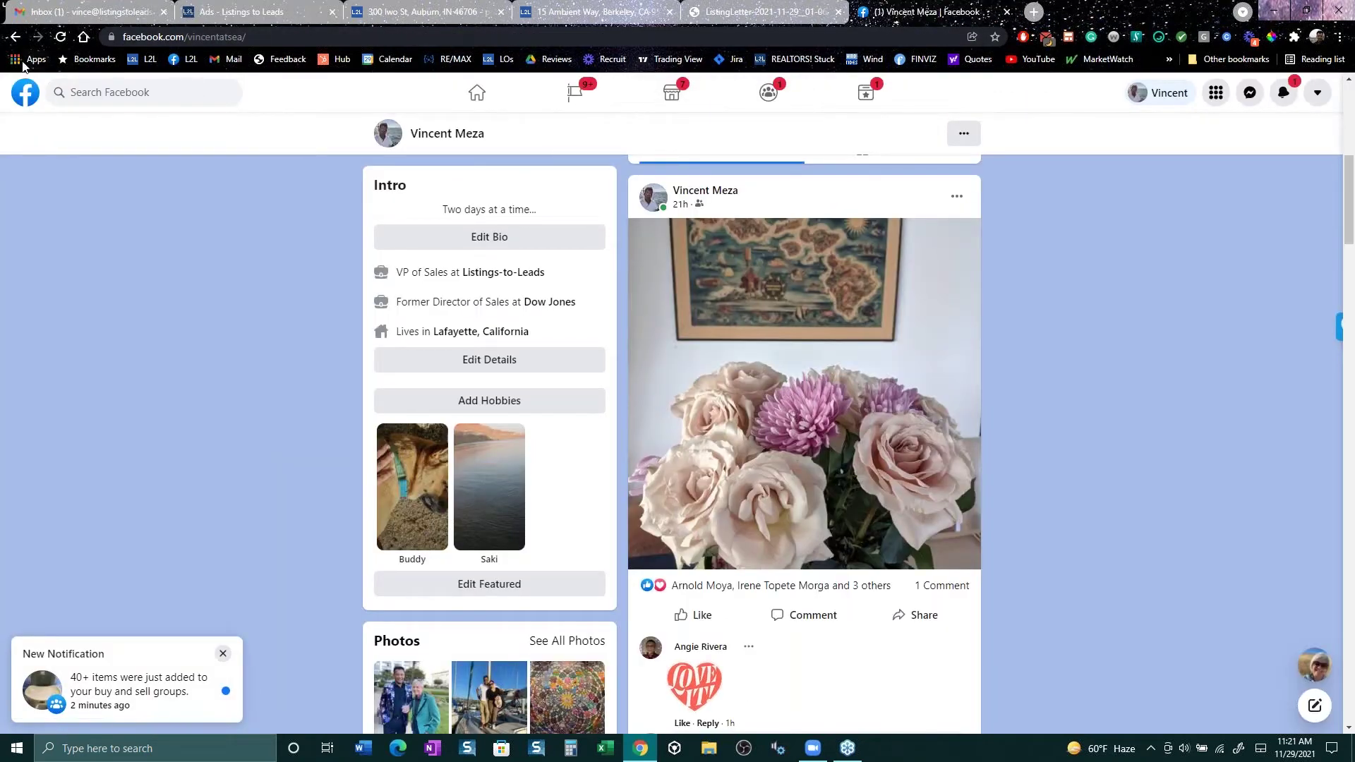
click(15, 36)
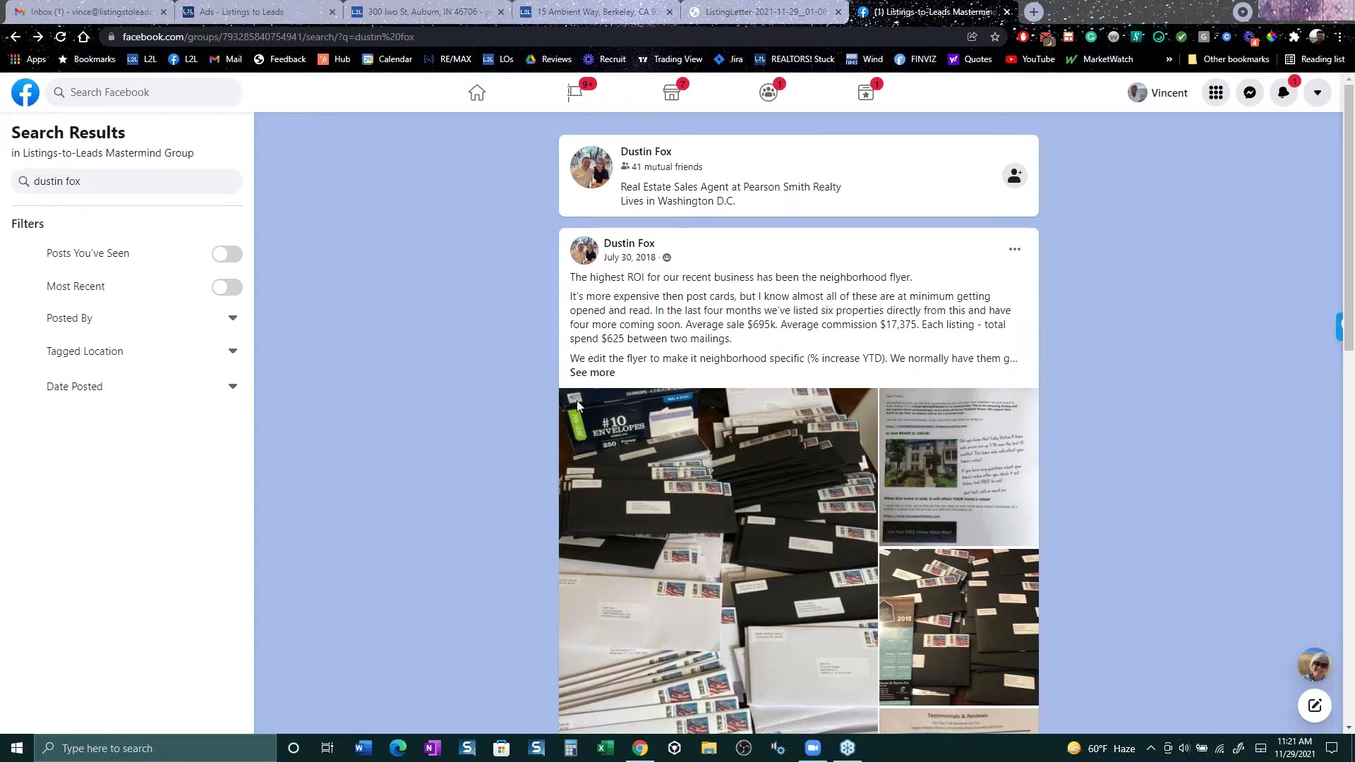
click(254, 12)
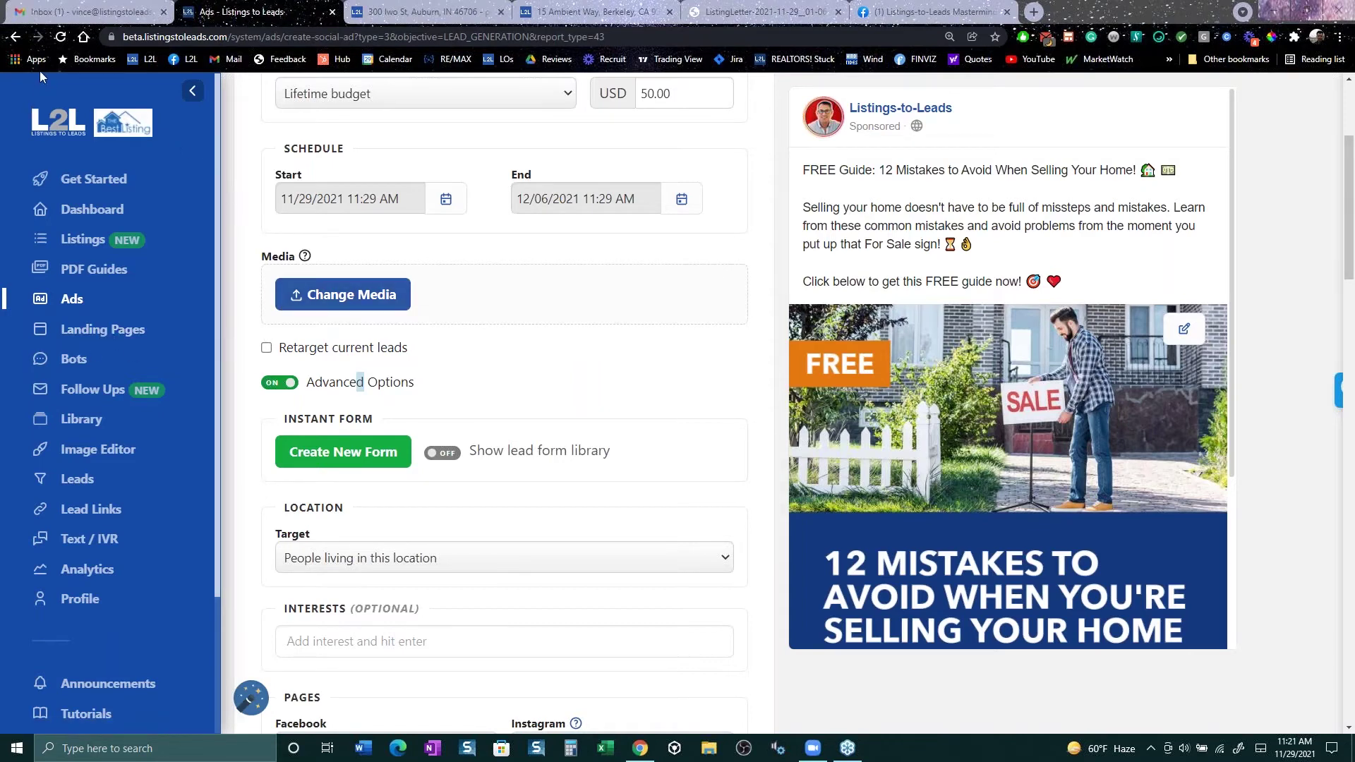
Step: Open the PDF Guides library and review the Color Theme choices, leaving eXp Realty unchanged
click(79, 271)
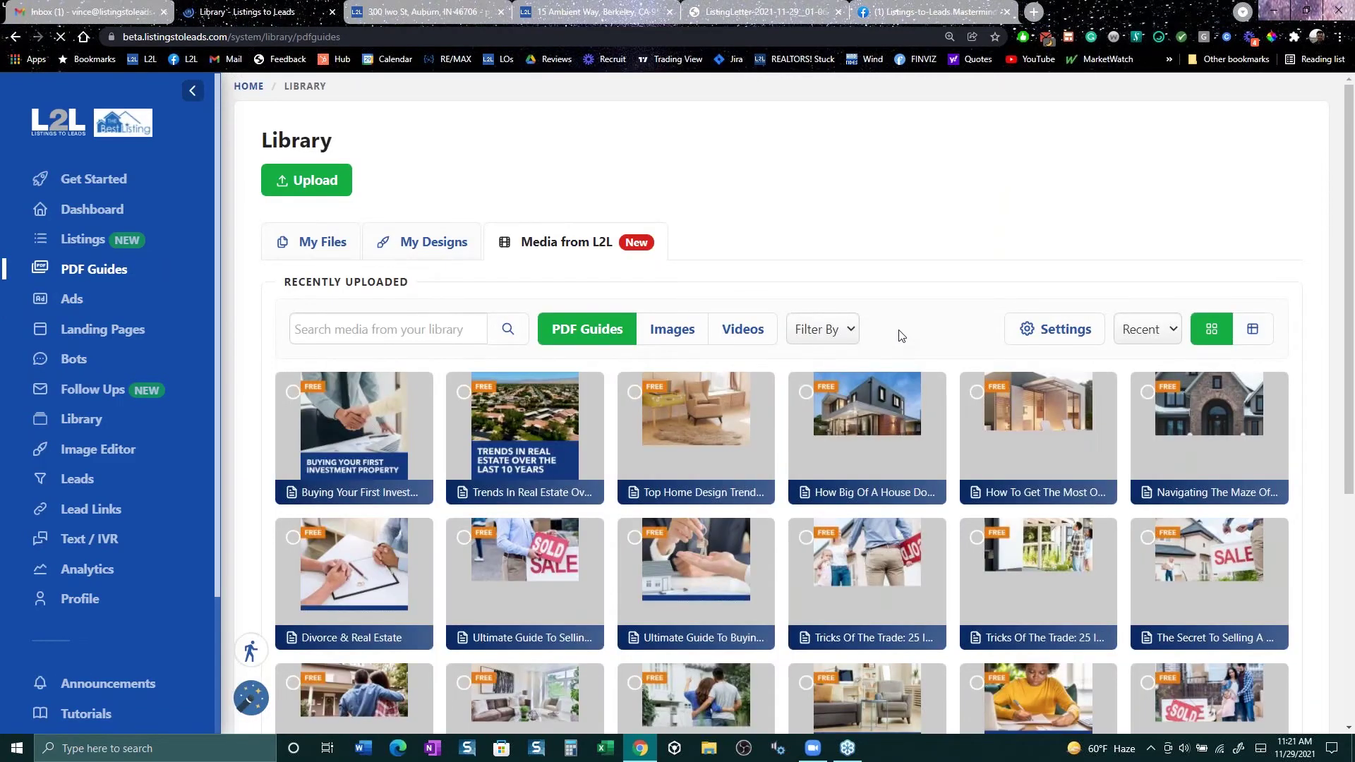
click(1076, 330)
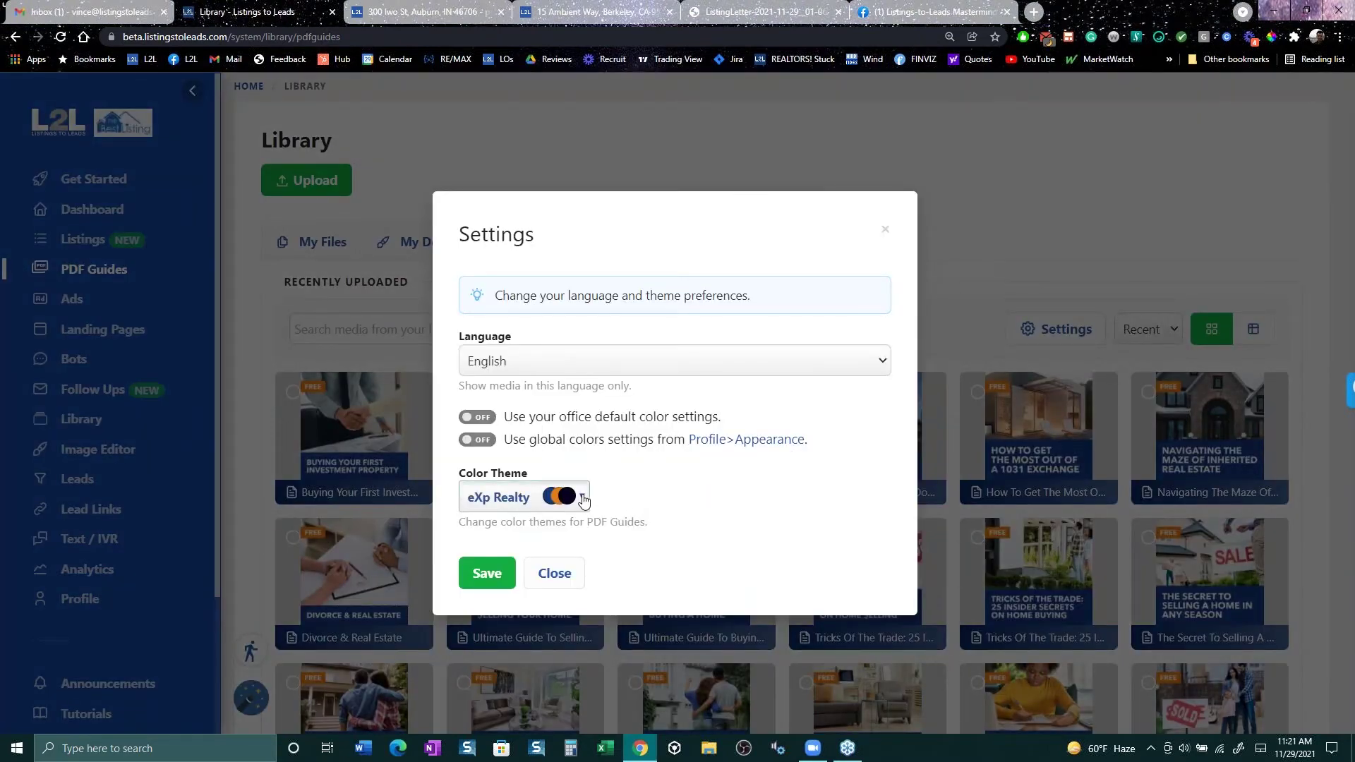
click(583, 500)
scroll(574, 659, down, 2)
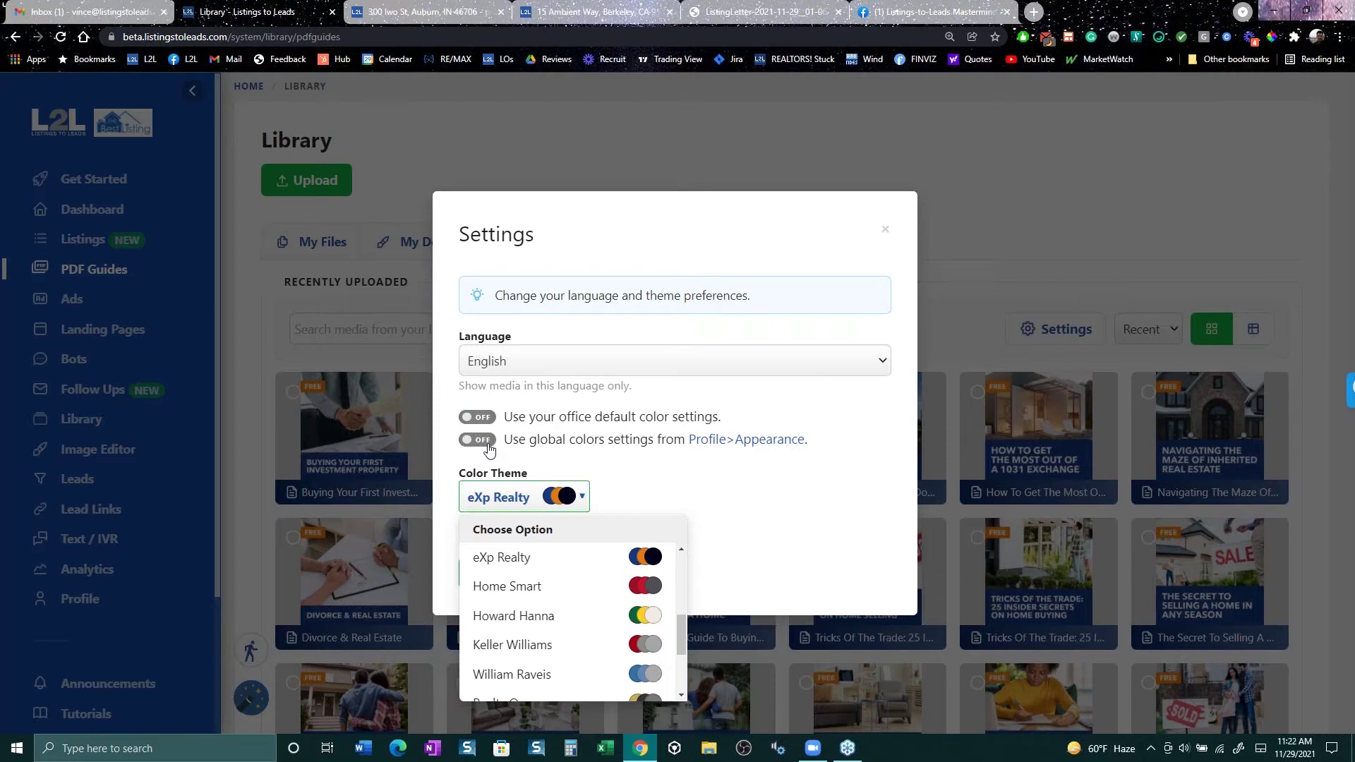
scroll(557, 621, down, 2)
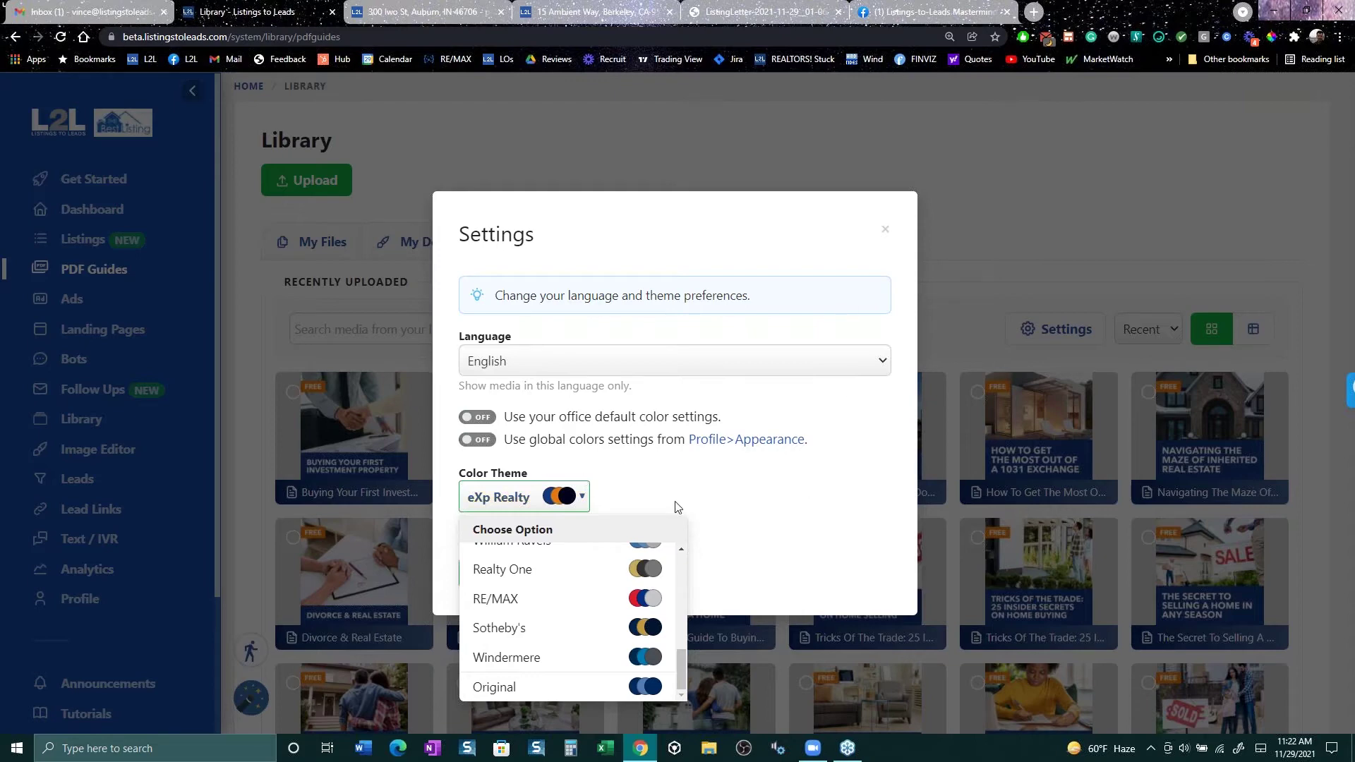
click(886, 232)
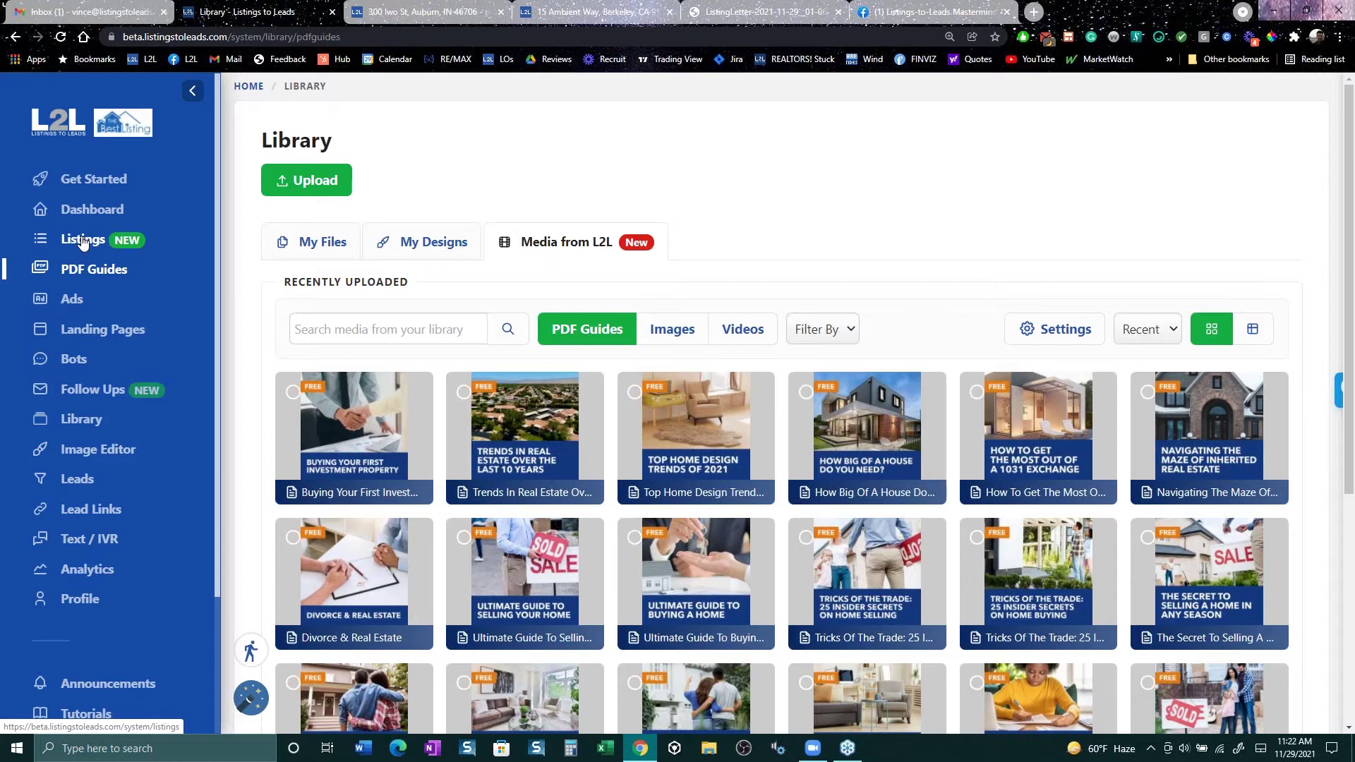
click(83, 240)
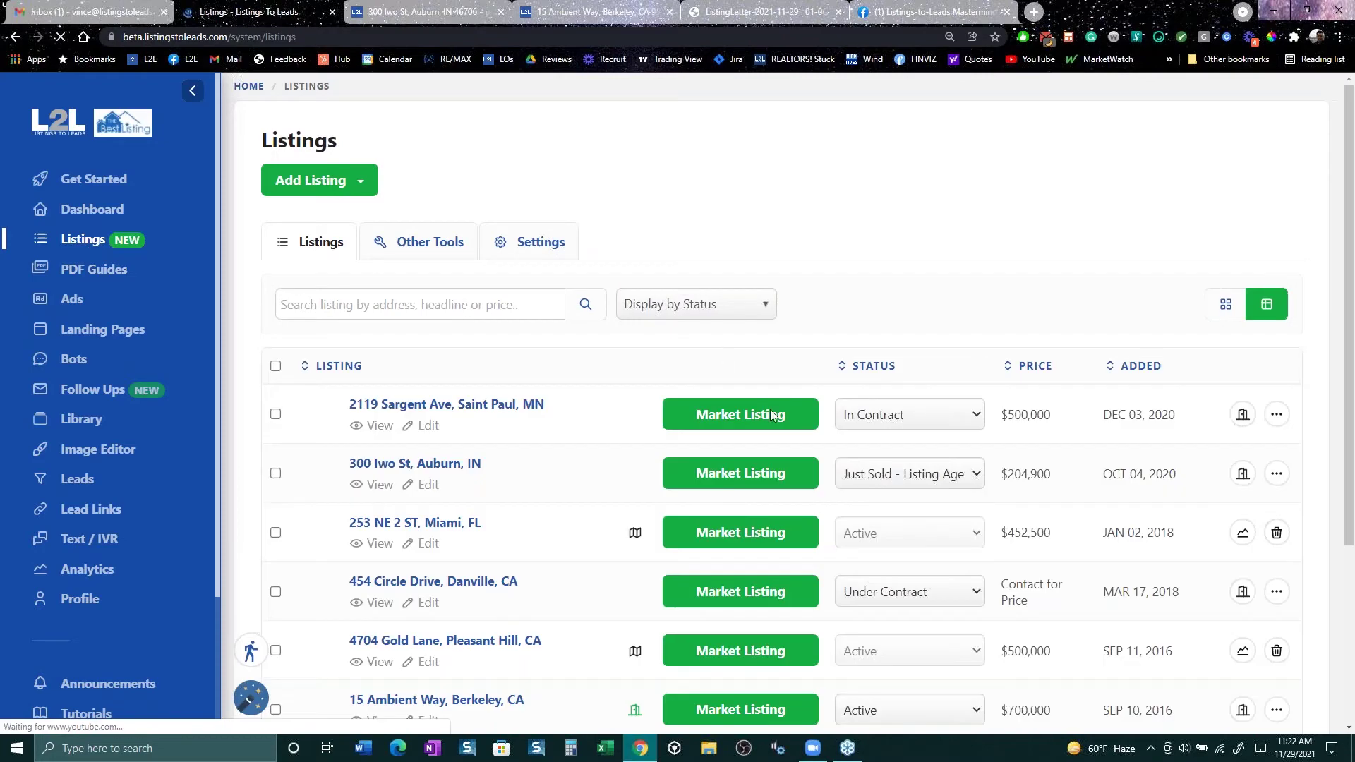
scroll(727, 418, down, 3)
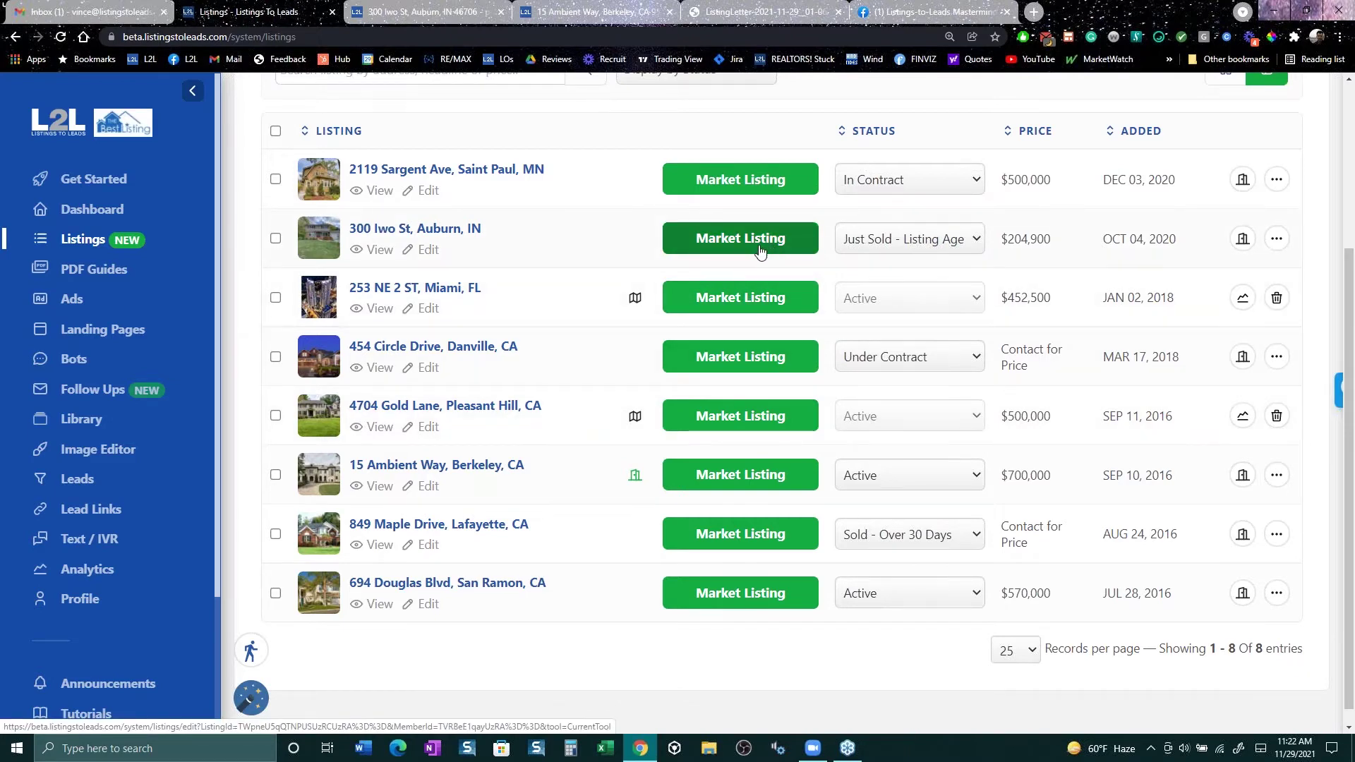
scroll(738, 353, down, 1)
click(754, 458)
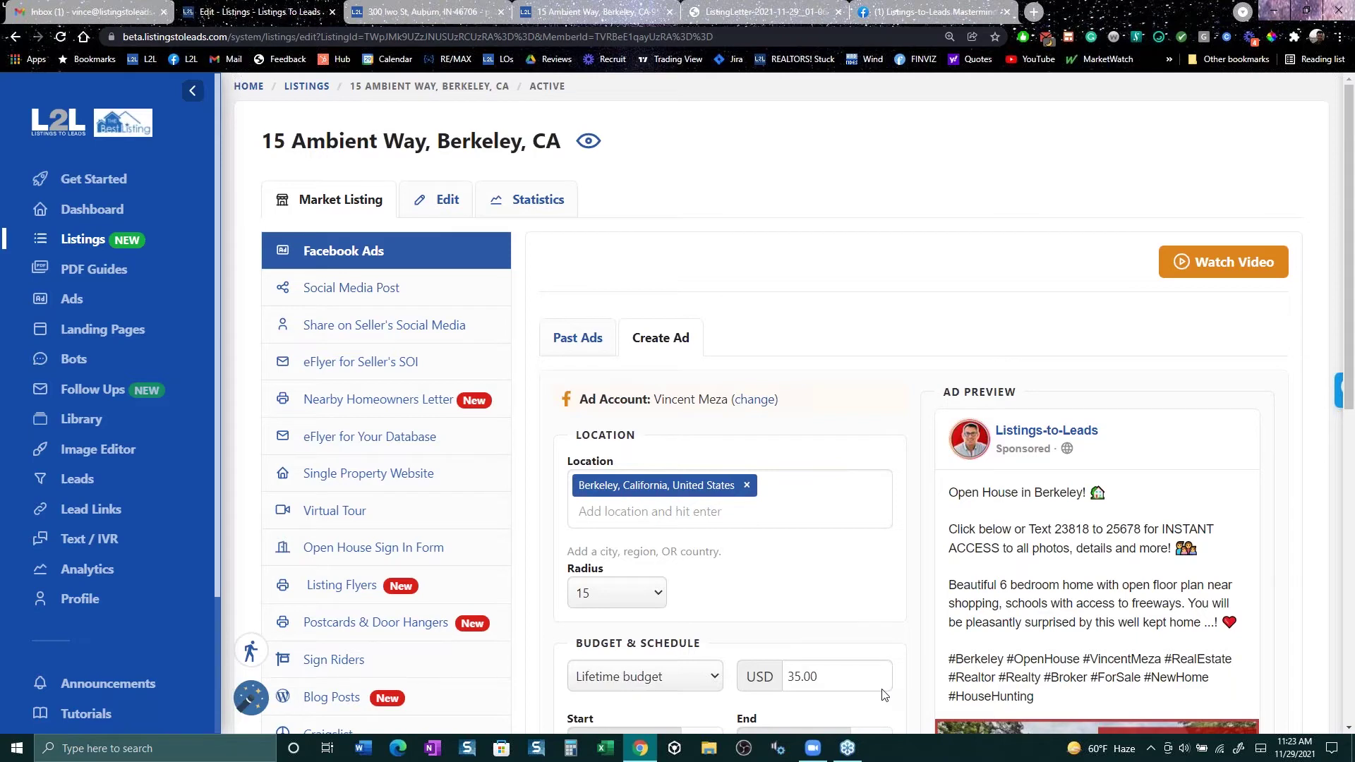
click(396, 290)
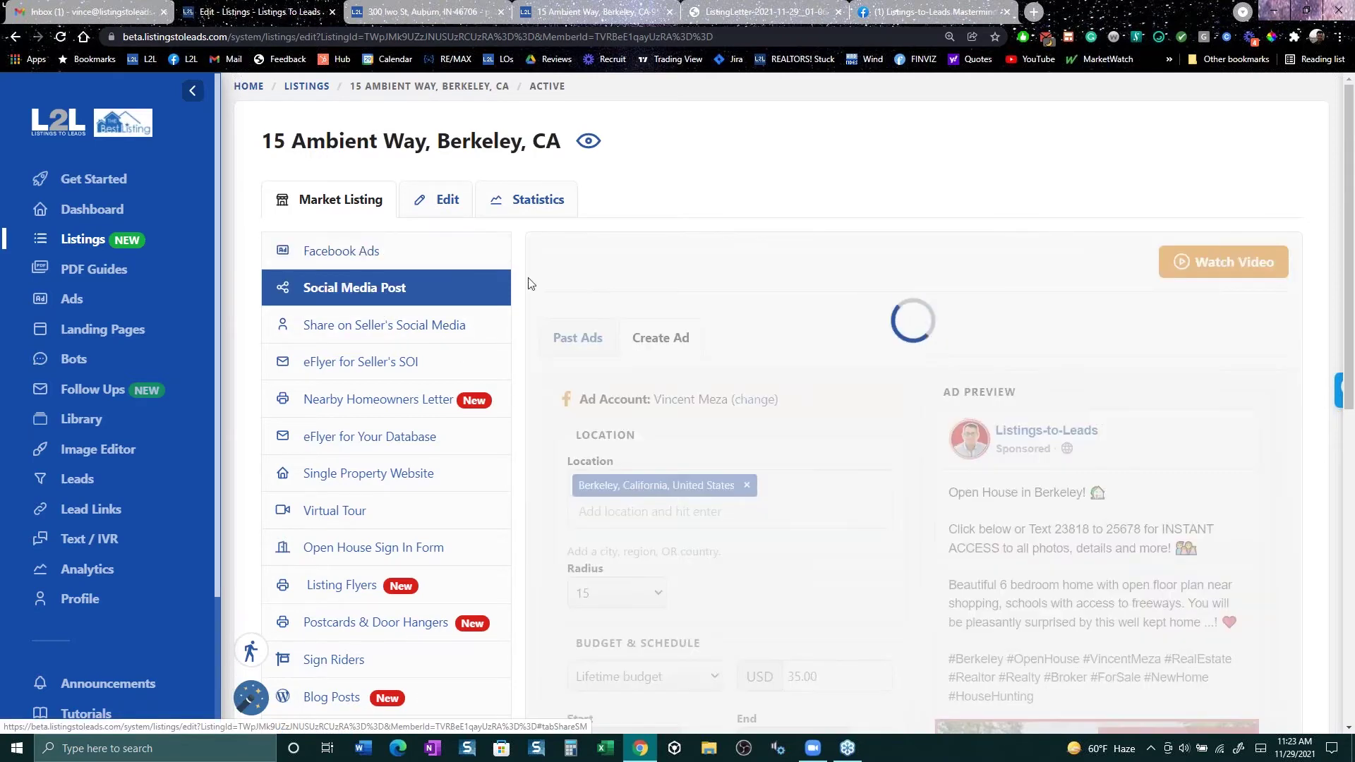
scroll(897, 370, down, 2)
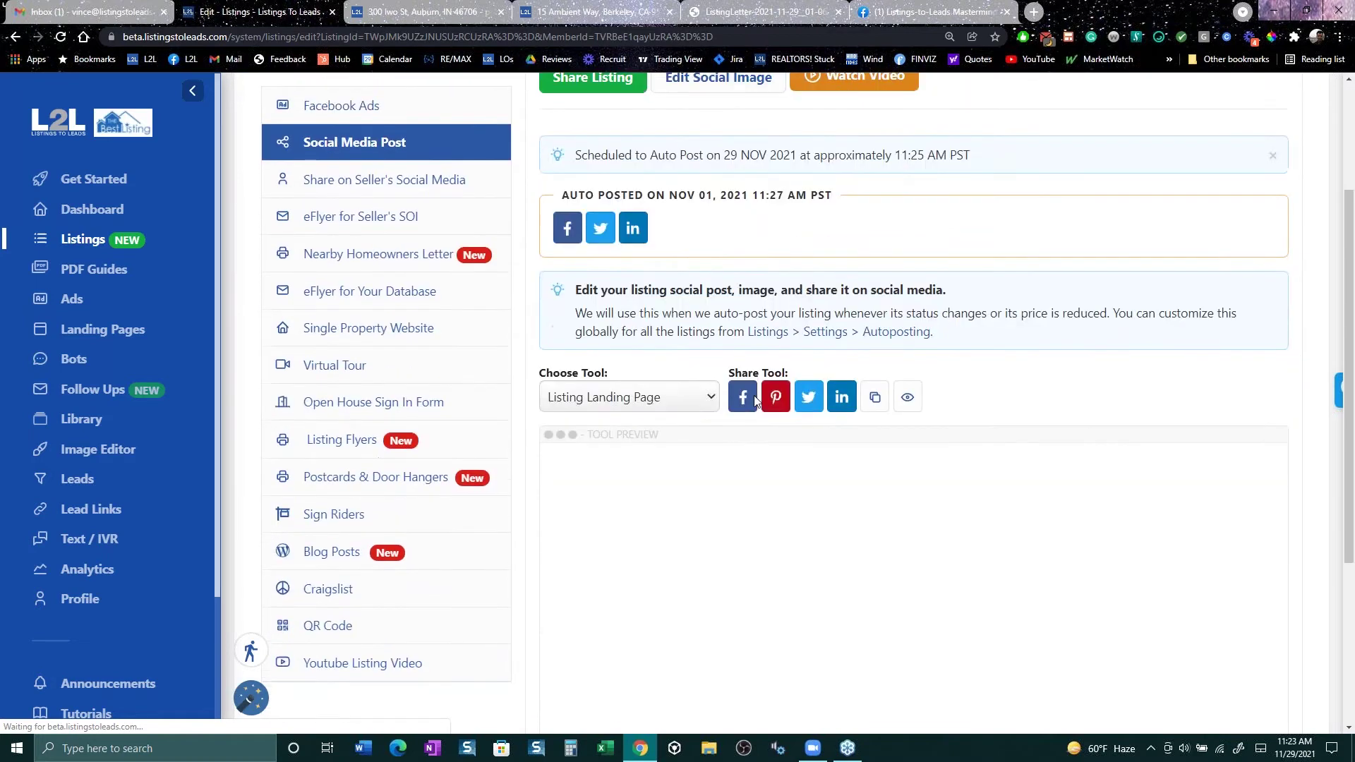
scroll(754, 400, down, 1)
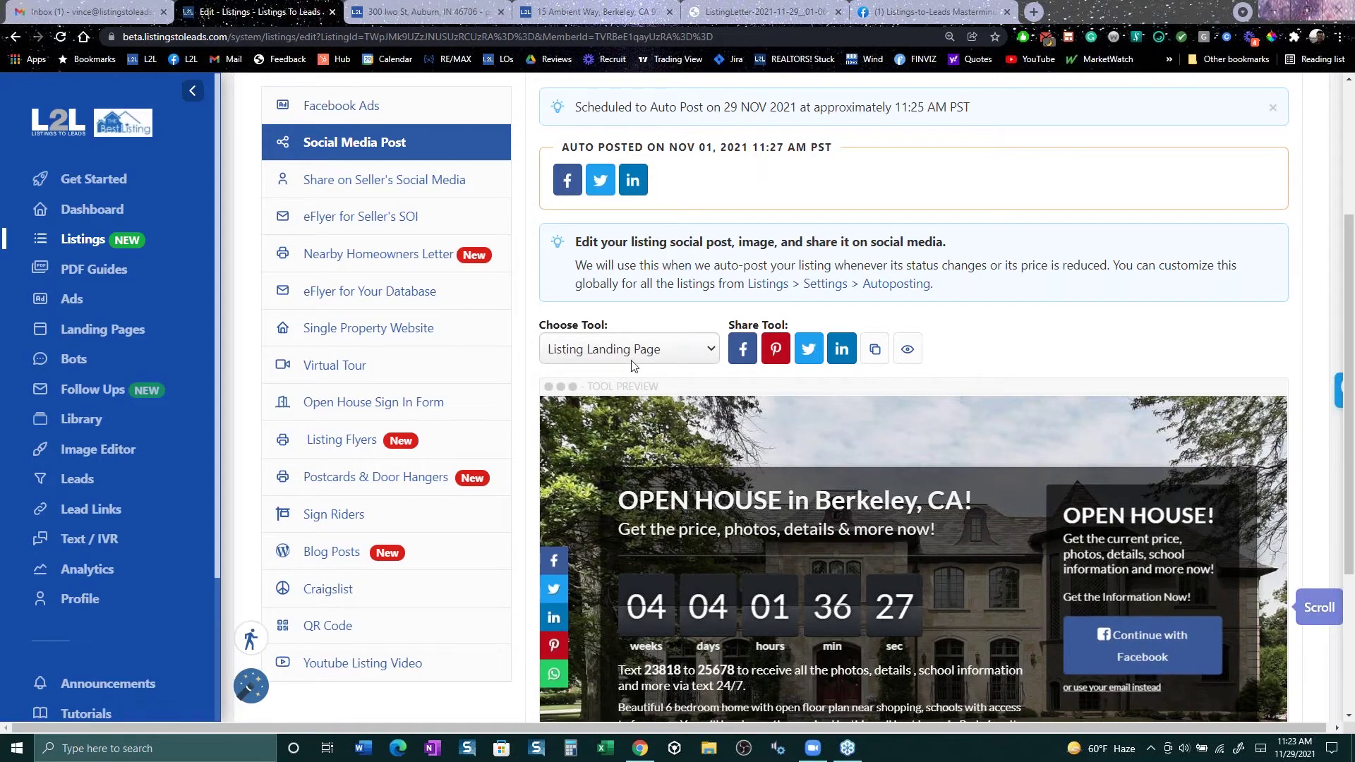
Step: Open the listing editor showing status Active and headline 'Beautiful 6 Bedroom Home'
scroll(632, 366, up, 2)
scroll(439, 199, up, 1)
click(439, 199)
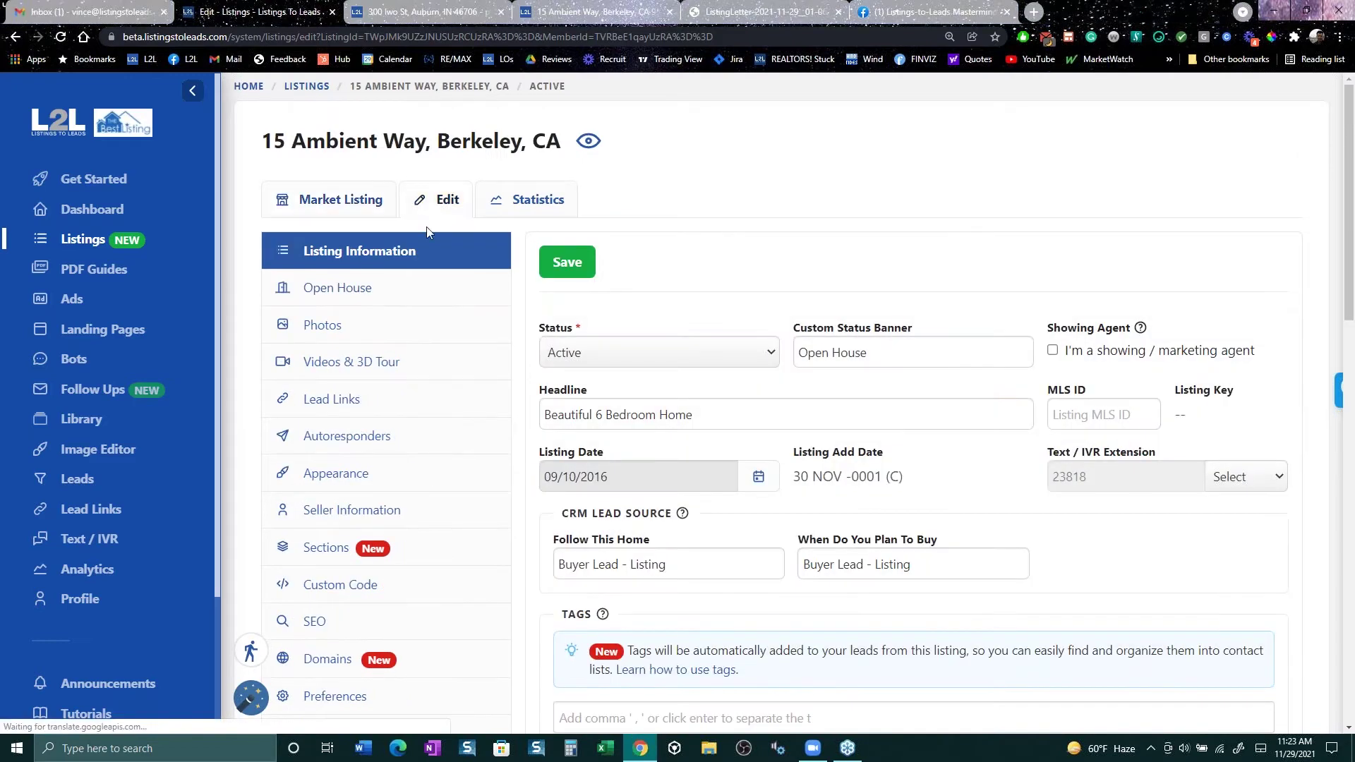
click(345, 327)
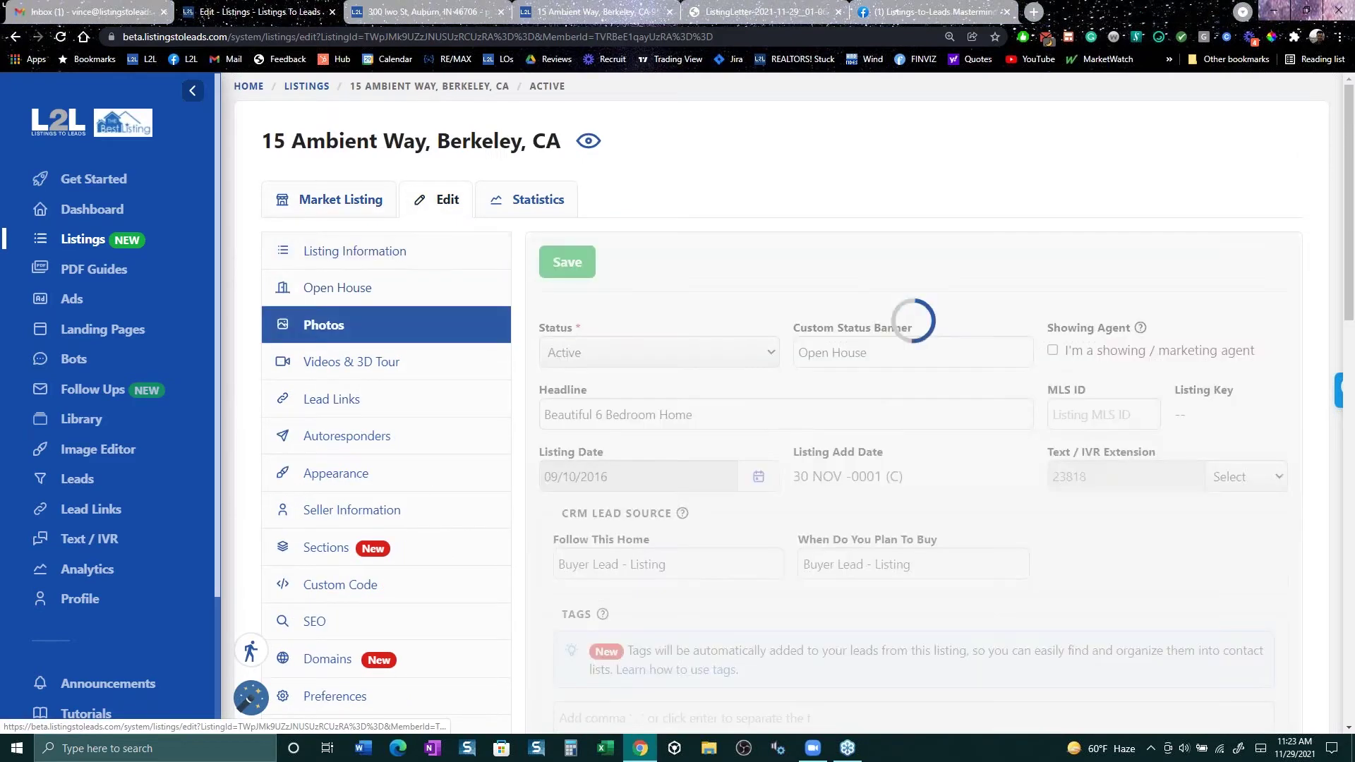
scroll(953, 645, down, 3)
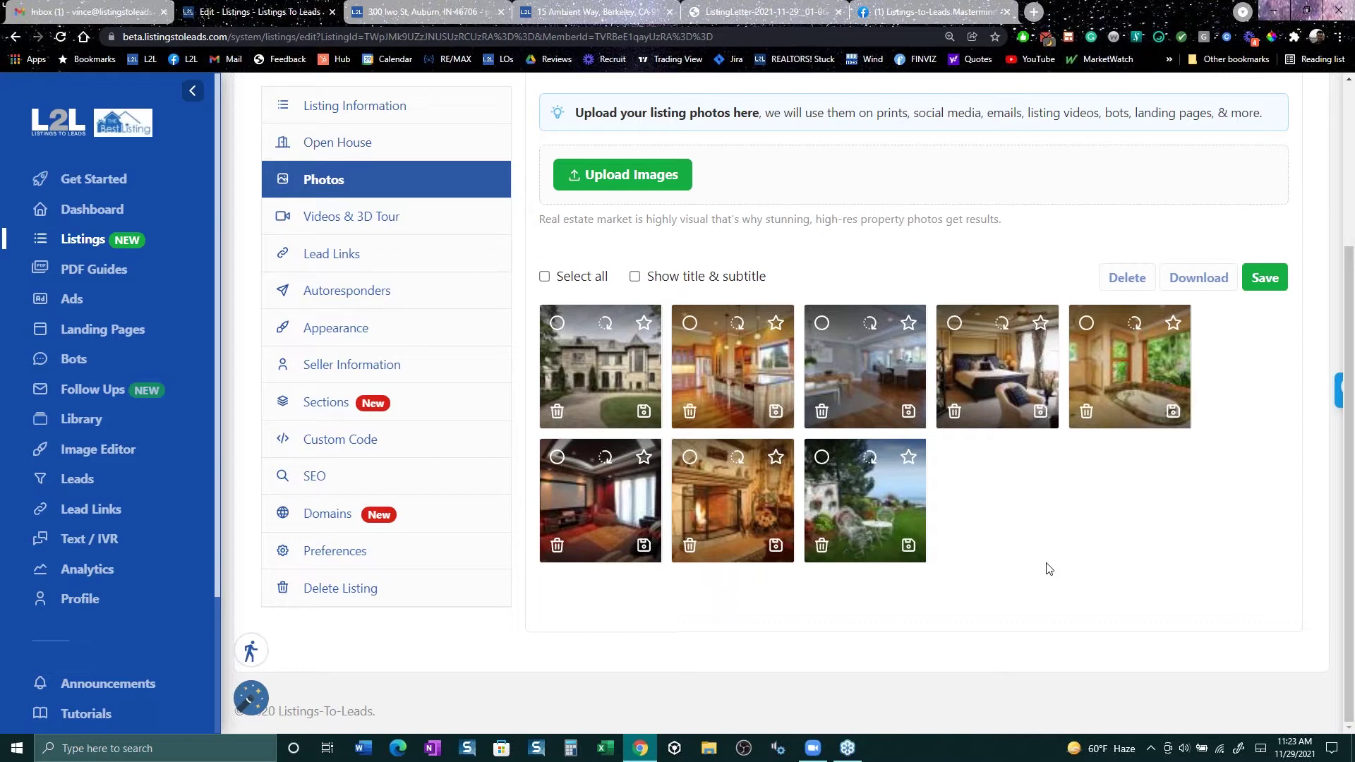
scroll(980, 548, up, 3)
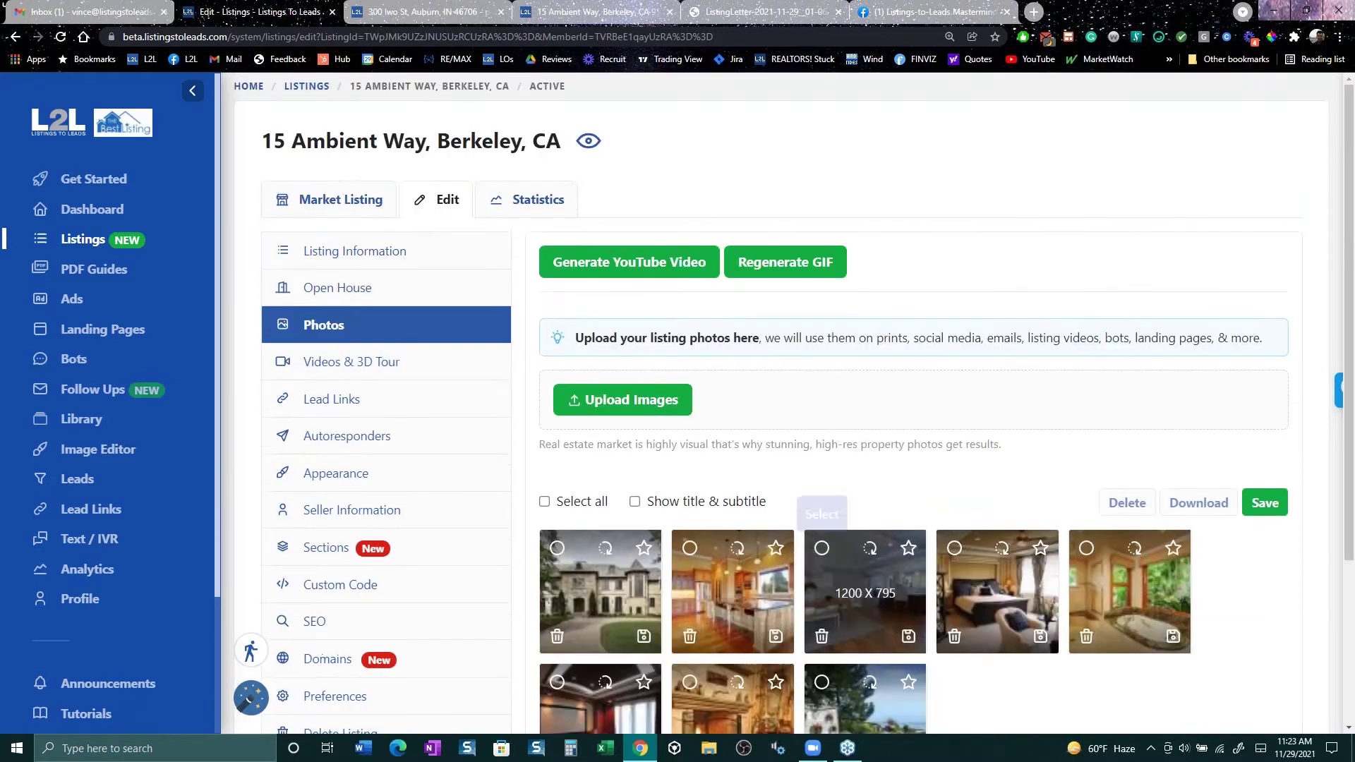
click(353, 200)
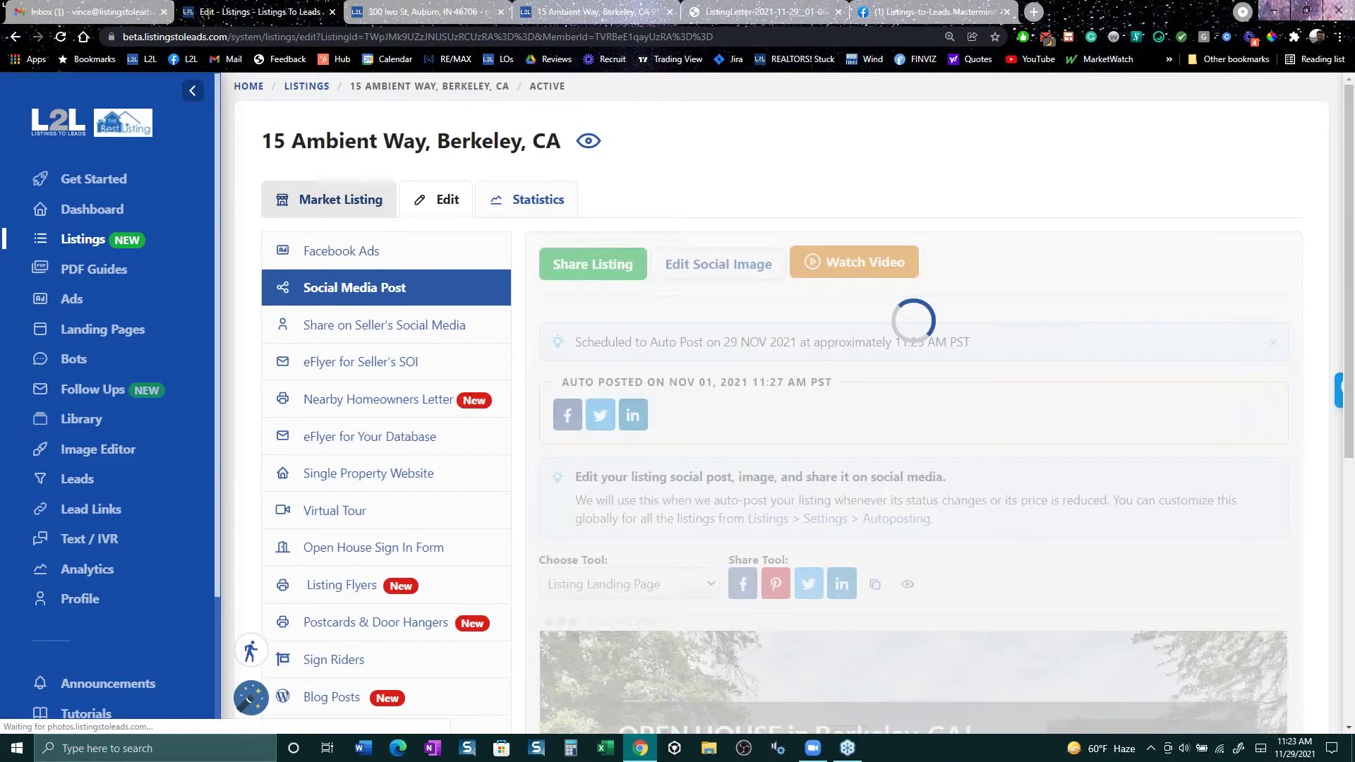
click(342, 514)
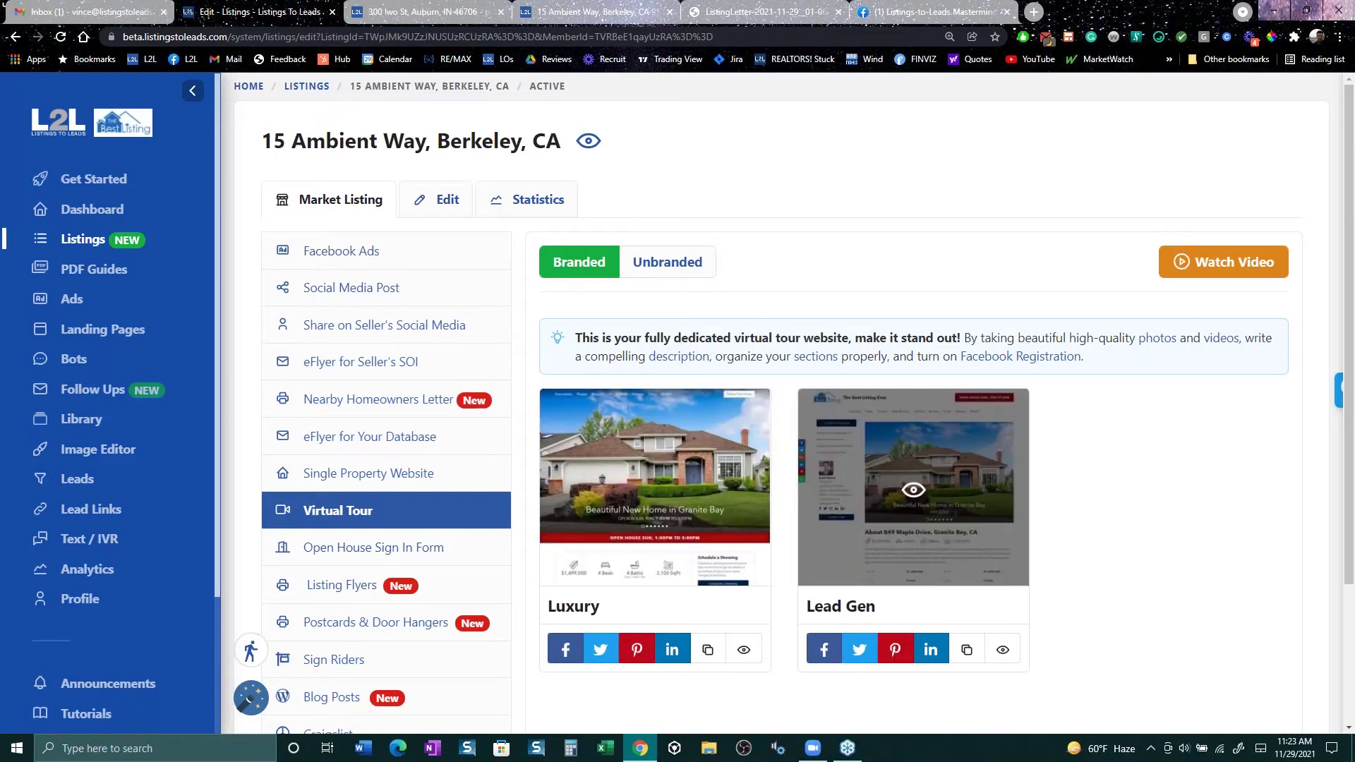
click(929, 492)
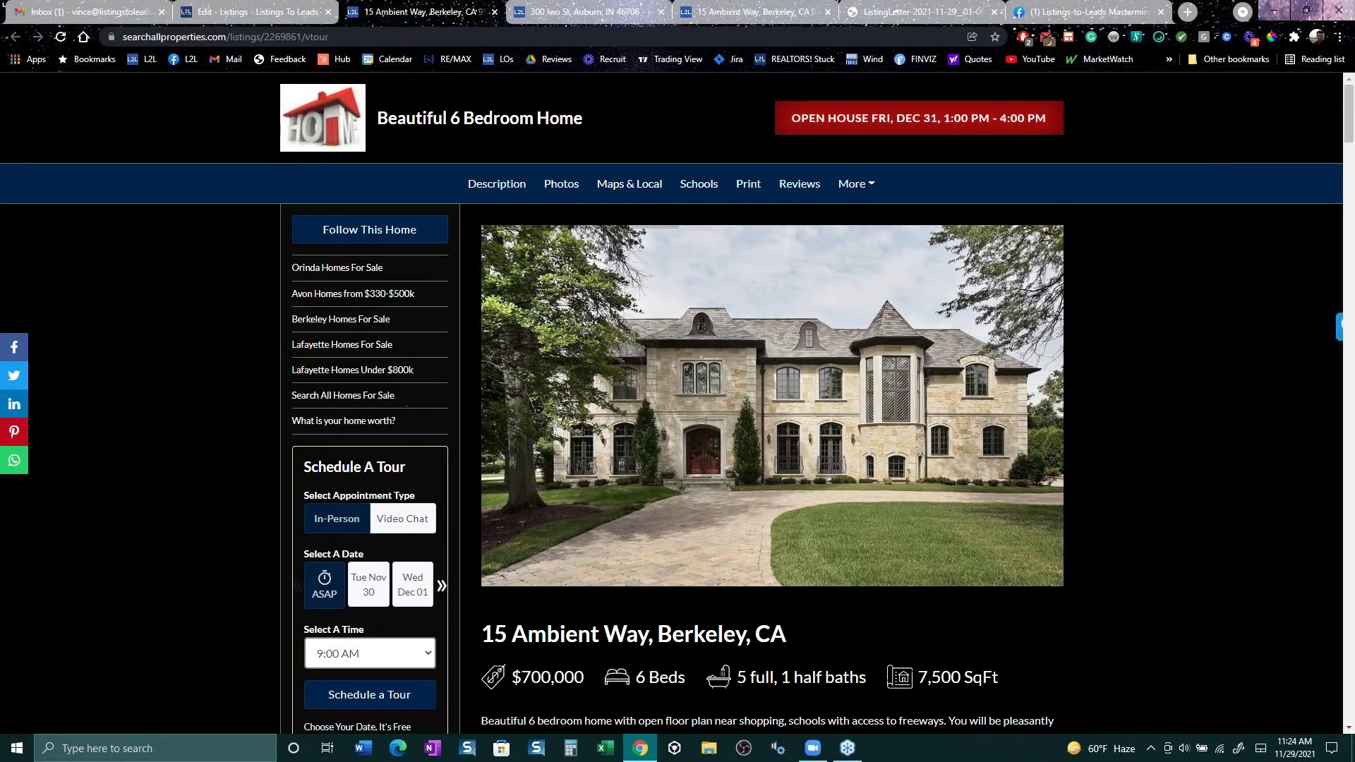
click(275, 12)
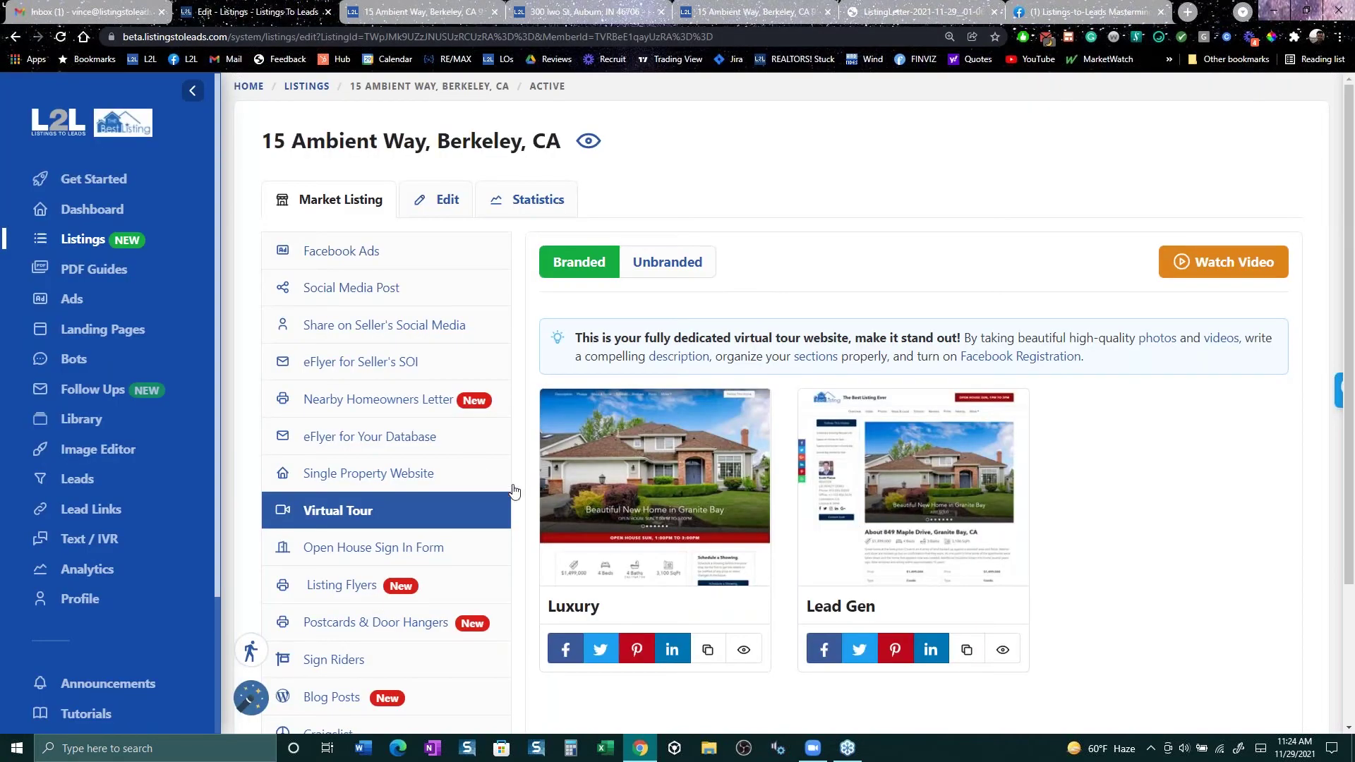
click(652, 490)
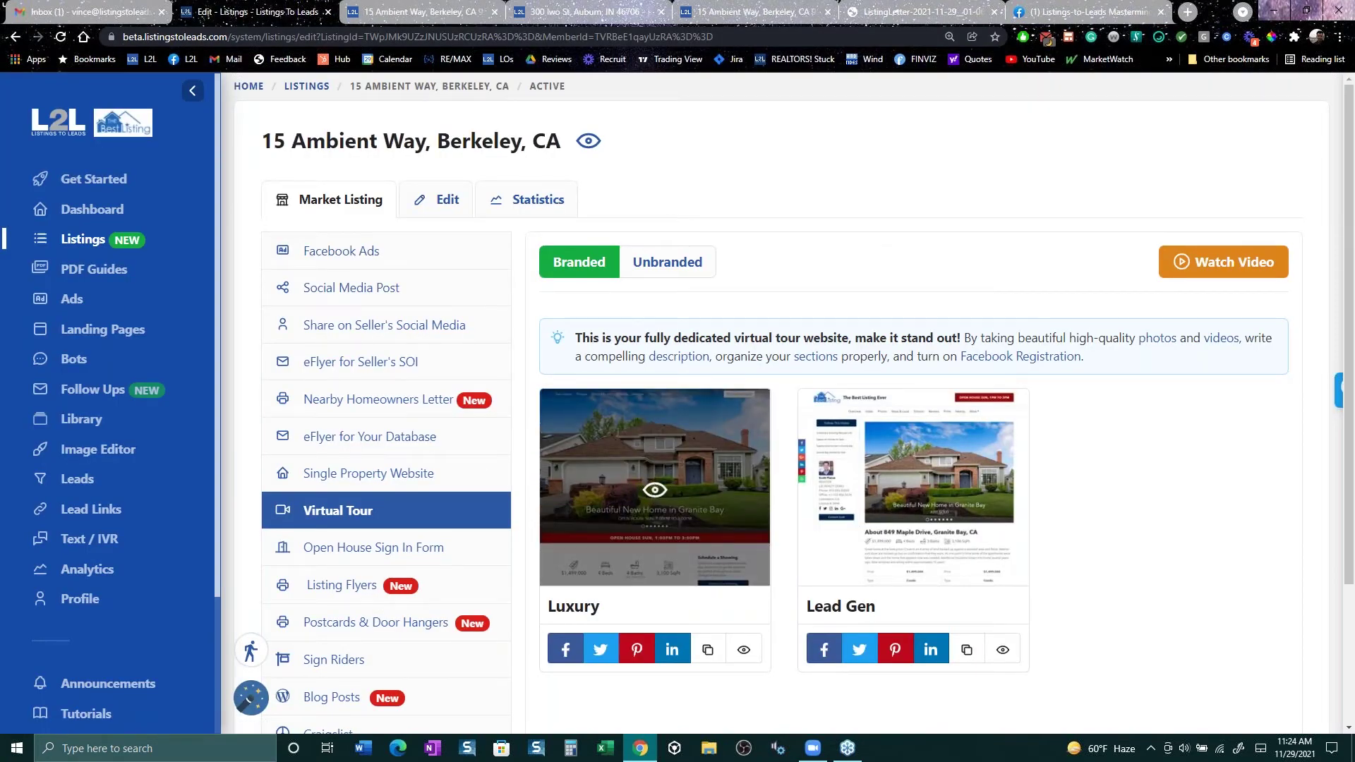
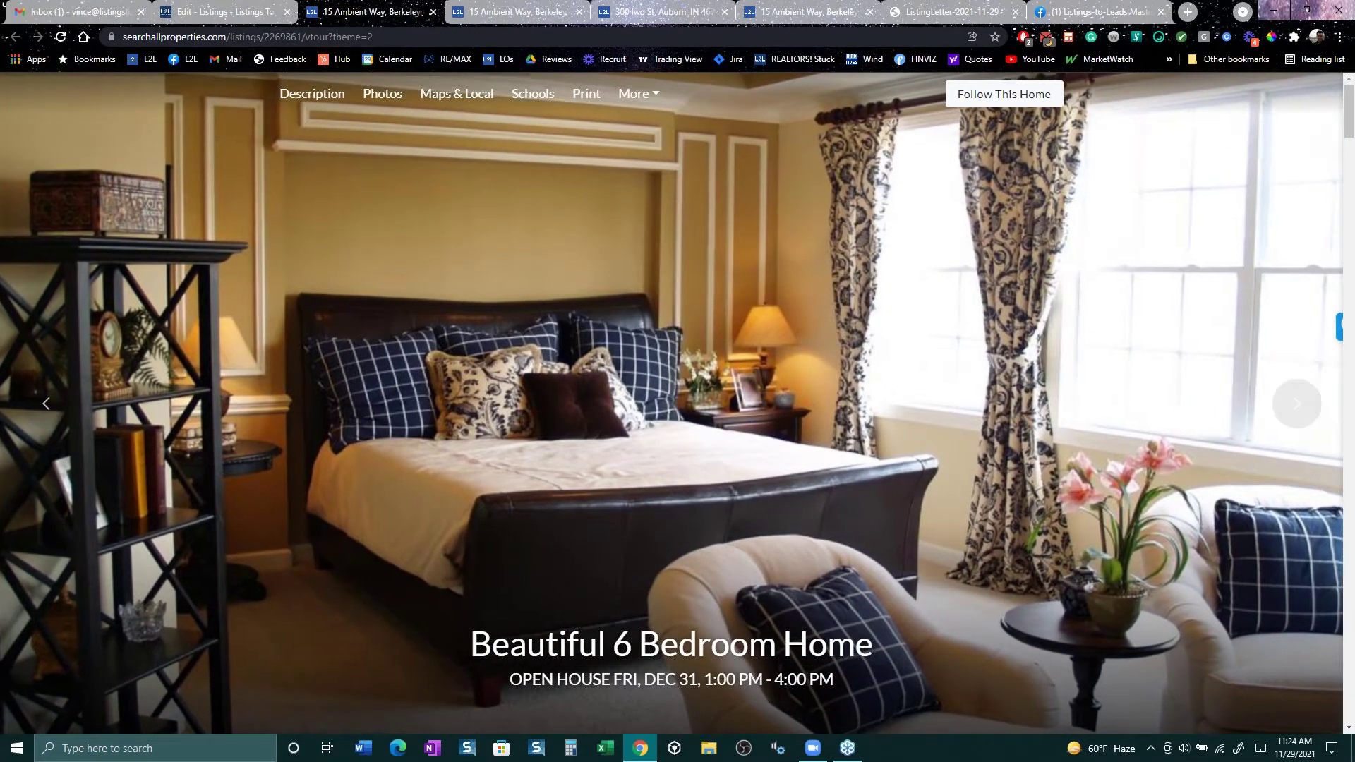
key(ctrl+shift+Tab)
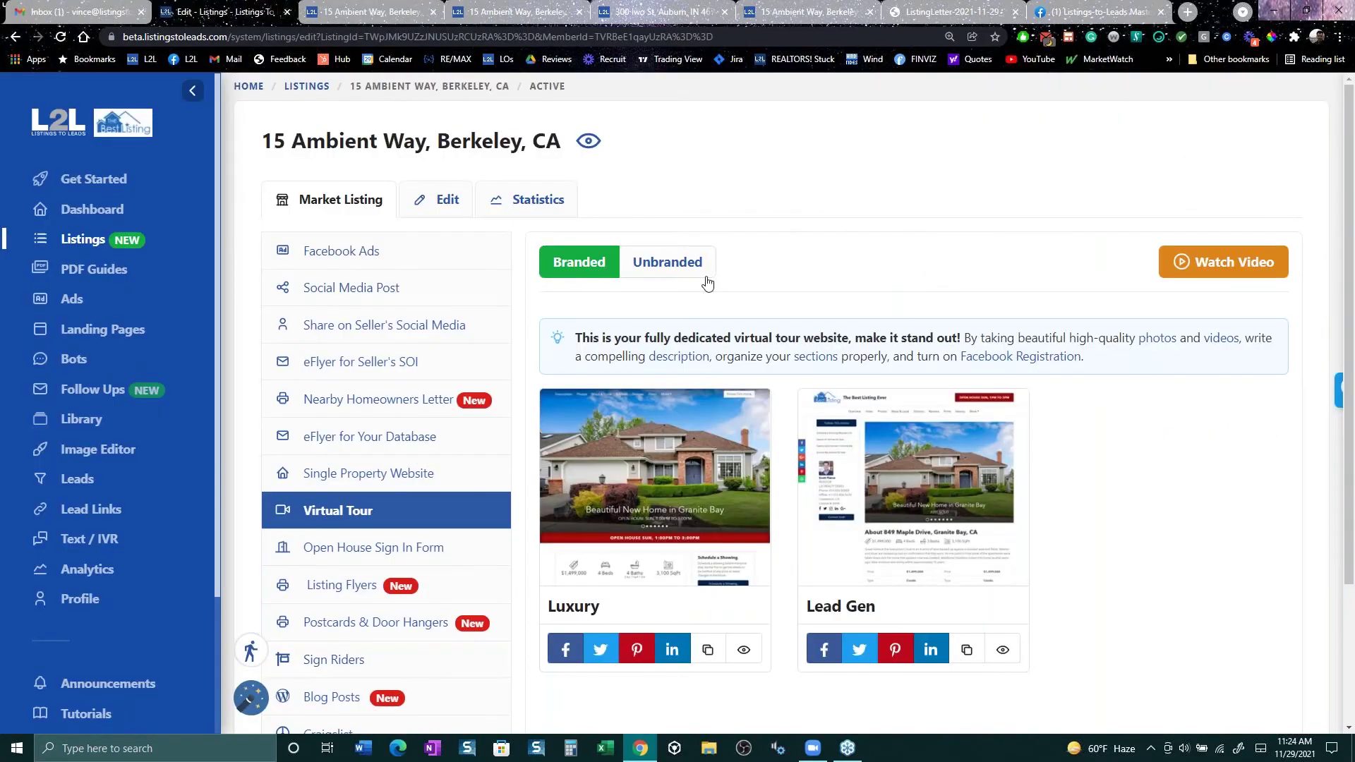
click(356, 300)
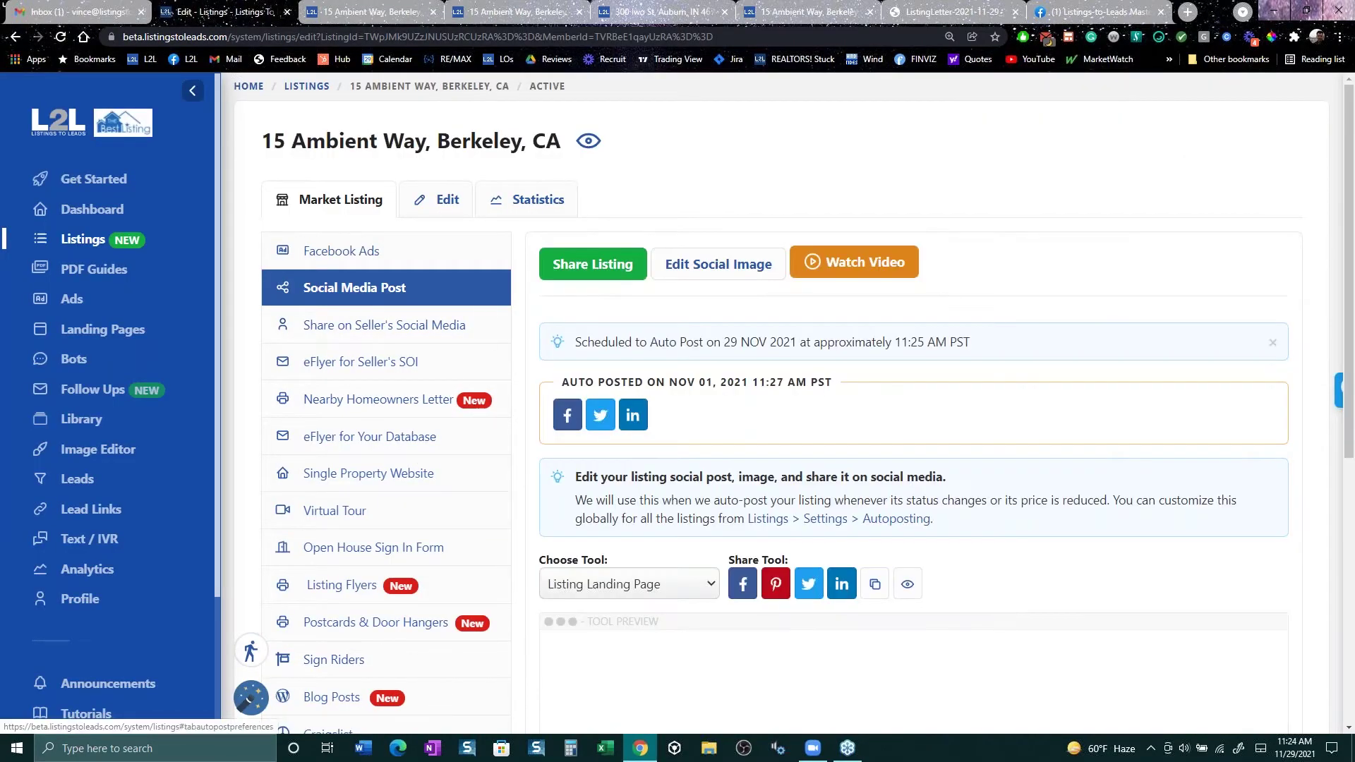
scroll(976, 649, down, 2)
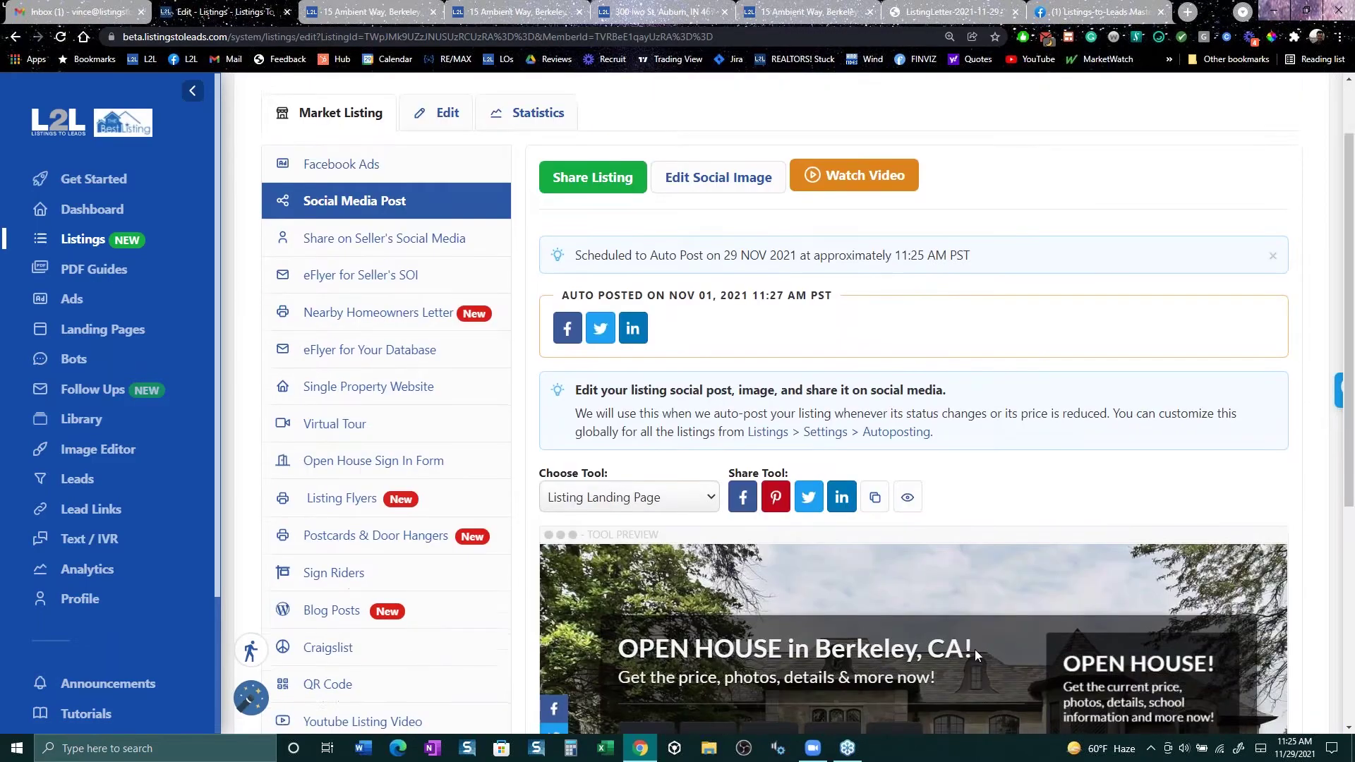
scroll(975, 649, down, 3)
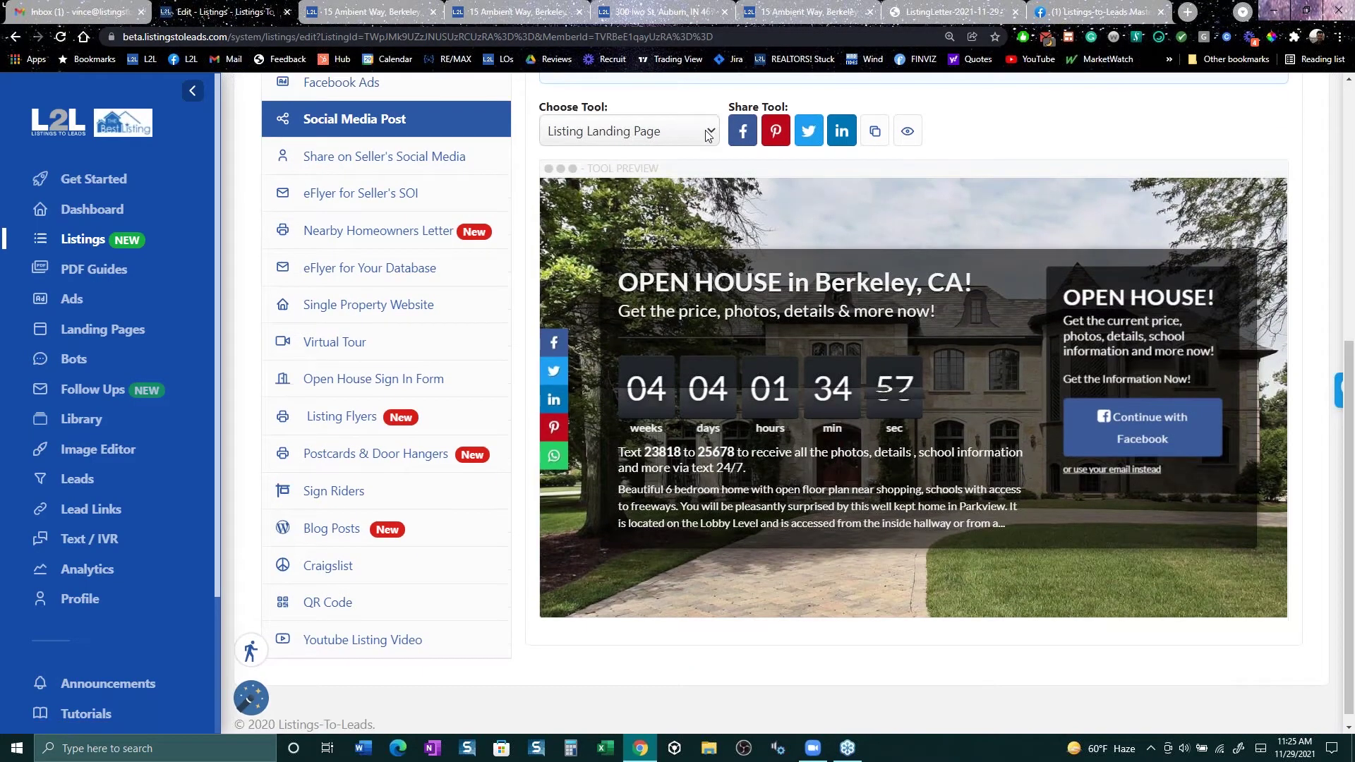
click(702, 128)
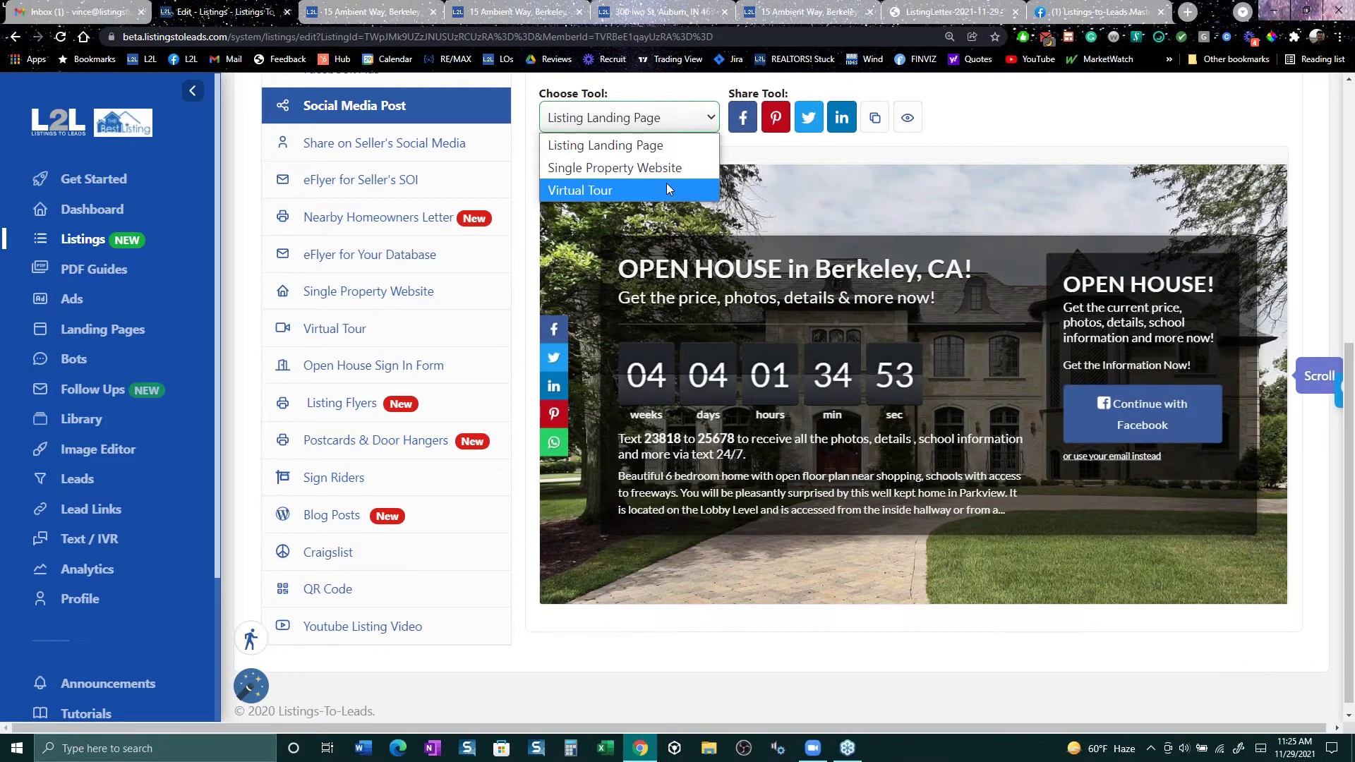
click(1044, 165)
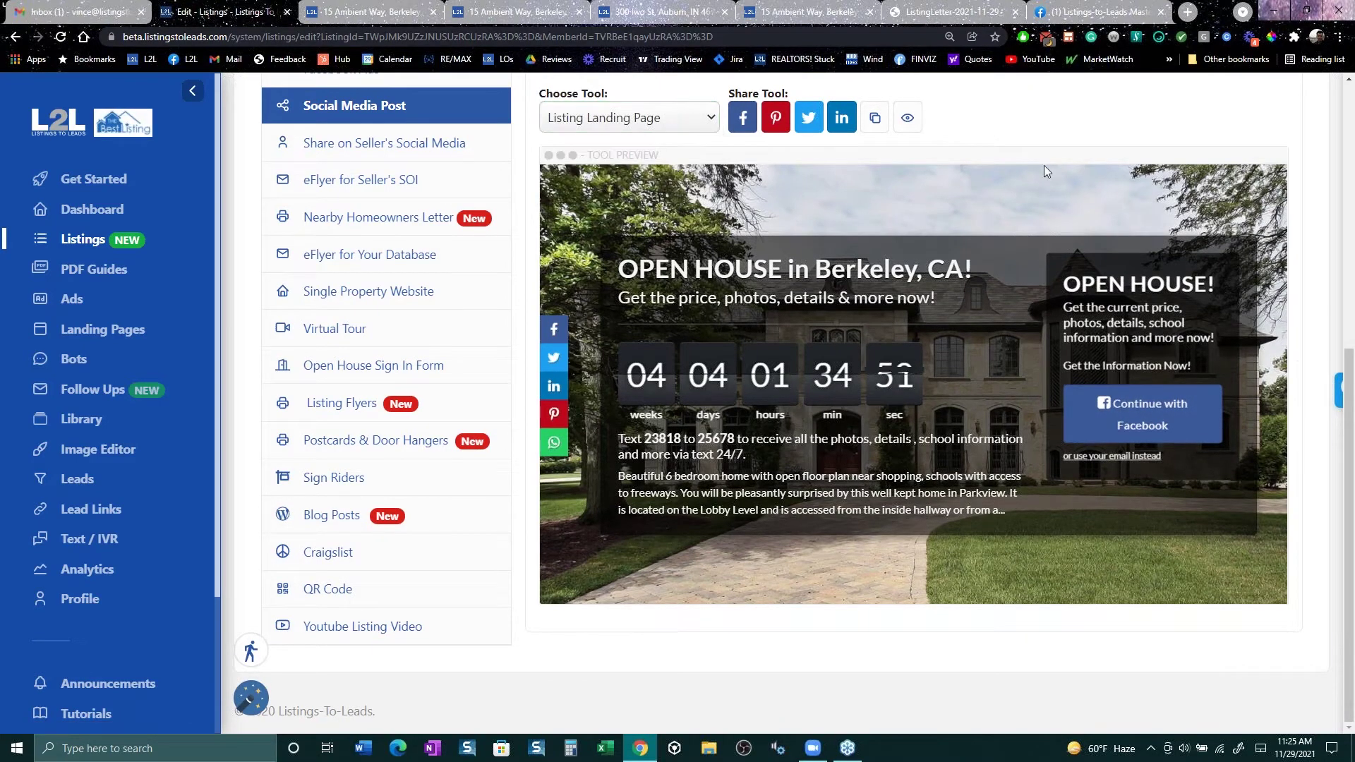
scroll(823, 524, up, 7)
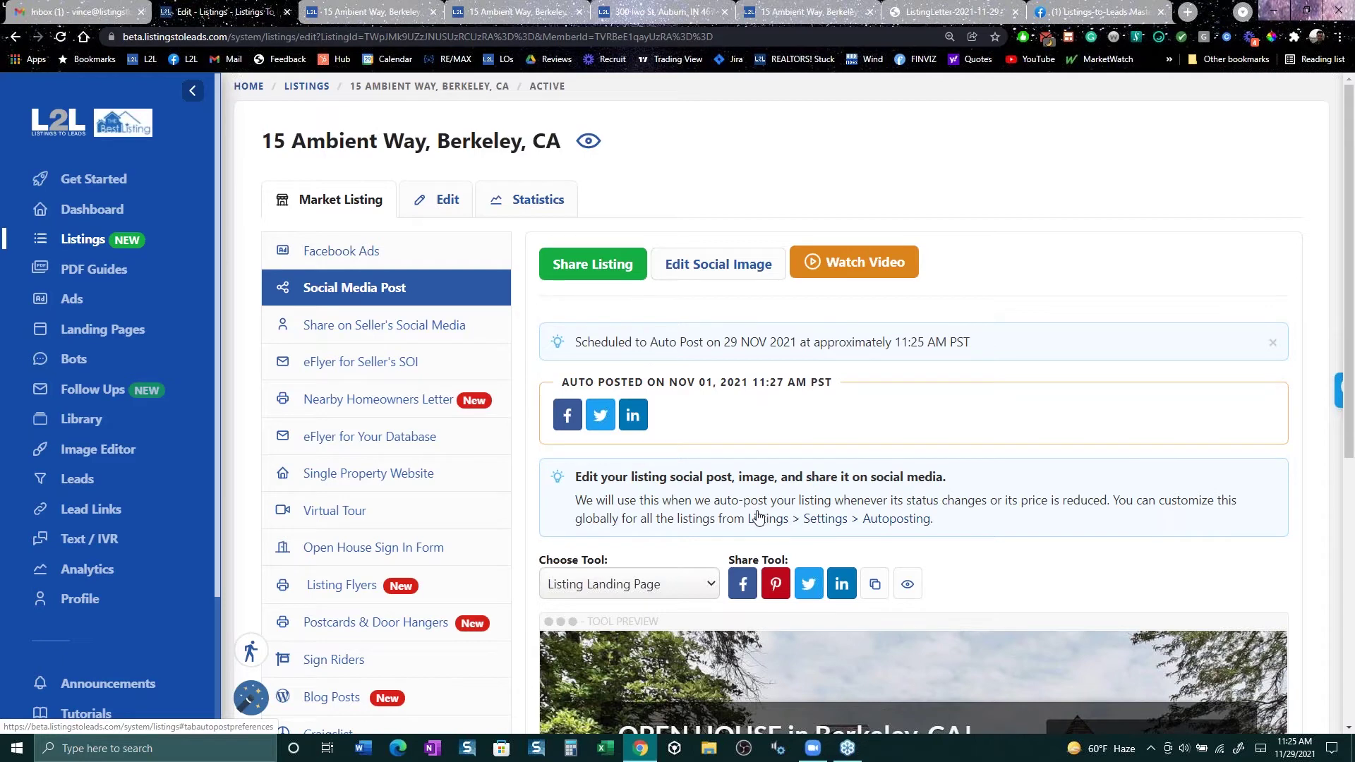
Step: View the auto-posted LinkedIn post and its Berkeley open house landing page, then return to the listing
click(636, 422)
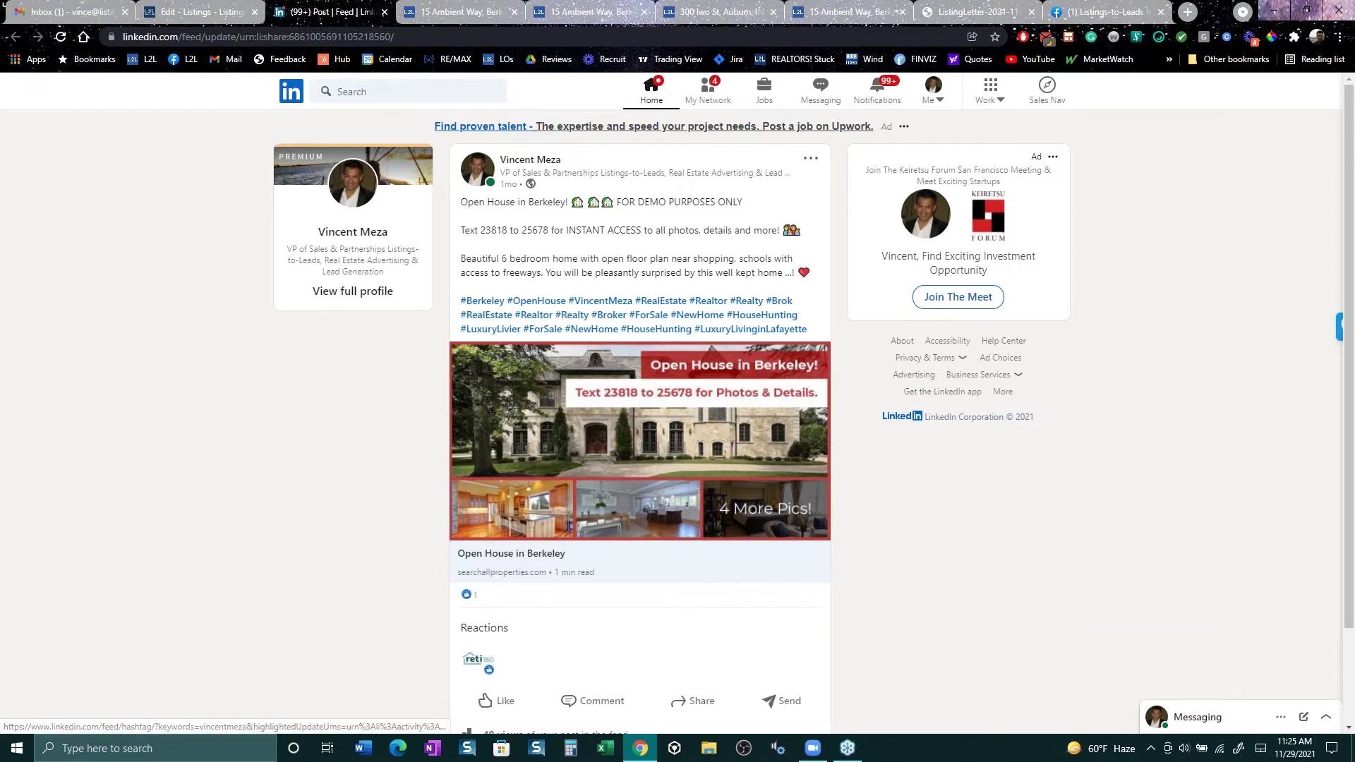
click(620, 449)
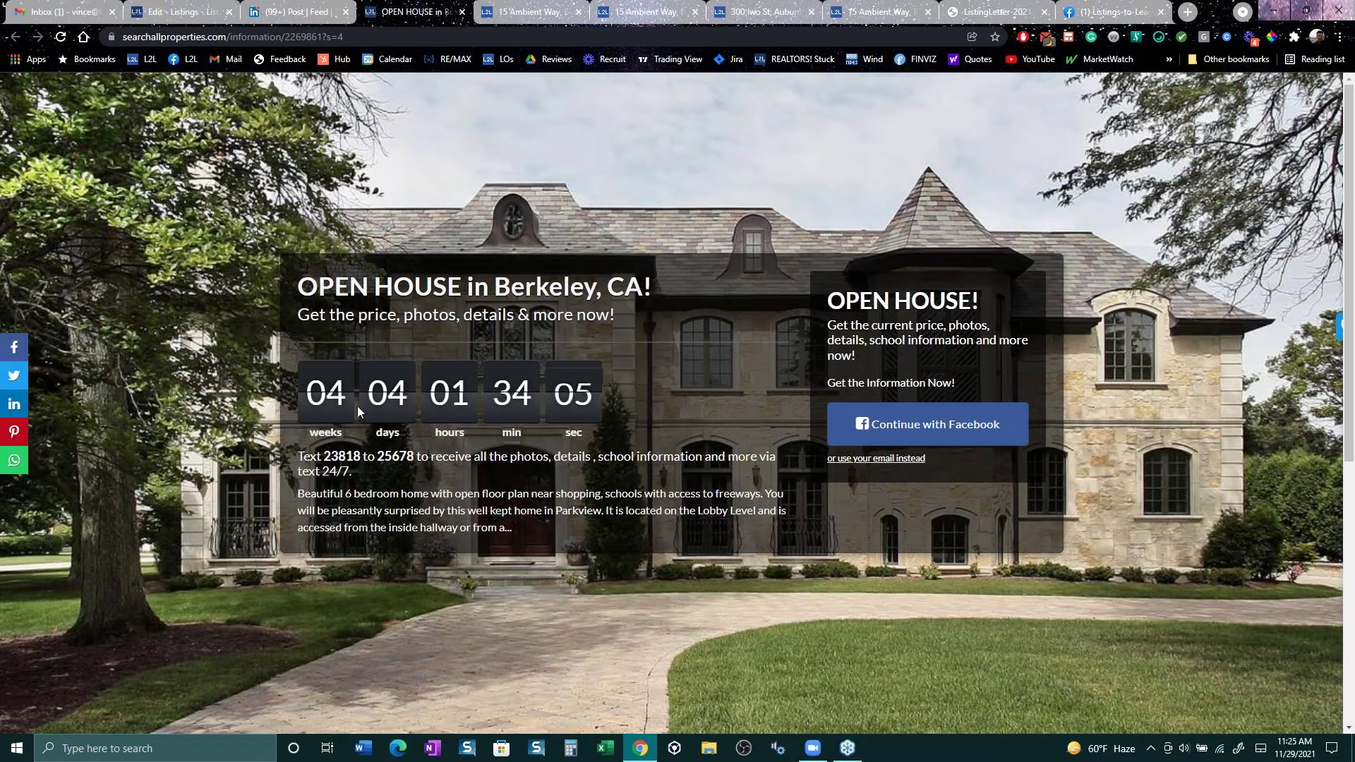
click(180, 13)
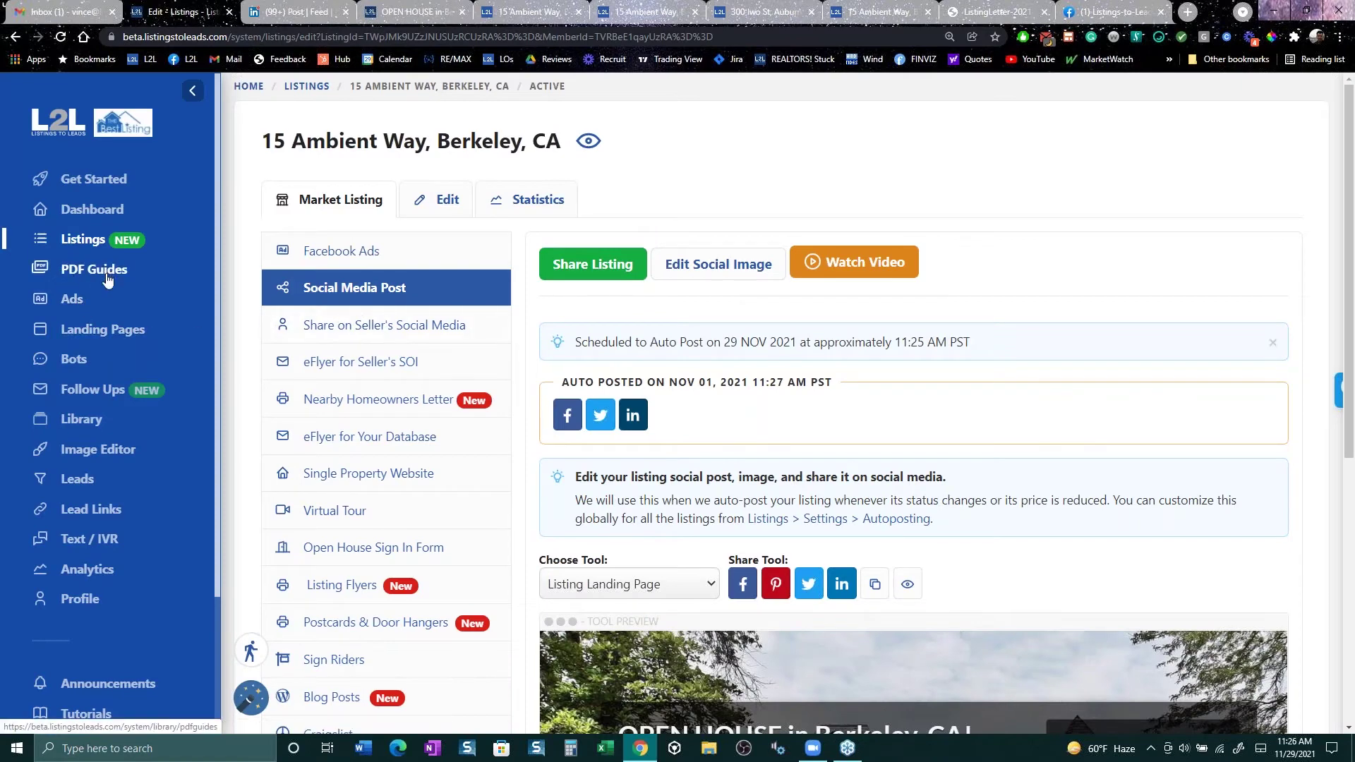
Step: Show the Ads overview with 12 campaigns, $60.30 total spend and 4 buyer leads
click(84, 302)
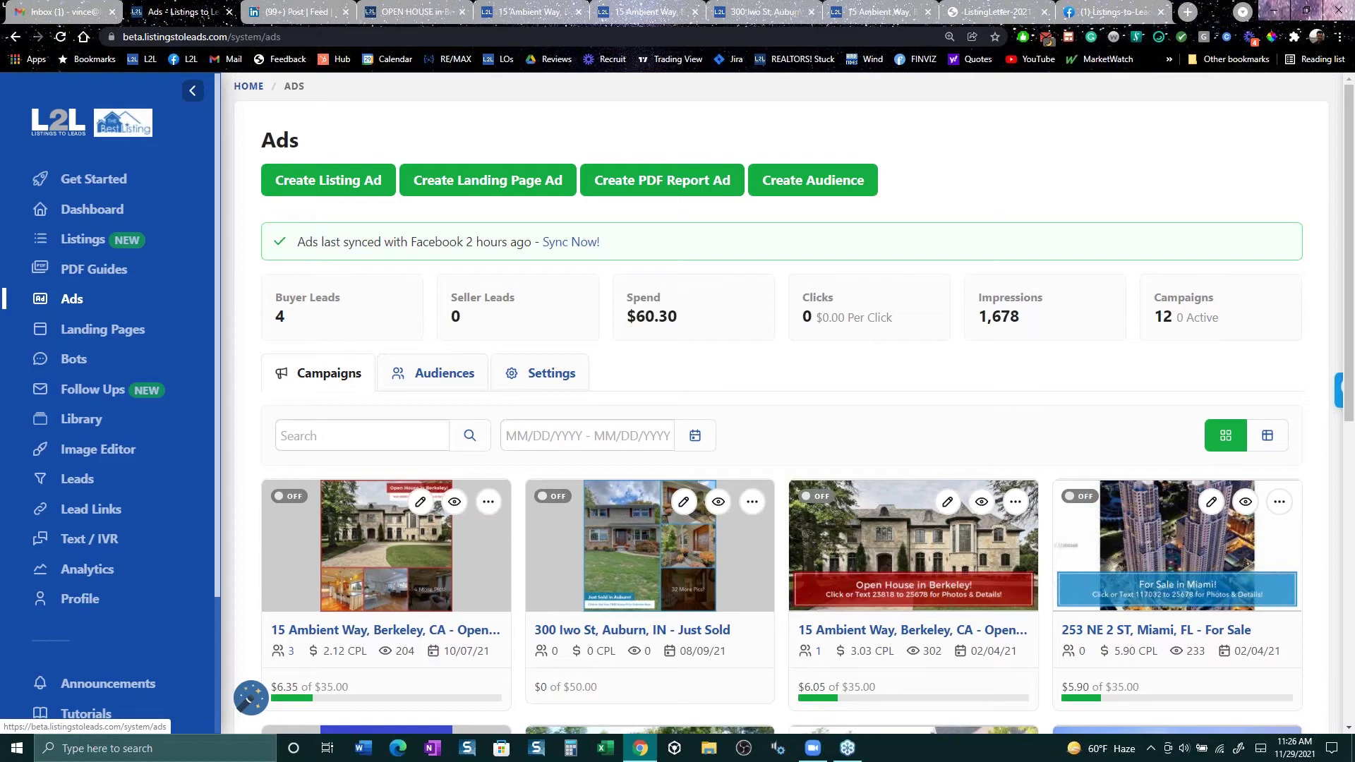
Step: Create a PDF report ad from the Divorce & Real Estate guide
click(663, 181)
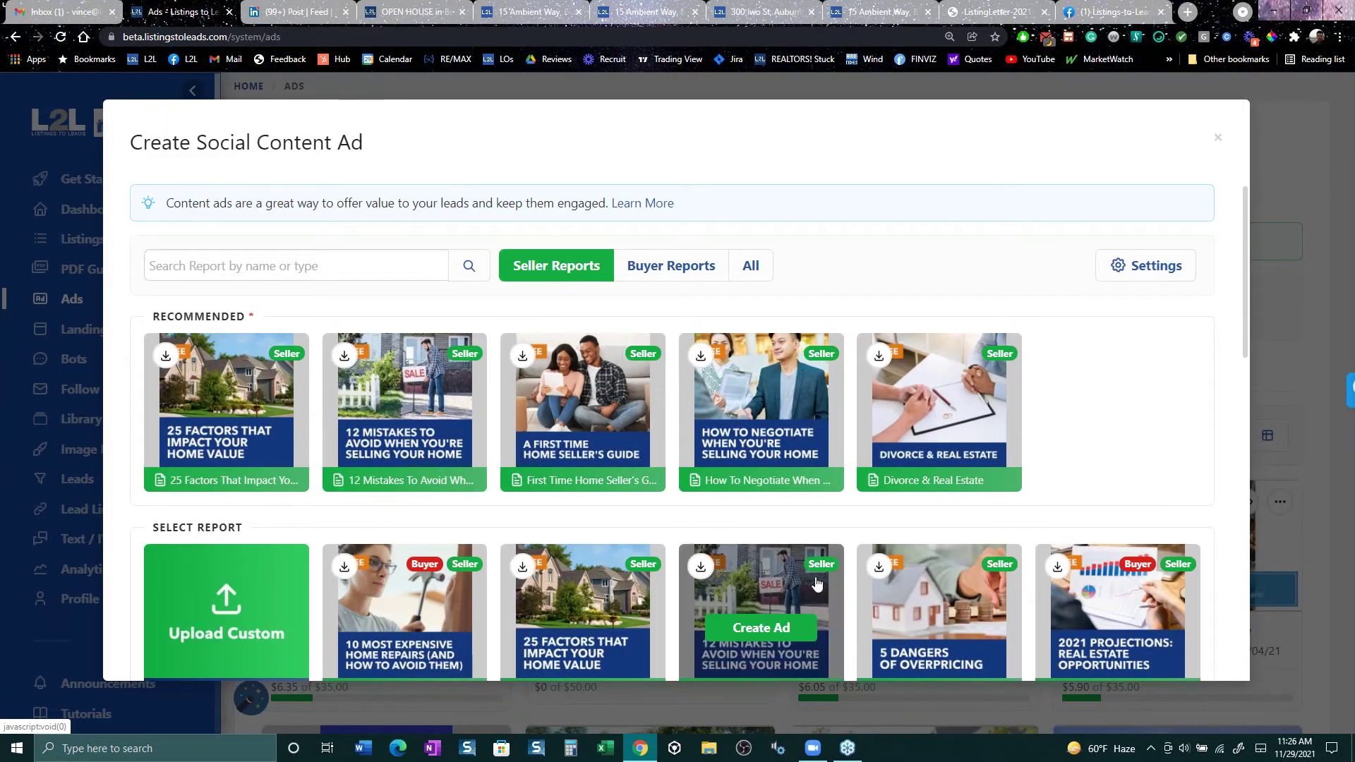
scroll(817, 585, down, 3)
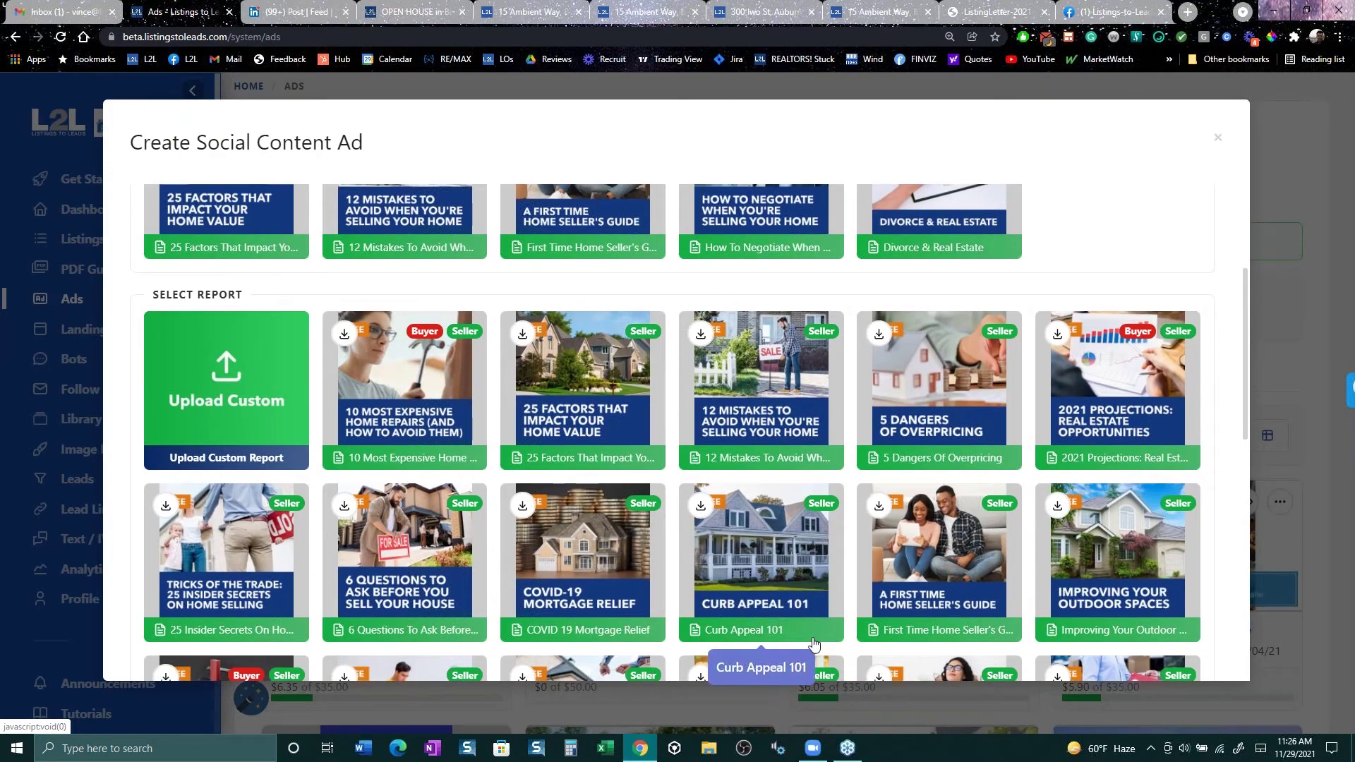
scroll(814, 643, up, 3)
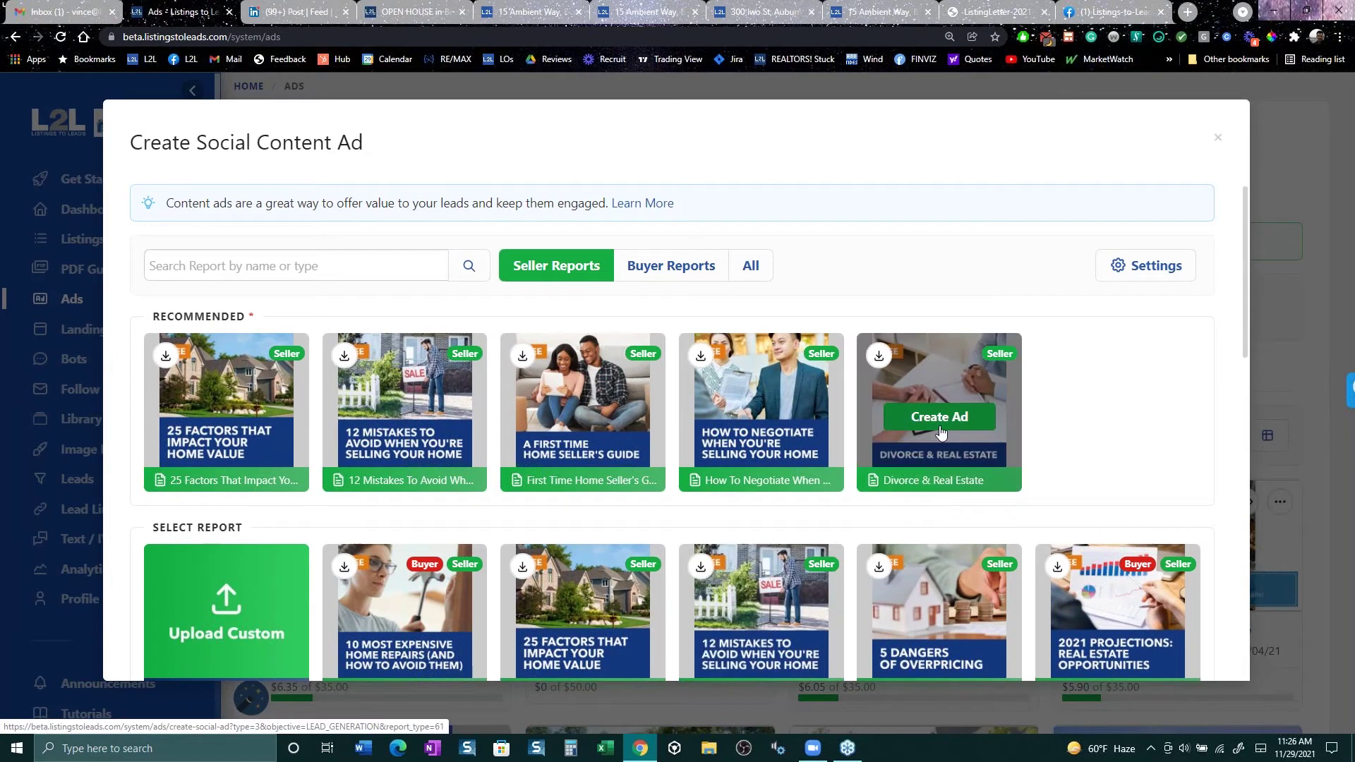
click(935, 419)
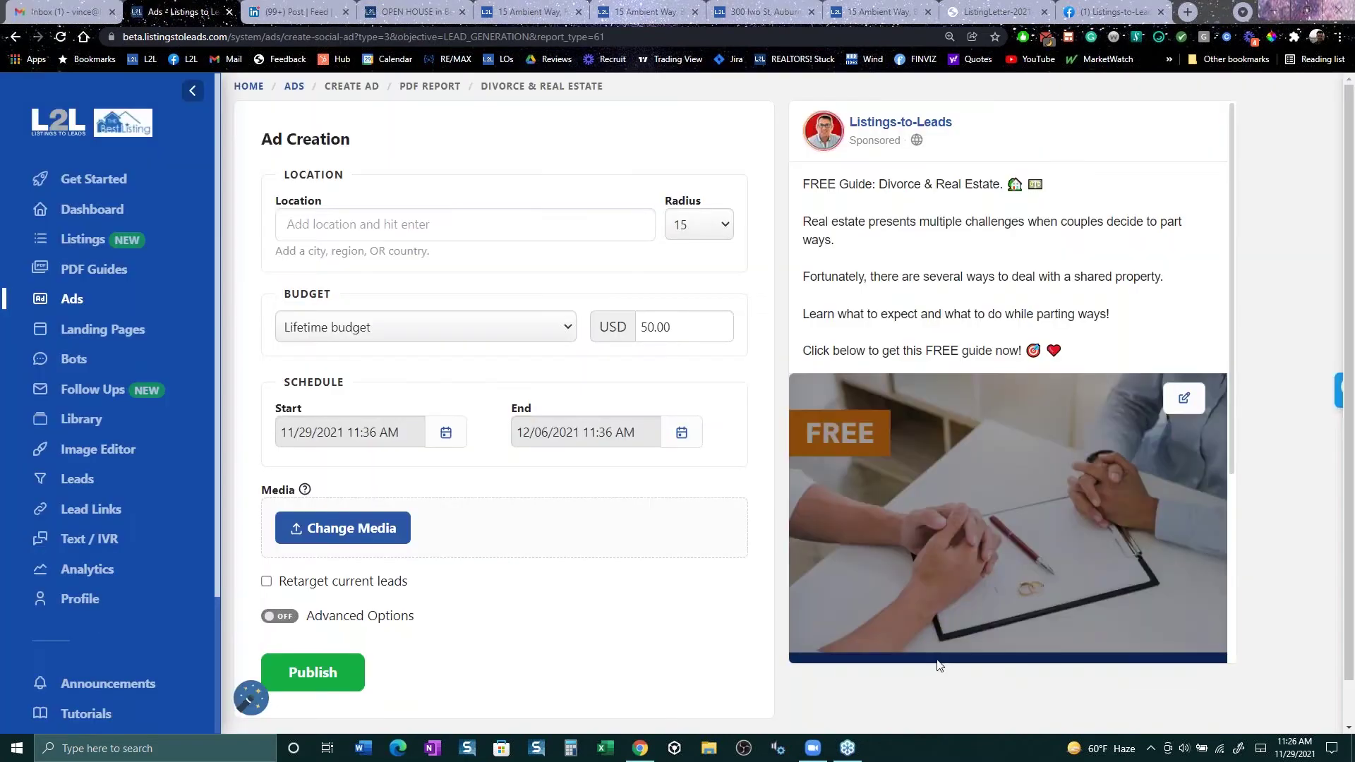
Step: Enable advanced options and start a new lead form, including the time frame to sell question
scroll(899, 502, down, 3)
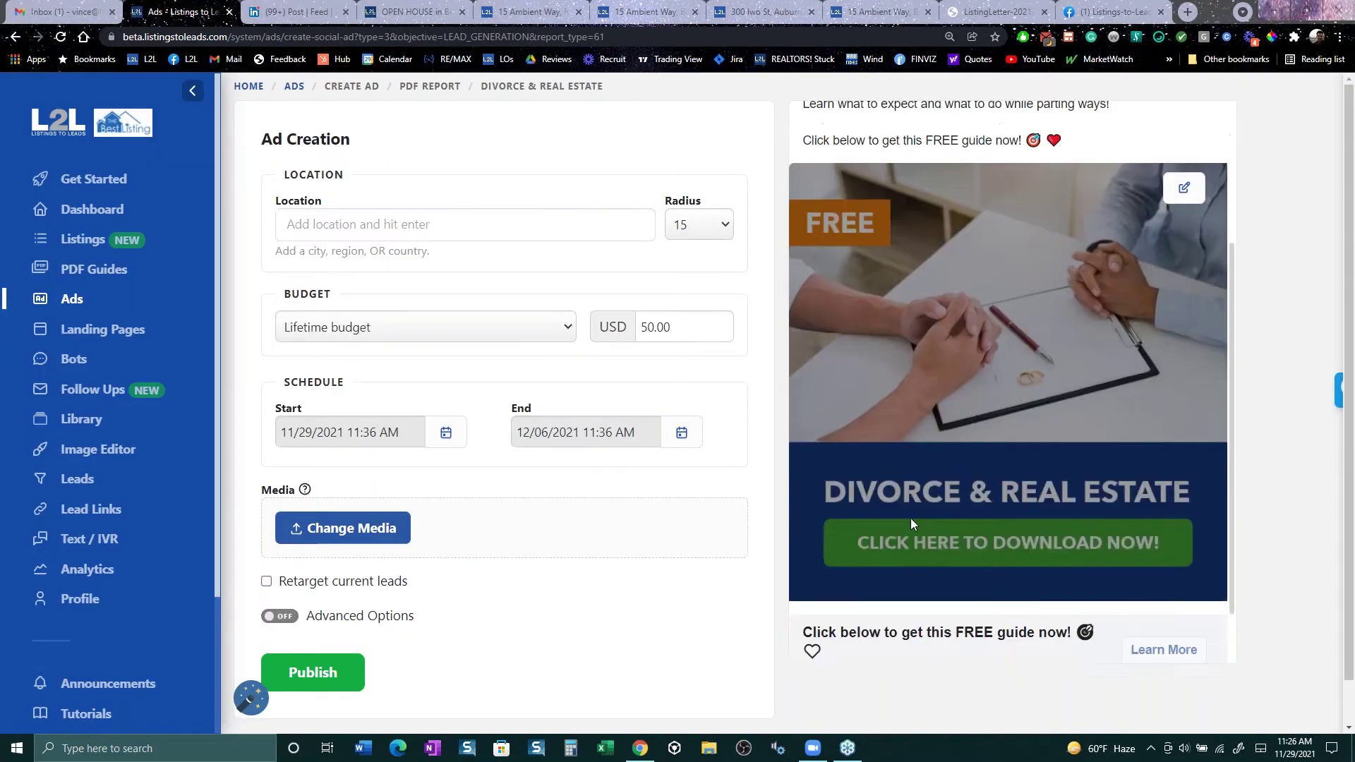
scroll(847, 565, up, 3)
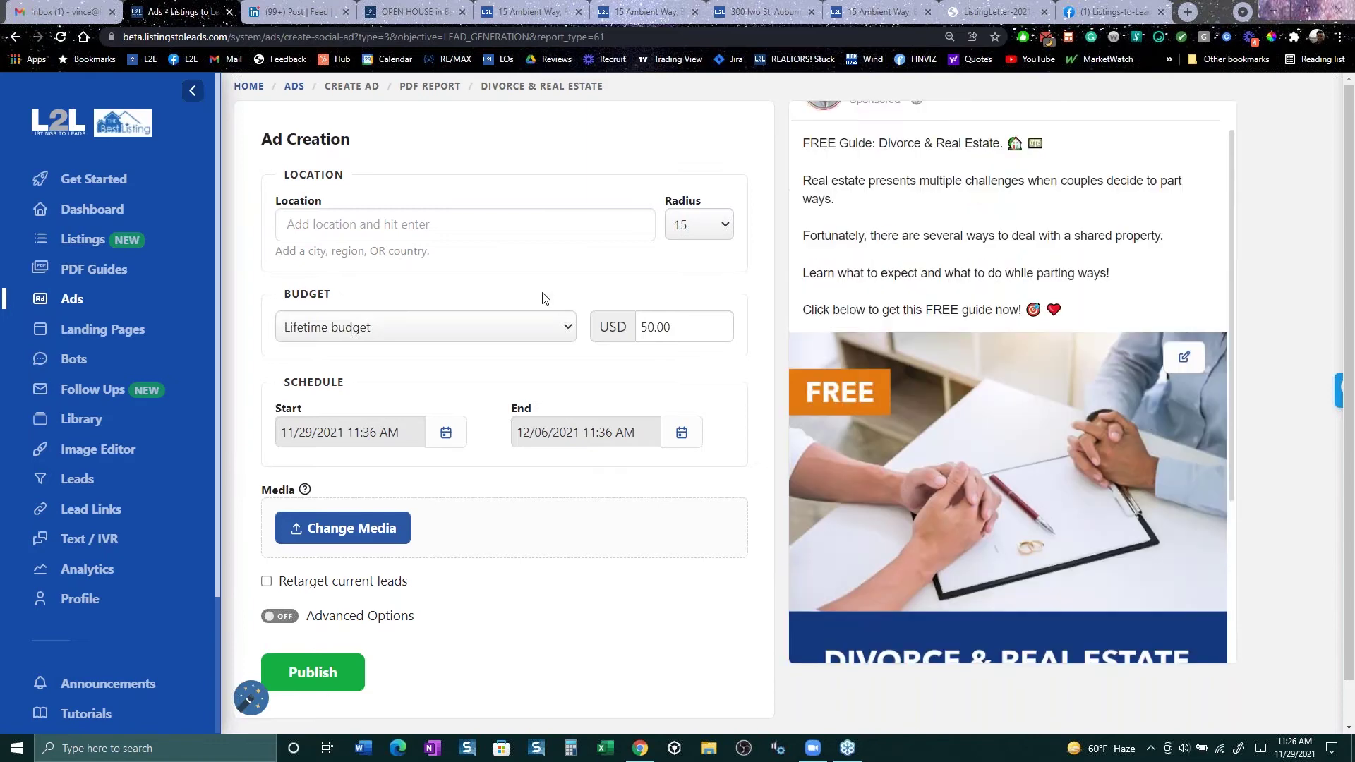
click(373, 621)
scroll(375, 525, down, 3)
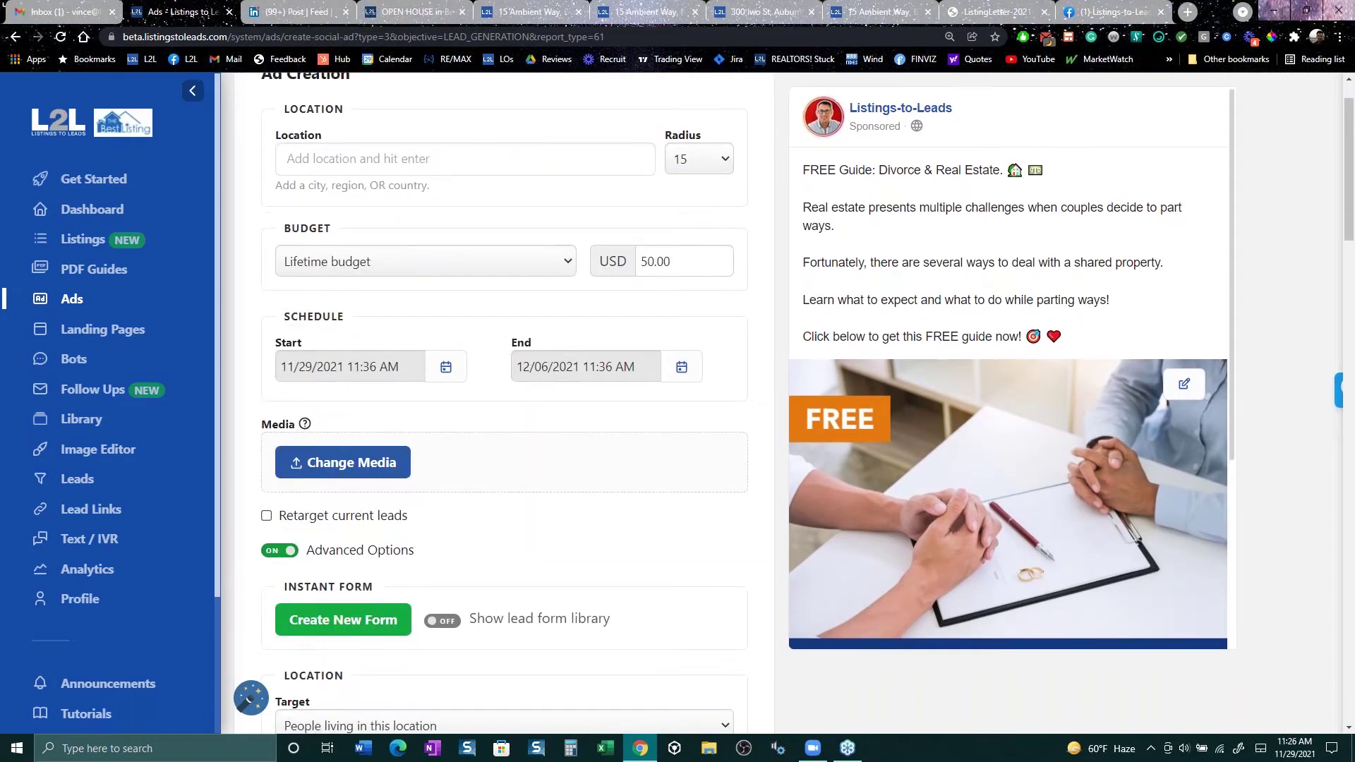
click(345, 456)
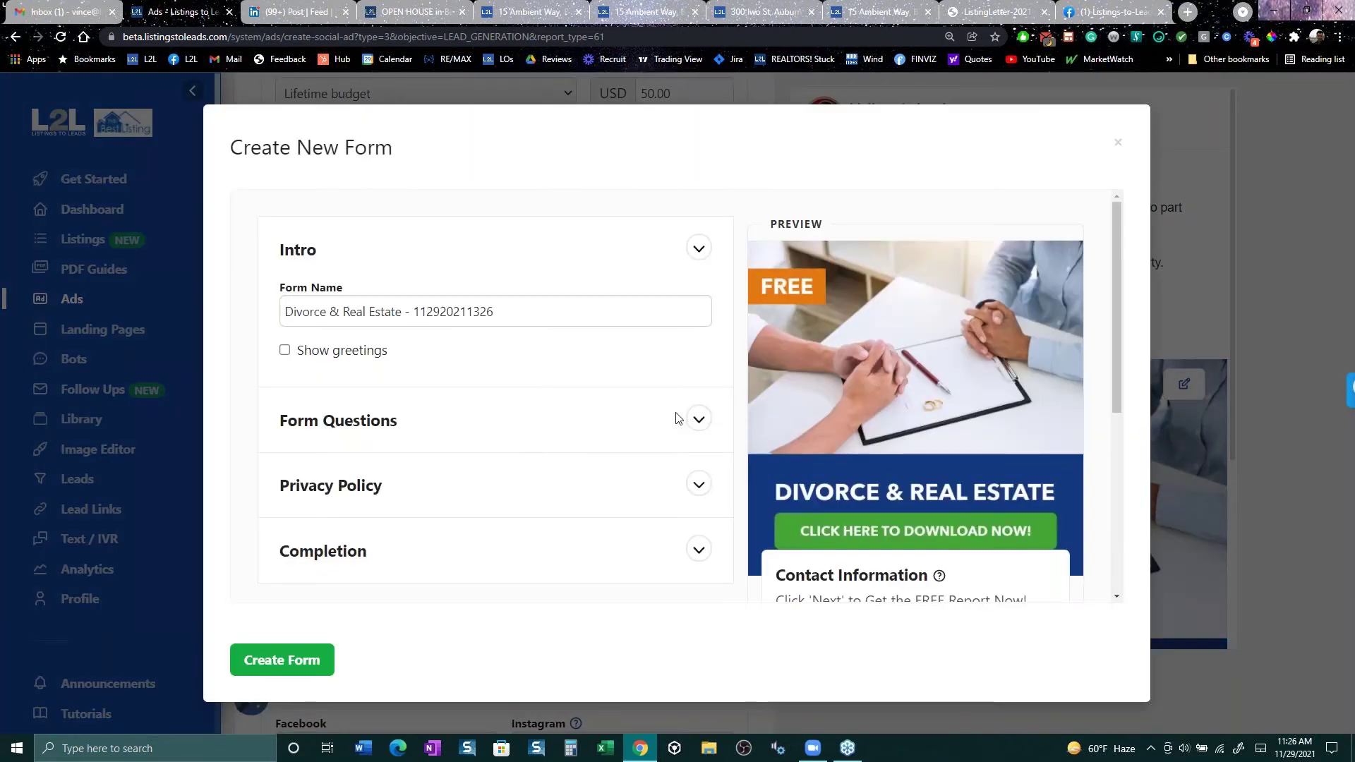
click(698, 421)
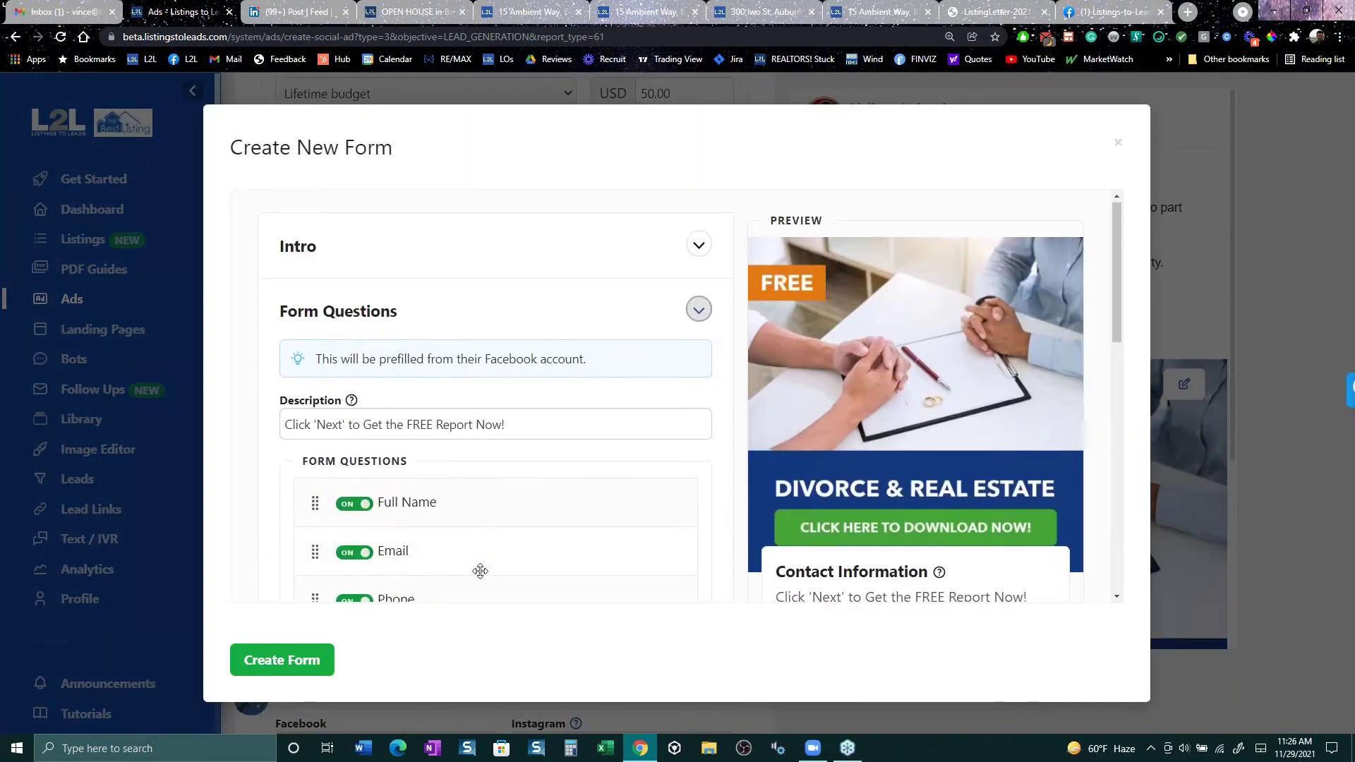
scroll(416, 542, down, 2)
scroll(415, 542, down, 1)
click(354, 420)
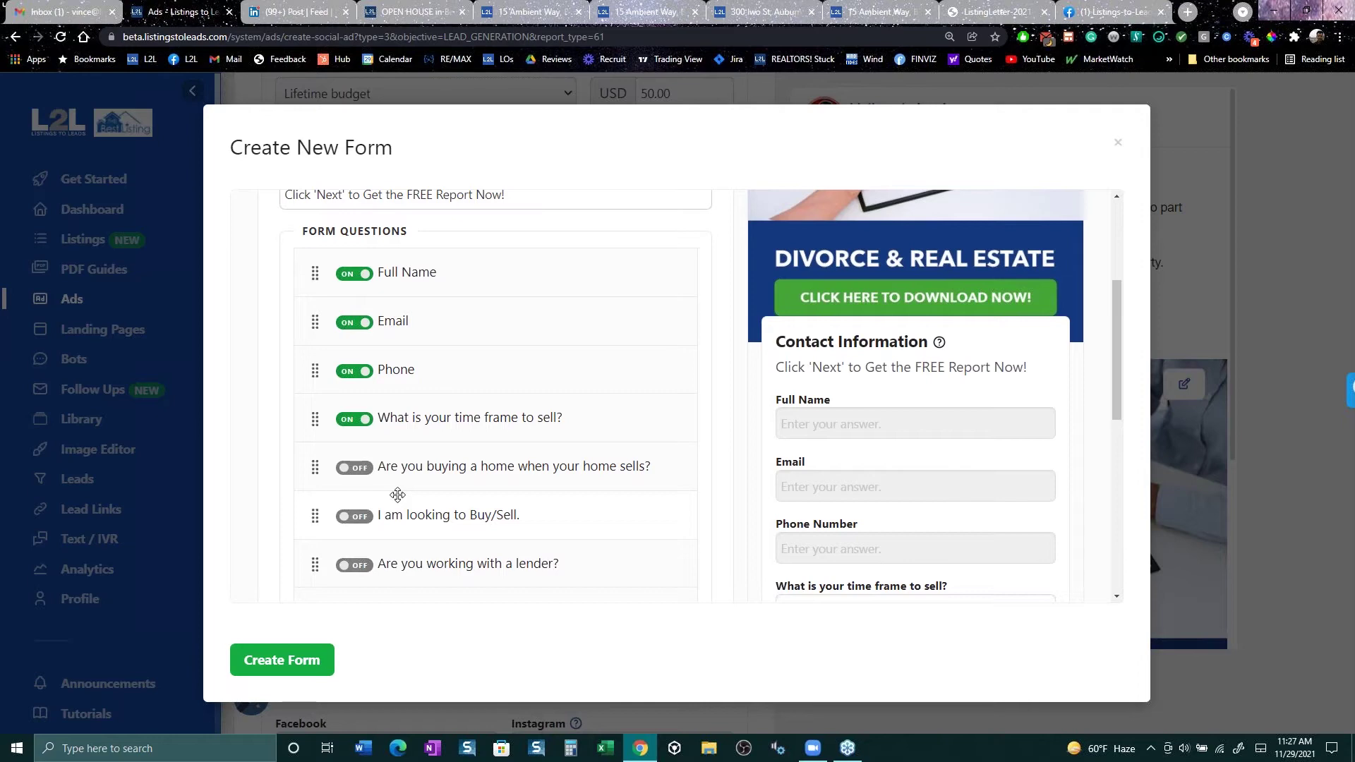
Step: Discard the new lead form and return to the Ads overview without publishing
click(1118, 144)
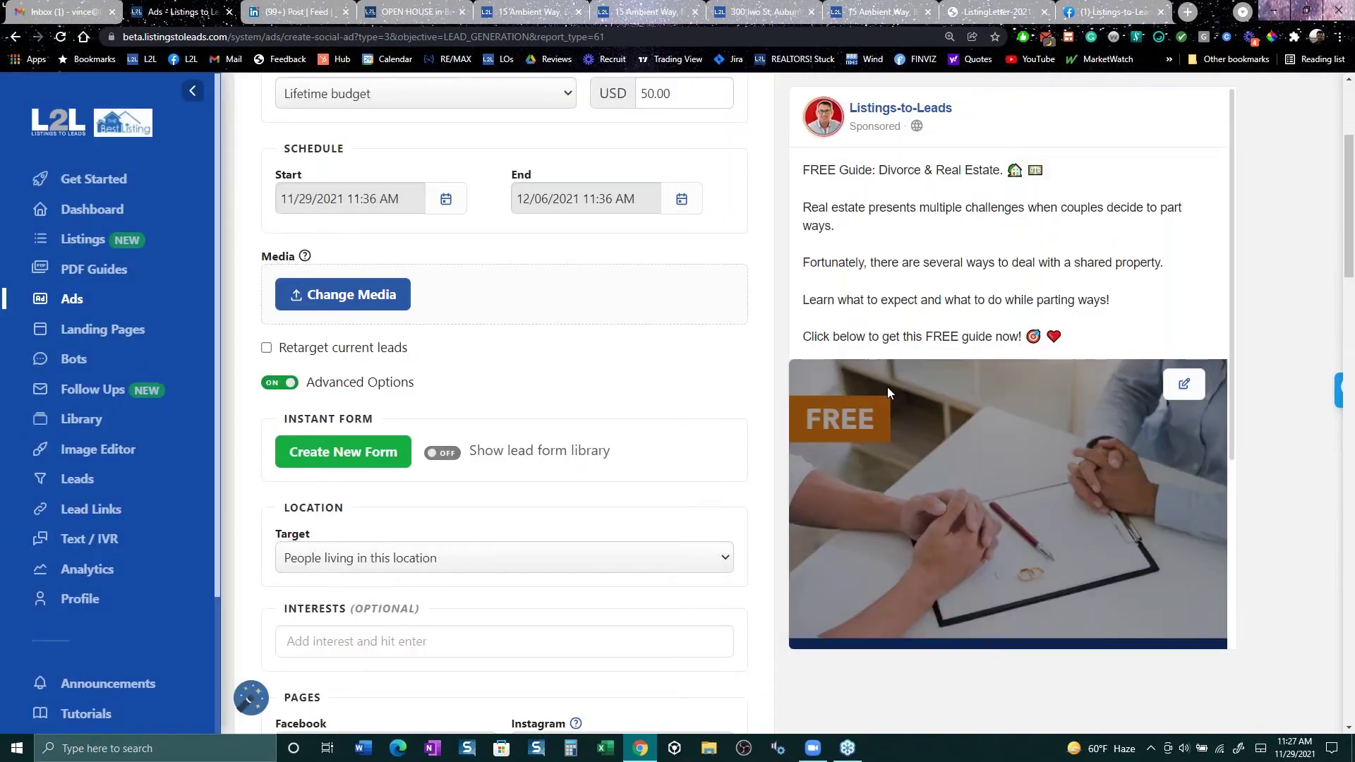
scroll(887, 387, down, 3)
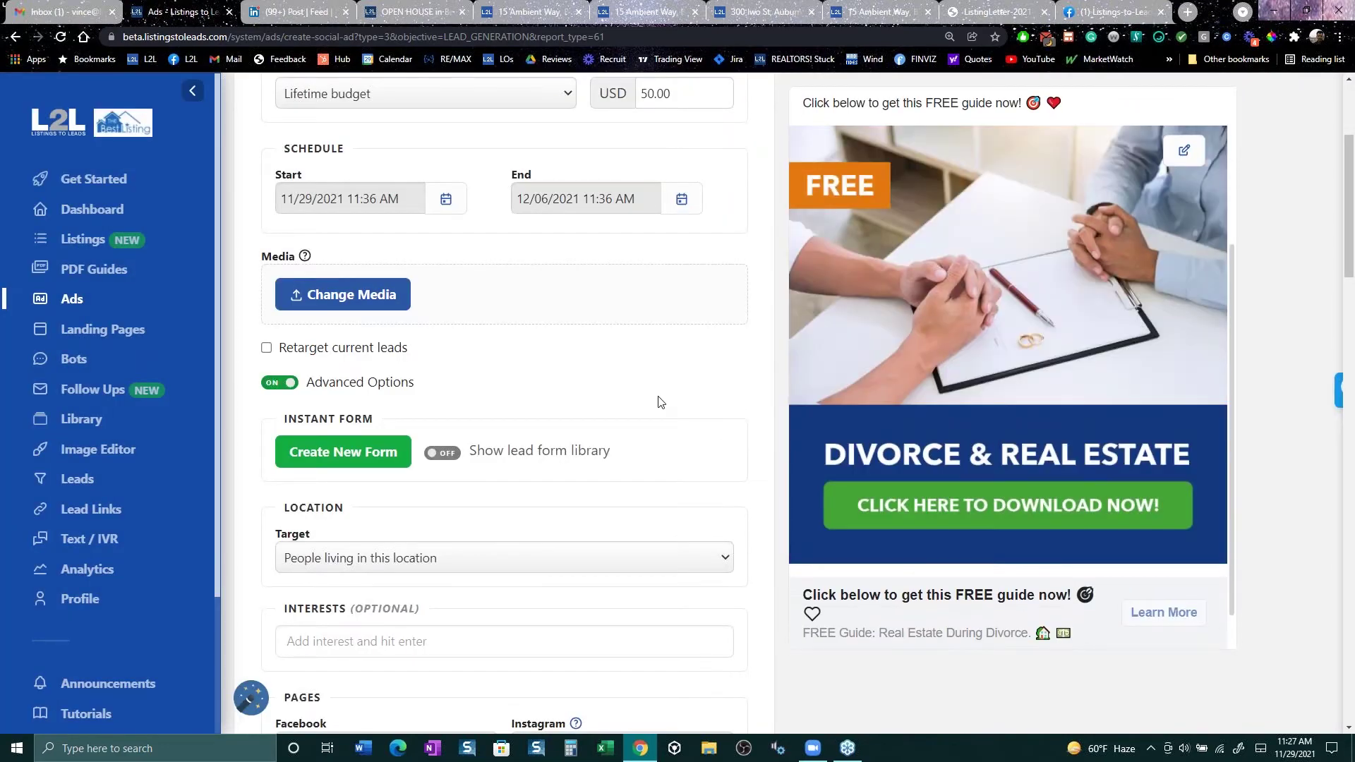
scroll(494, 363, up, 4)
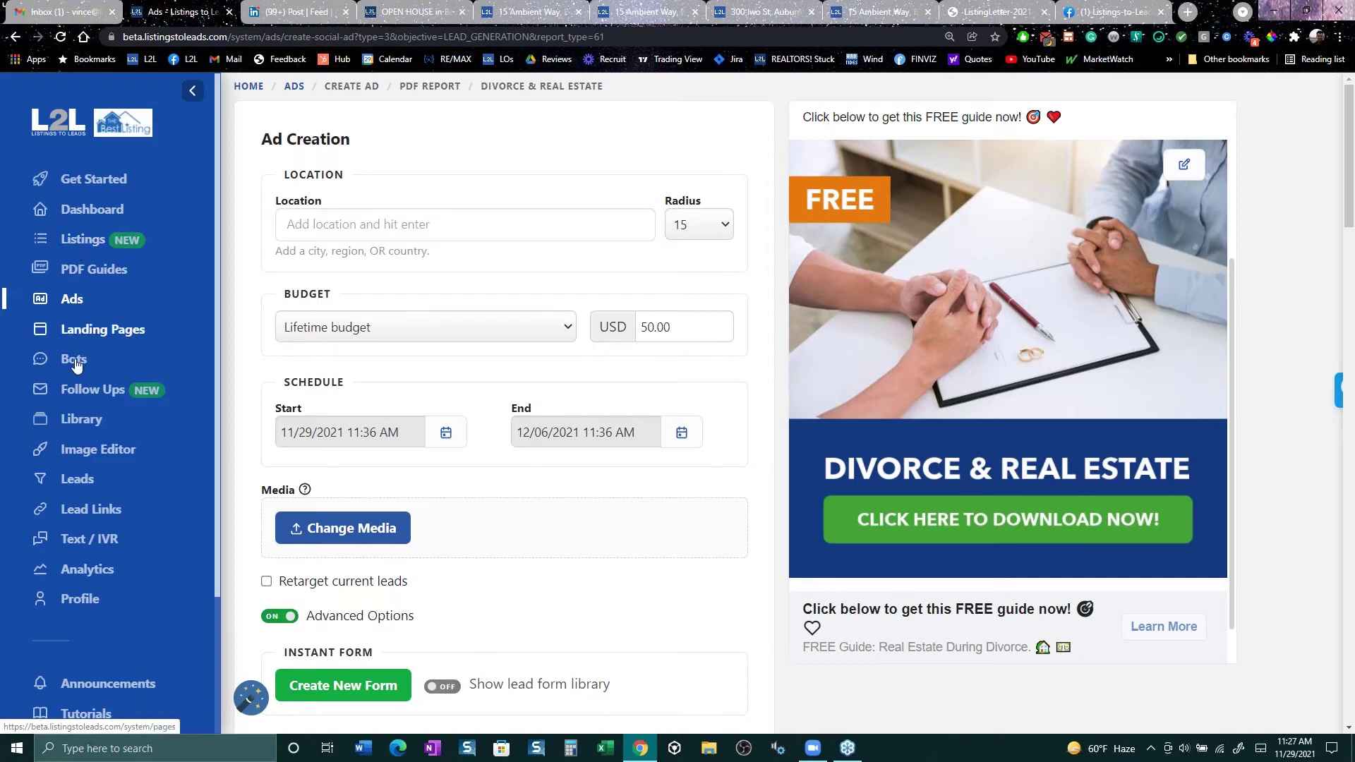
click(73, 302)
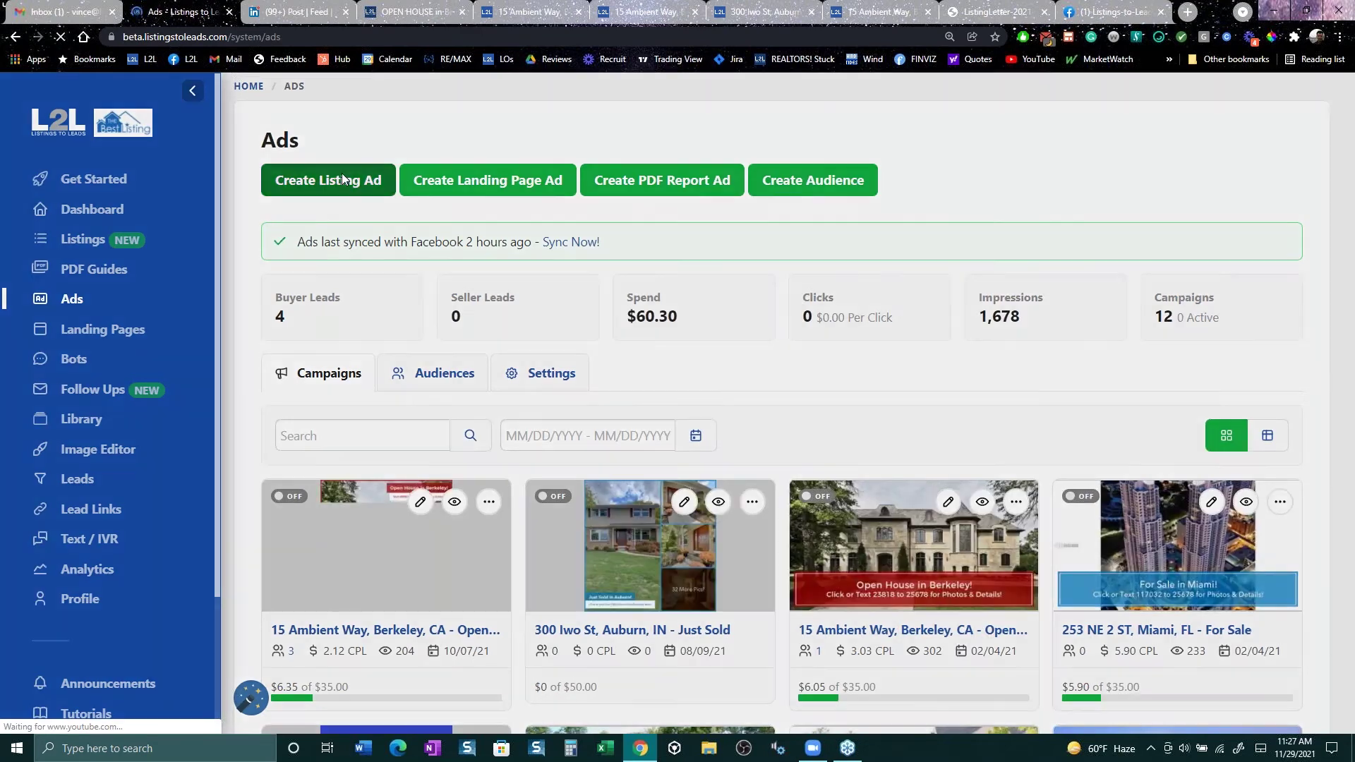
click(342, 172)
click(579, 351)
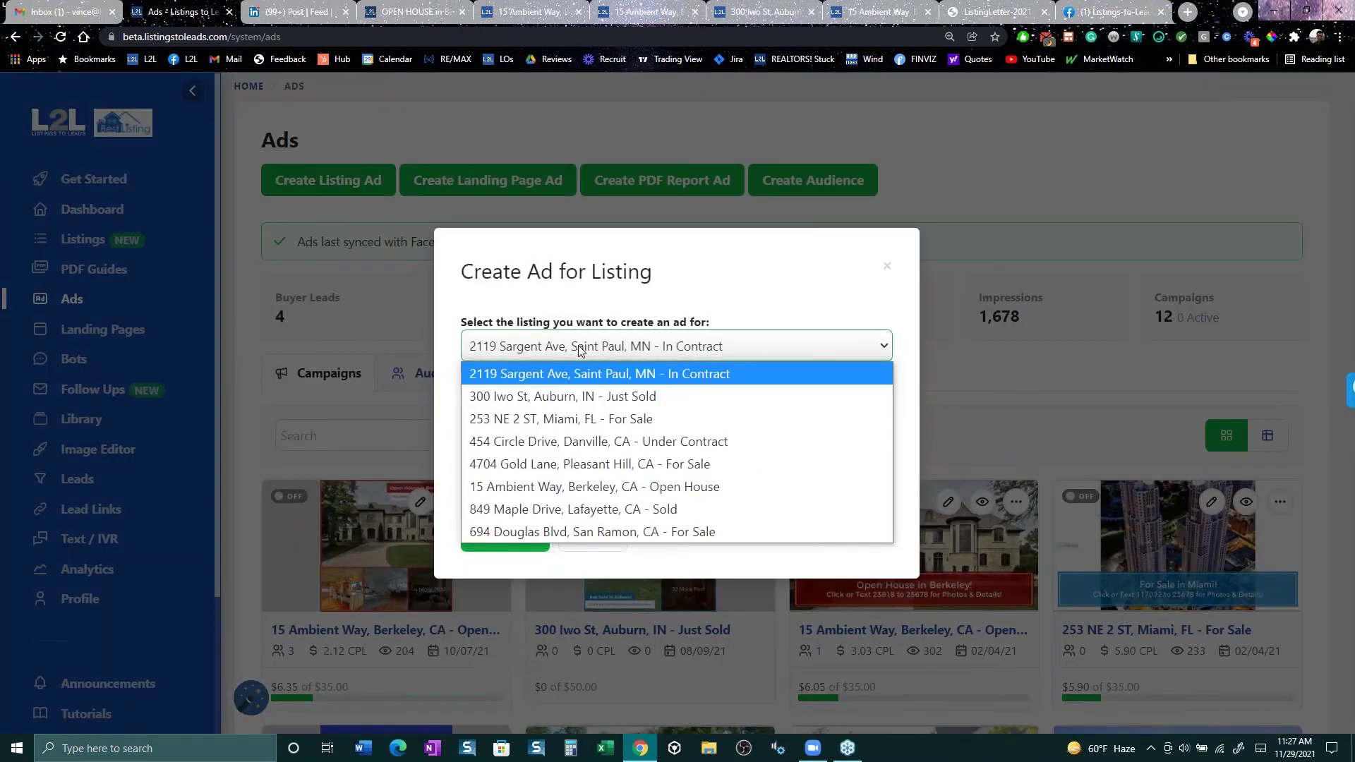
click(590, 400)
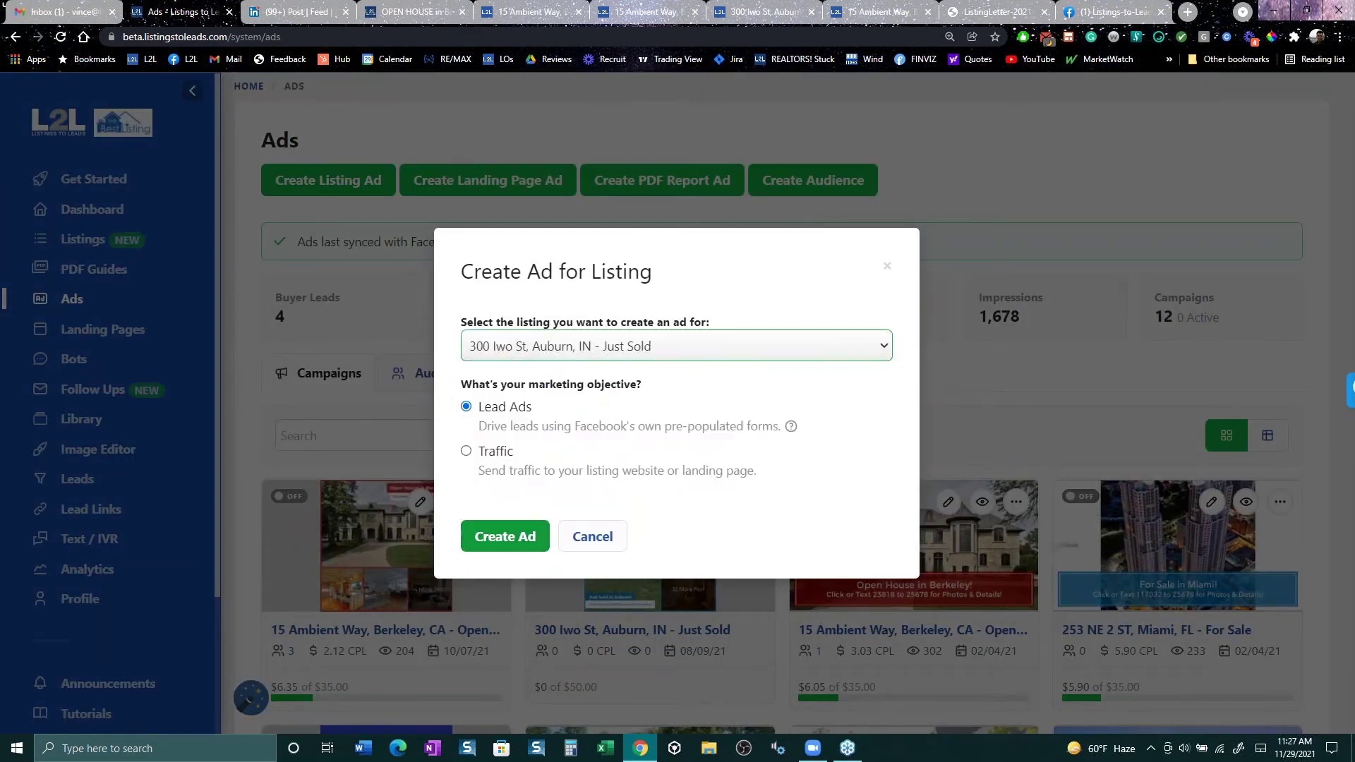
click(506, 538)
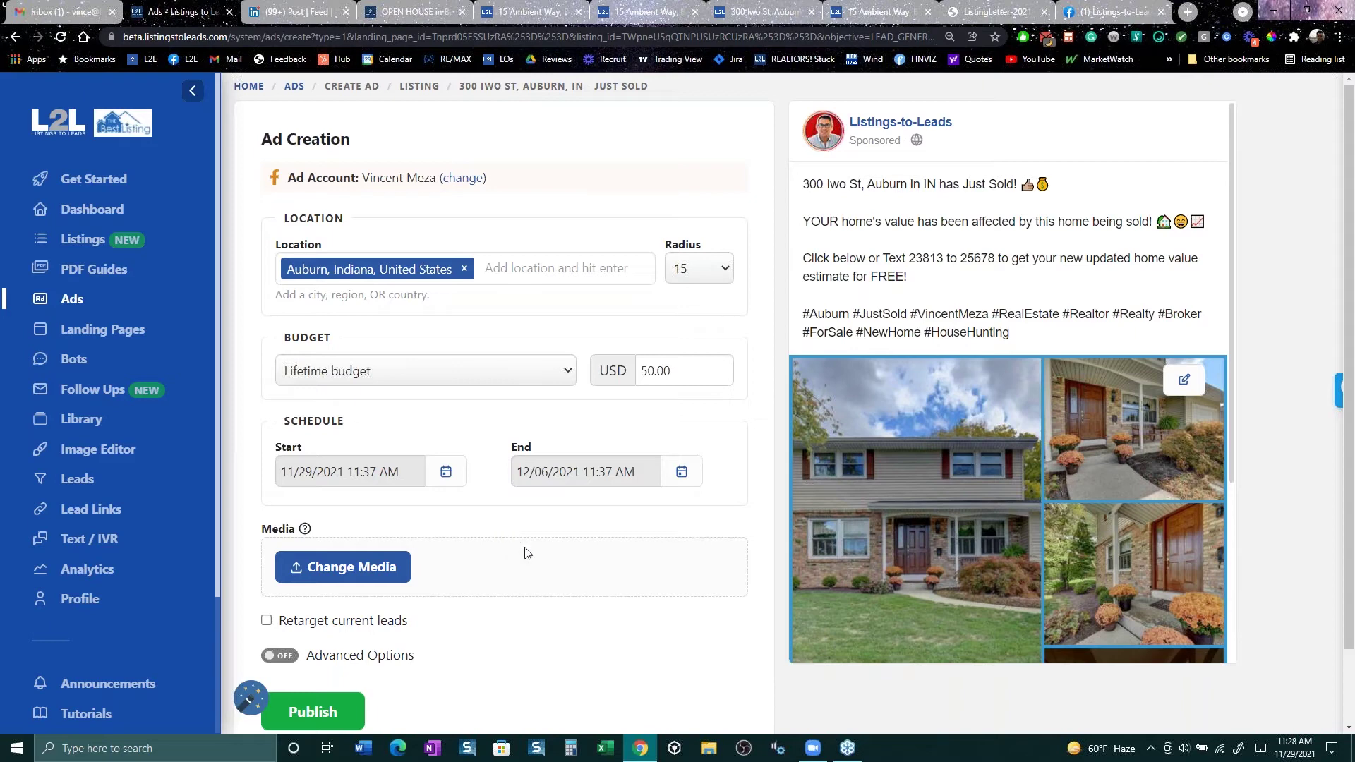
scroll(524, 554, down, 1)
click(382, 571)
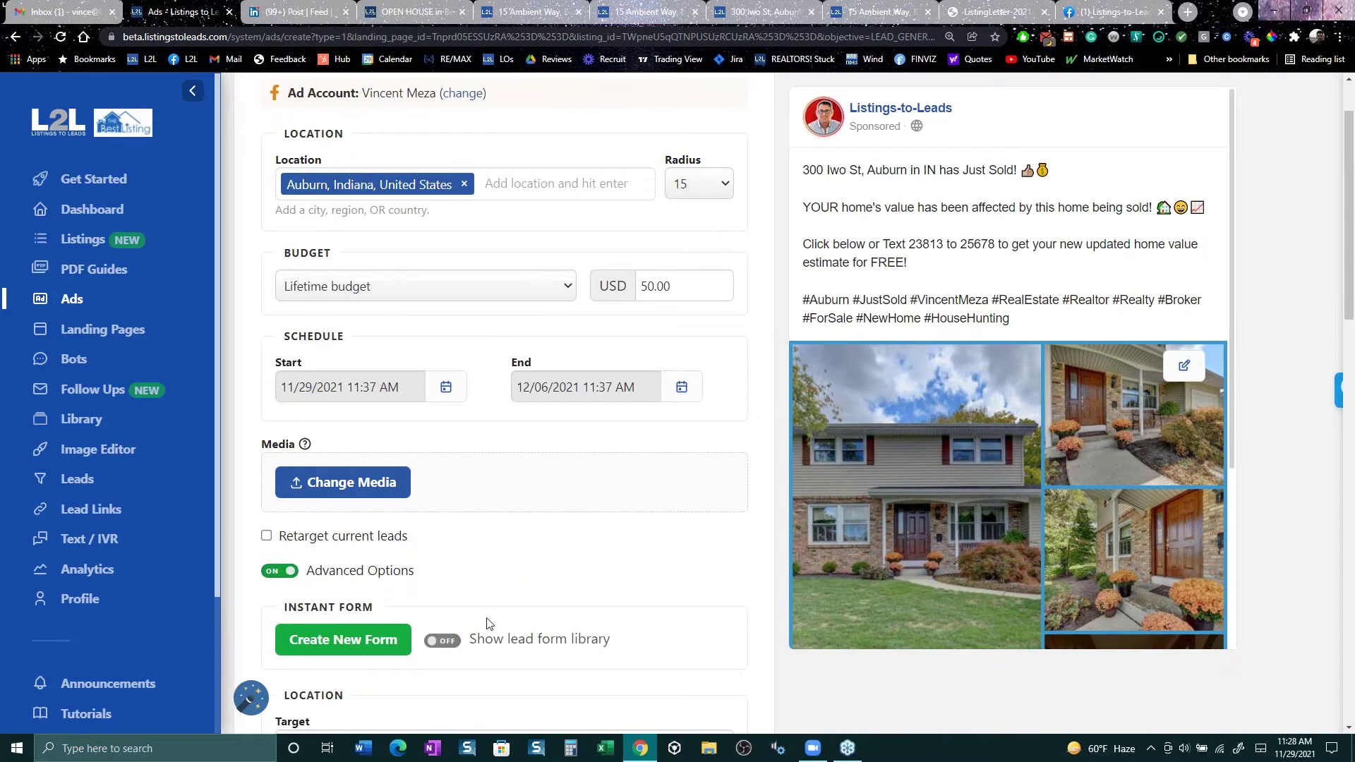
click(355, 642)
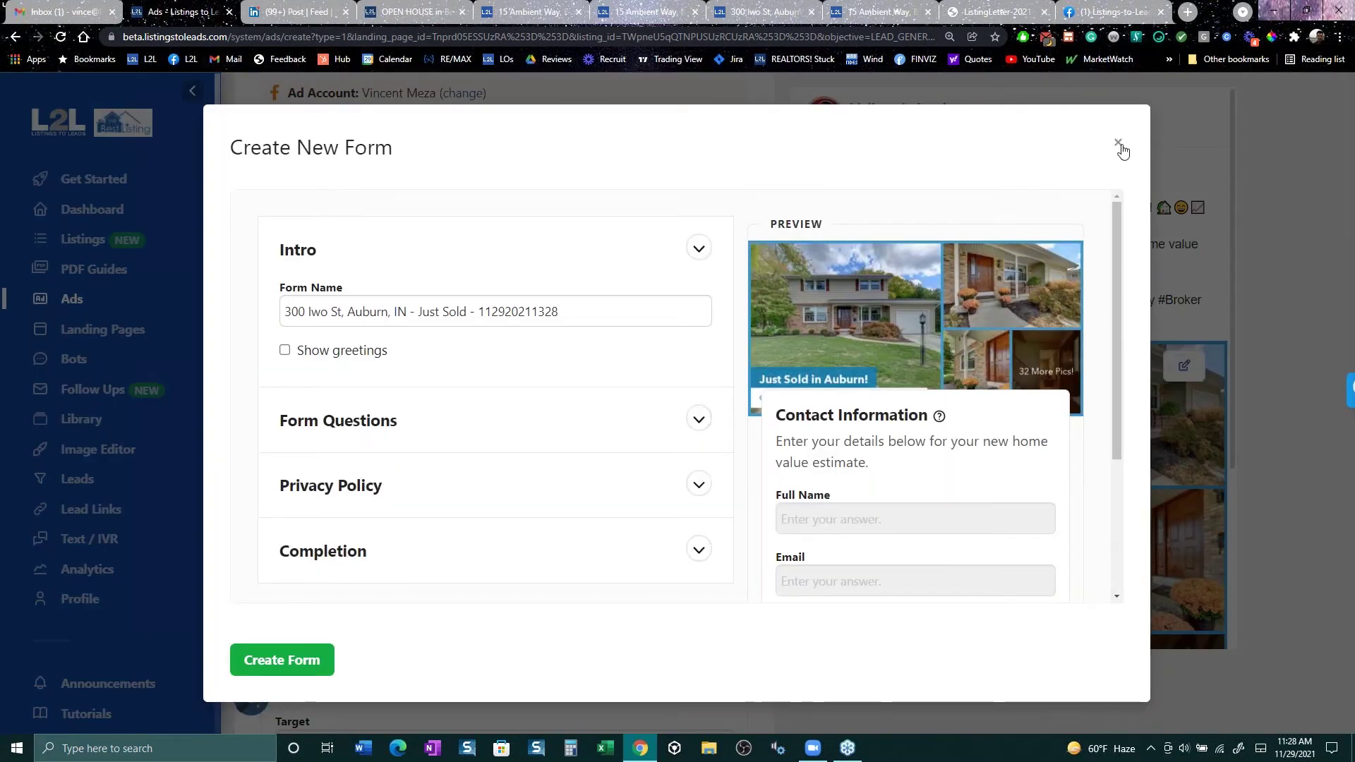
click(1119, 144)
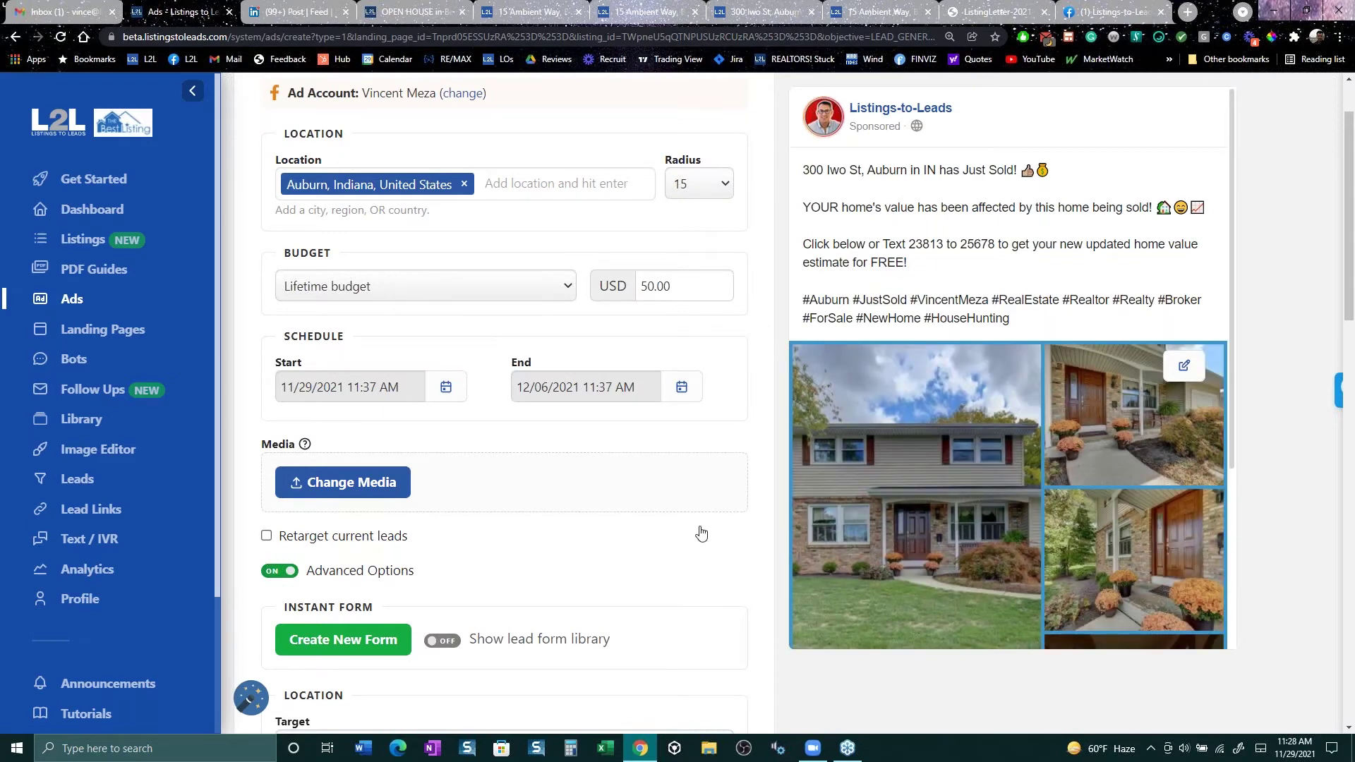
scroll(701, 533, down, 1)
scroll(699, 536, down, 3)
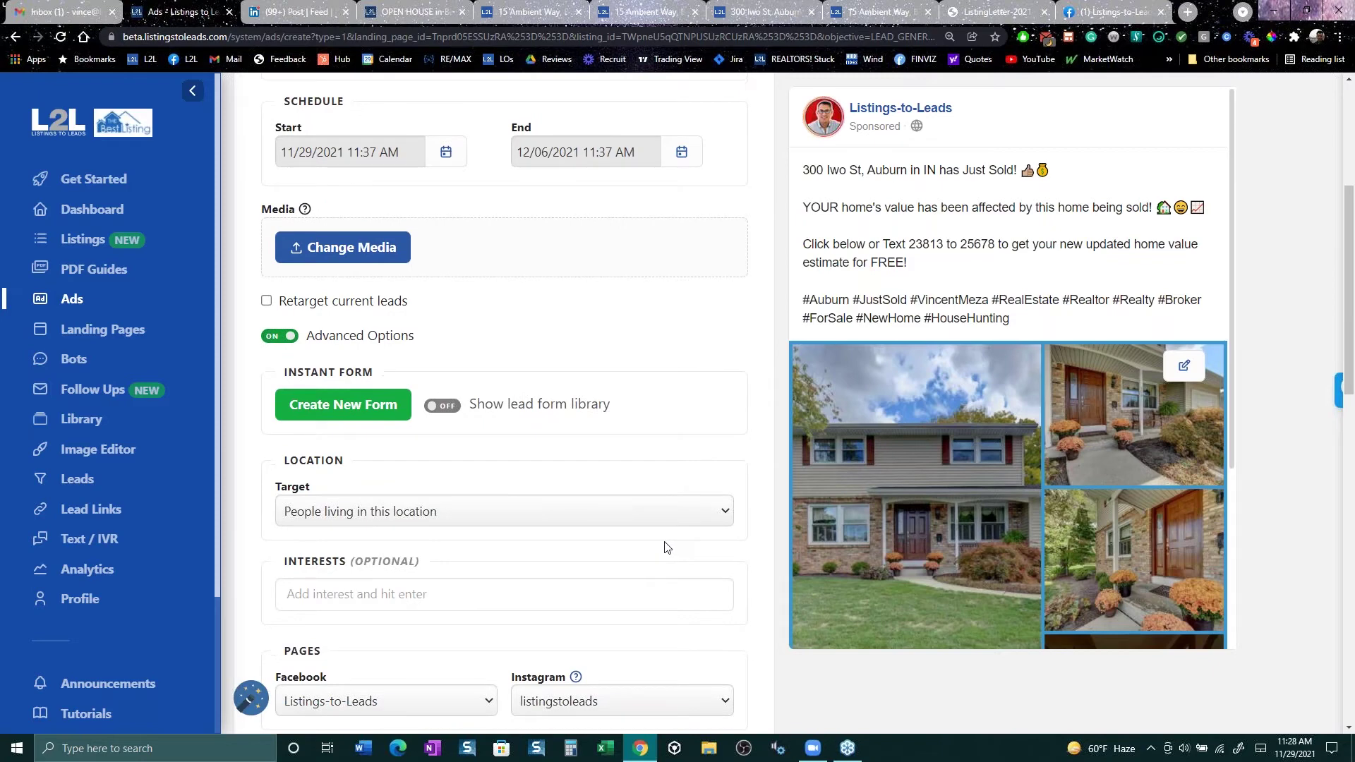
scroll(667, 547, down, 6)
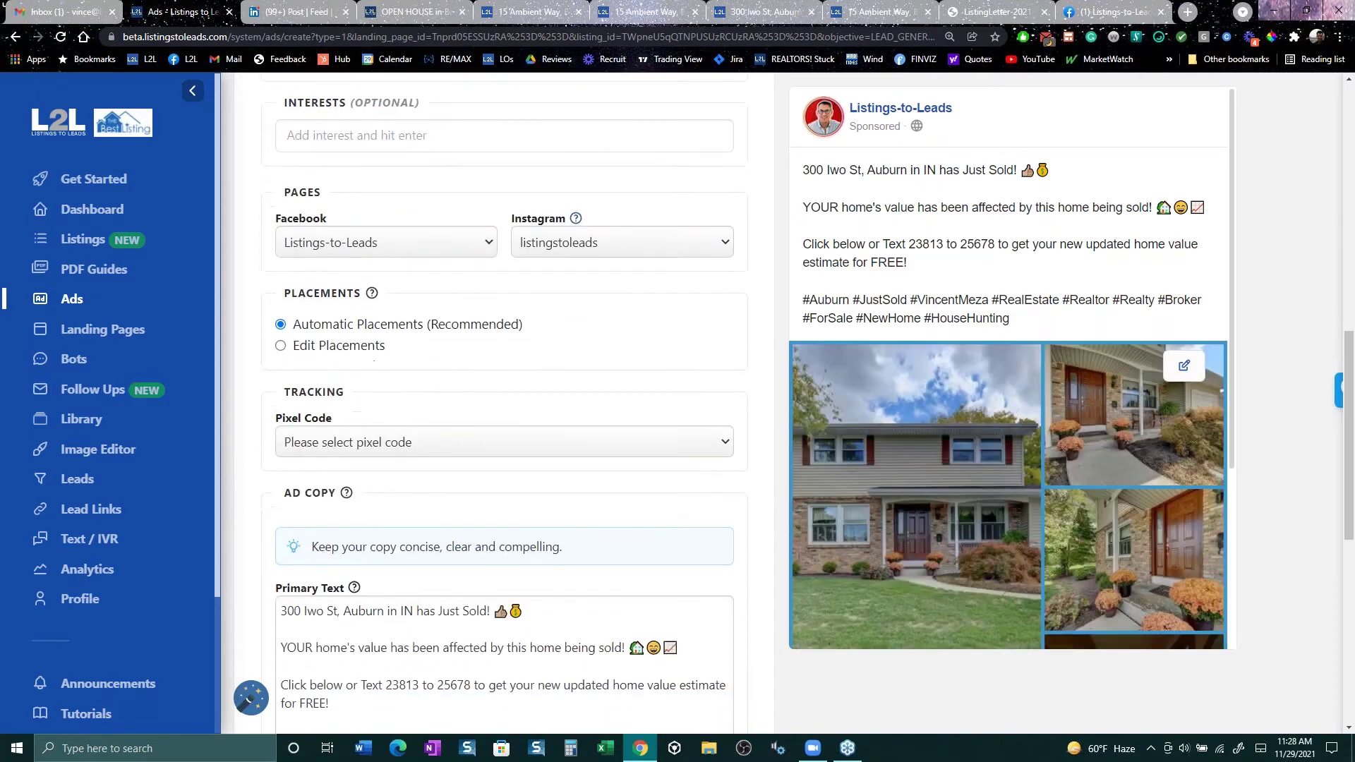
scroll(959, 197, up, 3)
drag(825, 170, 1056, 318)
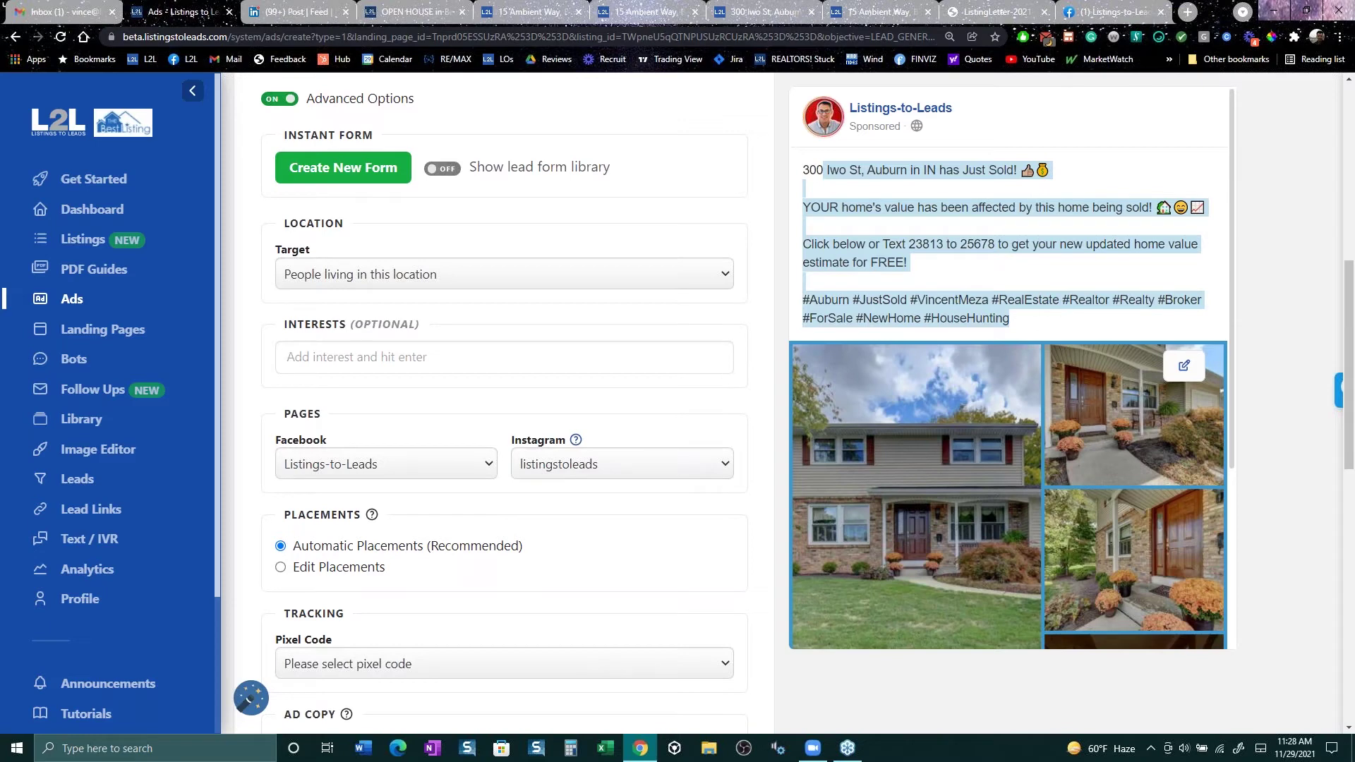
scroll(648, 402, down, 3)
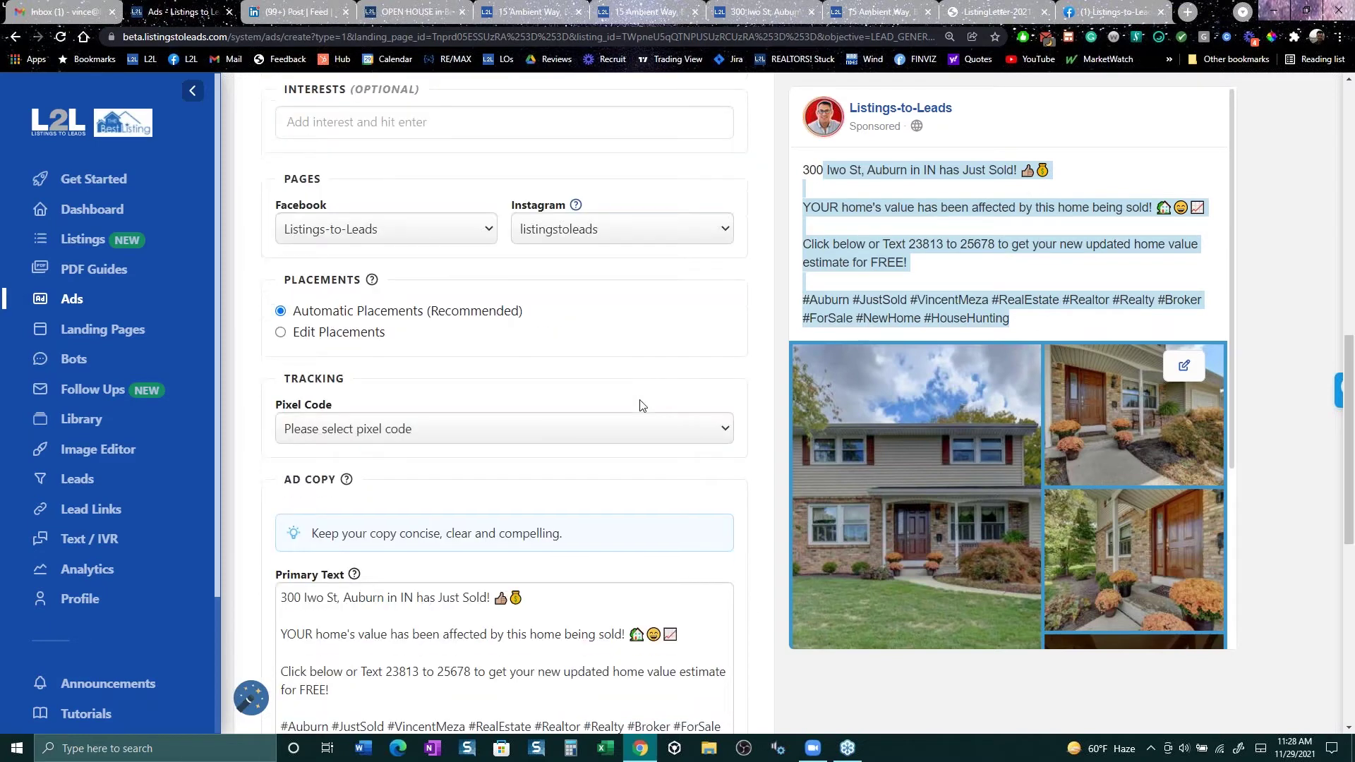
scroll(641, 405, down, 6)
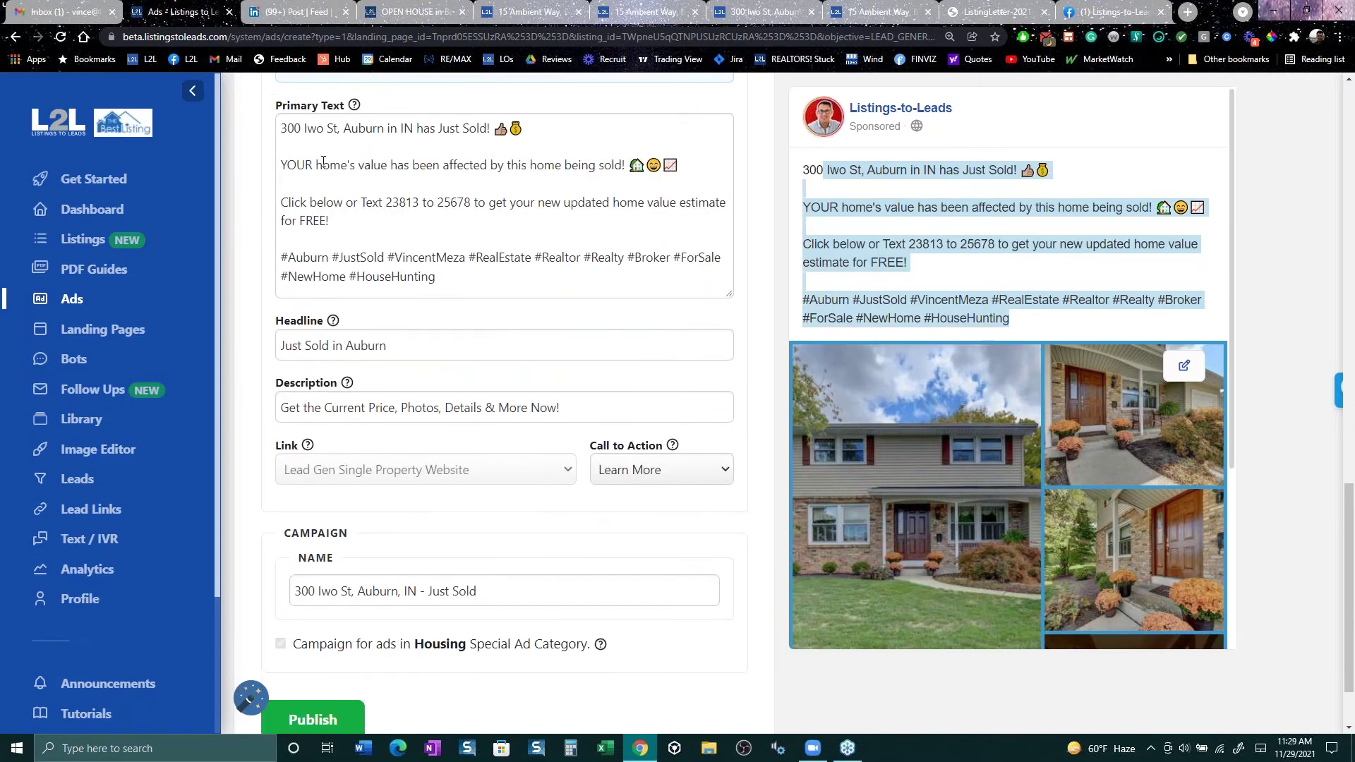
drag(497, 272, 284, 108)
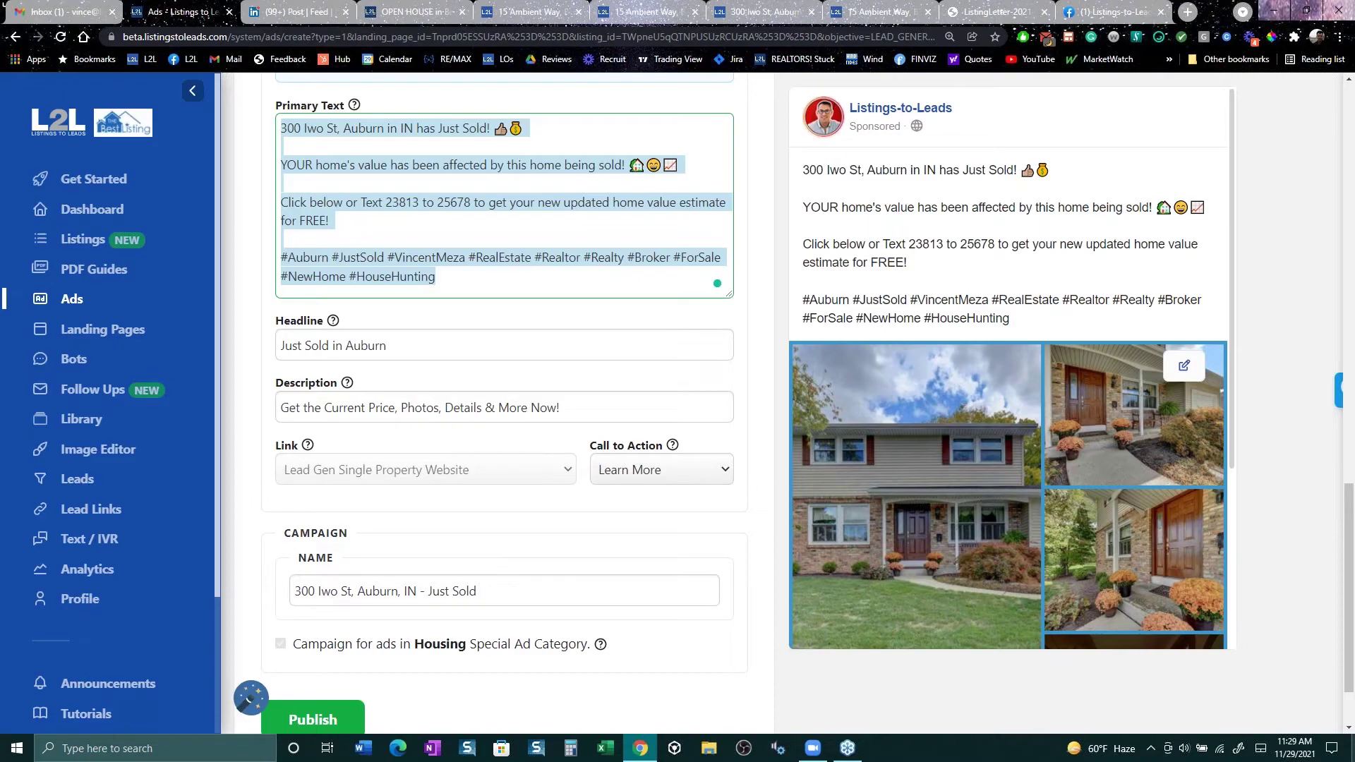
key(super+d)
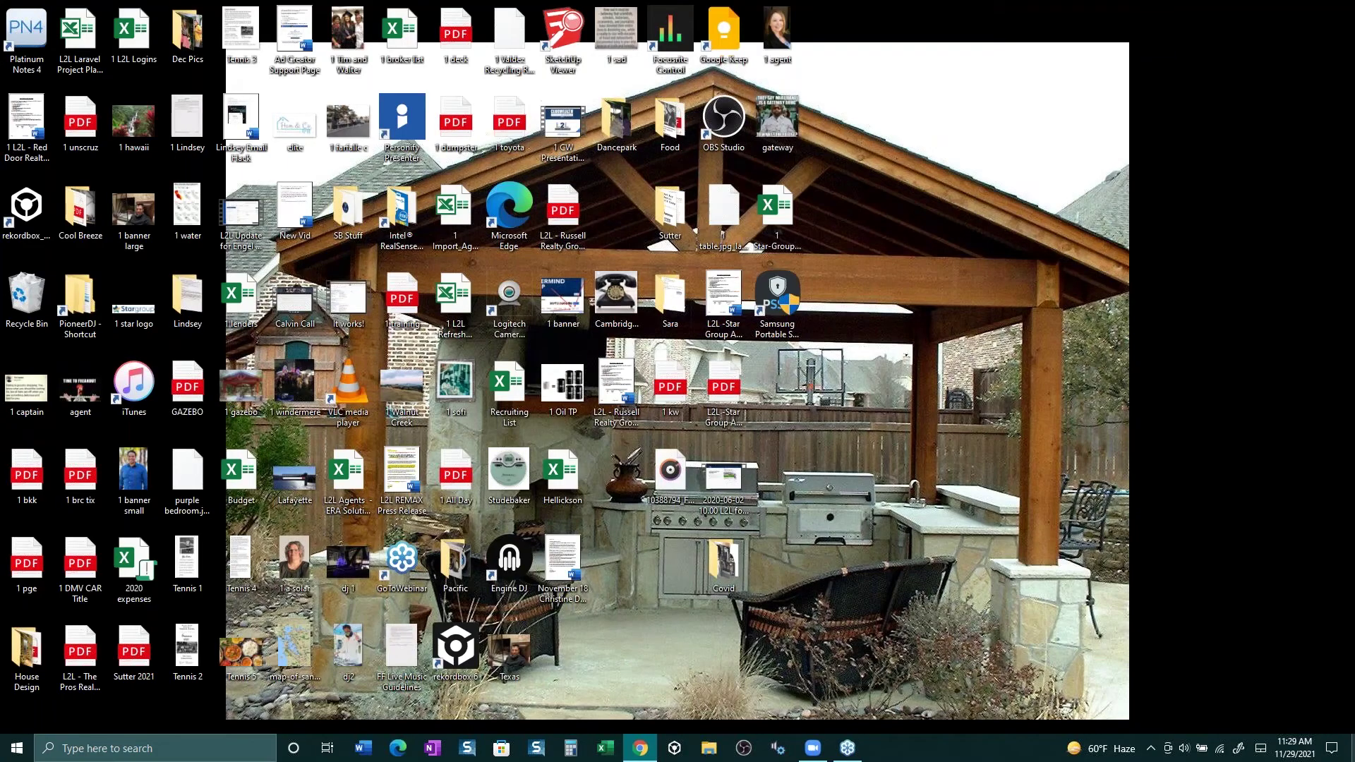
key(super+d)
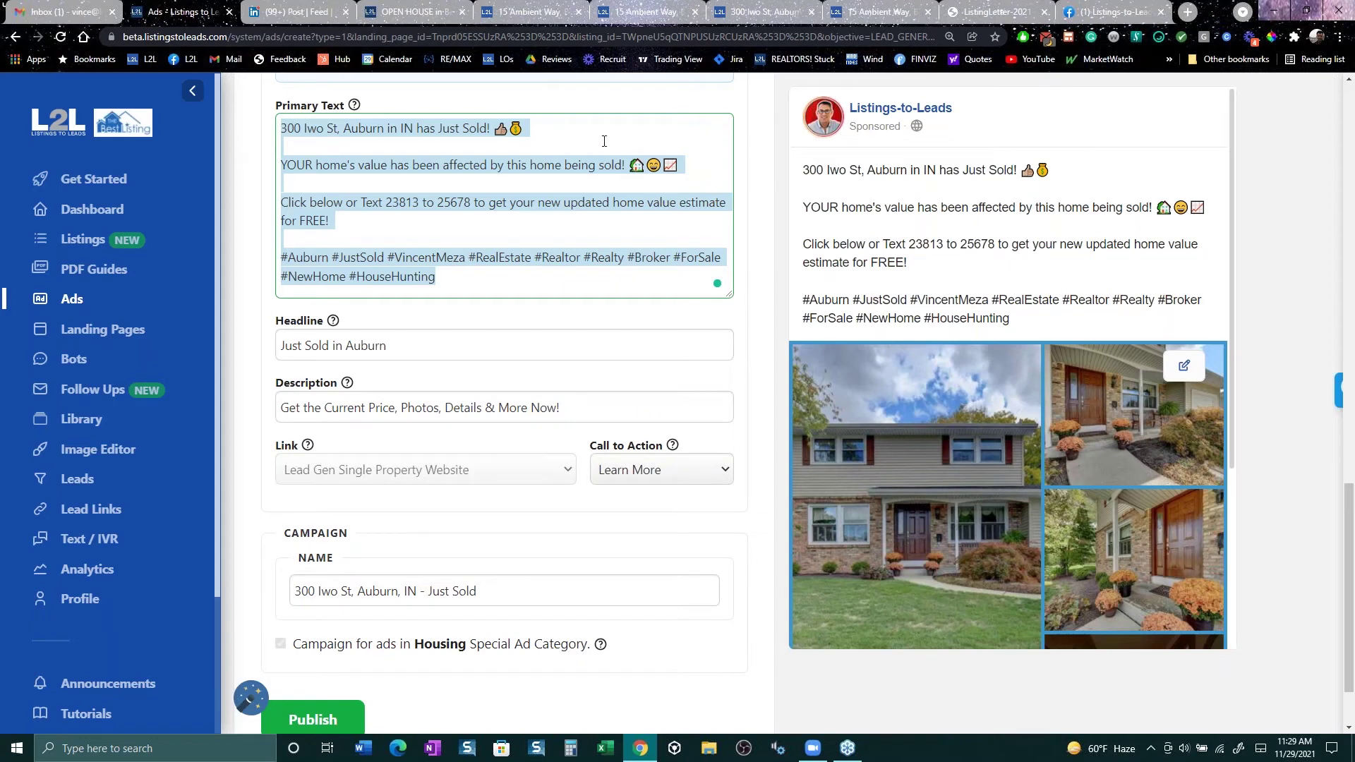
Step: Add bullets under the Just Sold line: contract in 4 days, 10k above asking, 8 offers, 7 buyers looking
click(581, 128)
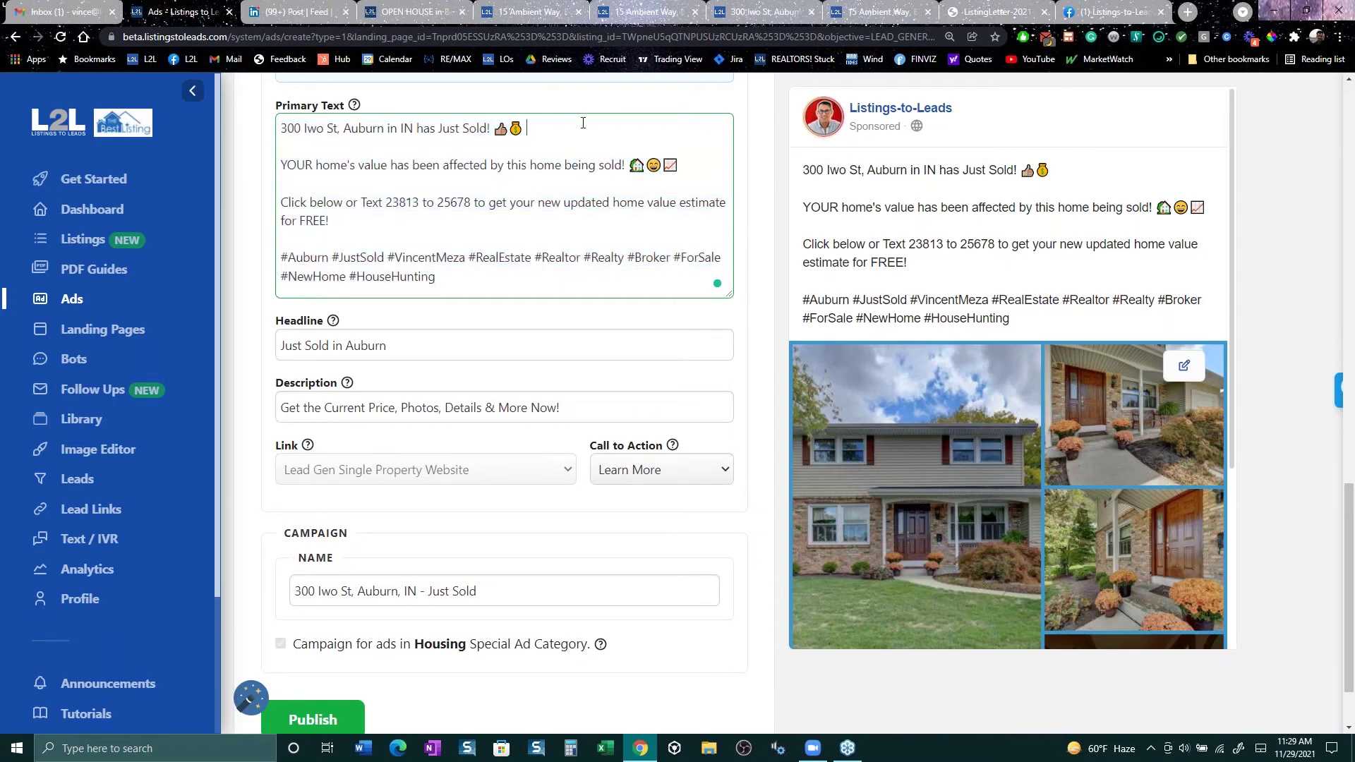
key(Return)
key(Return)
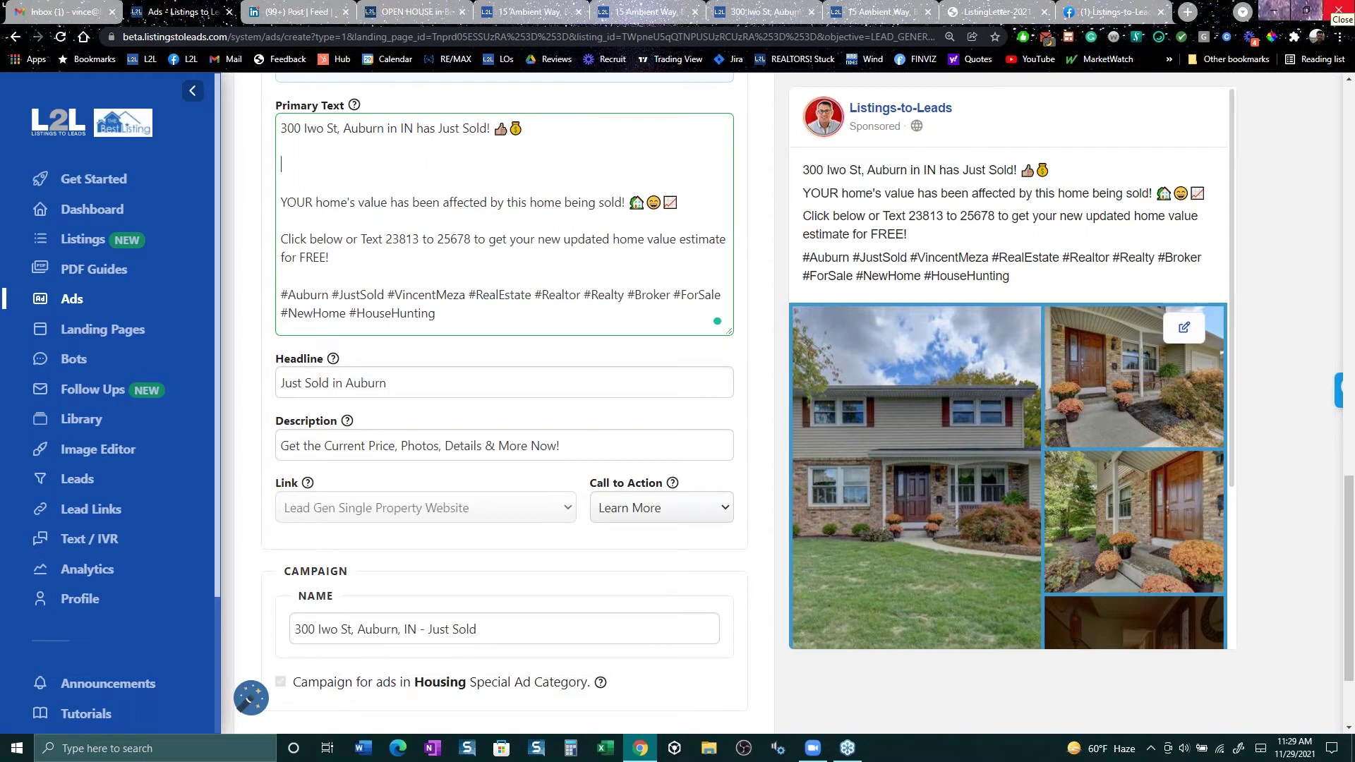
text(-)
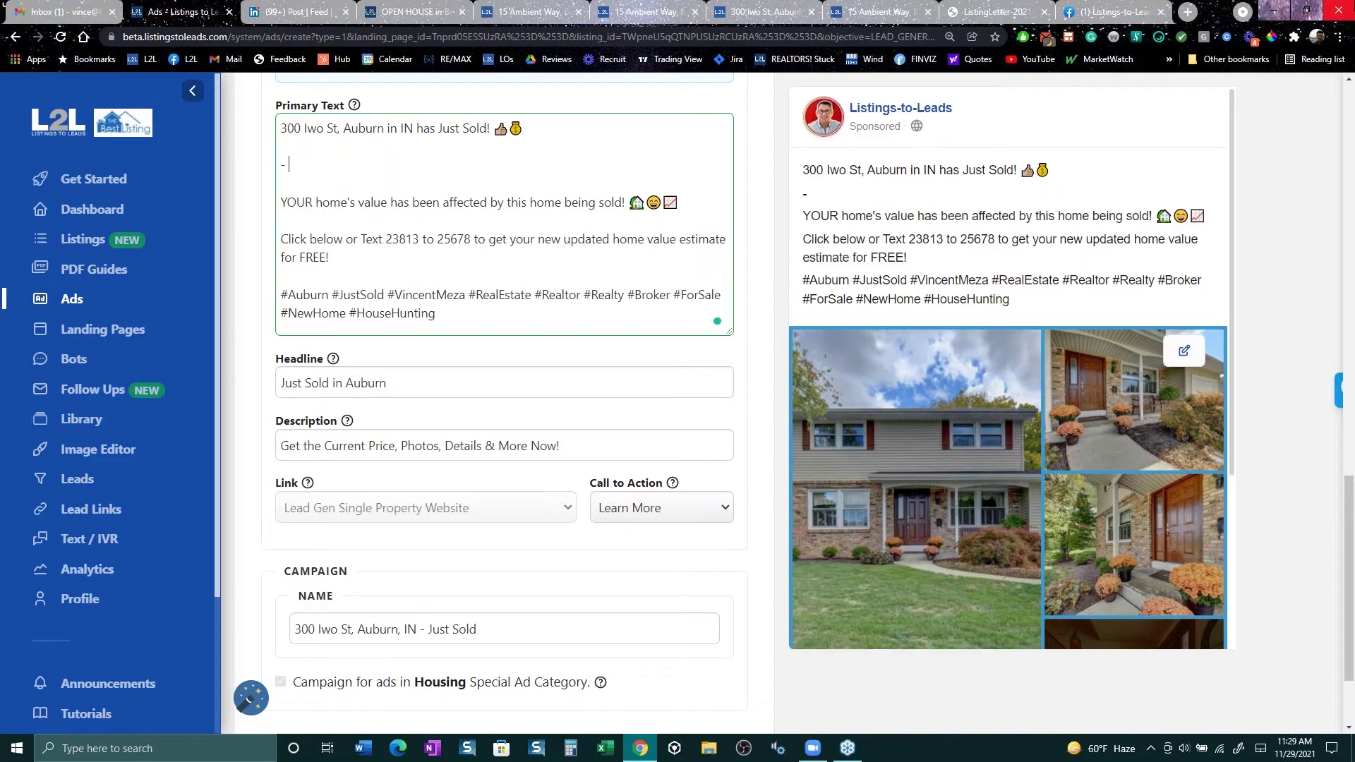
text( Went into contract)
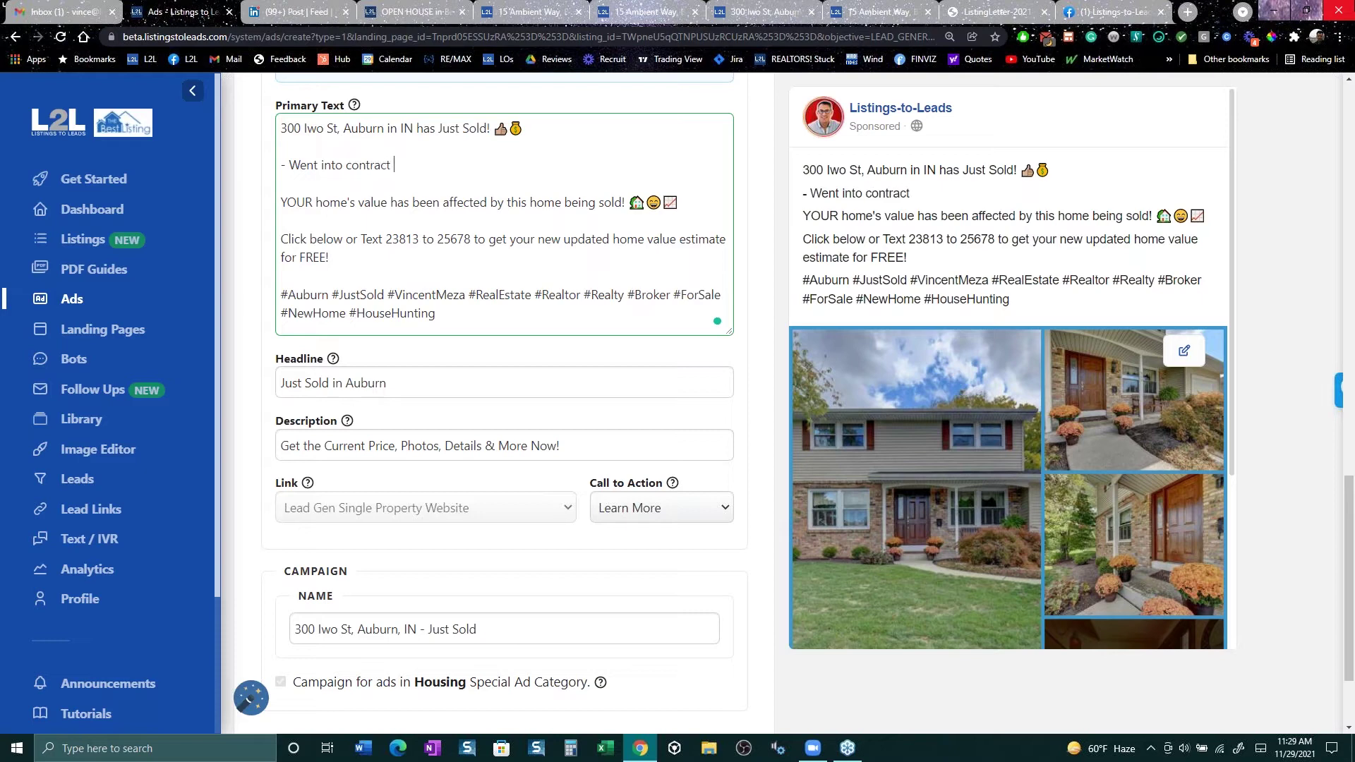
text( in 4 days)
key(Return)
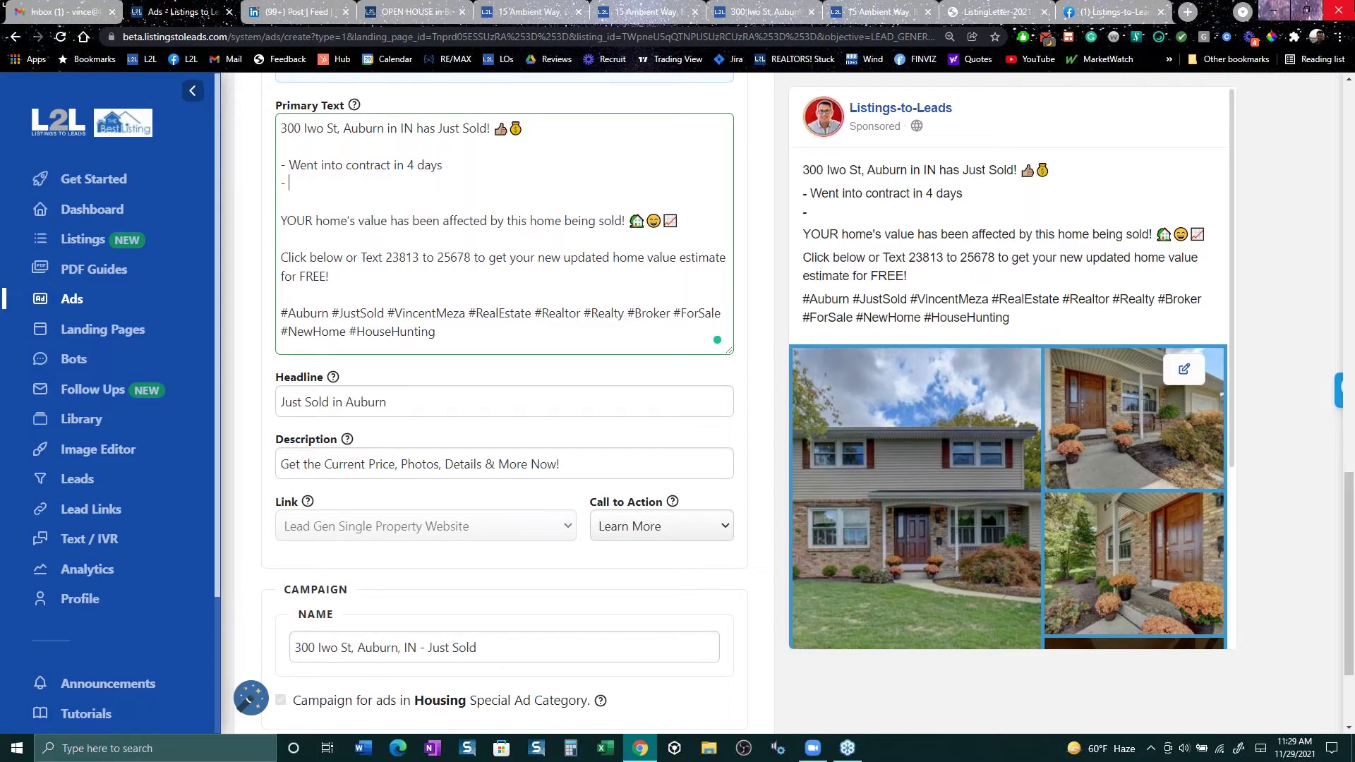
text(- Sold 10k)
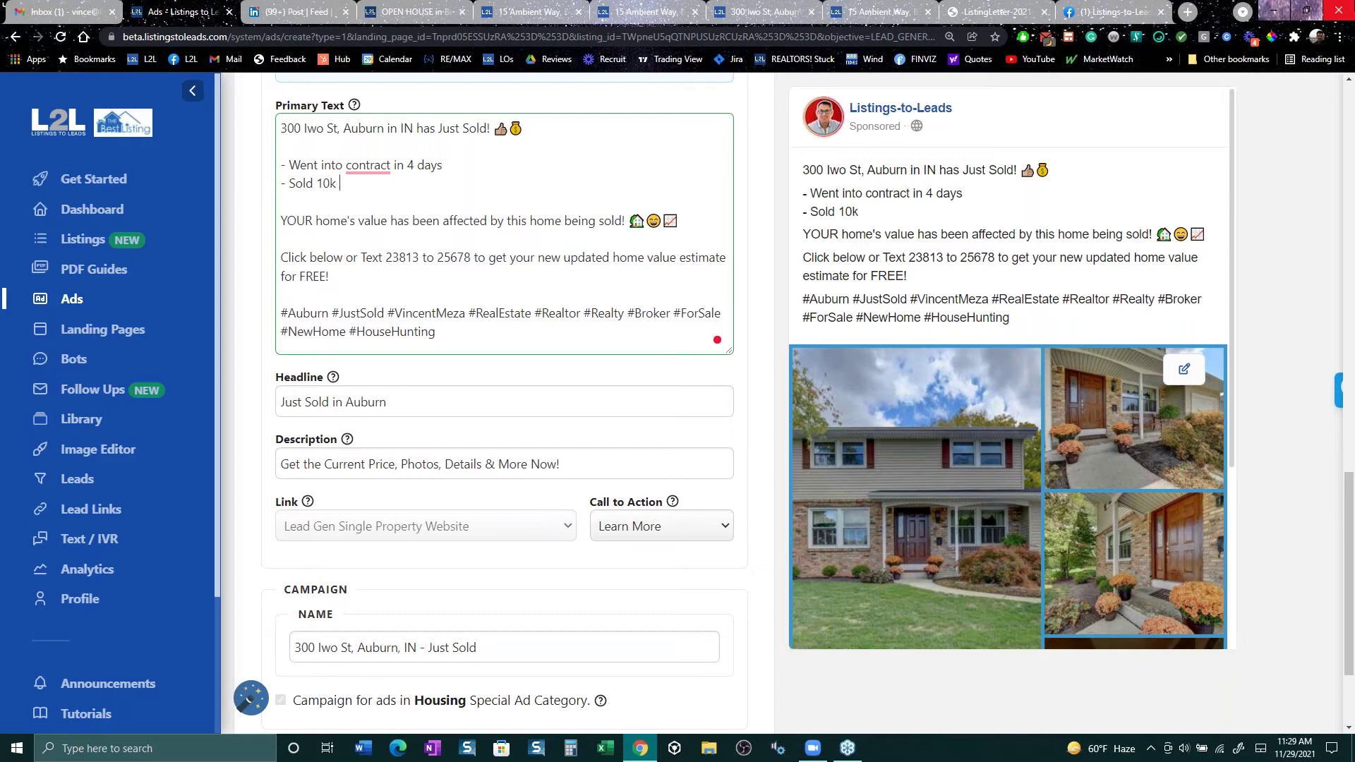
text( above asking)
key(Return)
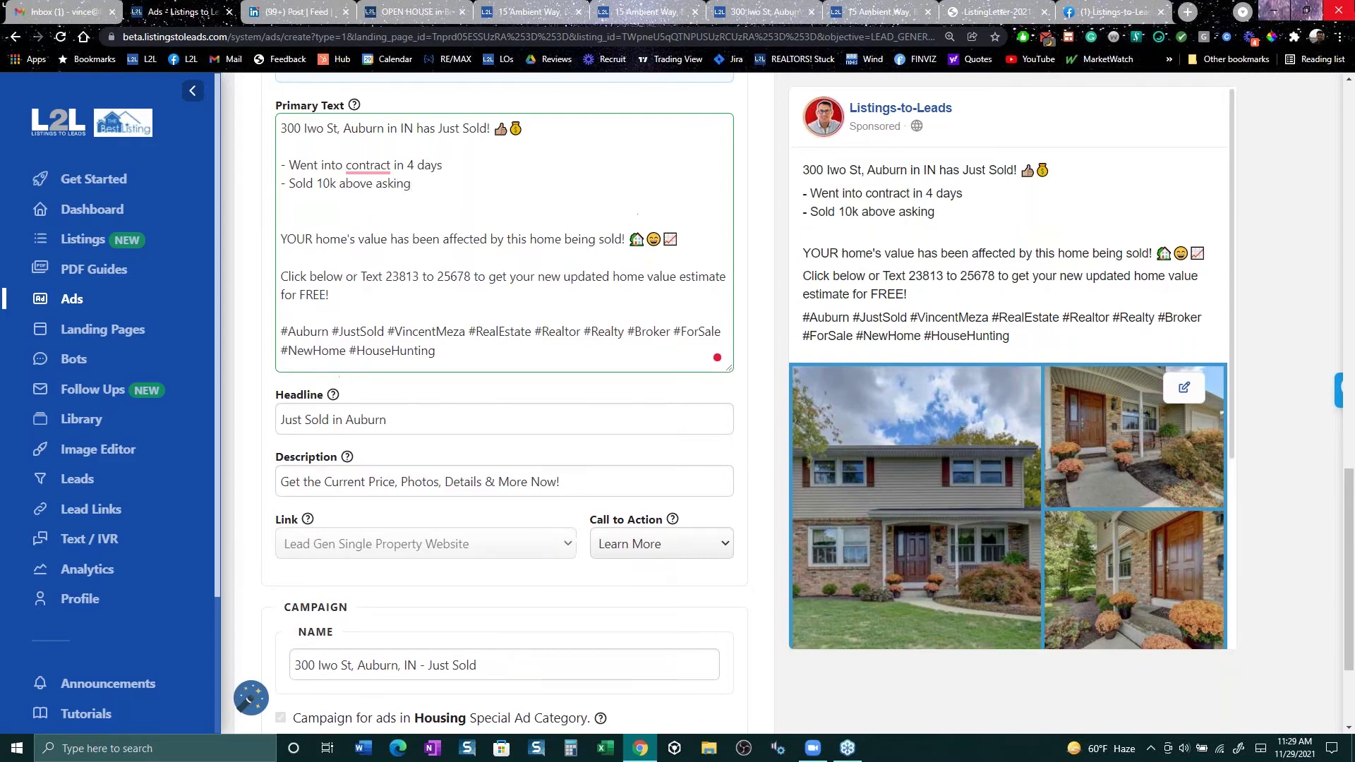
text(- 8 offi)
key(BackSpace)
text(ers, 7 buyers still )
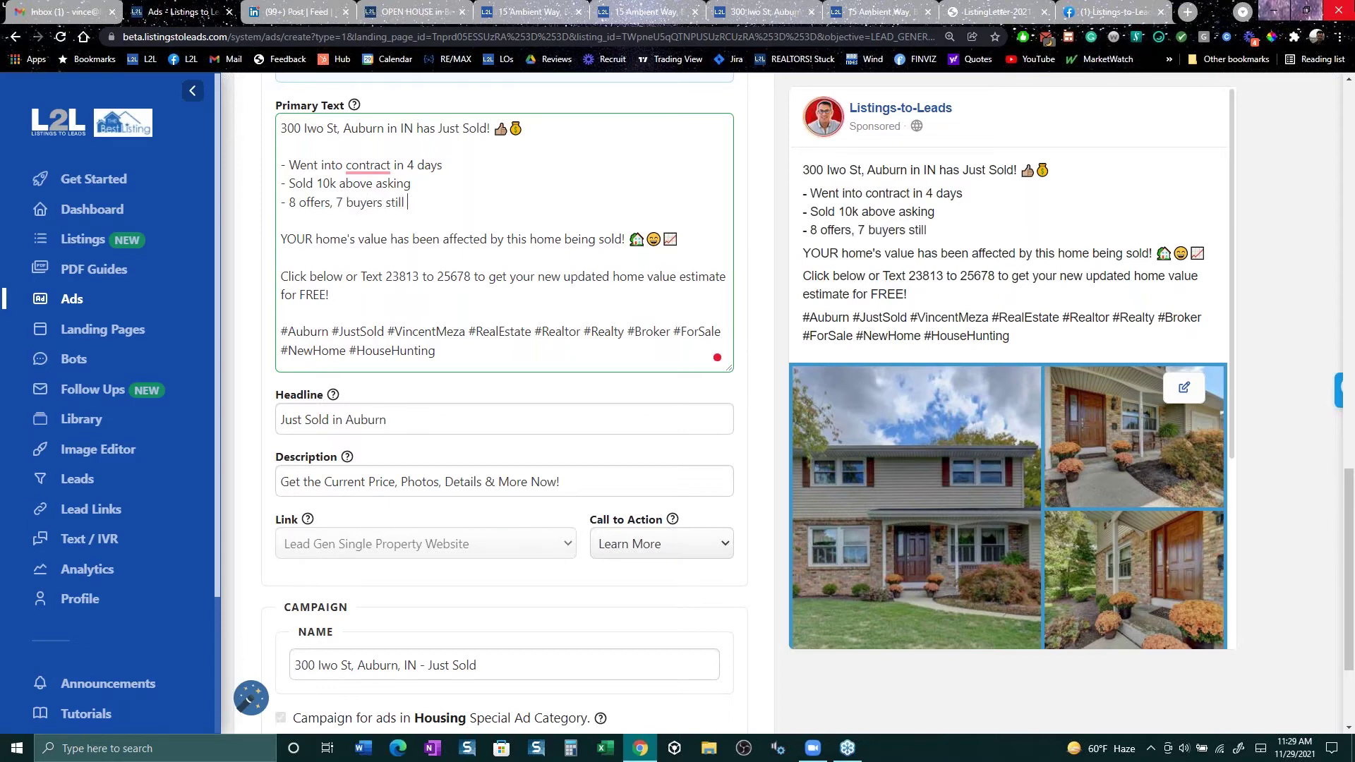
text(looking)
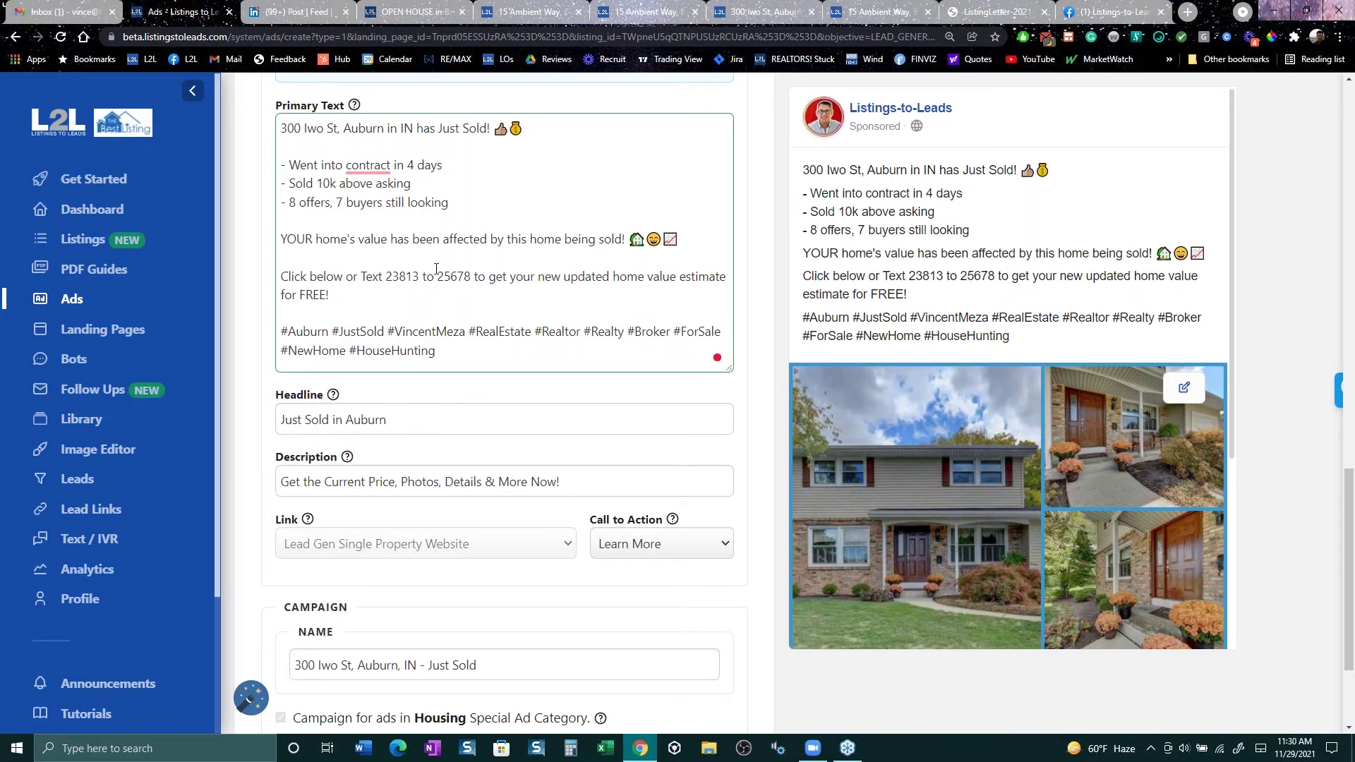
click(75, 301)
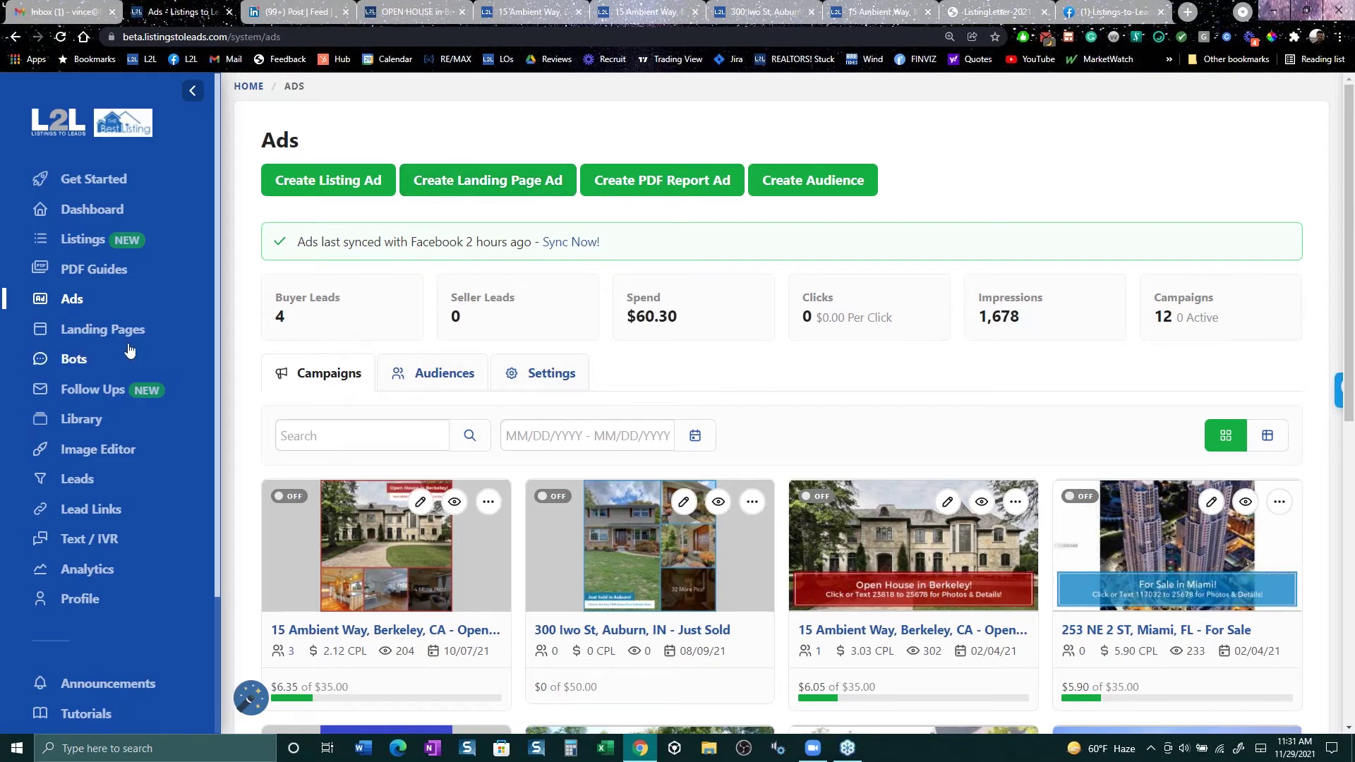
click(82, 240)
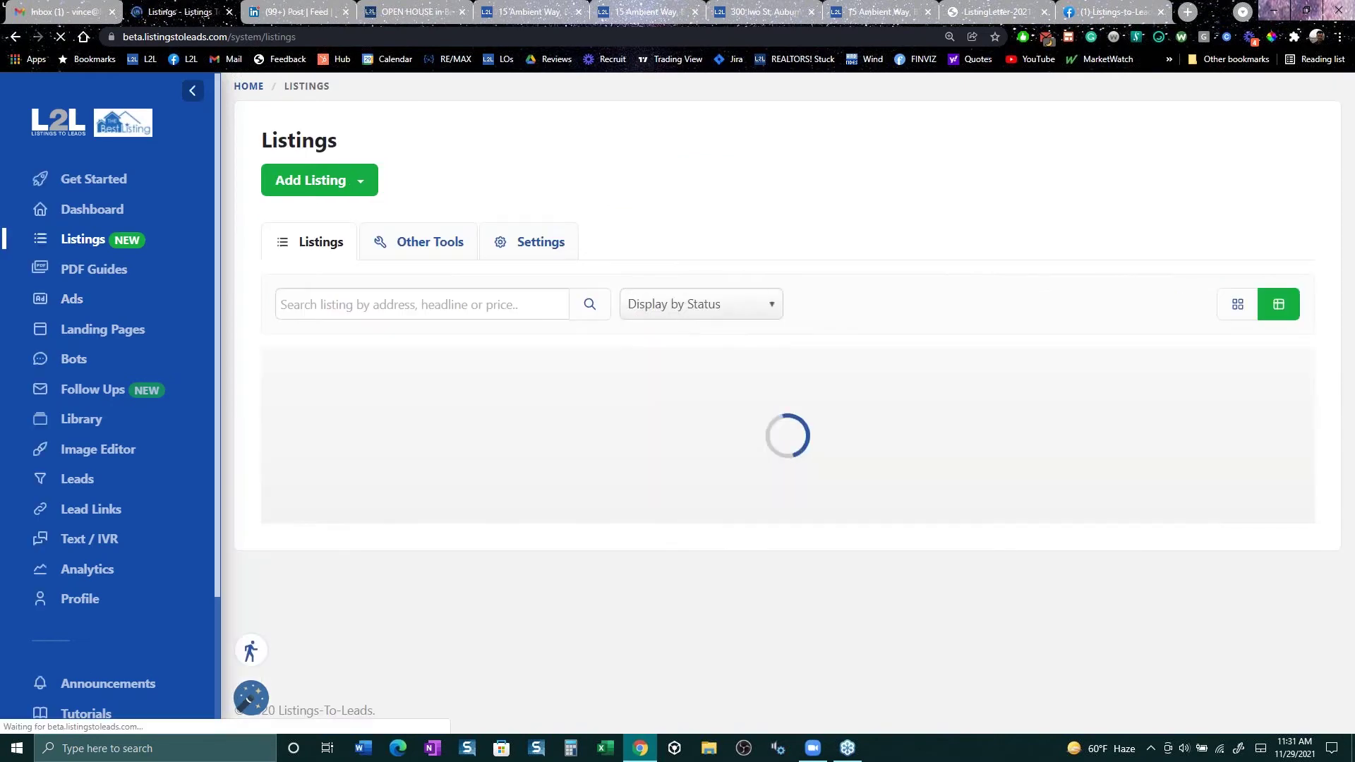
scroll(830, 696, down, 3)
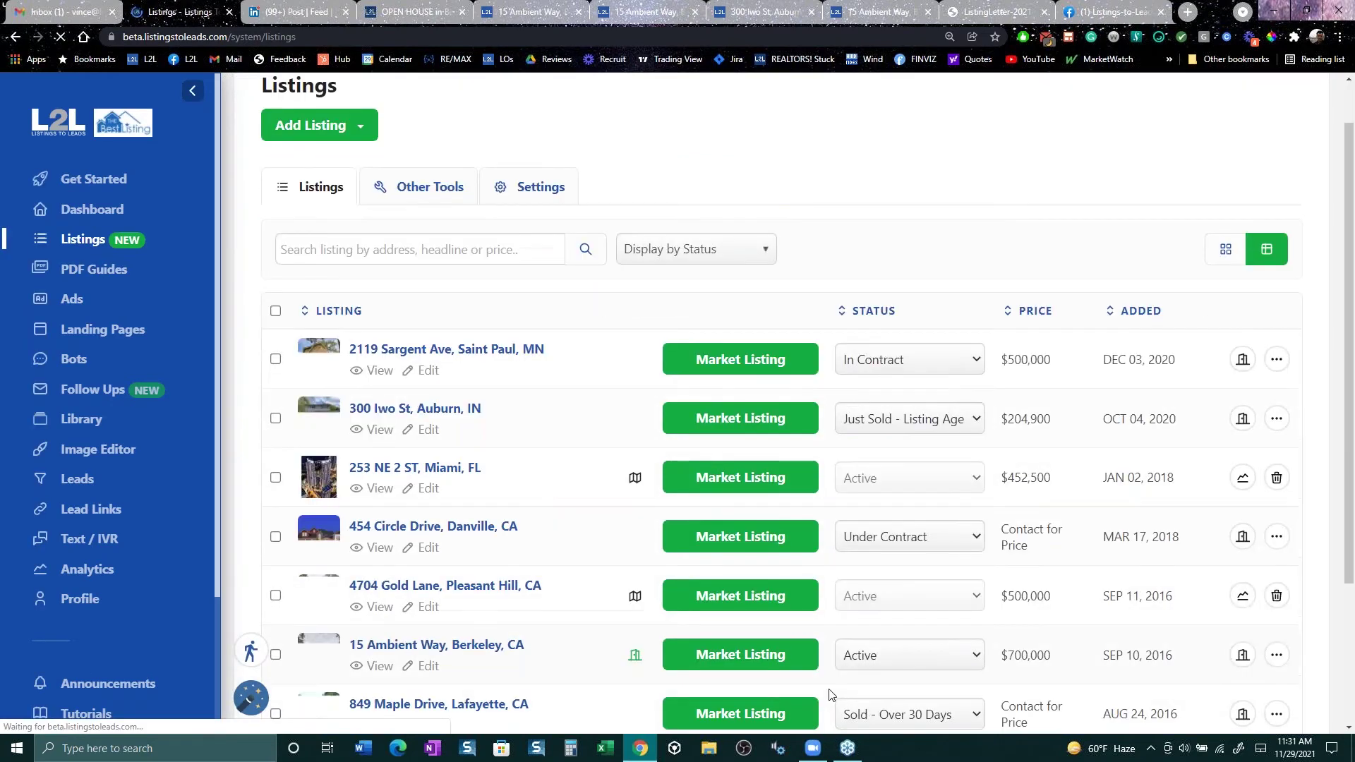
click(730, 480)
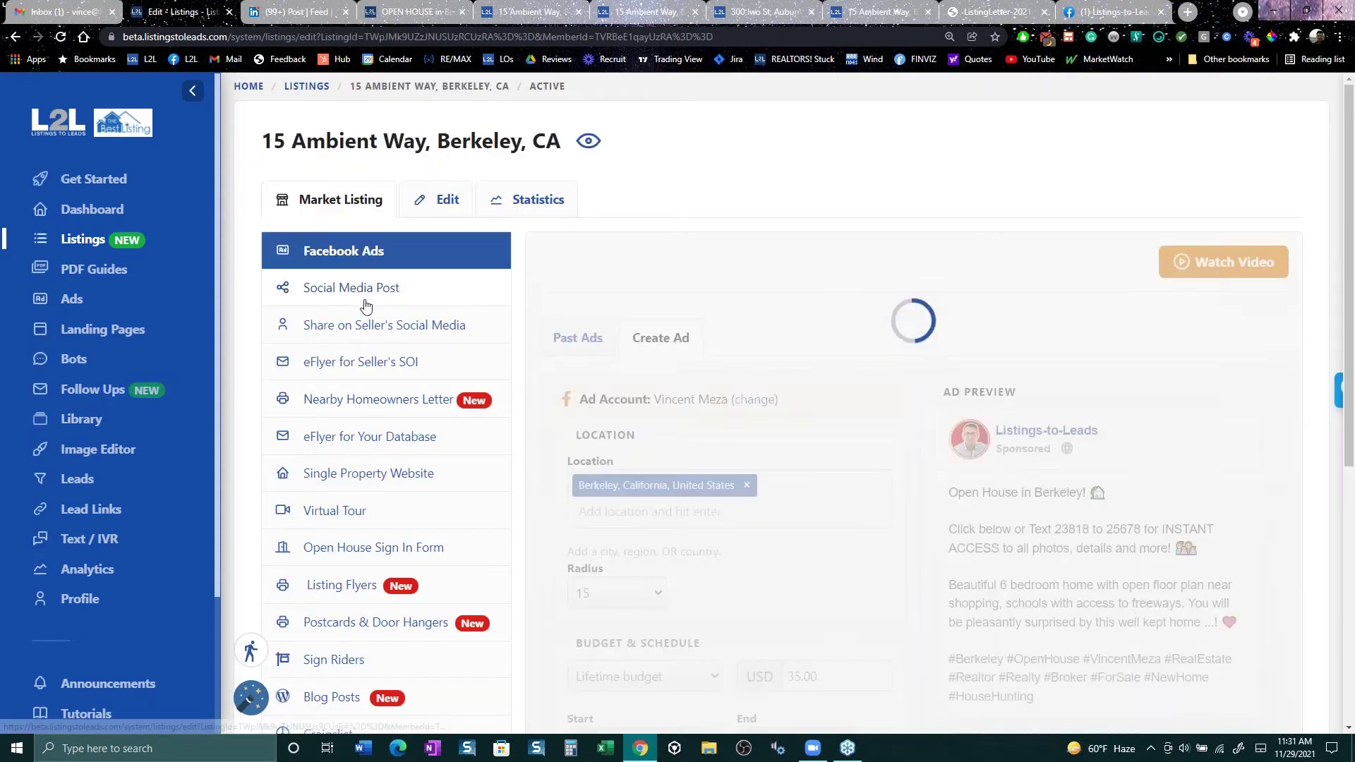
click(386, 330)
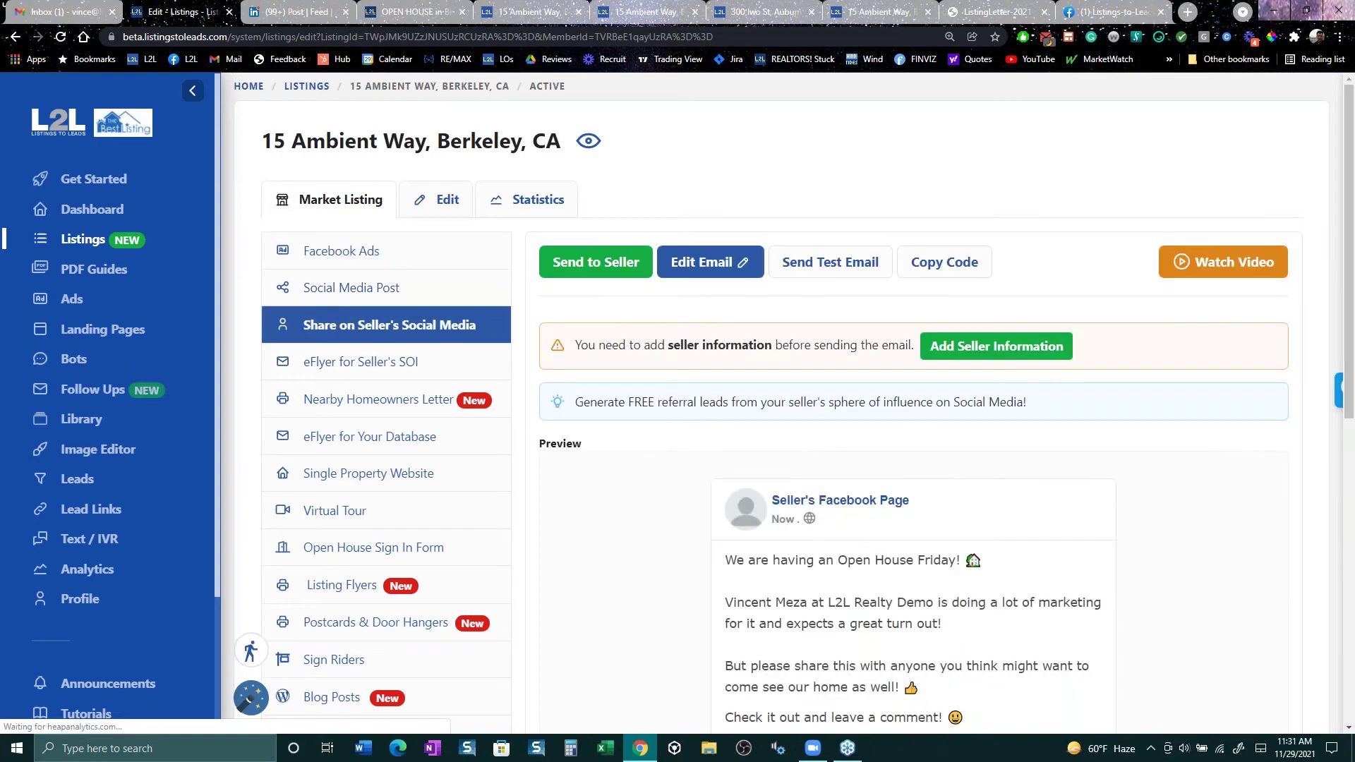
scroll(926, 681, down, 3)
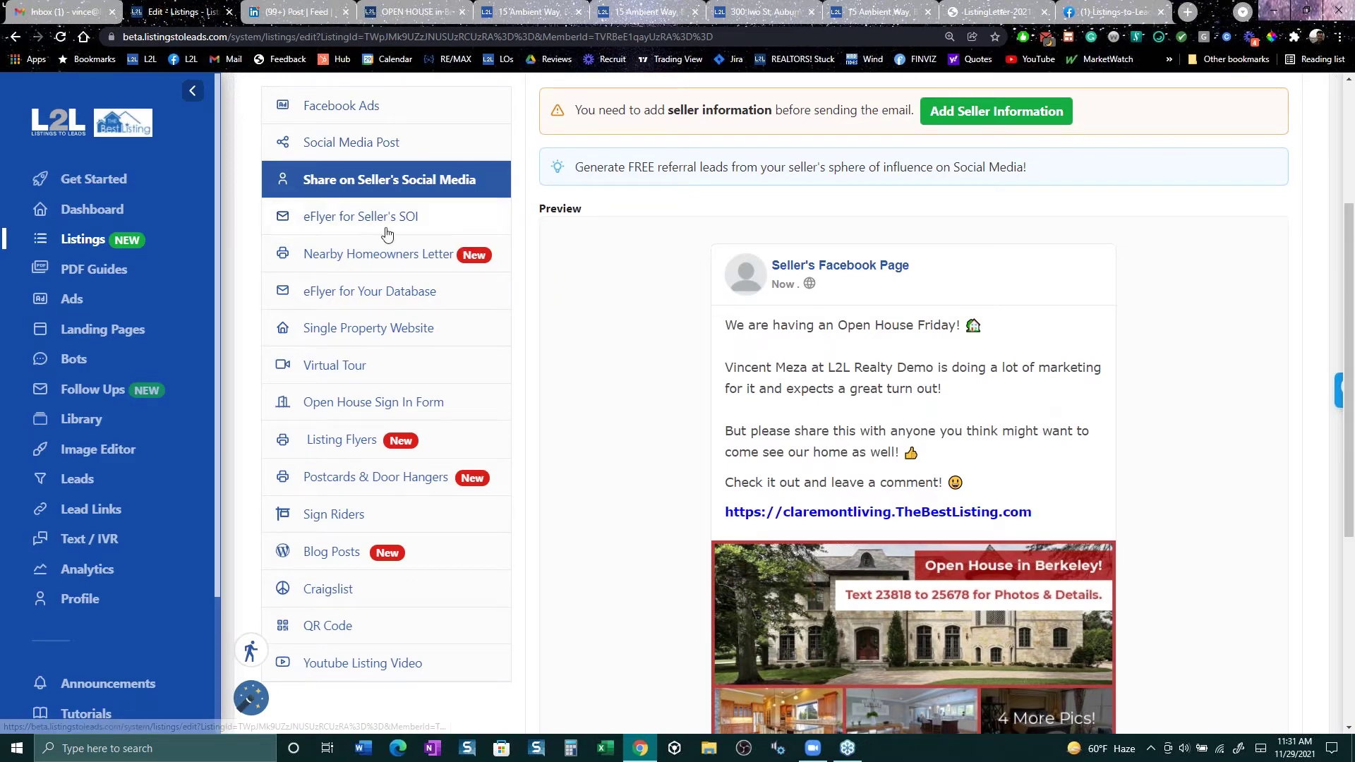
click(388, 255)
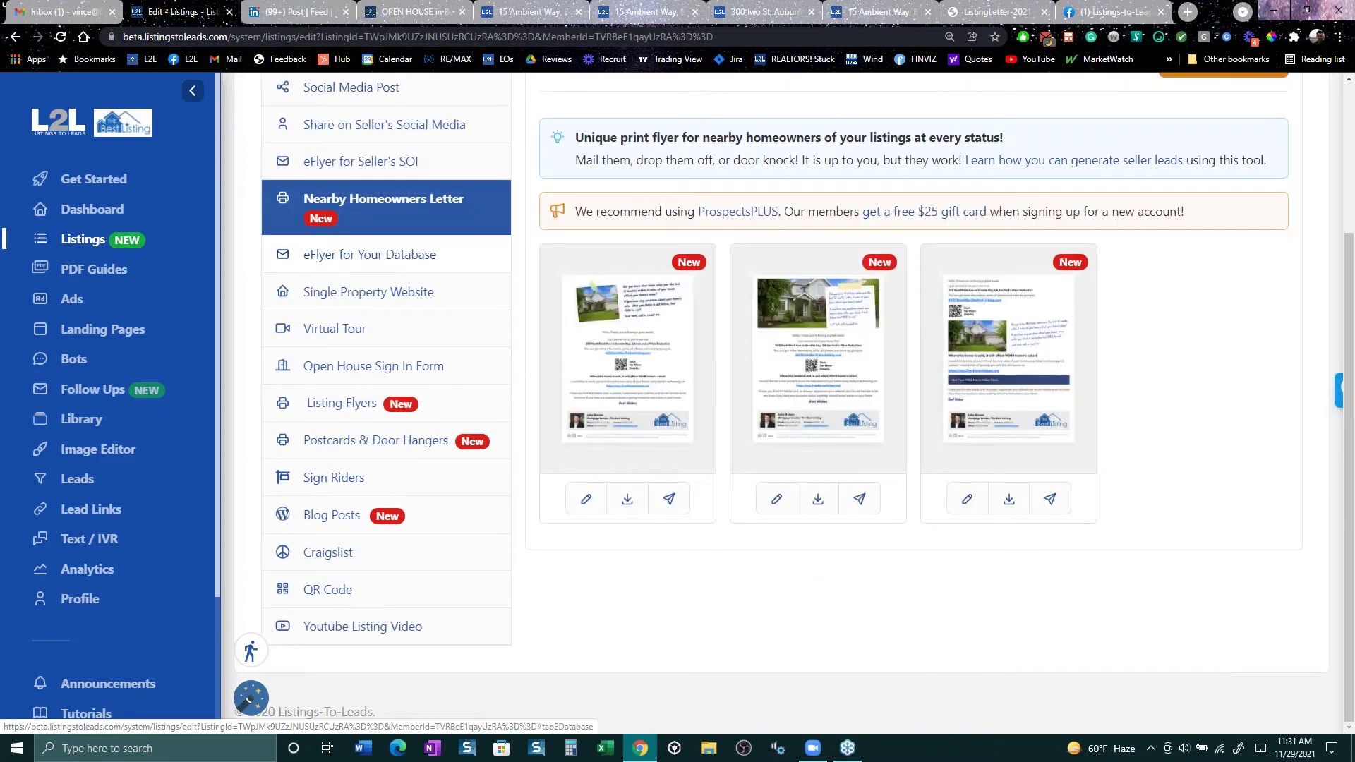
click(389, 259)
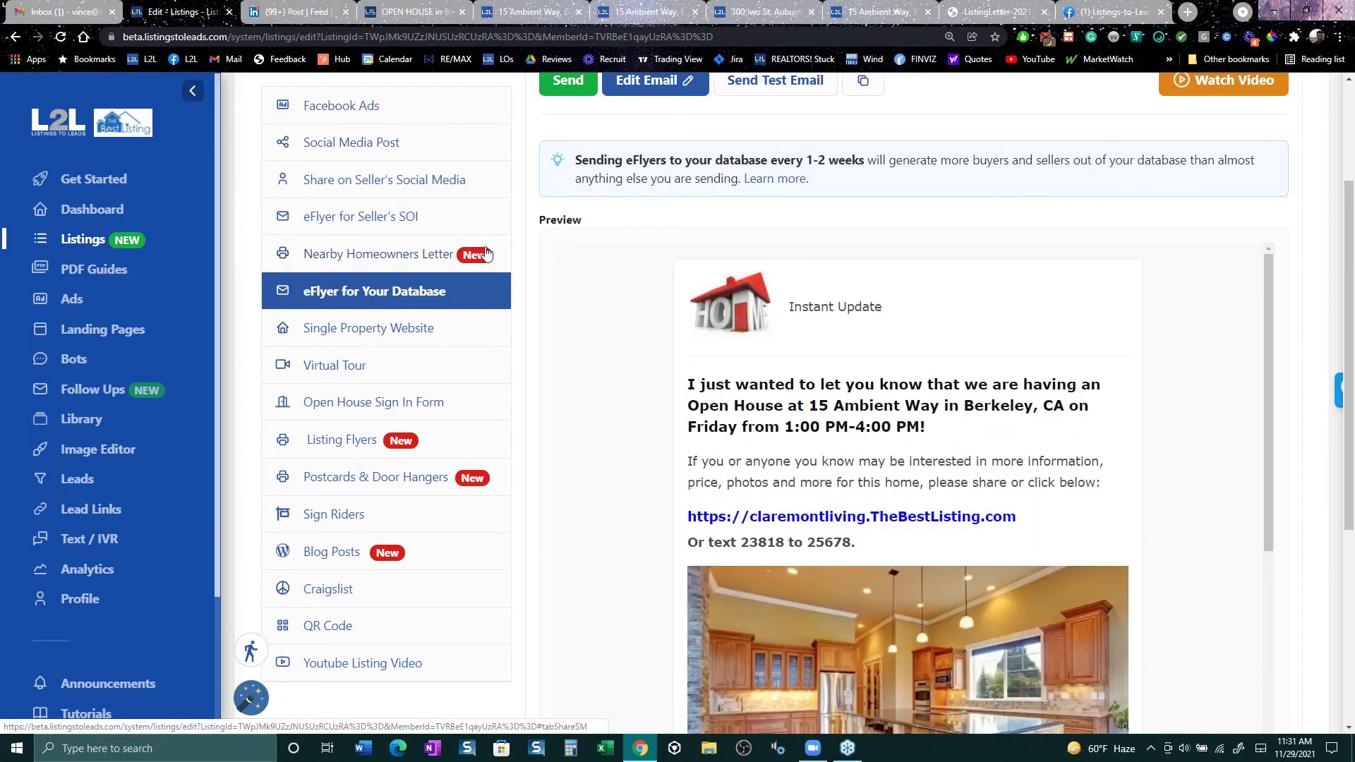
scroll(764, 441, down, 1)
scroll(763, 441, down, 3)
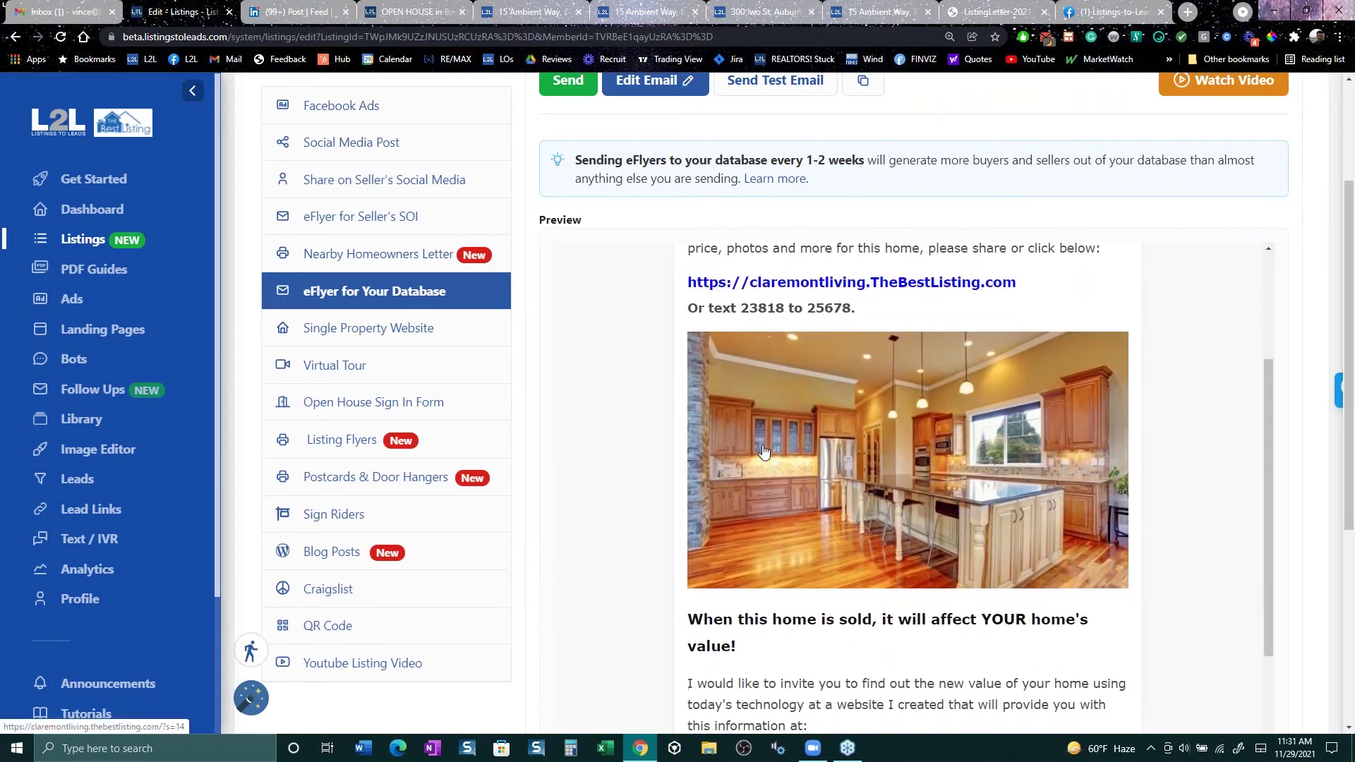
scroll(763, 449, up, 4)
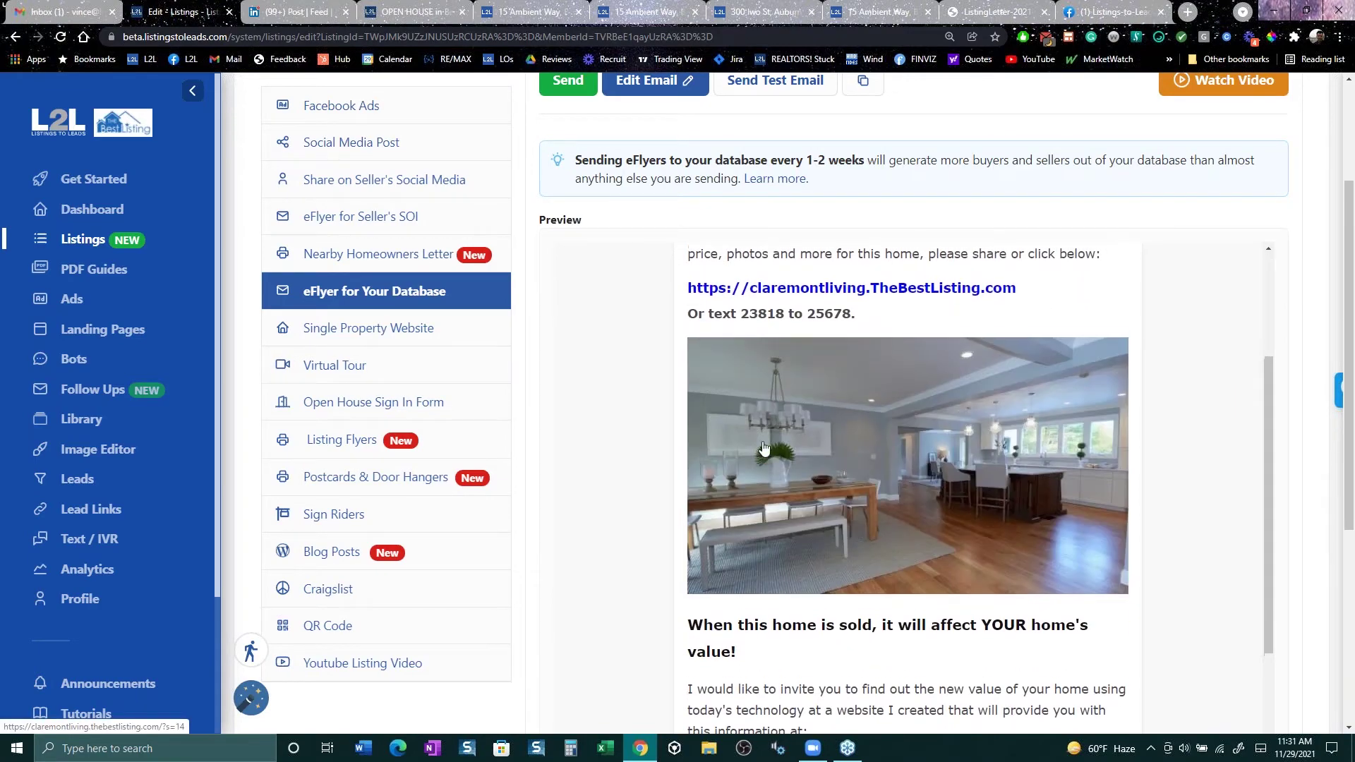
scroll(638, 376, up, 1)
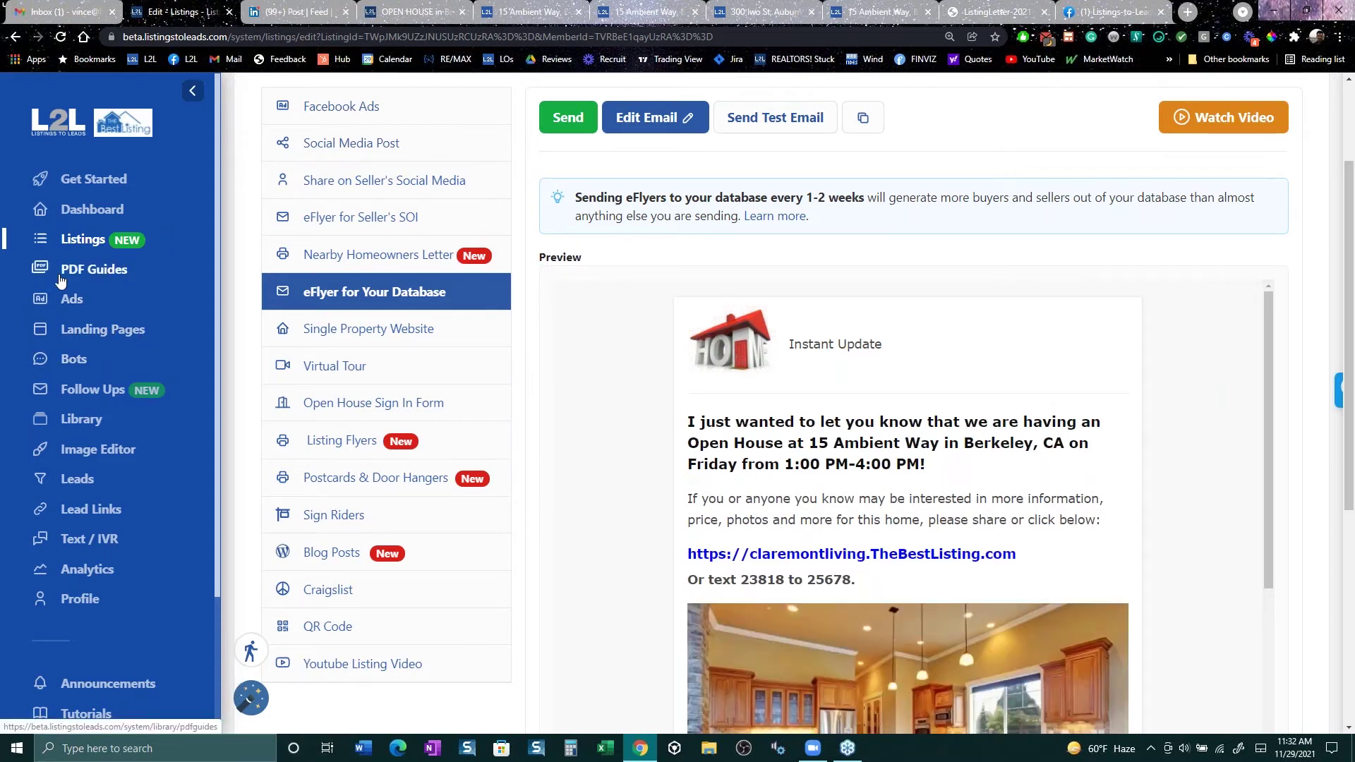
Step: Preview the Free Home Values page from the Landing Pages gallery, then return to the gallery
click(99, 344)
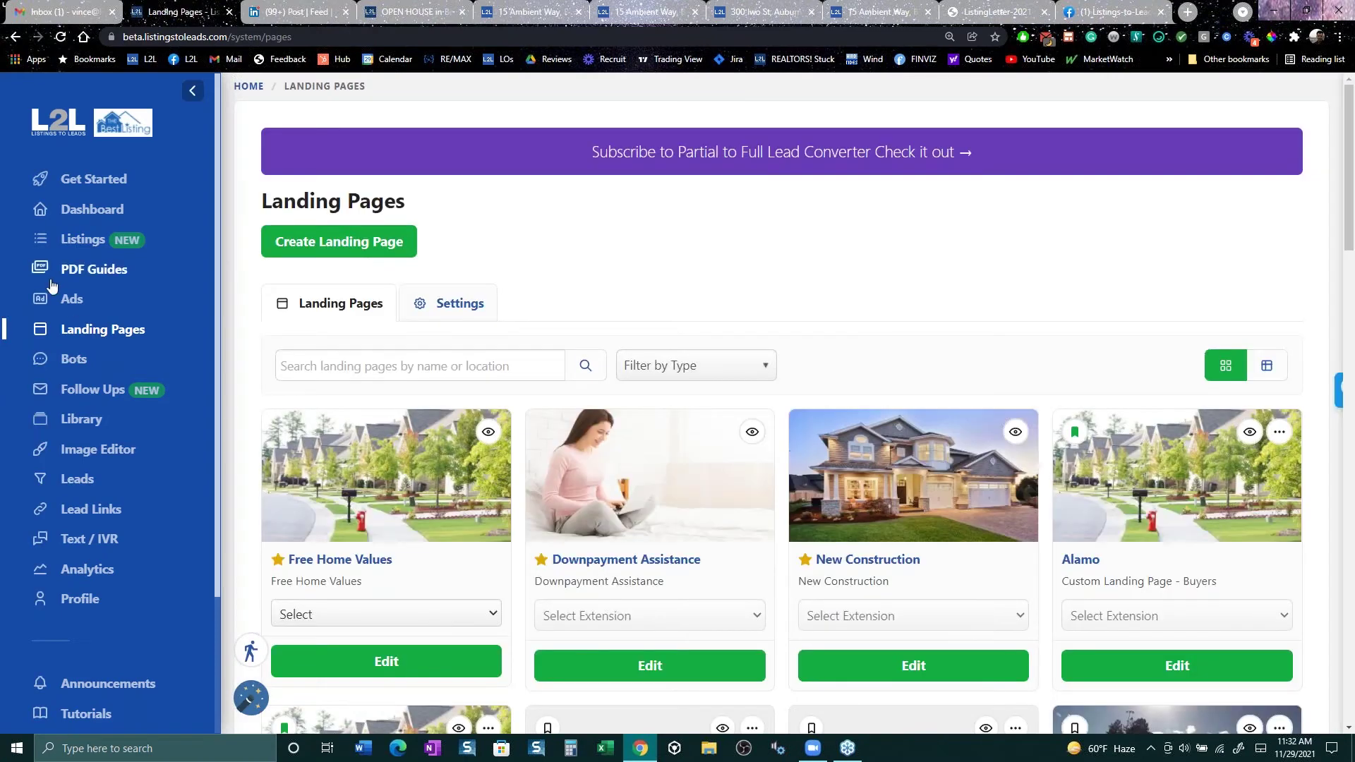
scroll(504, 663, down, 3)
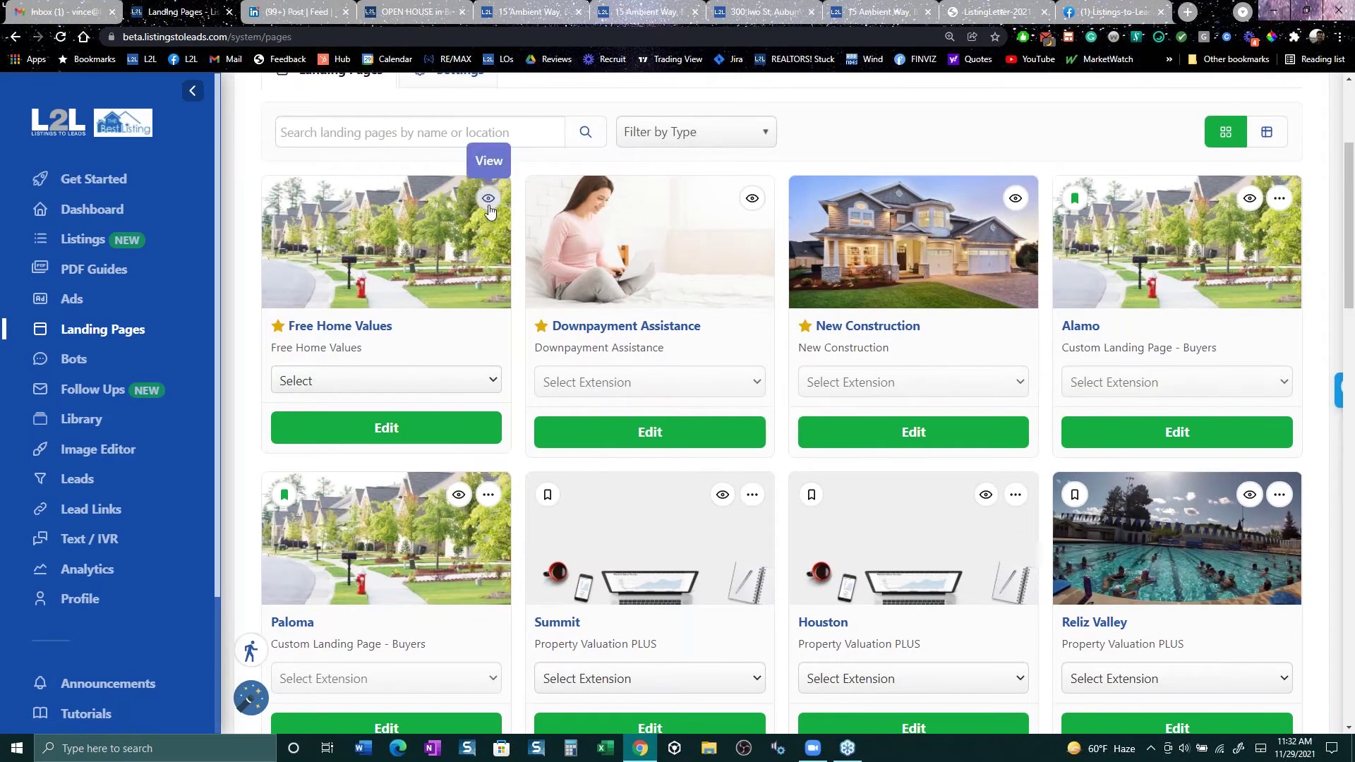
click(489, 202)
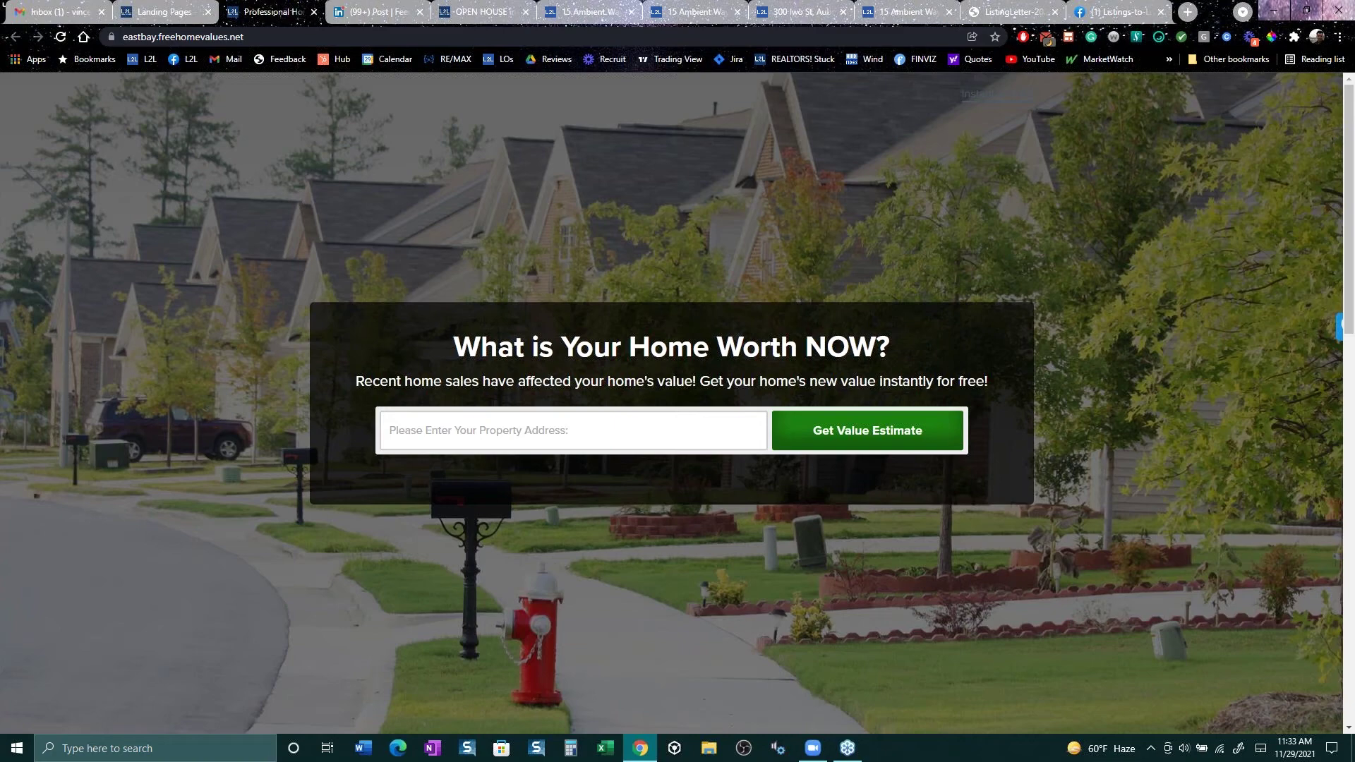
click(169, 12)
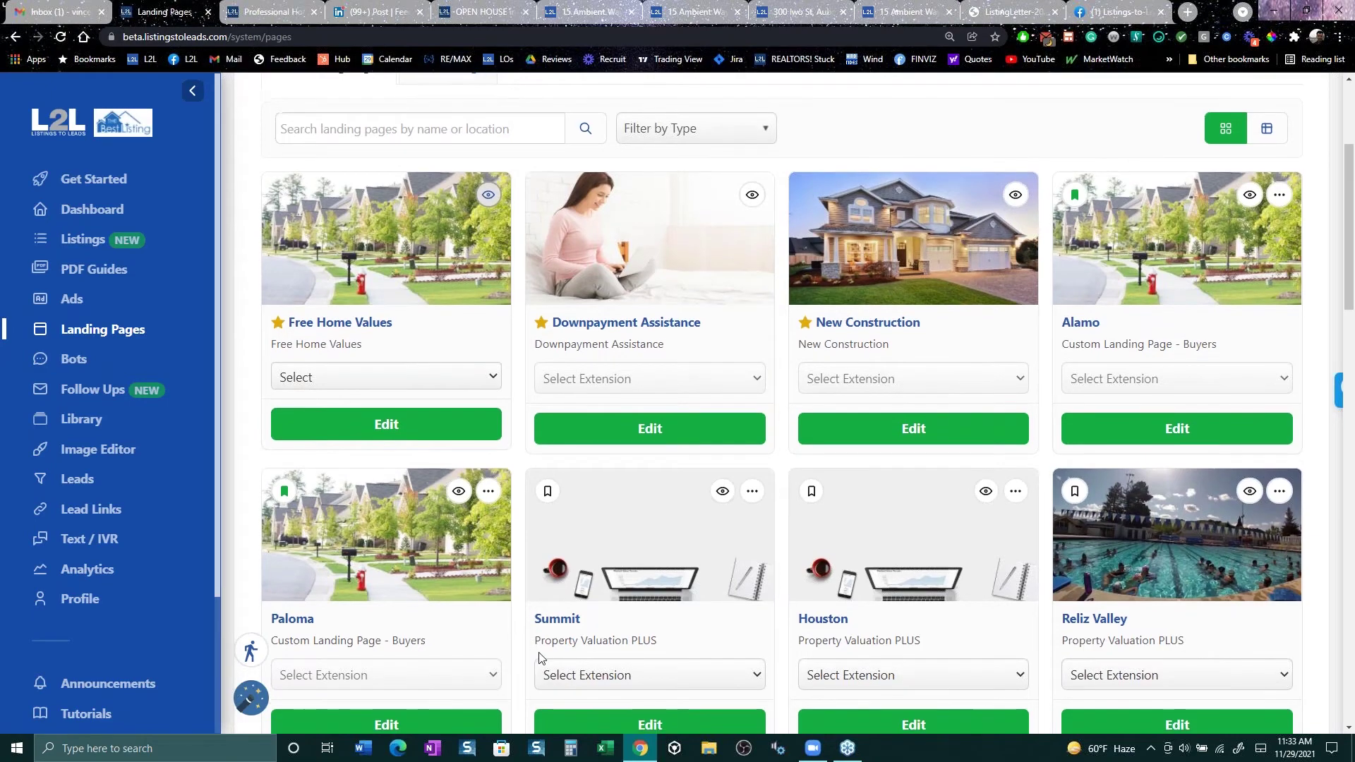
scroll(540, 649, down, 1)
scroll(540, 649, down, 3)
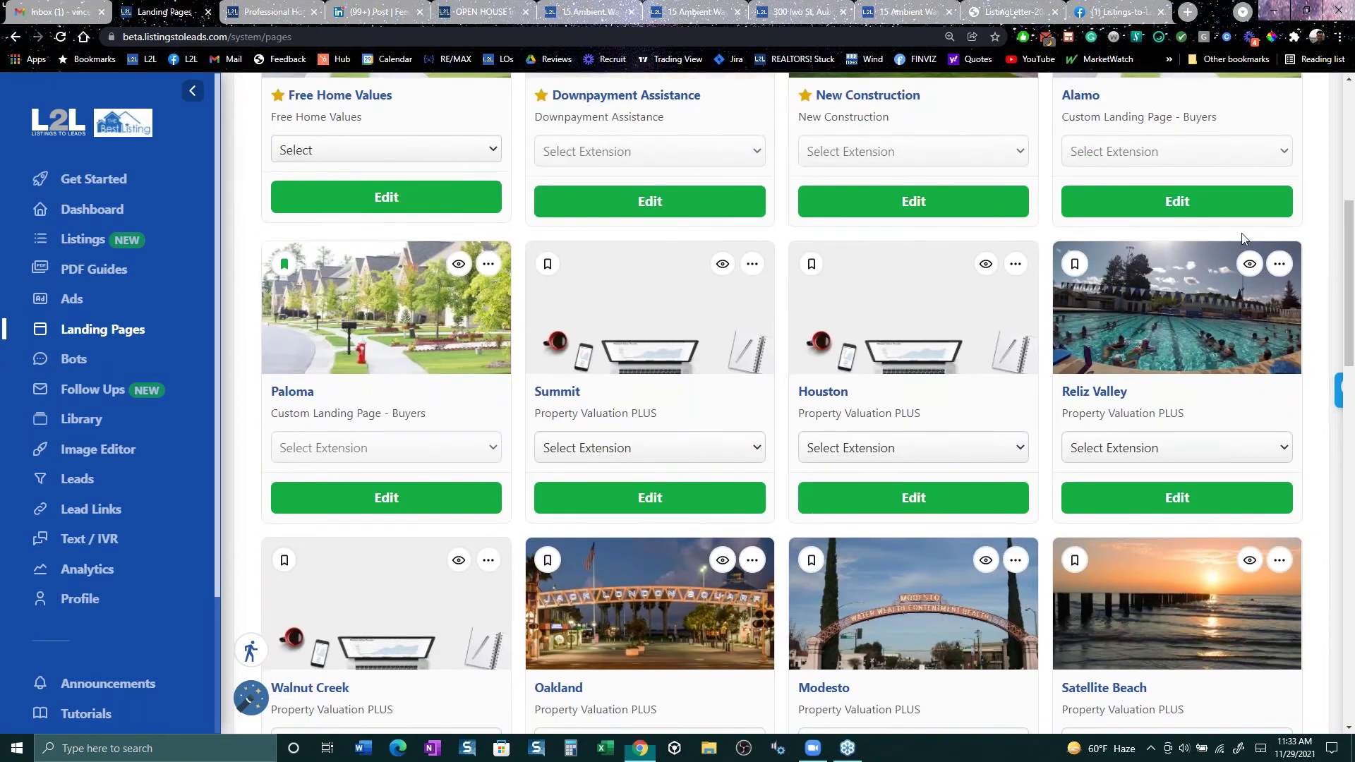
scroll(1151, 437, down, 3)
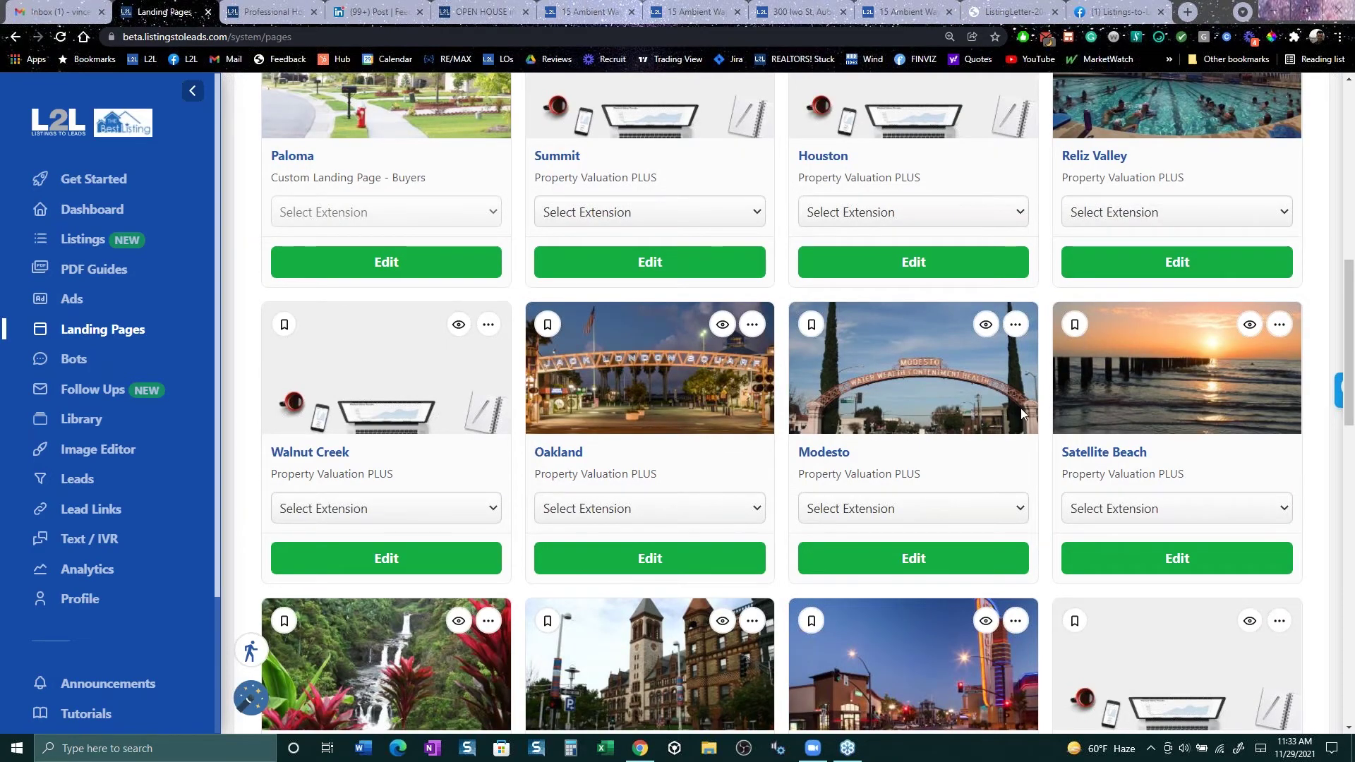
scroll(1016, 416, up, 1)
scroll(1021, 407, up, 2)
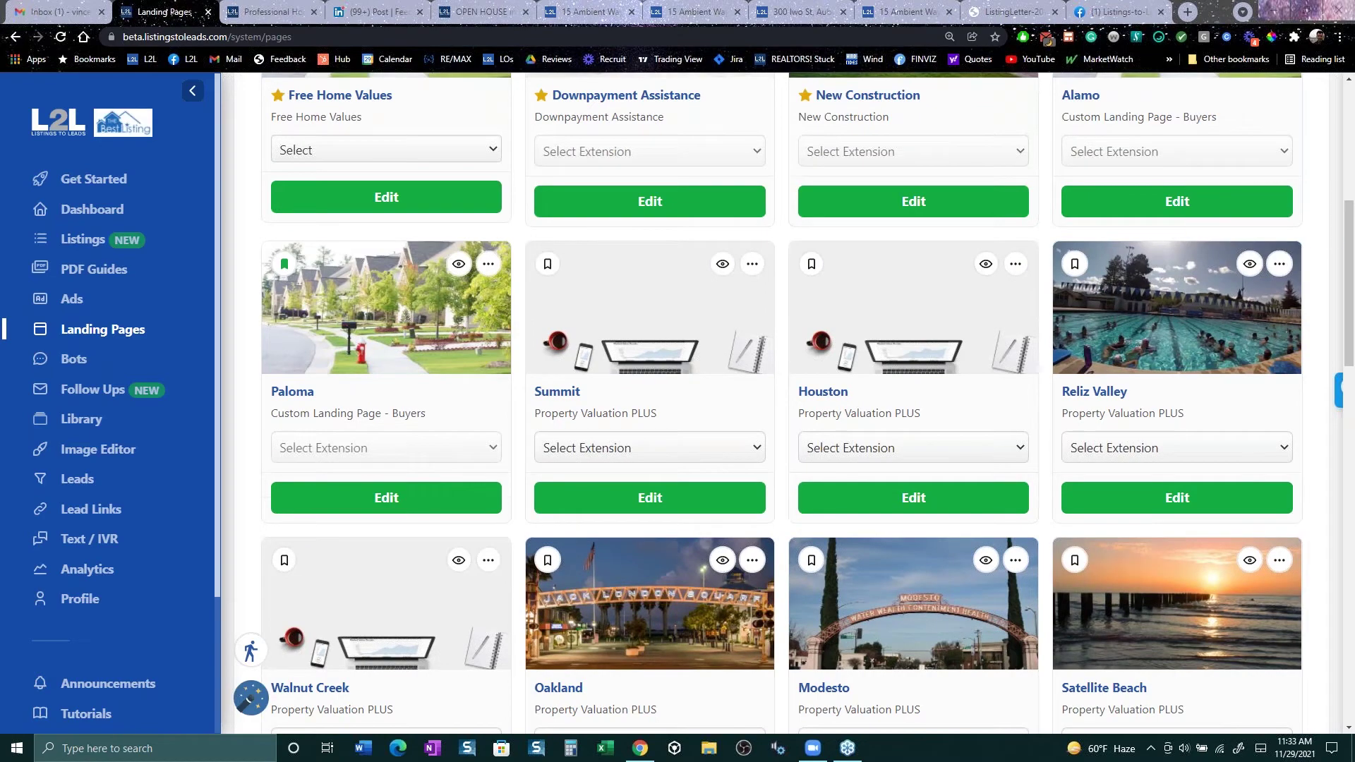
click(1249, 264)
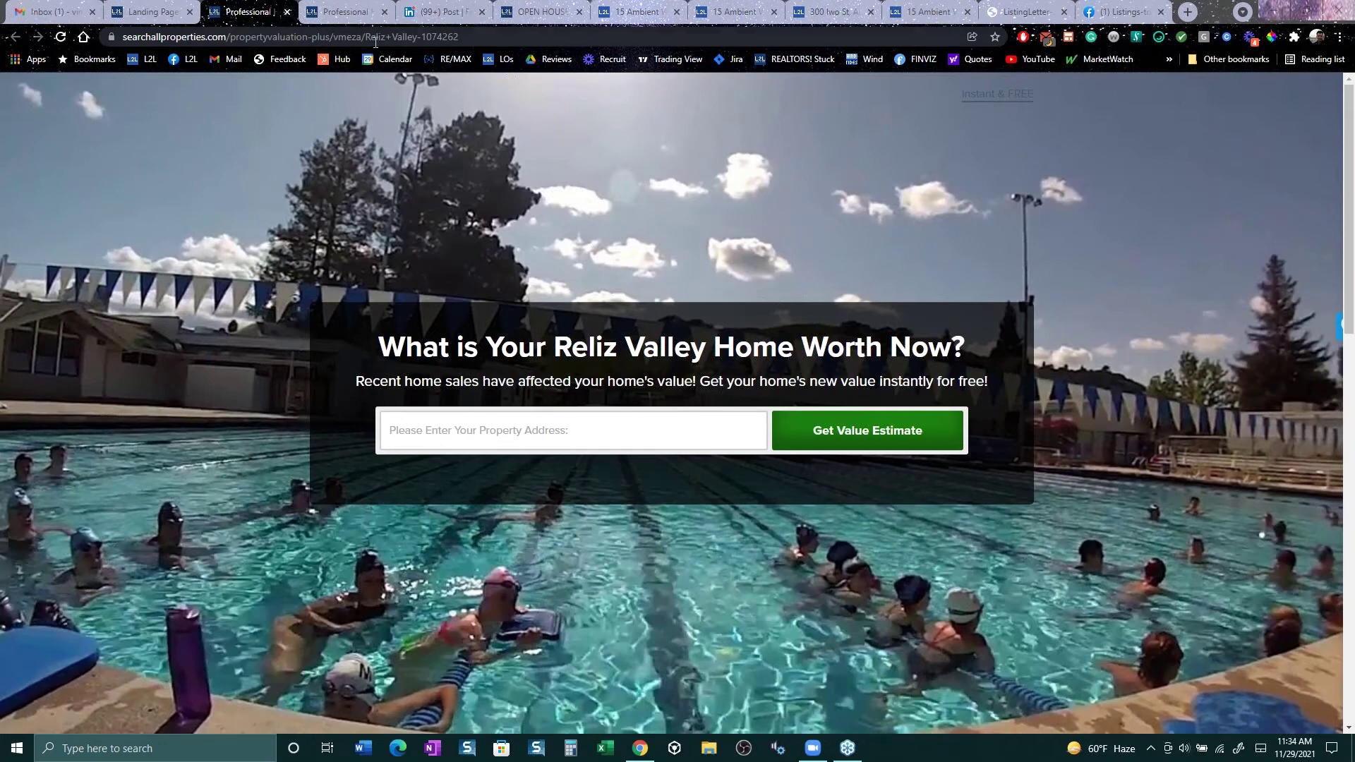
click(152, 12)
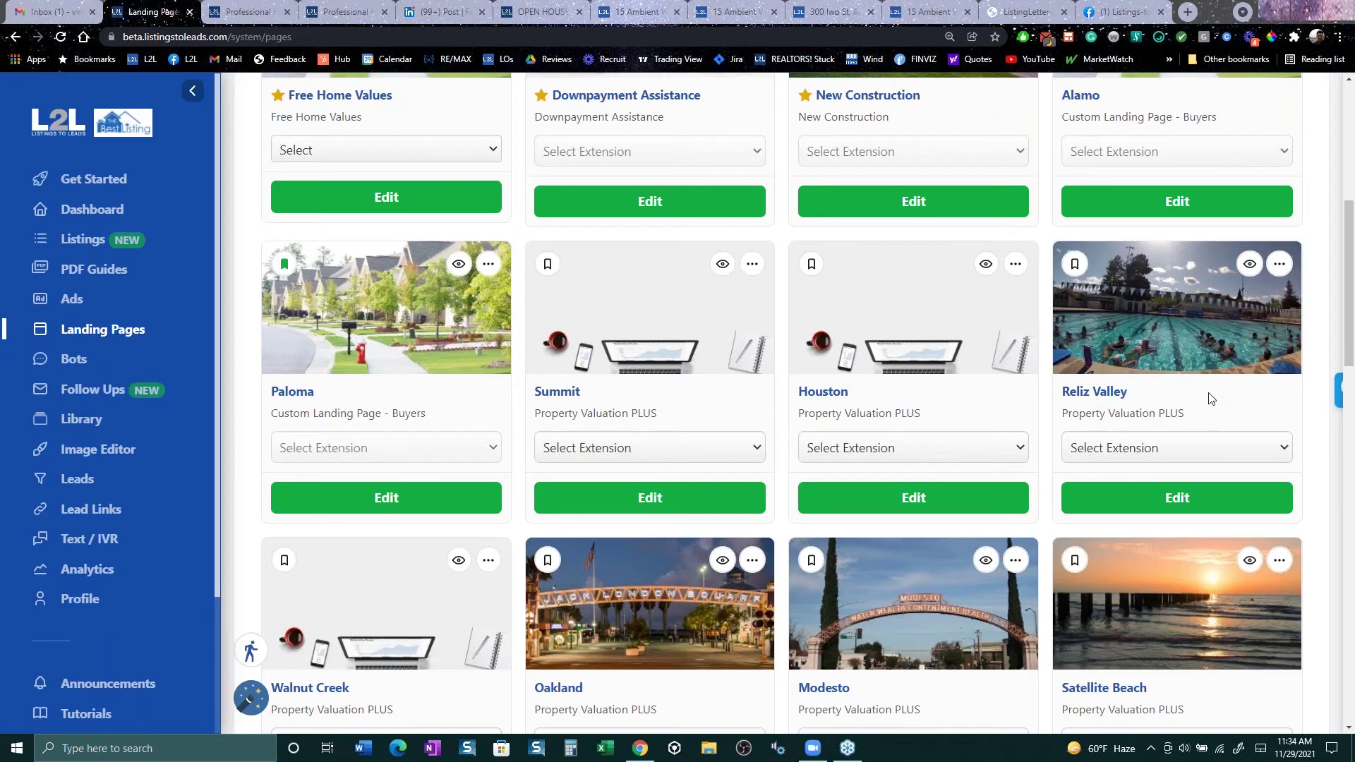
Step: Download the first Reliz Valley Print Marketing seller letter as a PDF and open it
click(1175, 498)
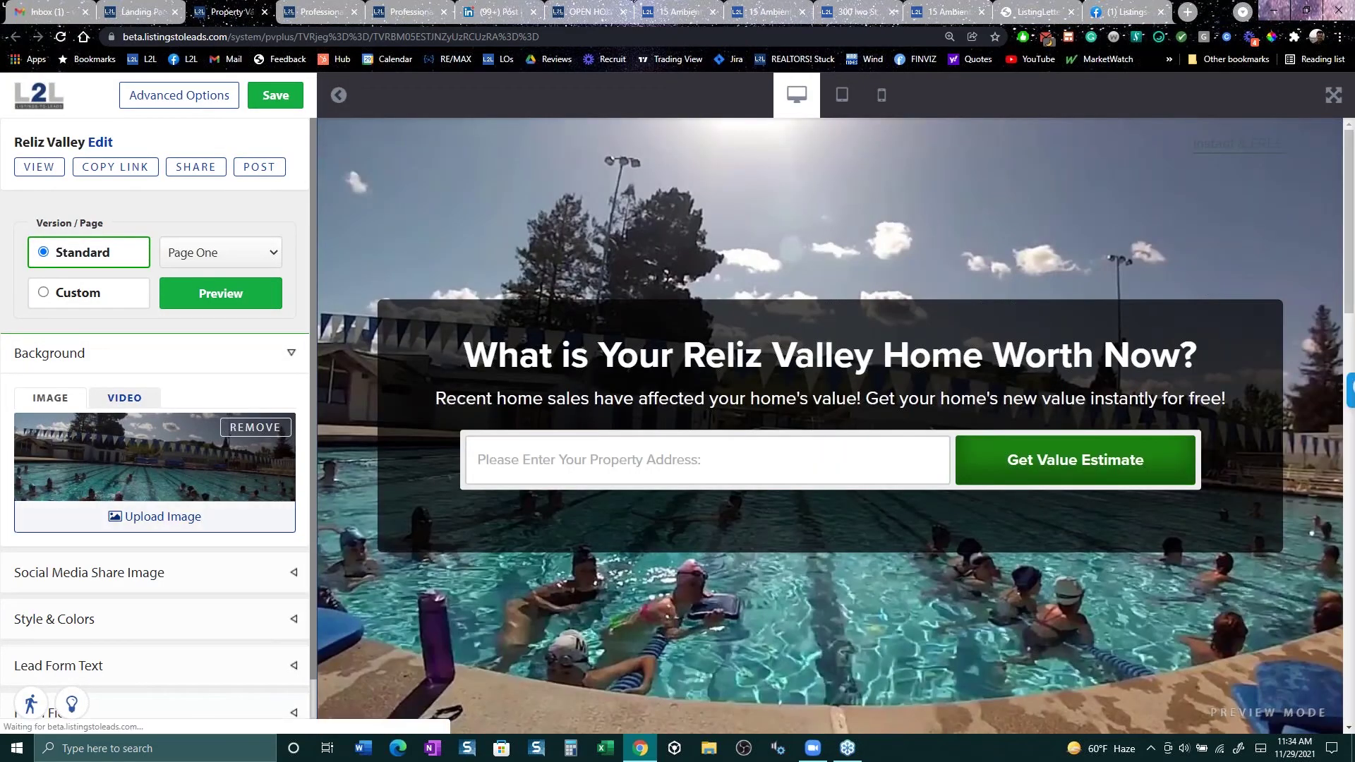
click(180, 96)
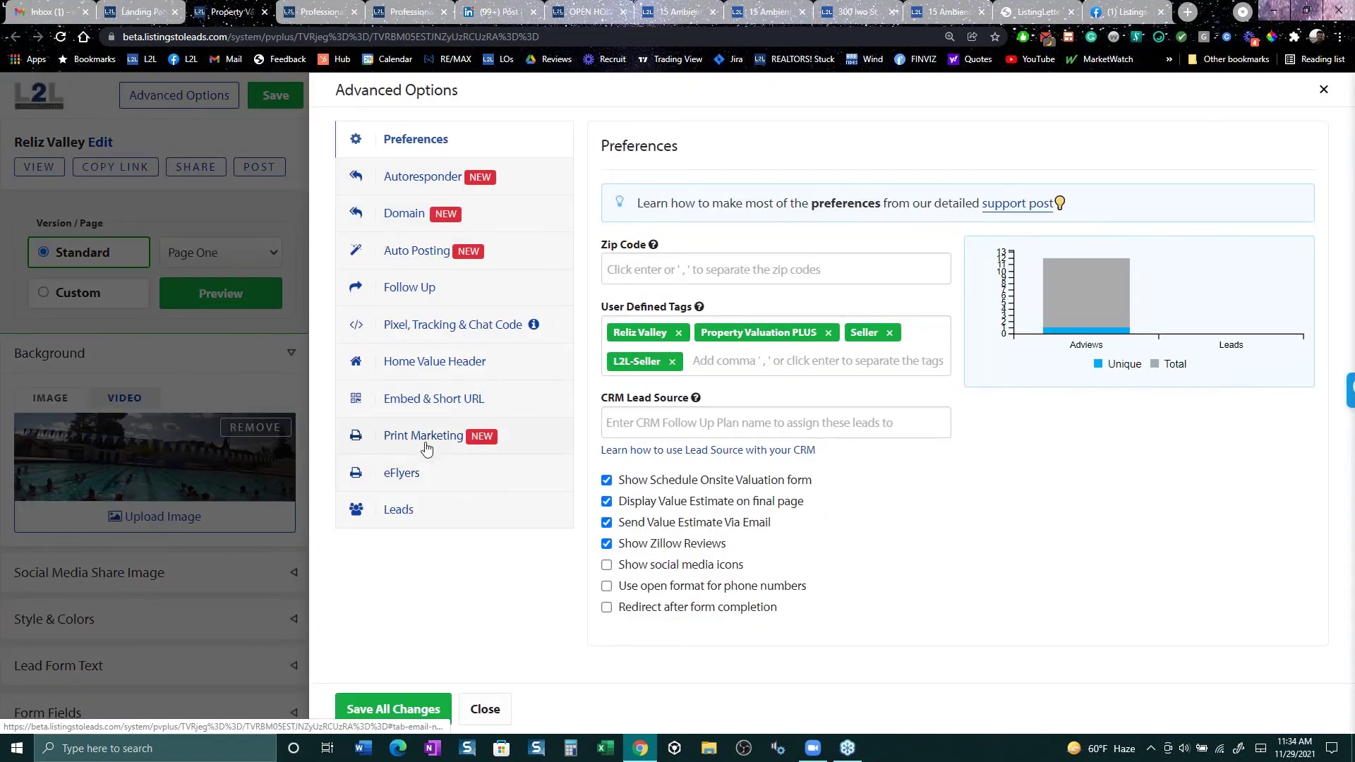
click(425, 444)
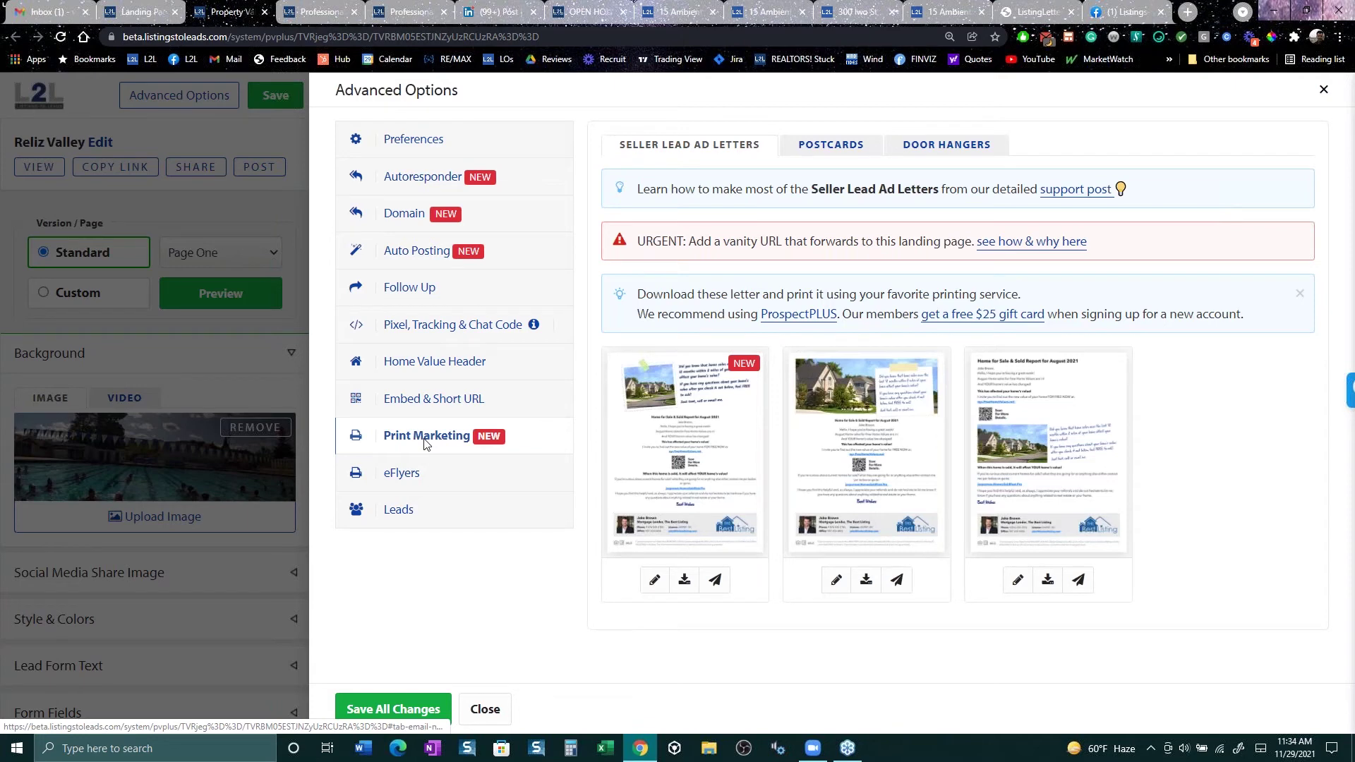
click(684, 580)
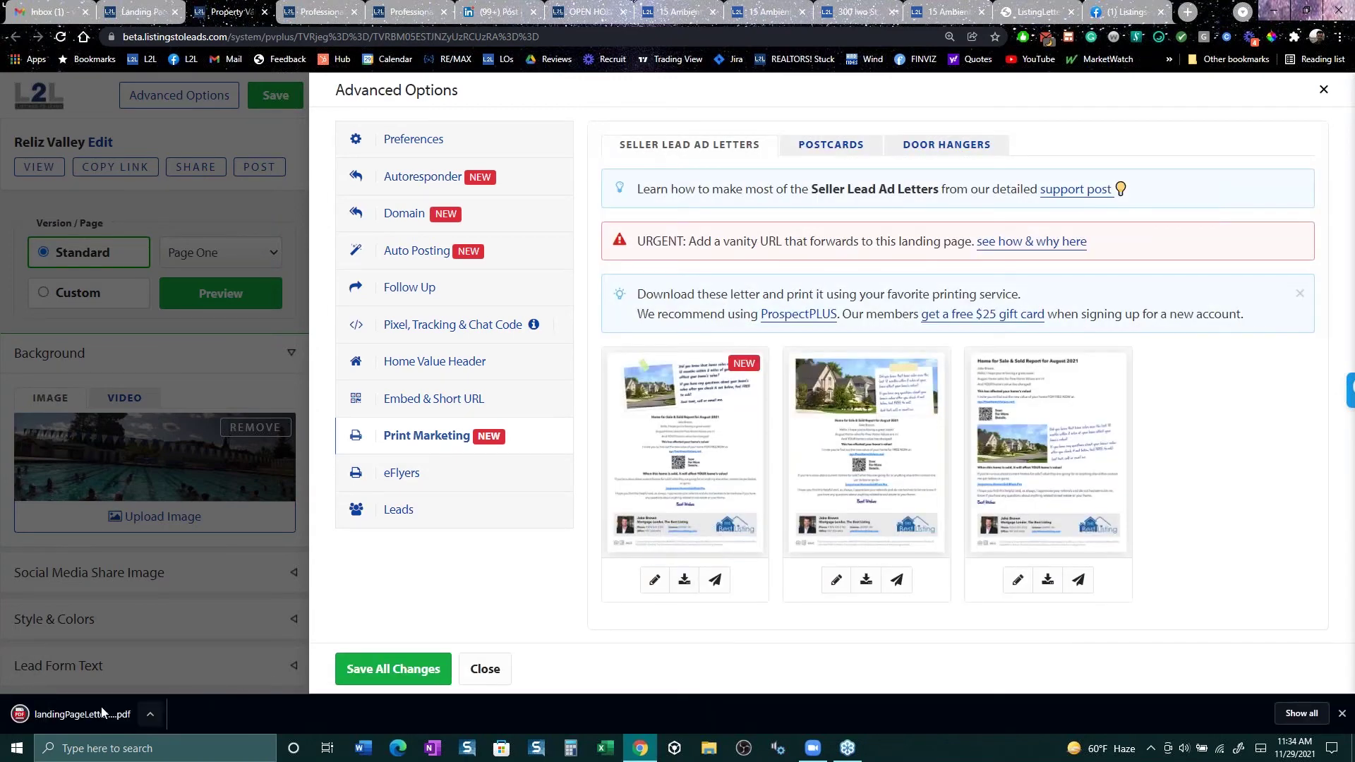
click(69, 717)
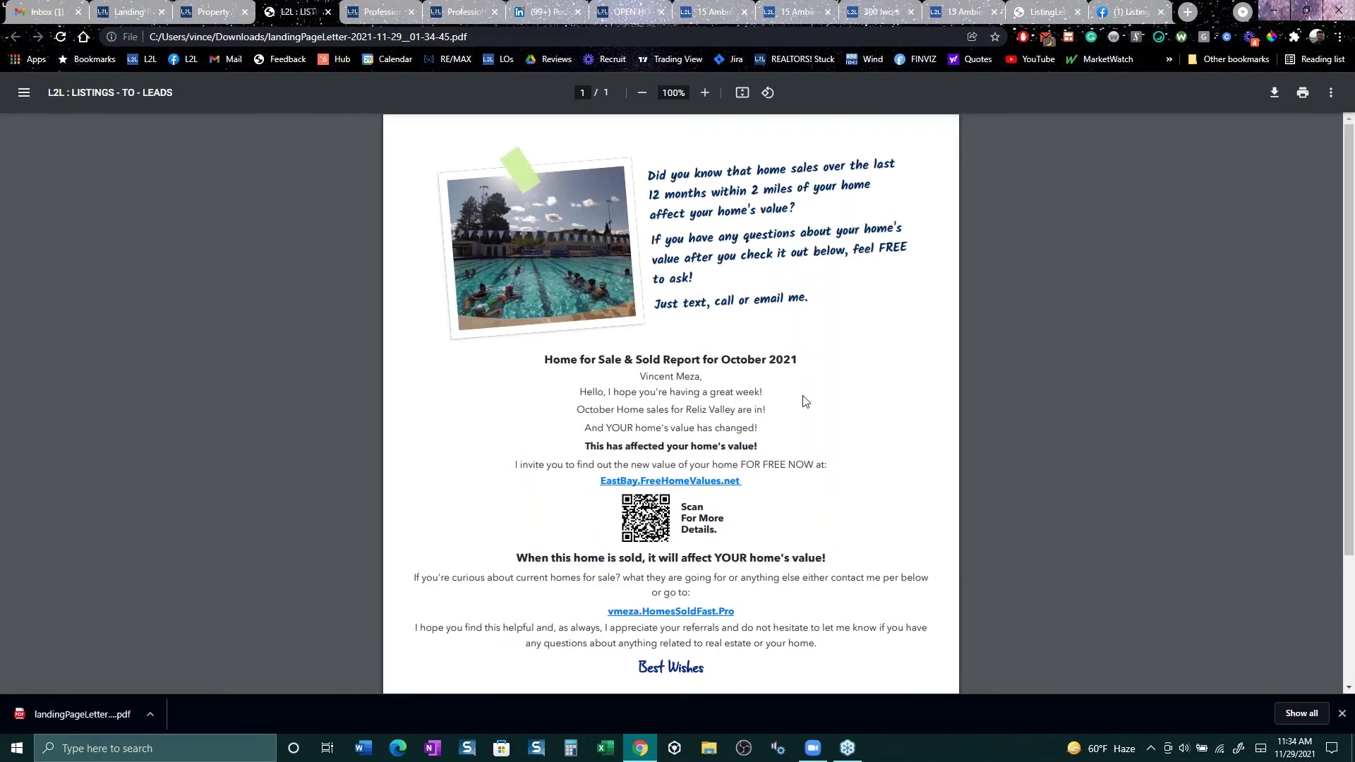
drag(769, 435, 563, 391)
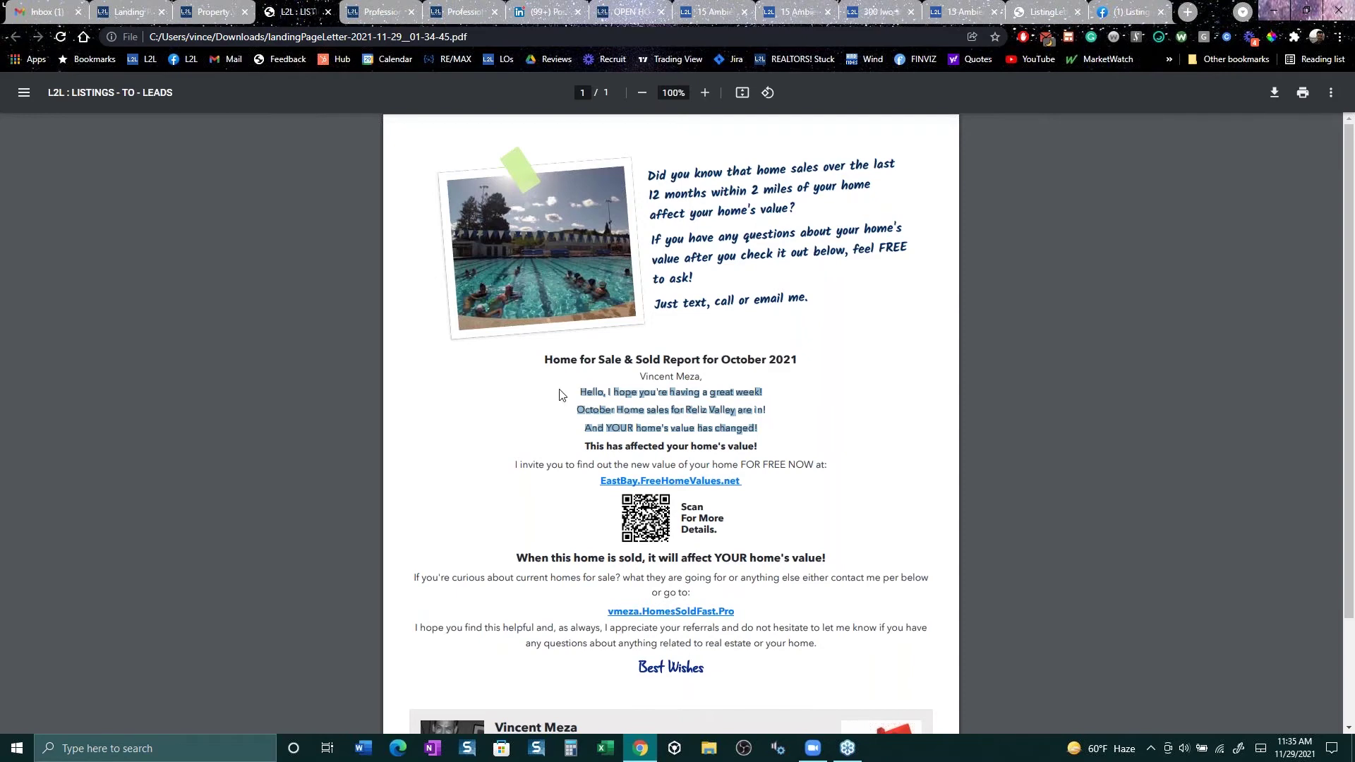
click(843, 390)
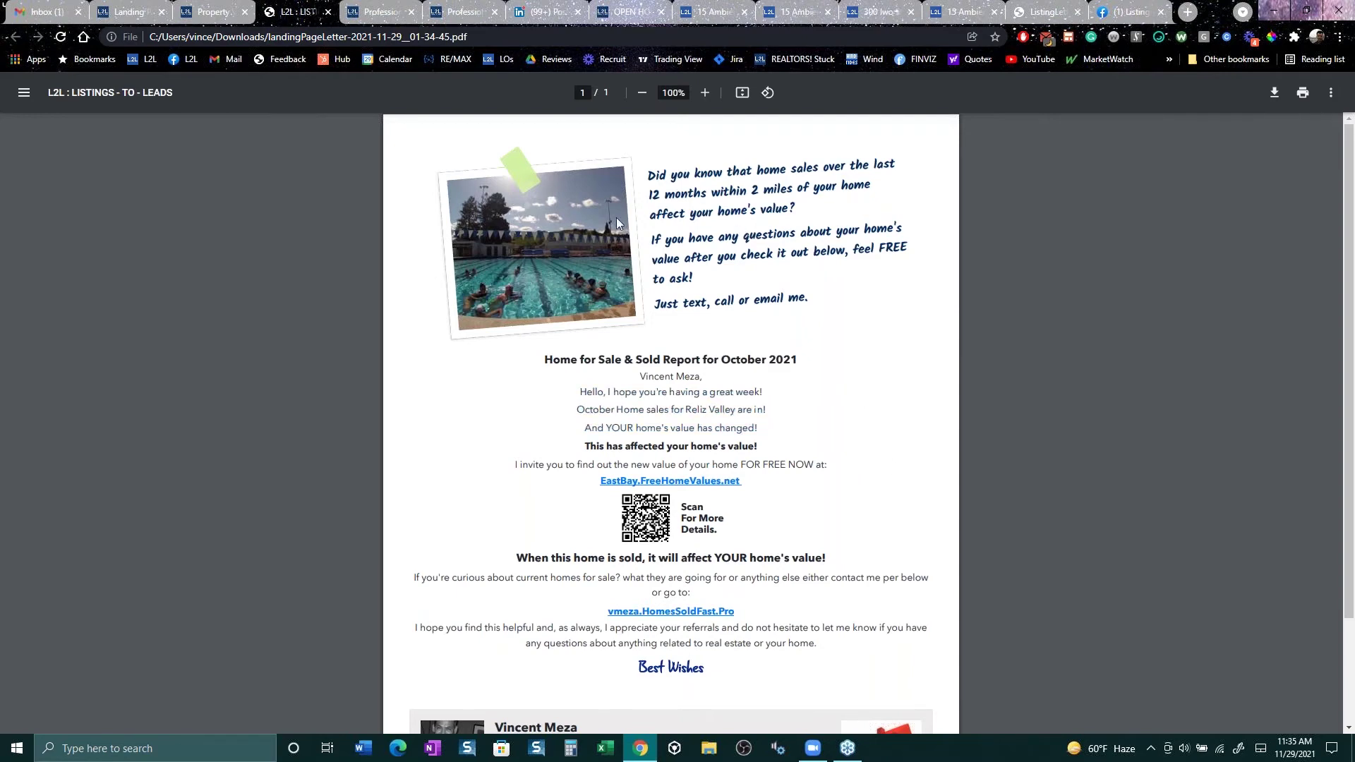
scroll(607, 273, down, 2)
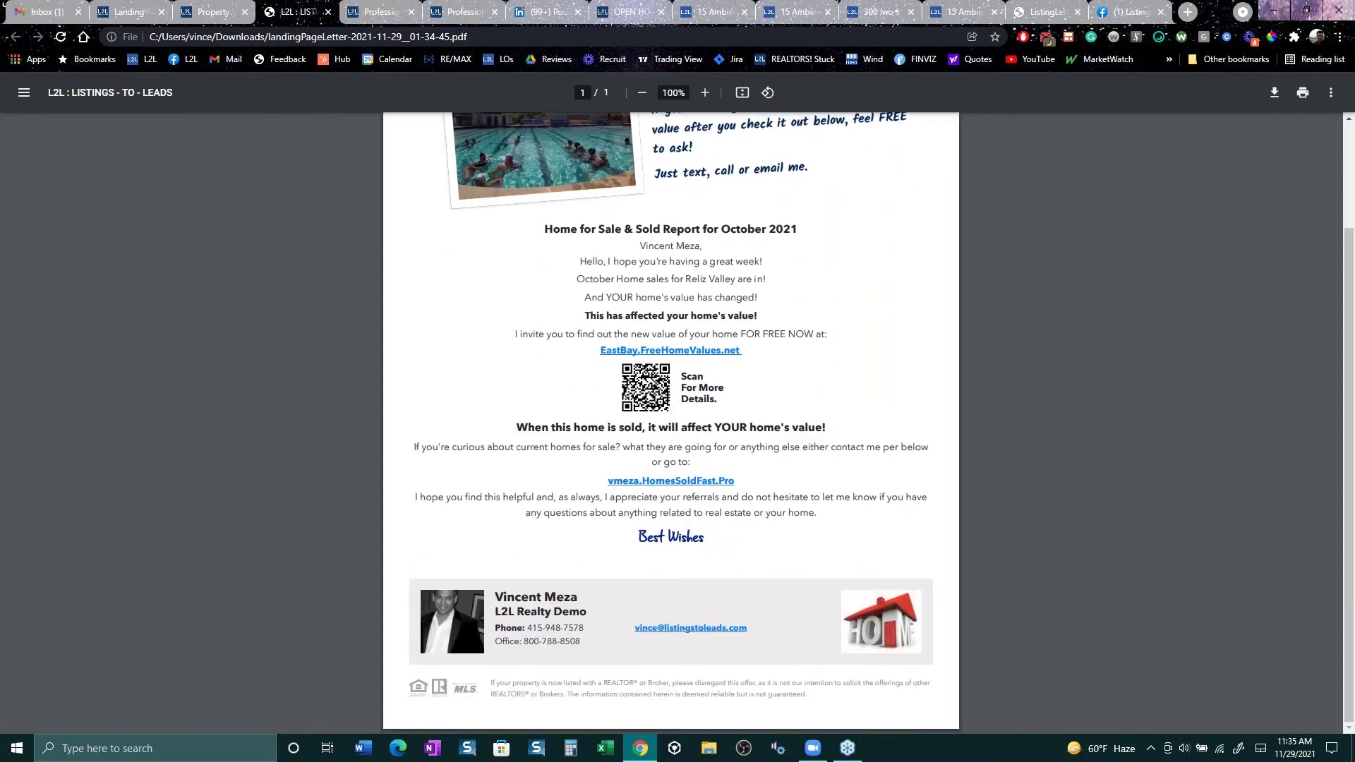
scroll(720, 332, up, 2)
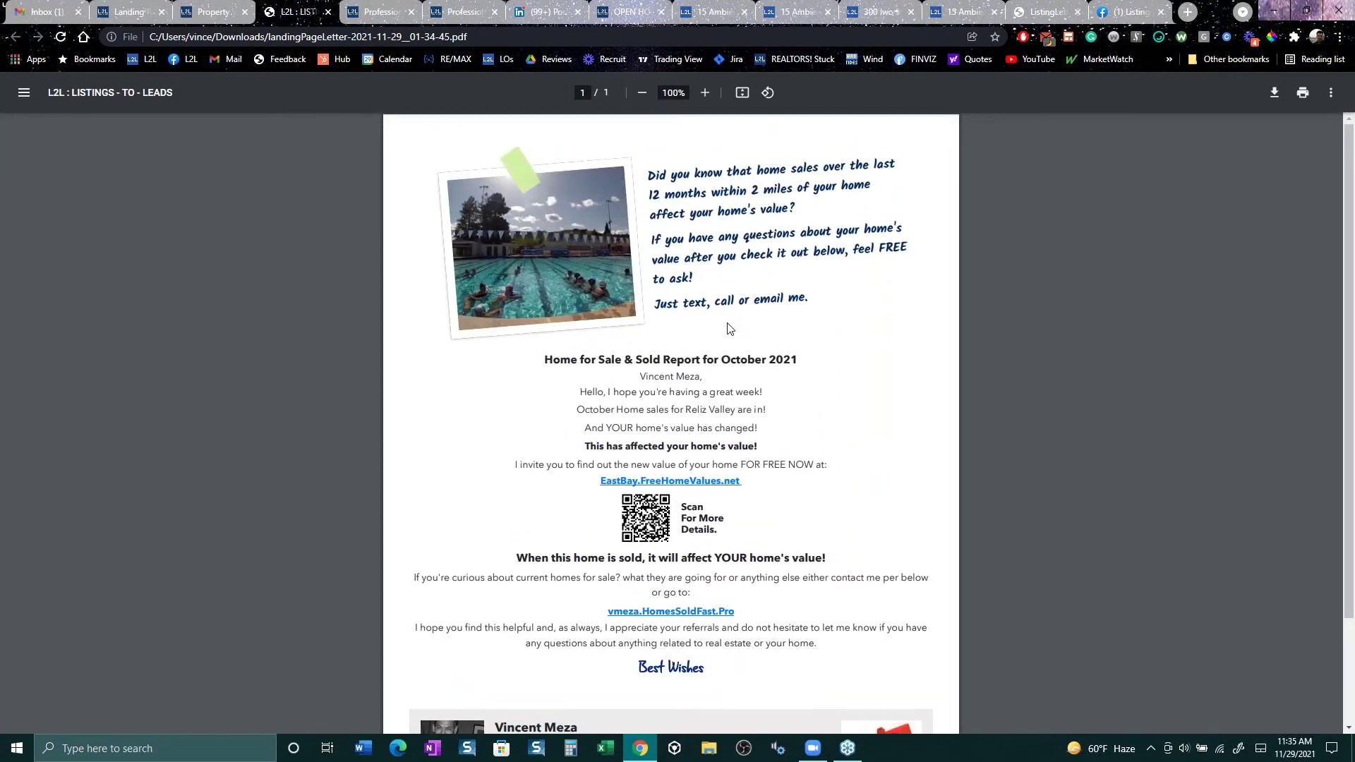
scroll(555, 346, down, 1)
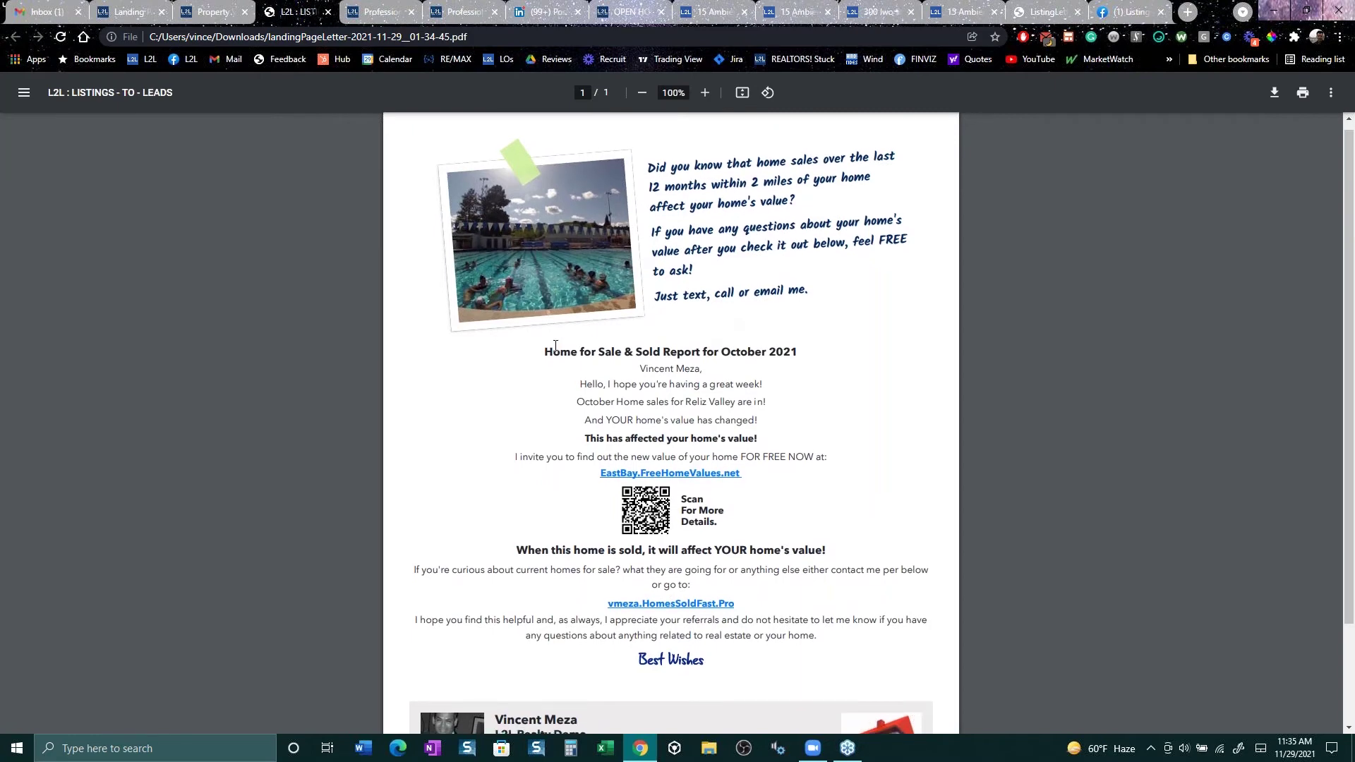
drag(555, 346, 815, 457)
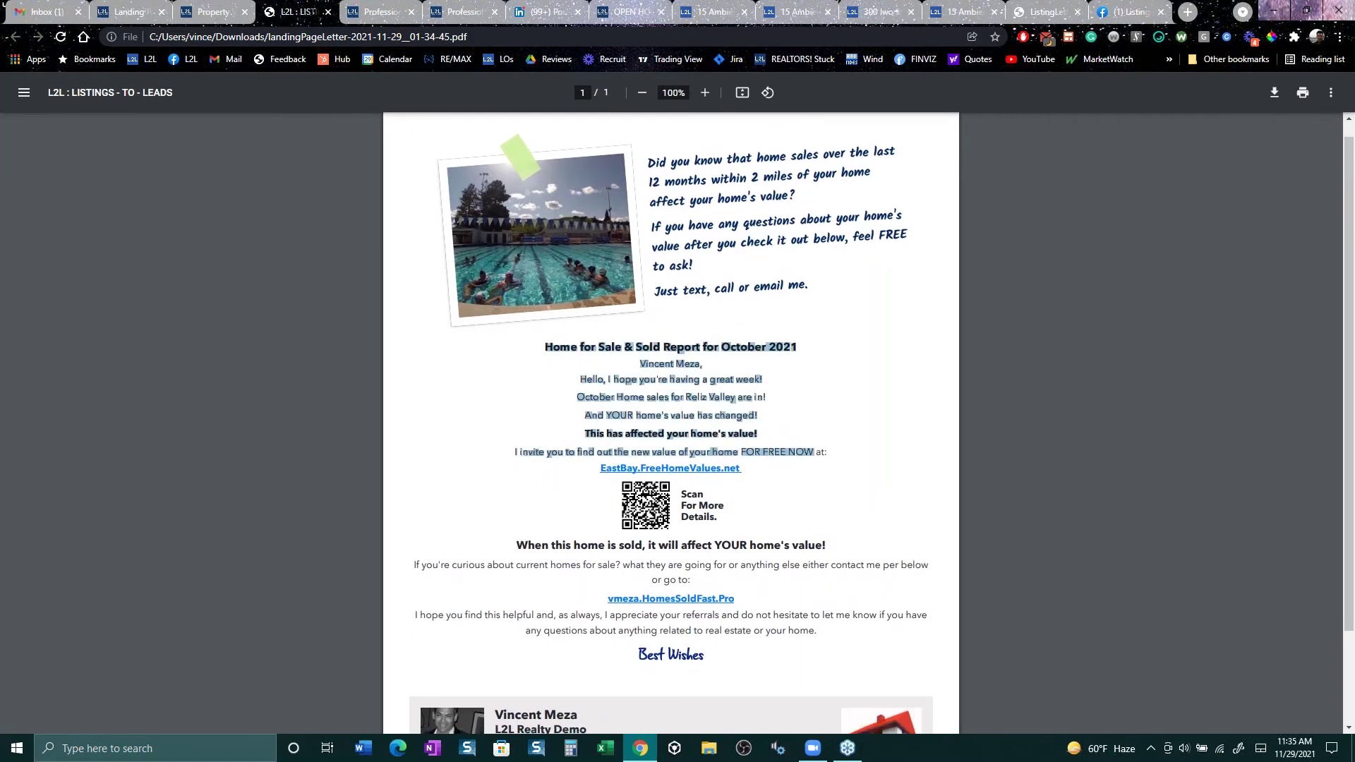
scroll(773, 364, down, 2)
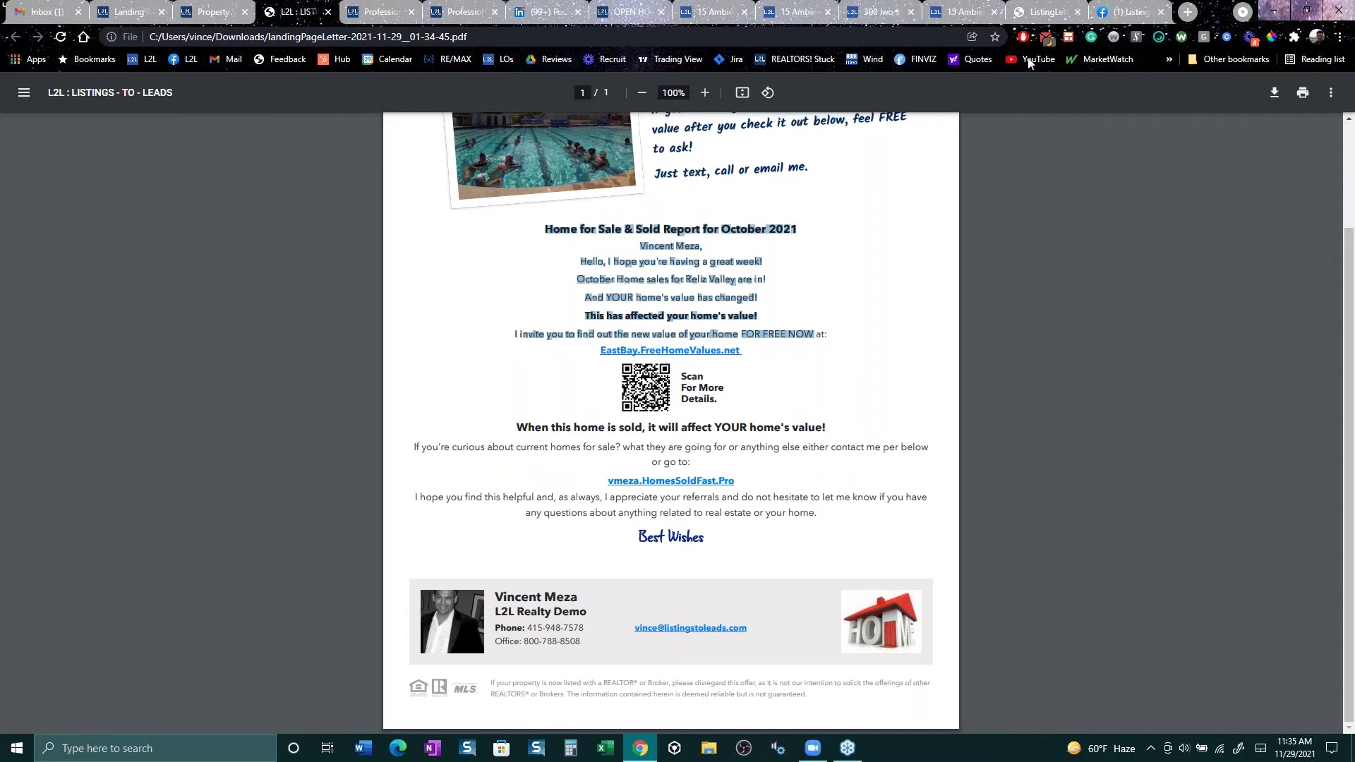
click(1049, 12)
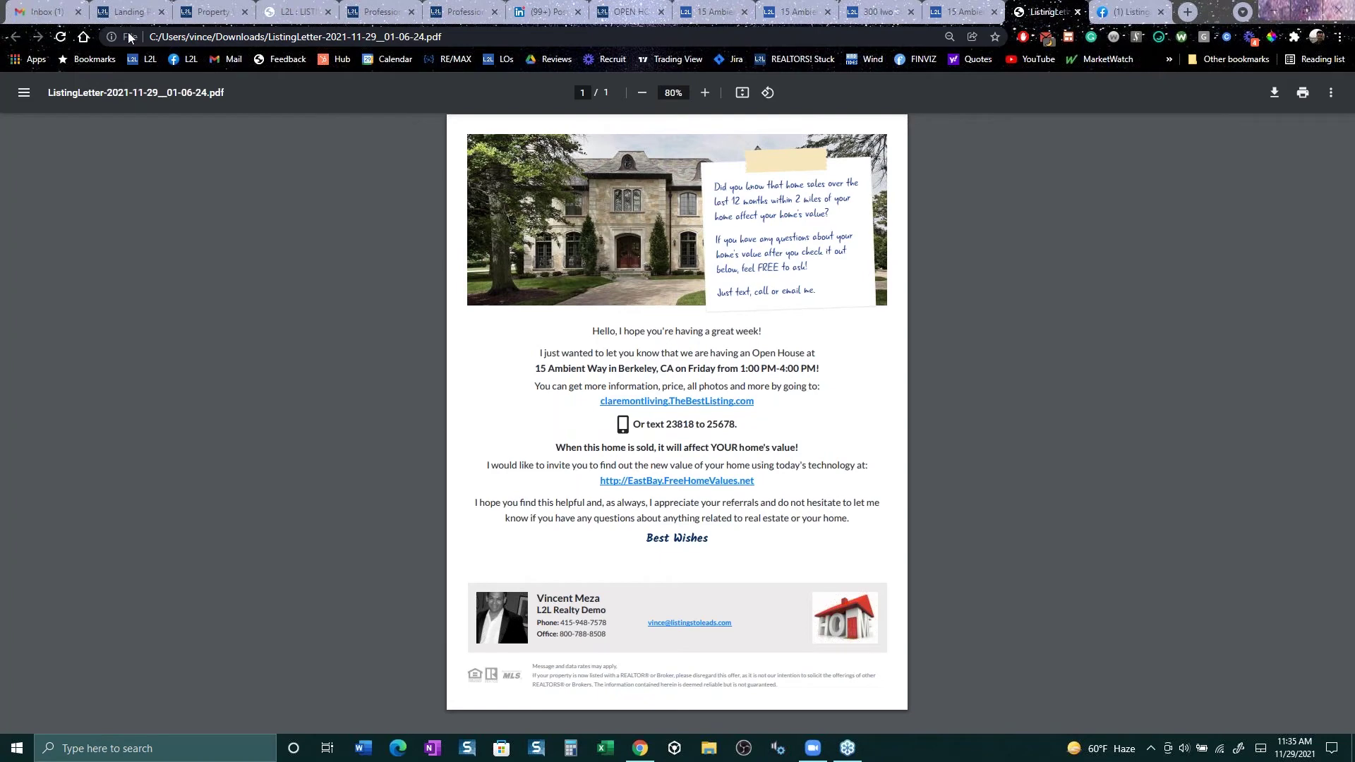
Step: Return to the Listings-to-Leads Landing Pages gallery
click(129, 11)
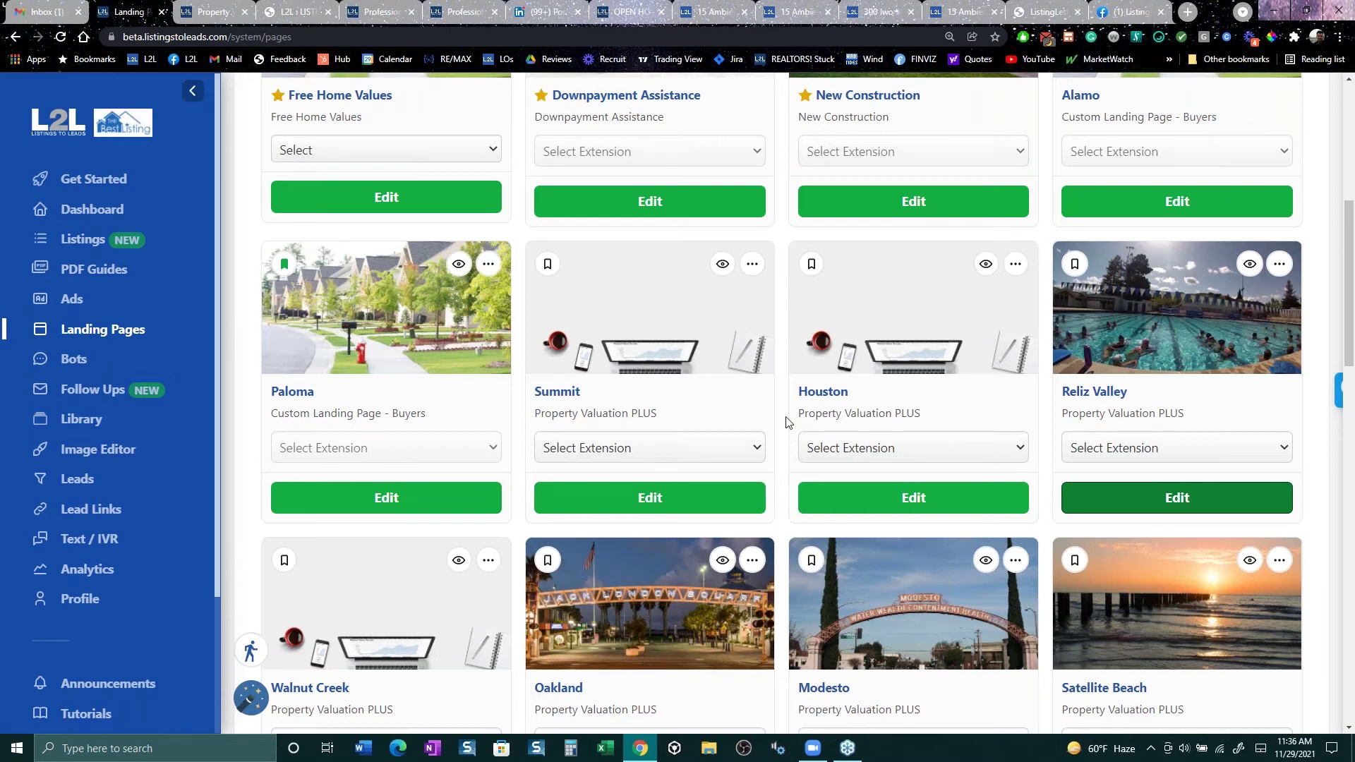
click(79, 247)
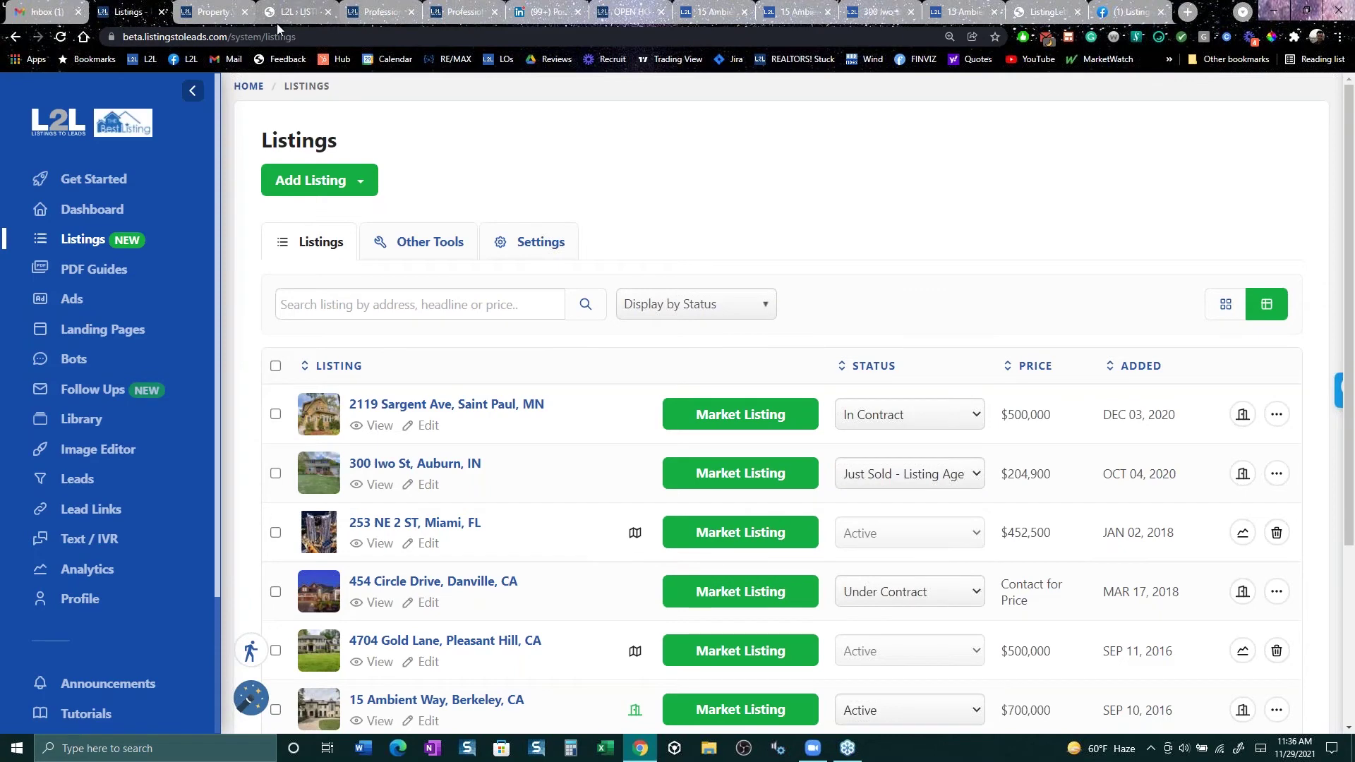
scroll(841, 426, down, 2)
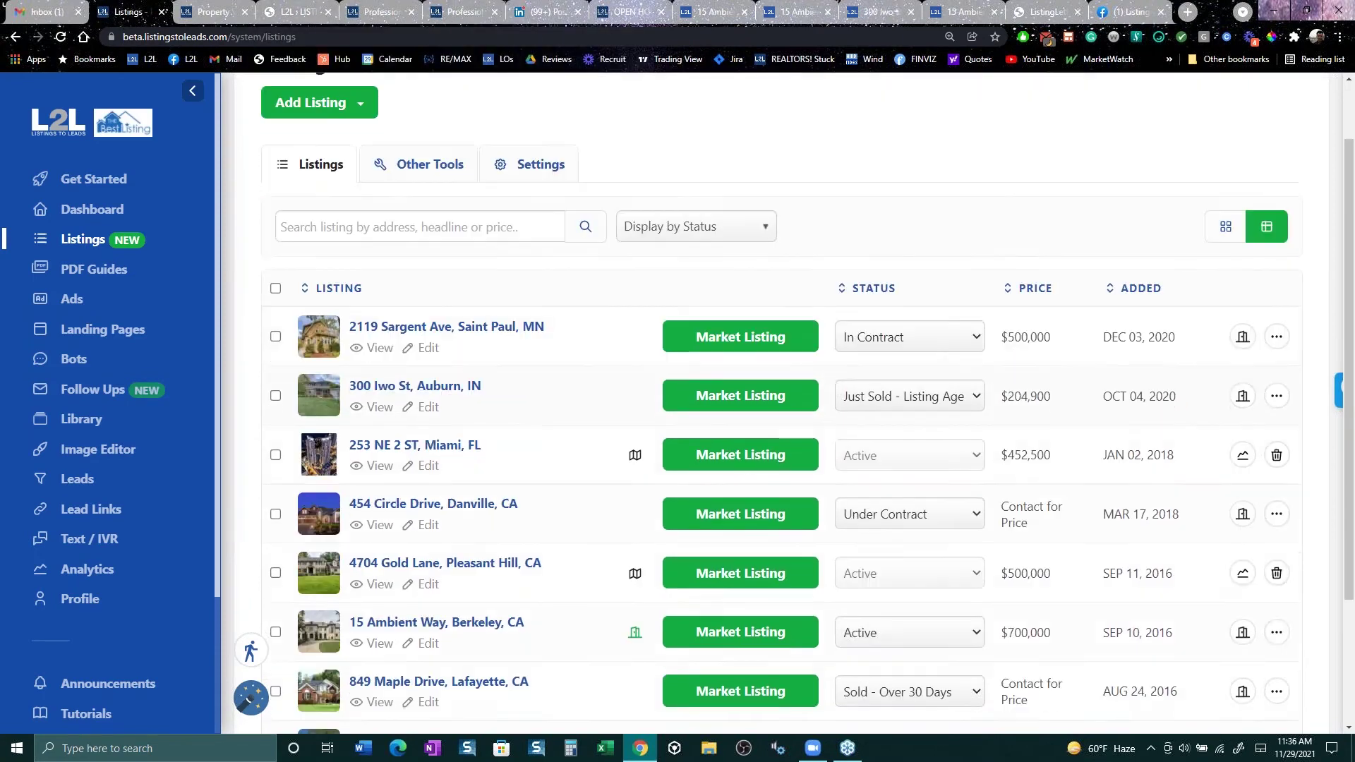
scroll(841, 426, down, 2)
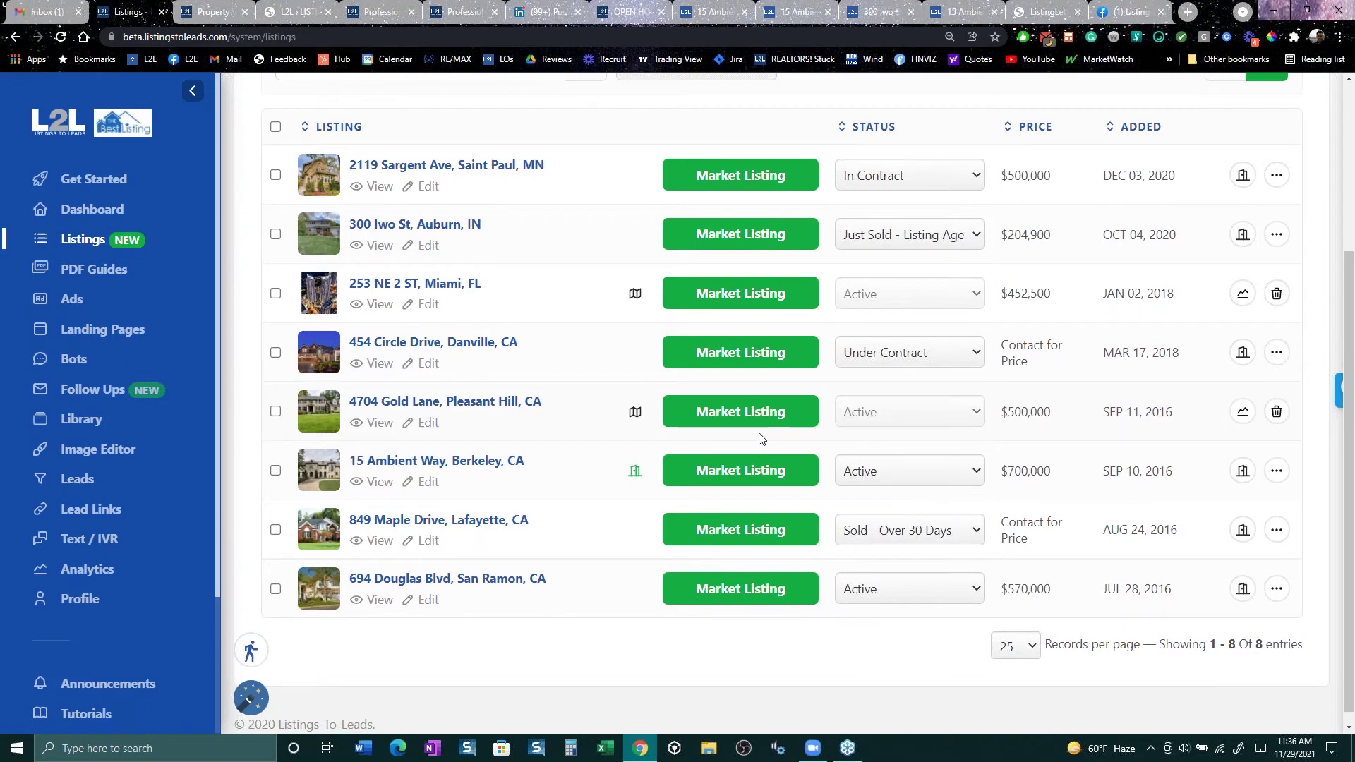
click(744, 477)
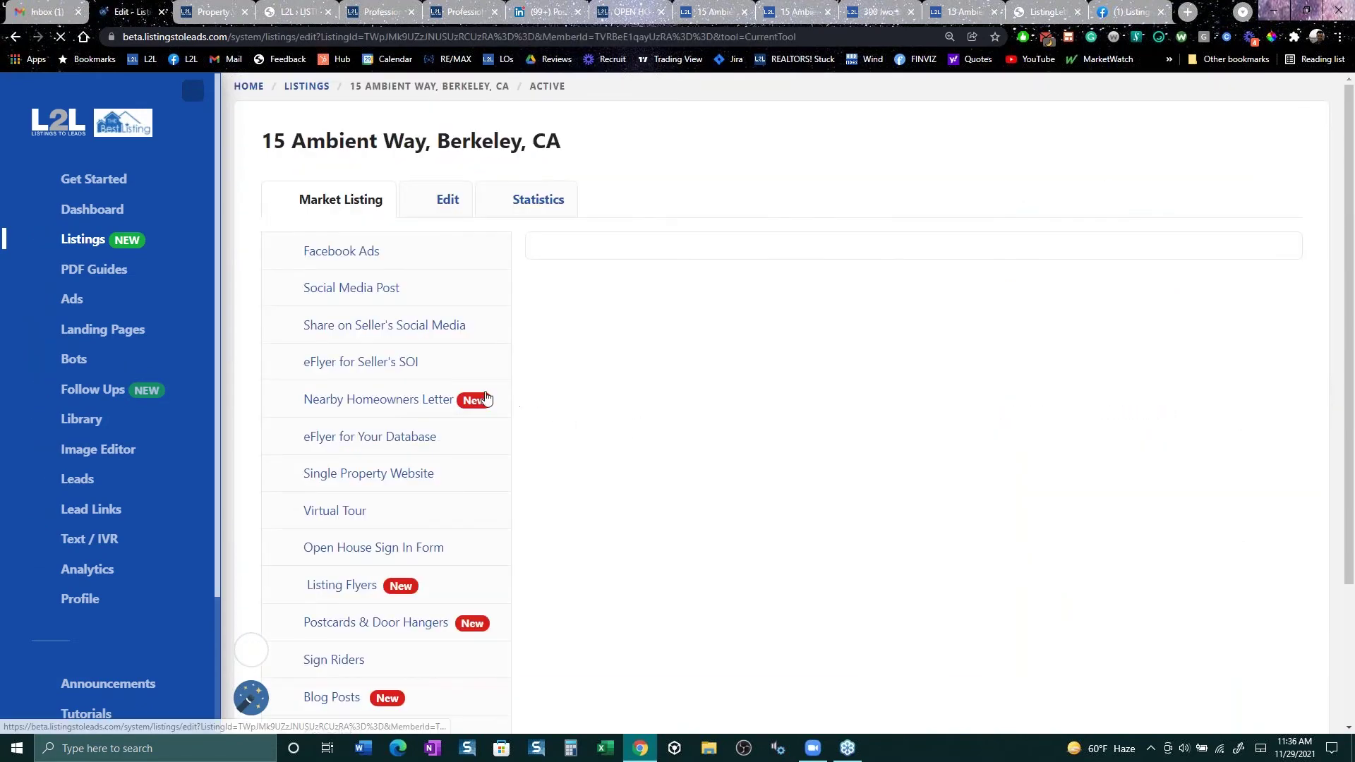
Step: Browse the EDDM Mega and EDDM Panoramic postcard designs, highlighting the free $25 gift card offer
click(353, 624)
mouse_move(875, 535)
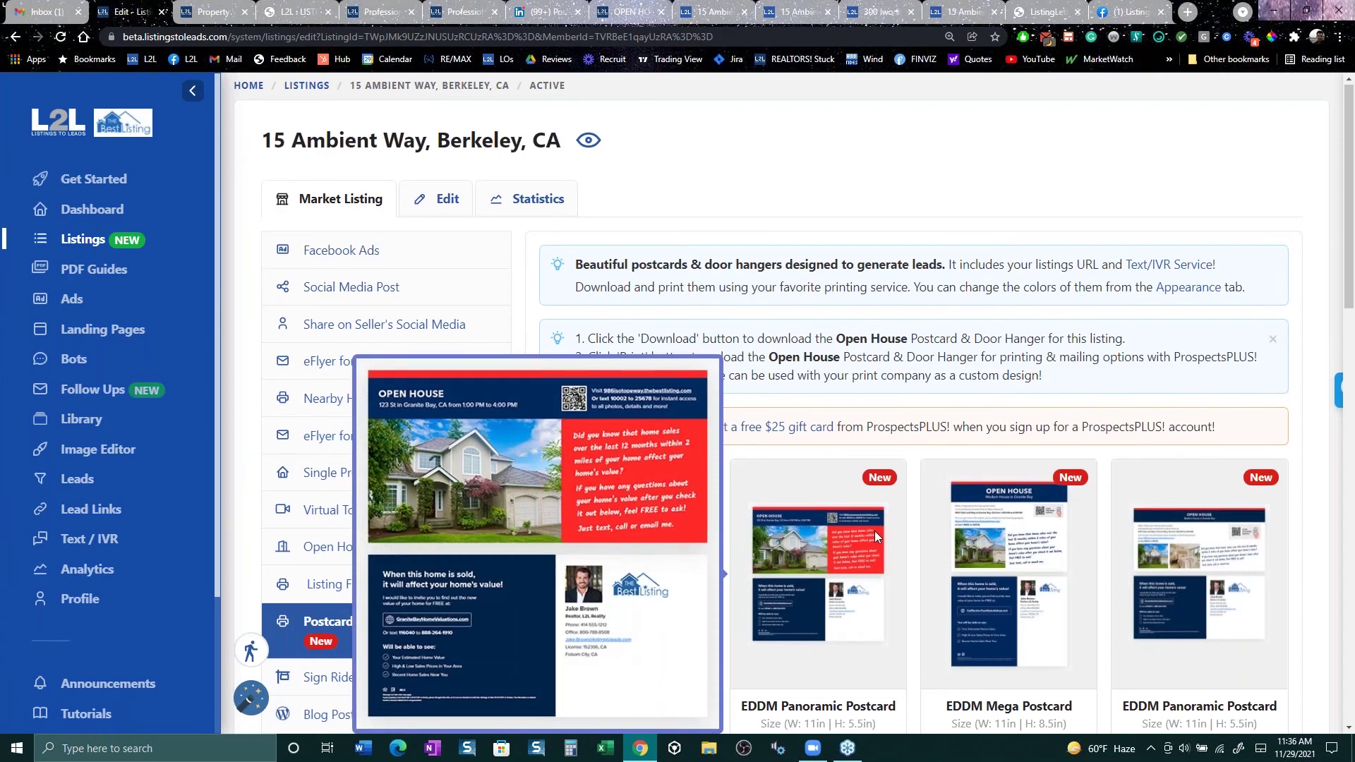
scroll(928, 417, down, 3)
mouse_move(924, 322)
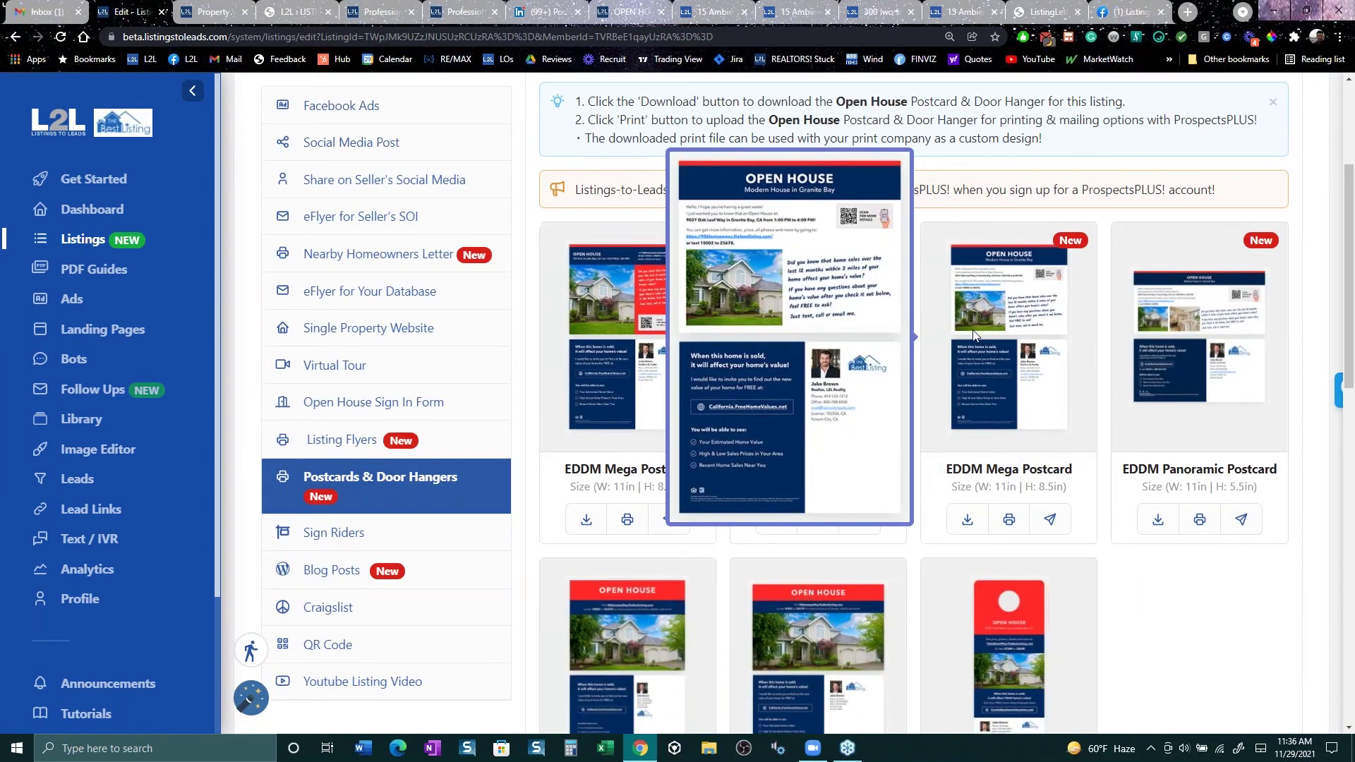
scroll(974, 334, down, 3)
mouse_move(782, 149)
scroll(782, 150, down, 1)
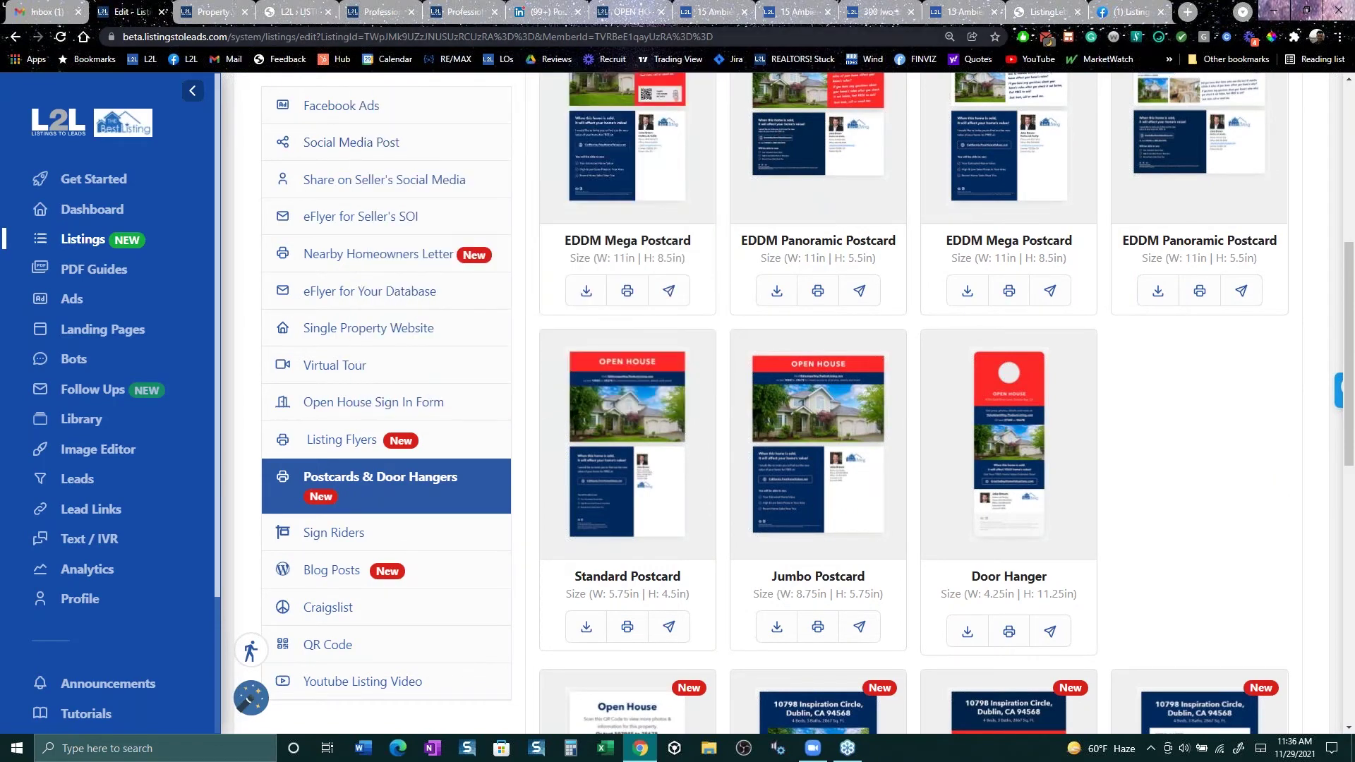
scroll(790, 120, up, 1)
scroll(805, 156, up, 1)
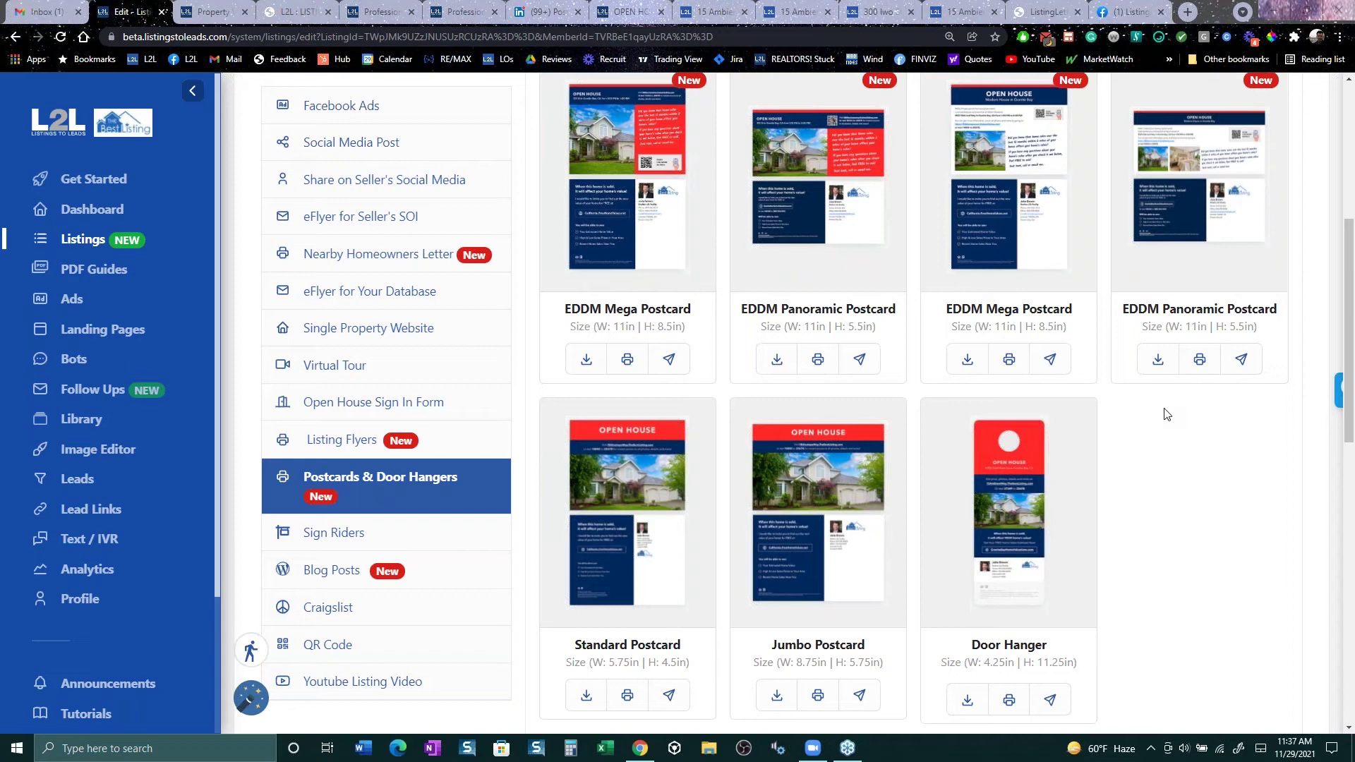
scroll(1179, 209, up, 3)
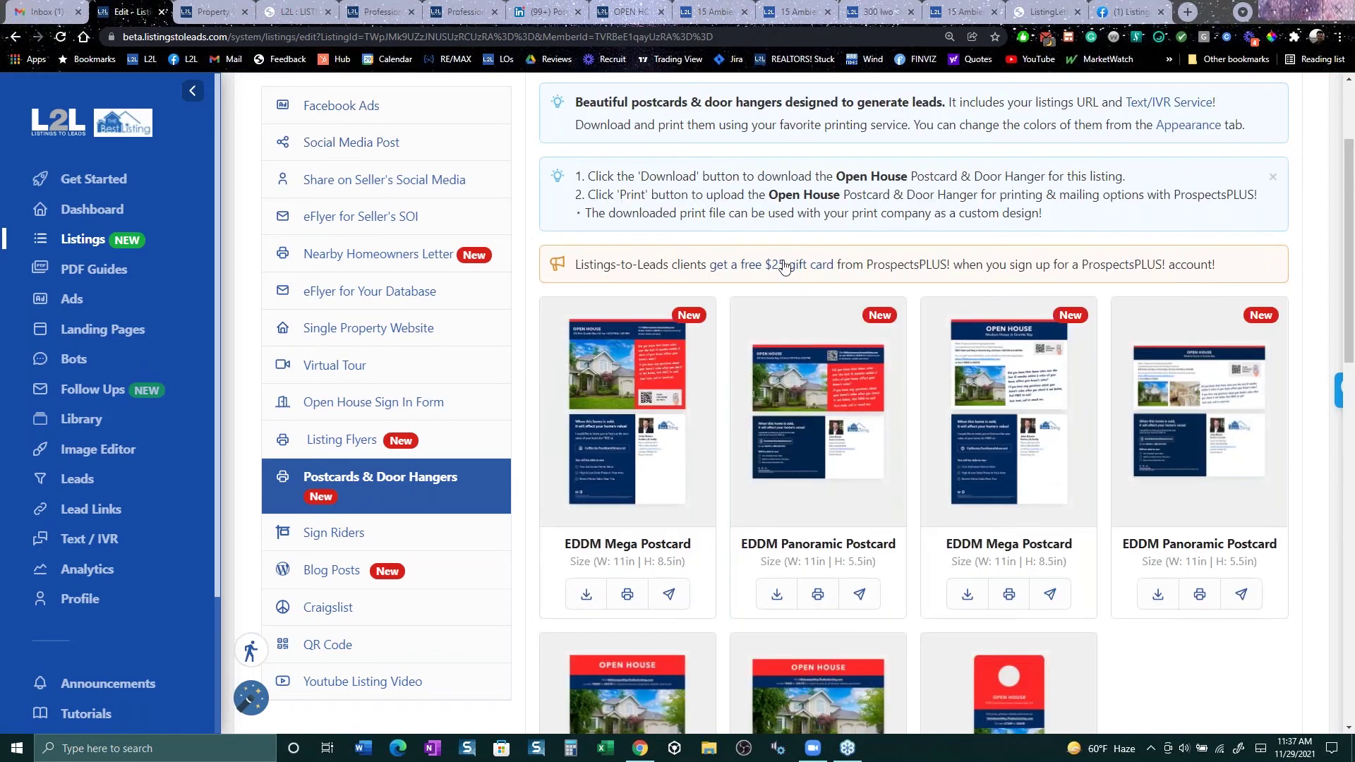
drag(976, 267, 729, 269)
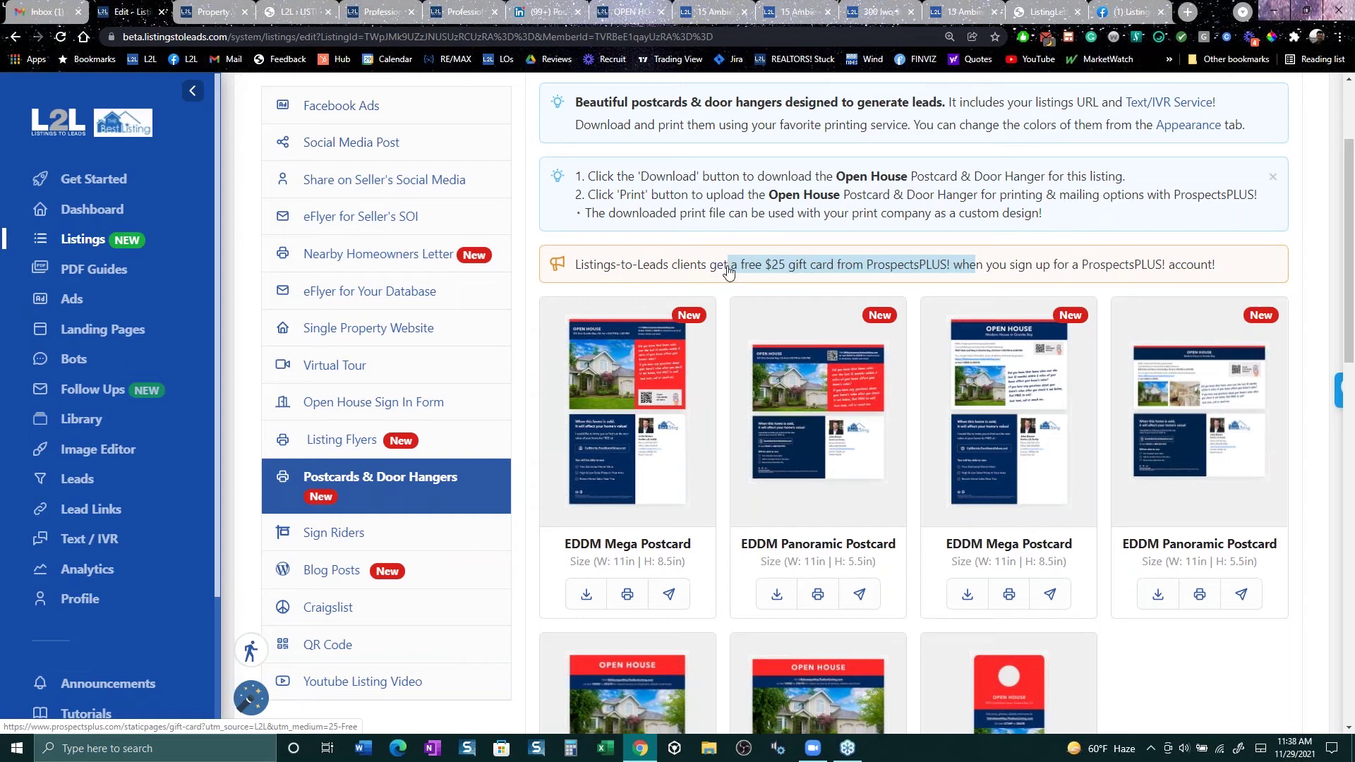
Step: Search the Facebook group for the member's name using the suggested match
key(ctrl+9)
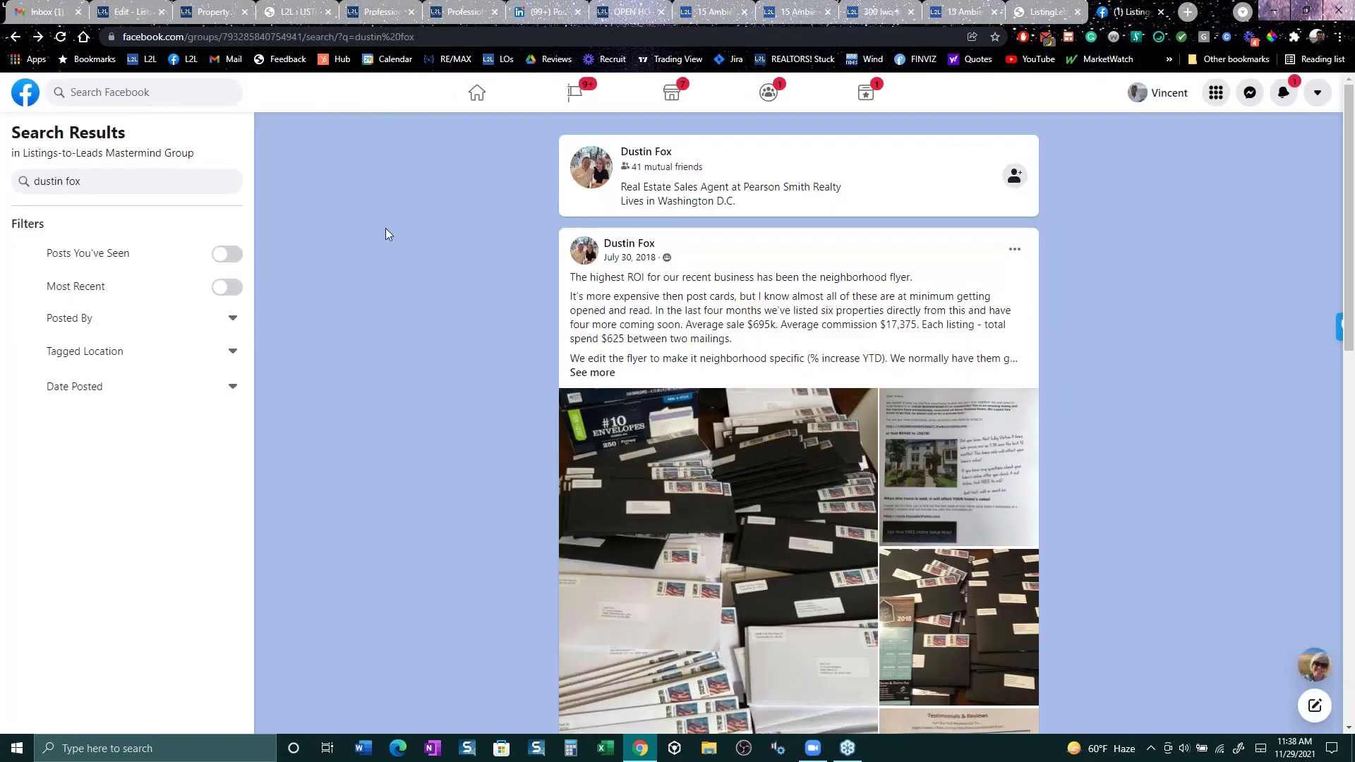
triple_click(145, 178)
drag(145, 179, 30, 182)
text(teri)
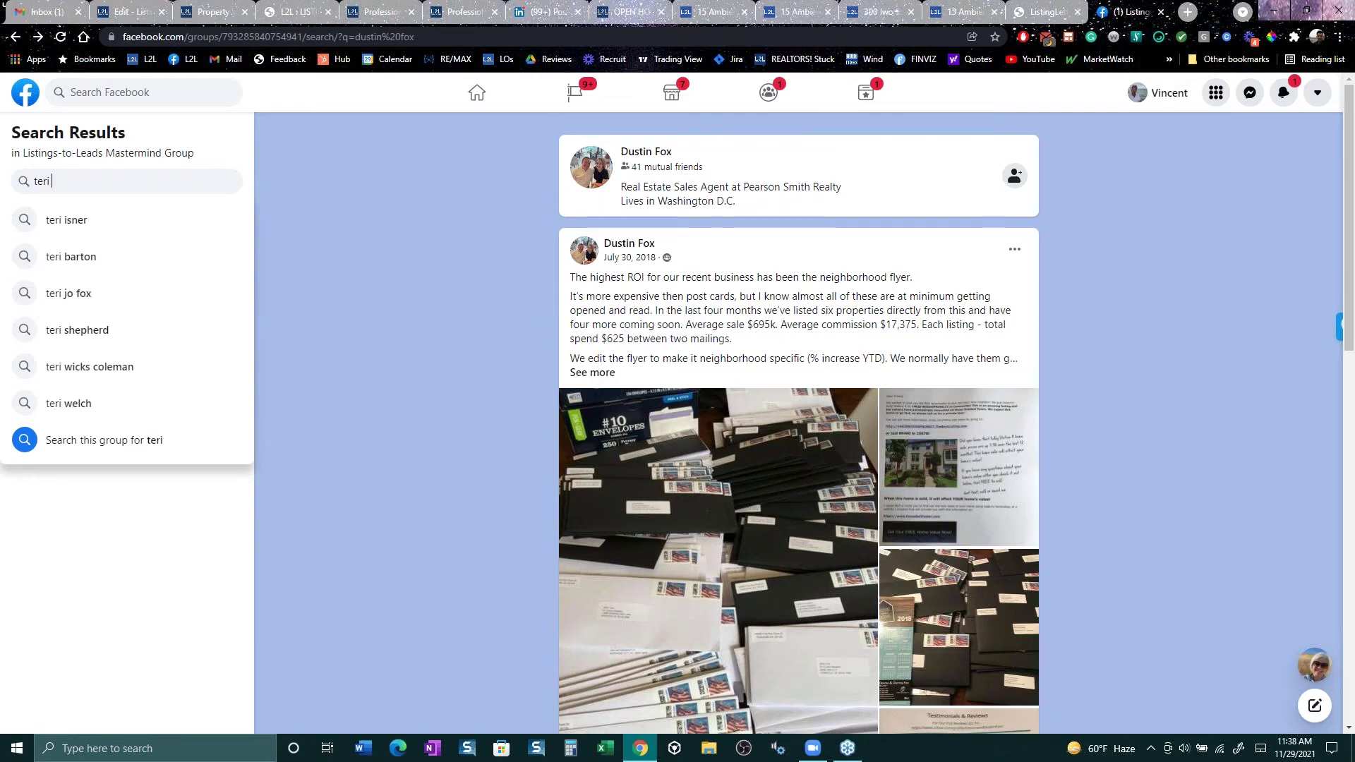
text( f)
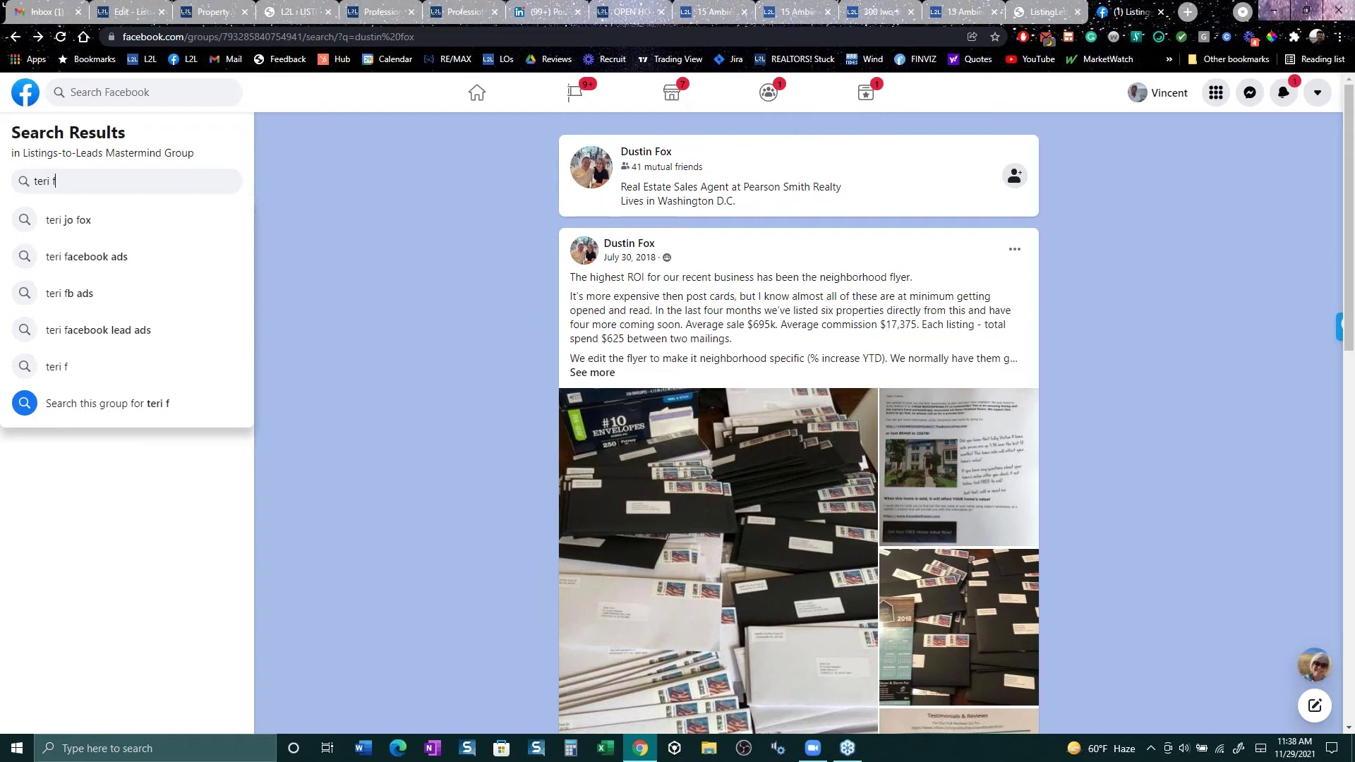
key(BackSpace)
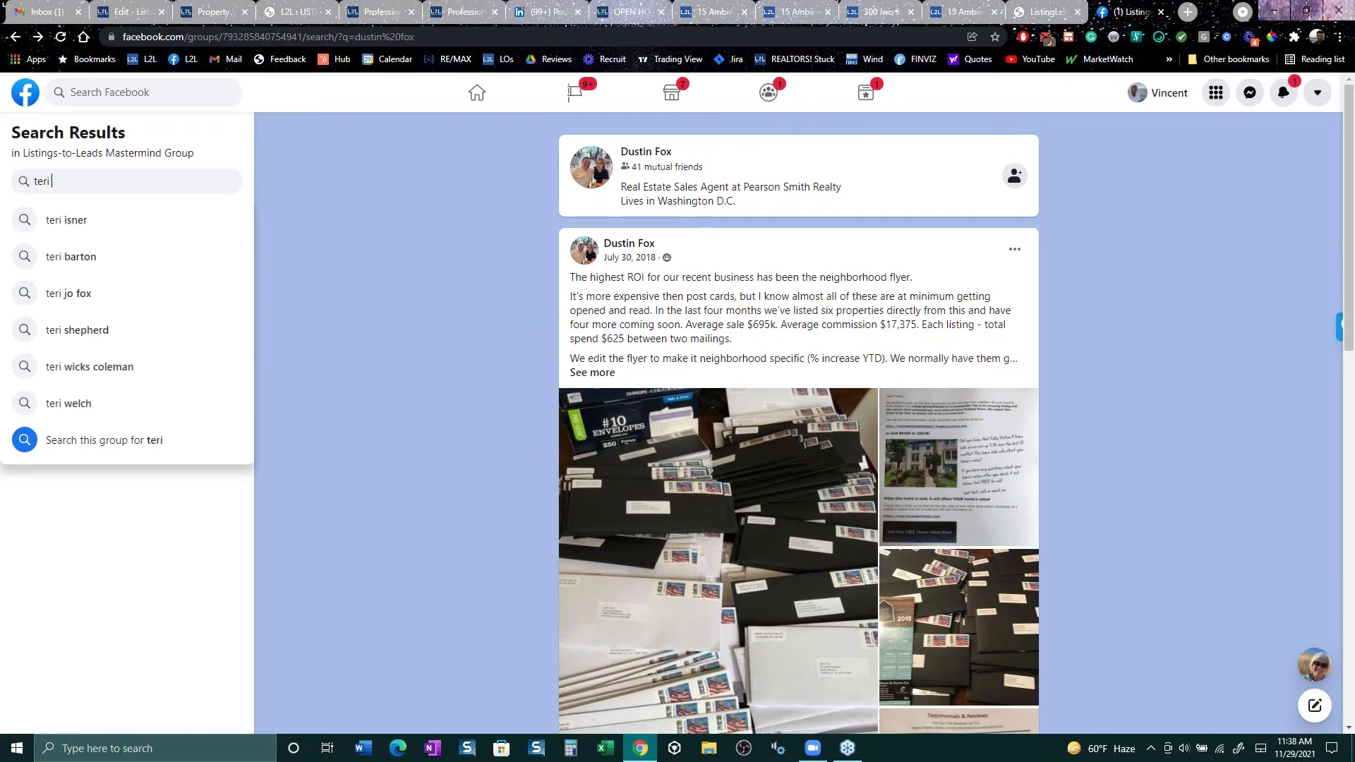
text(w)
key(Down)
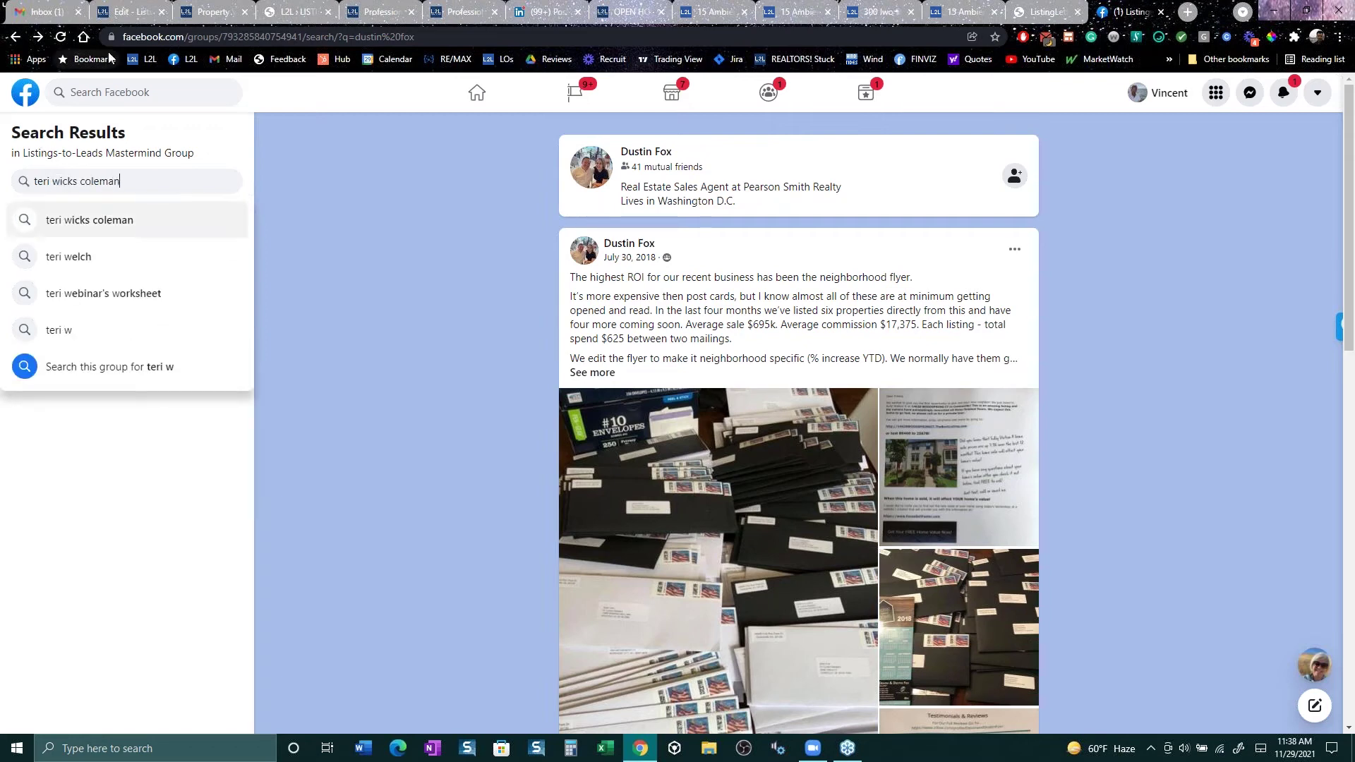
key(Return)
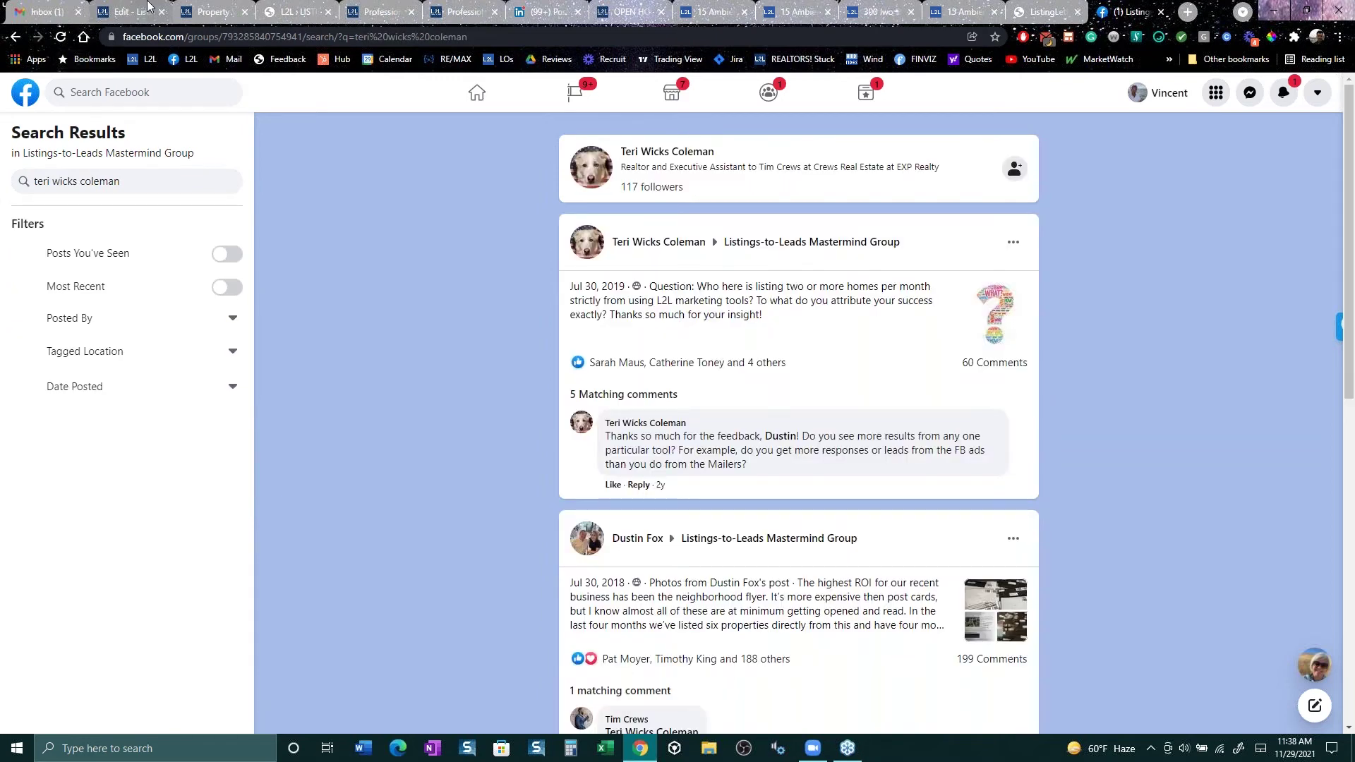
Step: Open her question post, expand the 11 more replies, and highlight the comment crediting L2L tools
click(729, 302)
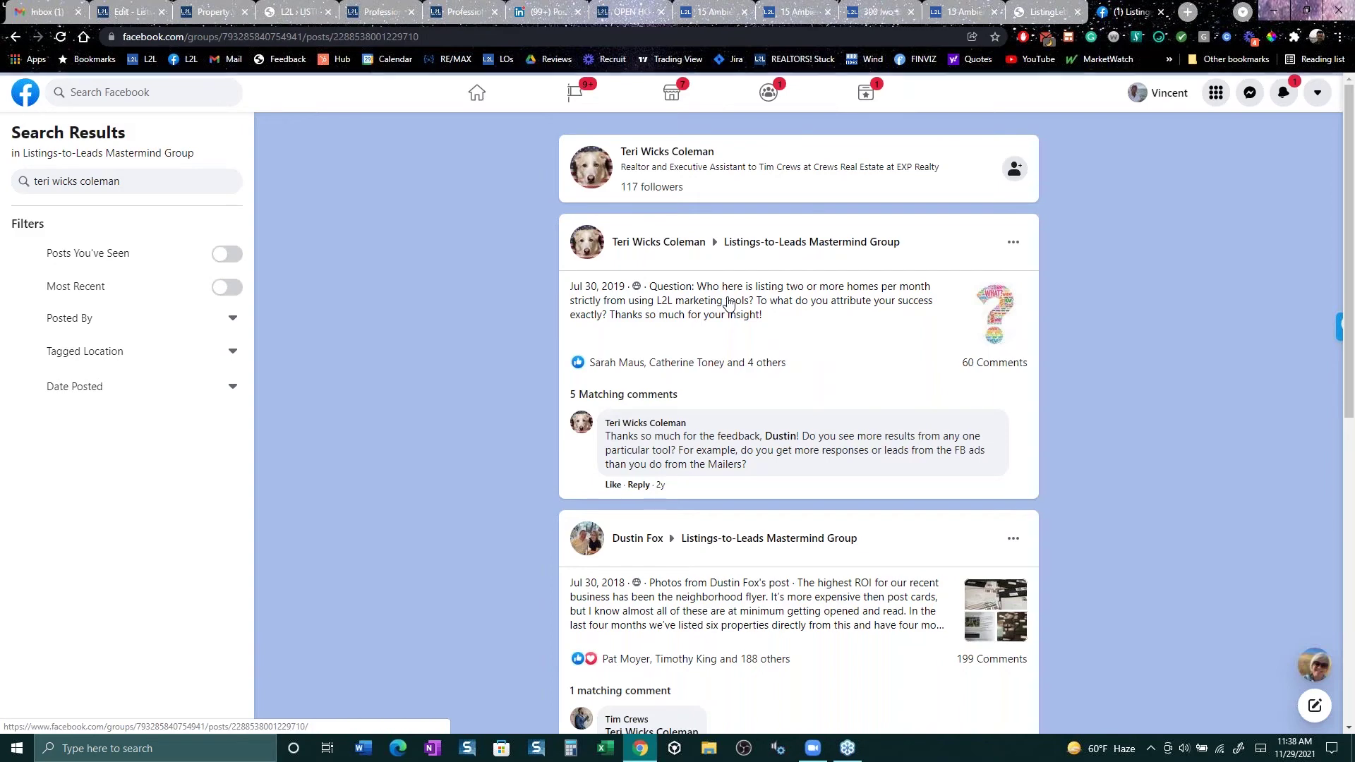
scroll(704, 477, down, 3)
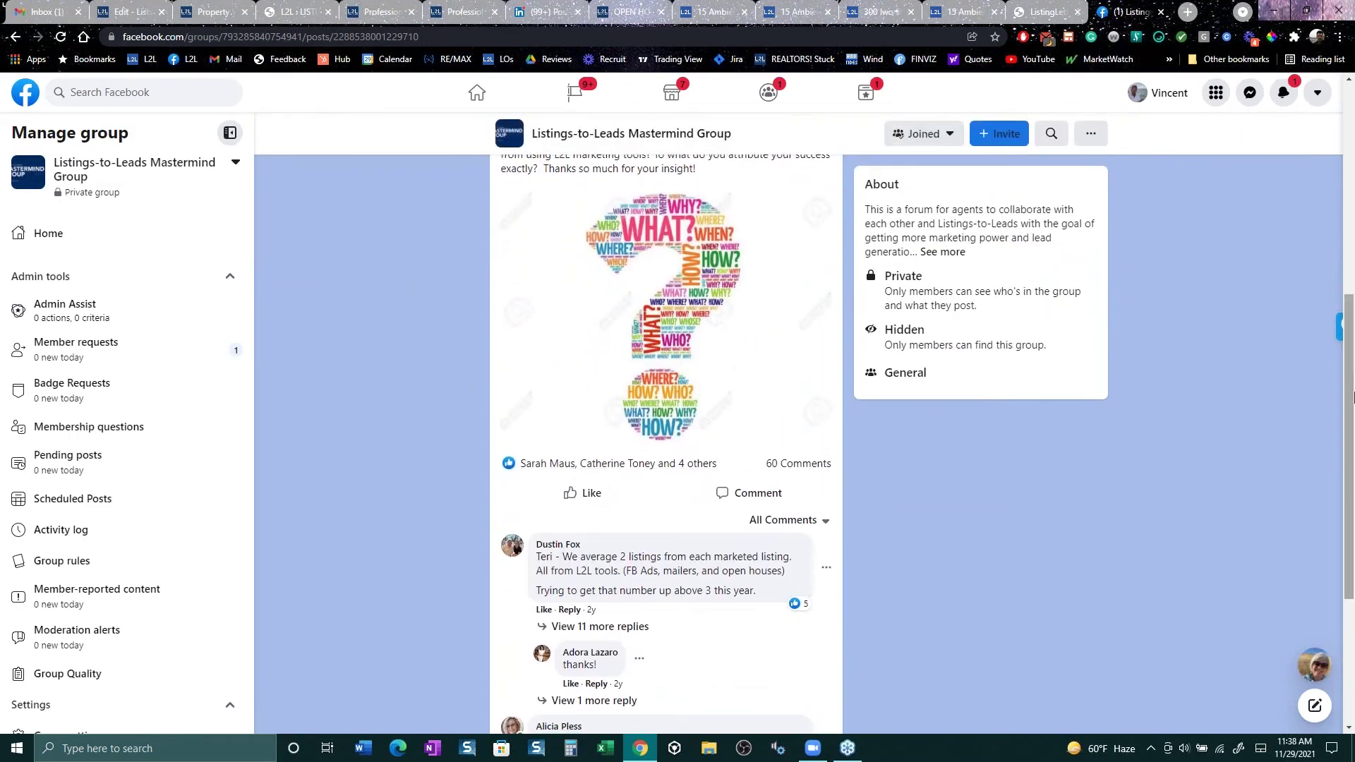
drag(1350, 375, 1352, 341)
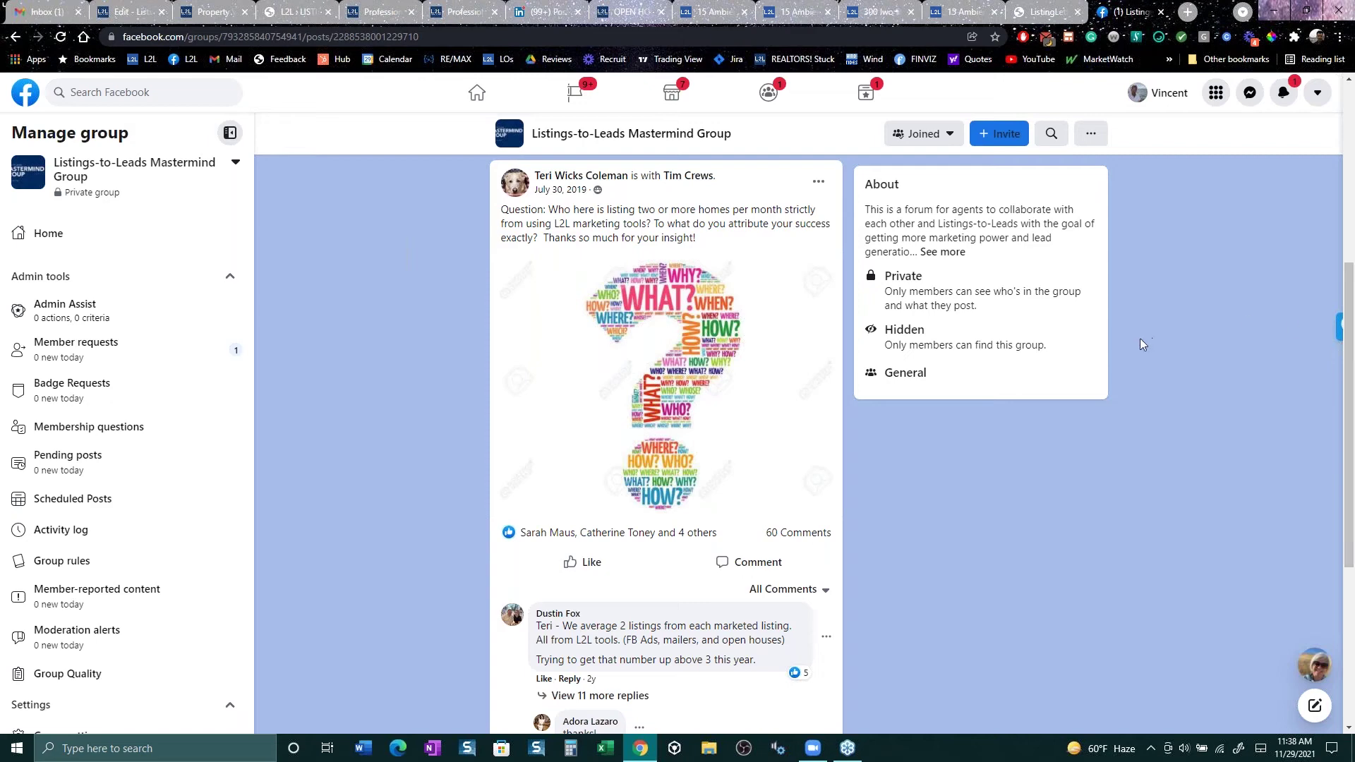
scroll(1143, 342, down, 3)
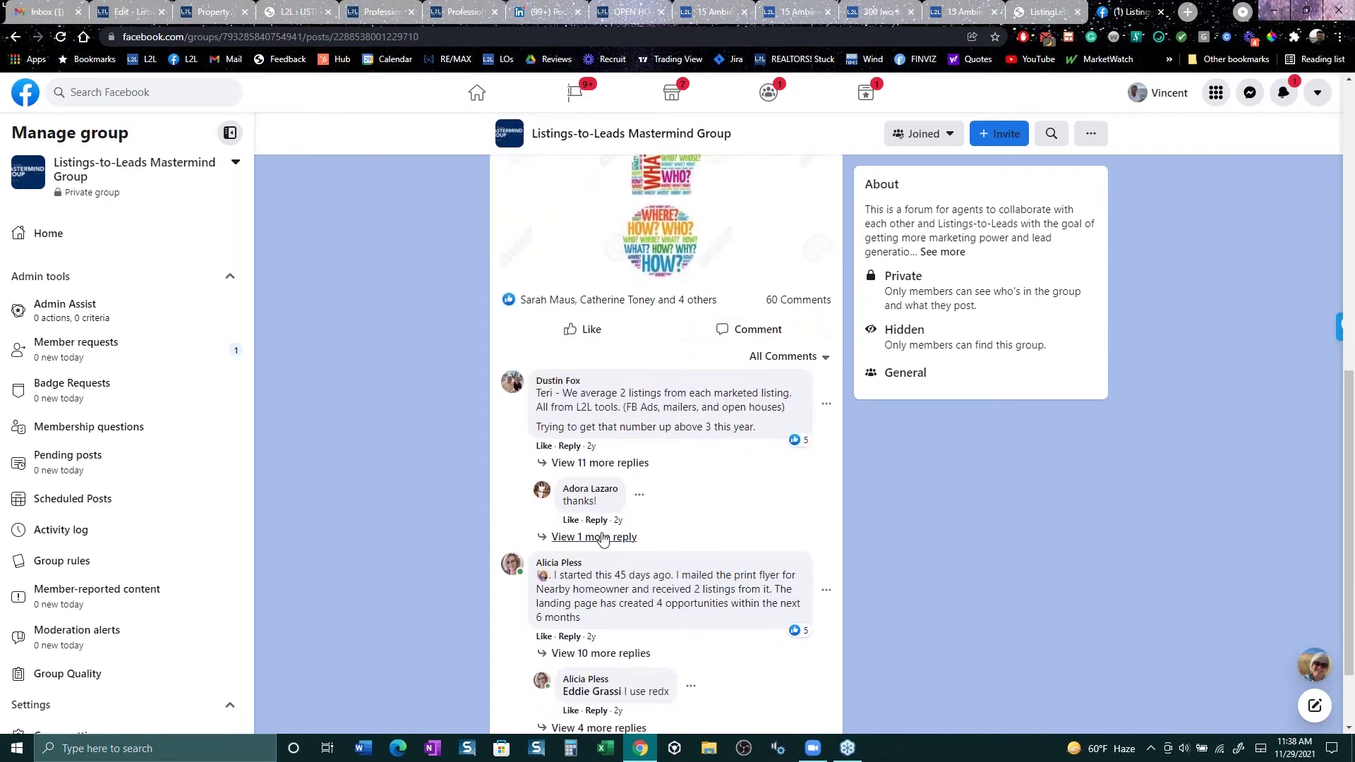
click(593, 465)
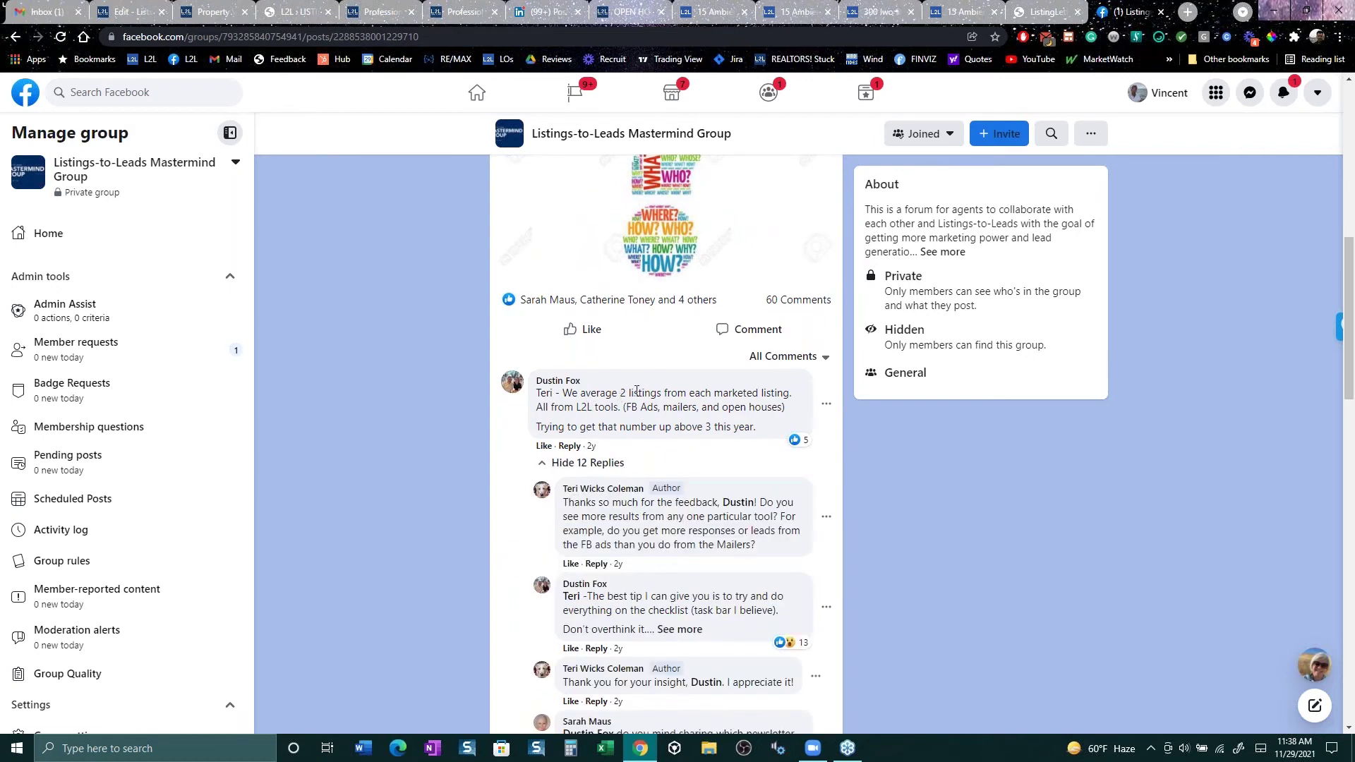
drag(643, 392, 796, 409)
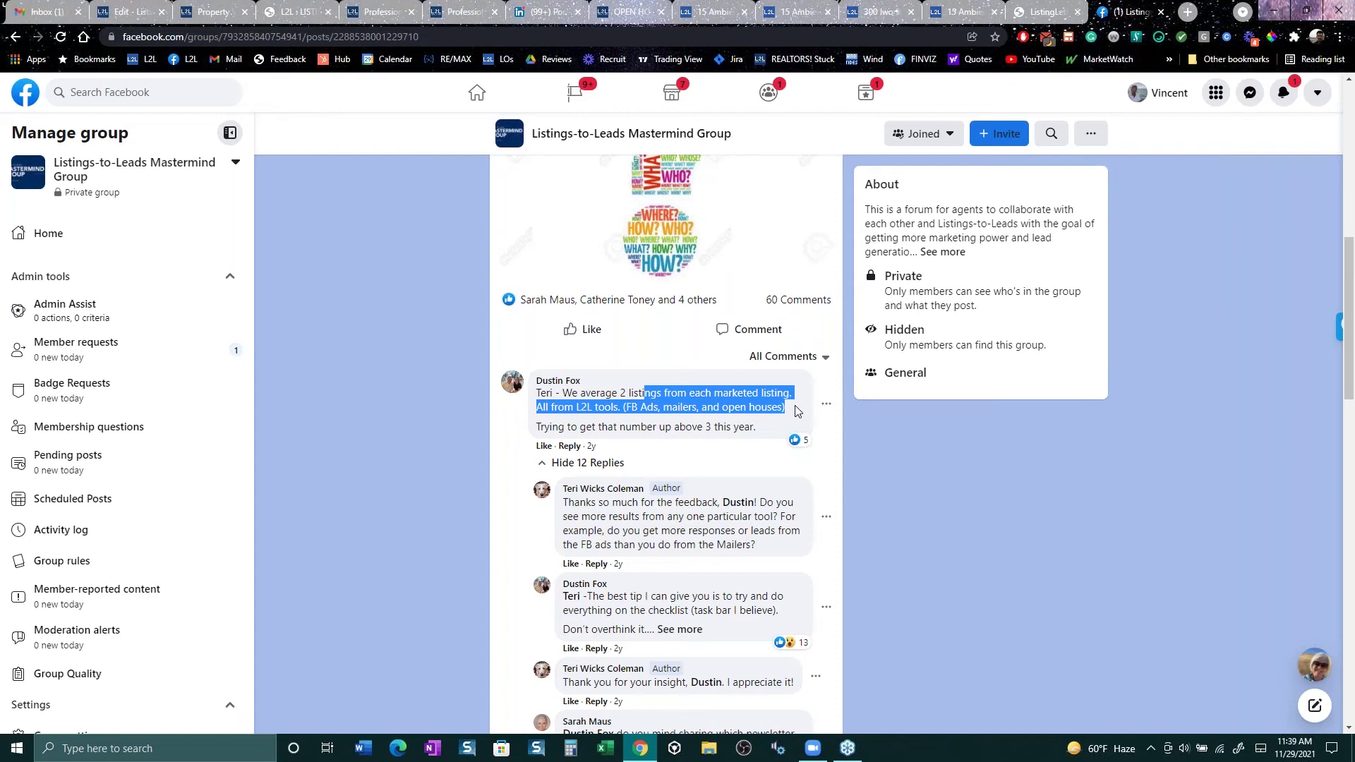
click(124, 7)
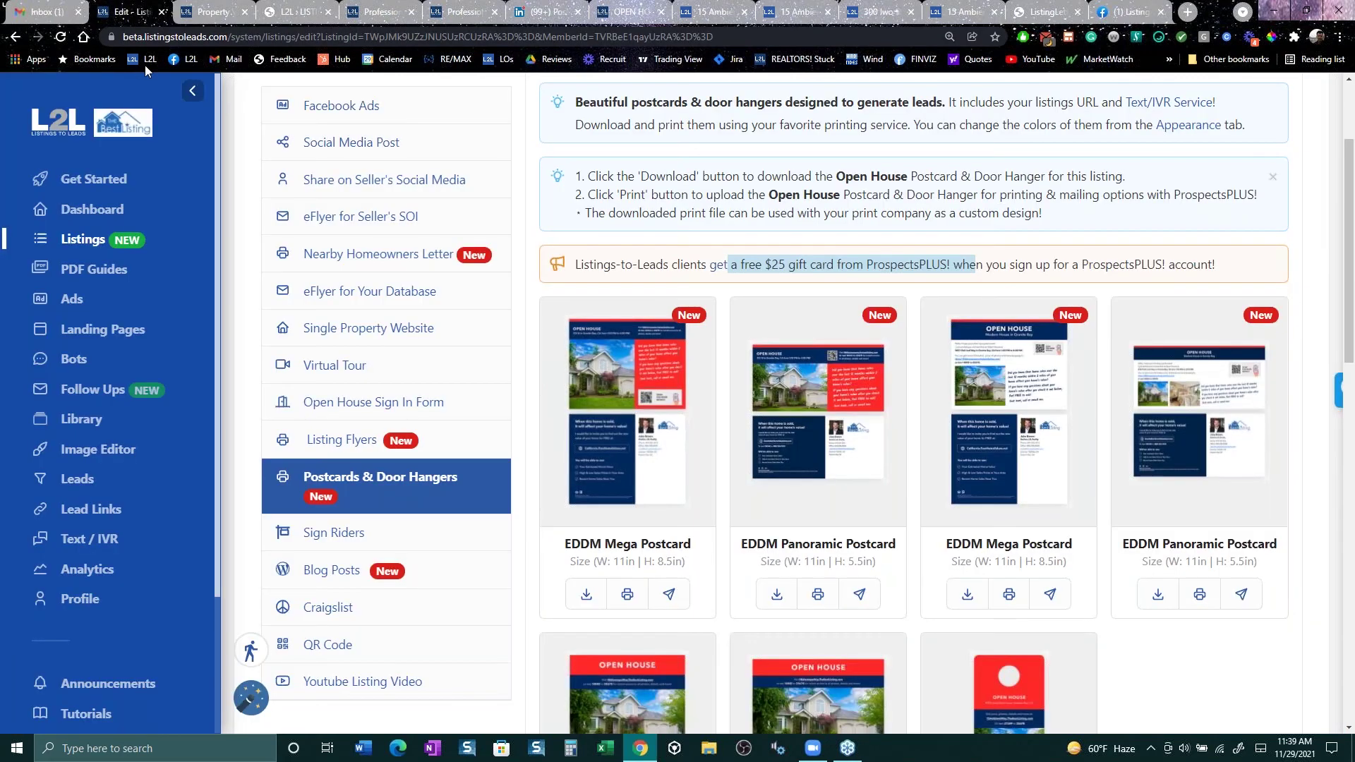
Step: Create a PDF report ad from The Secret To Selling guide, then view the Berkeley open-house tab
click(83, 303)
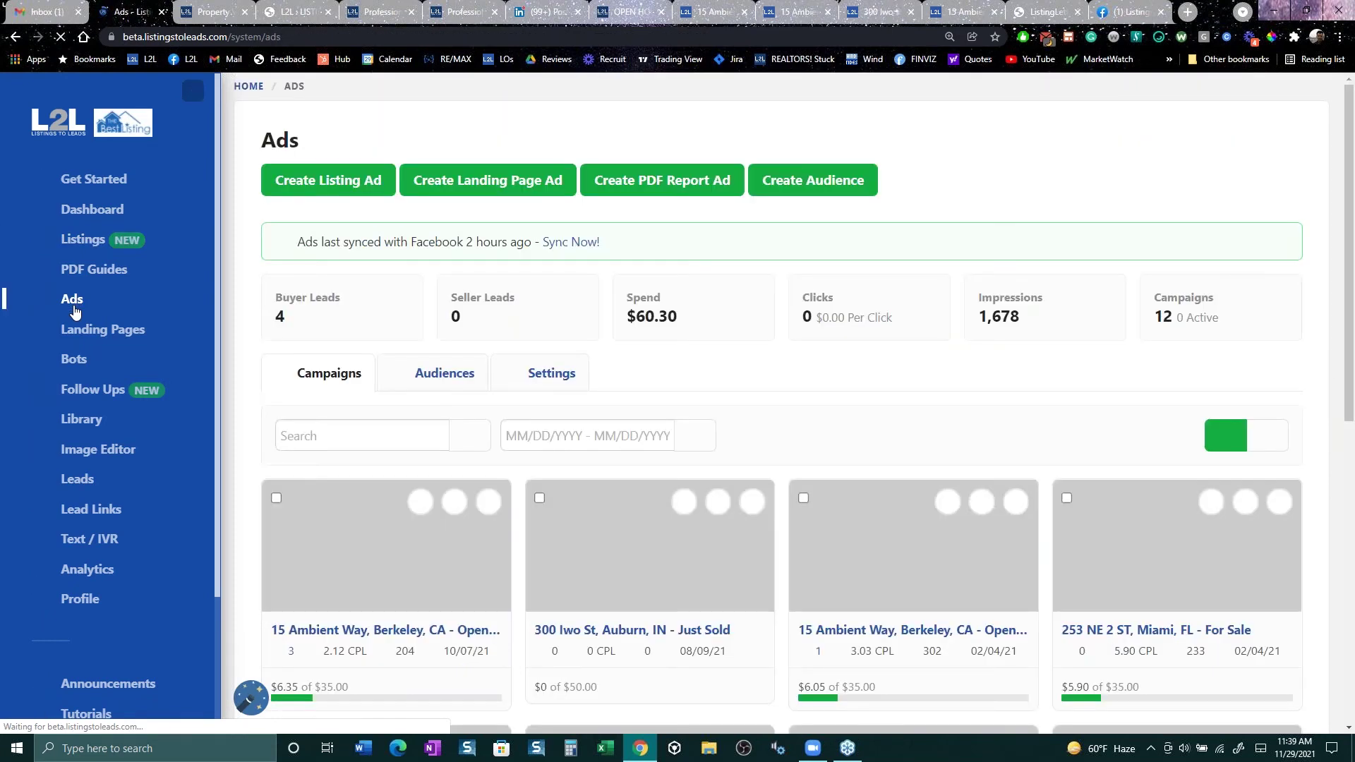
click(691, 182)
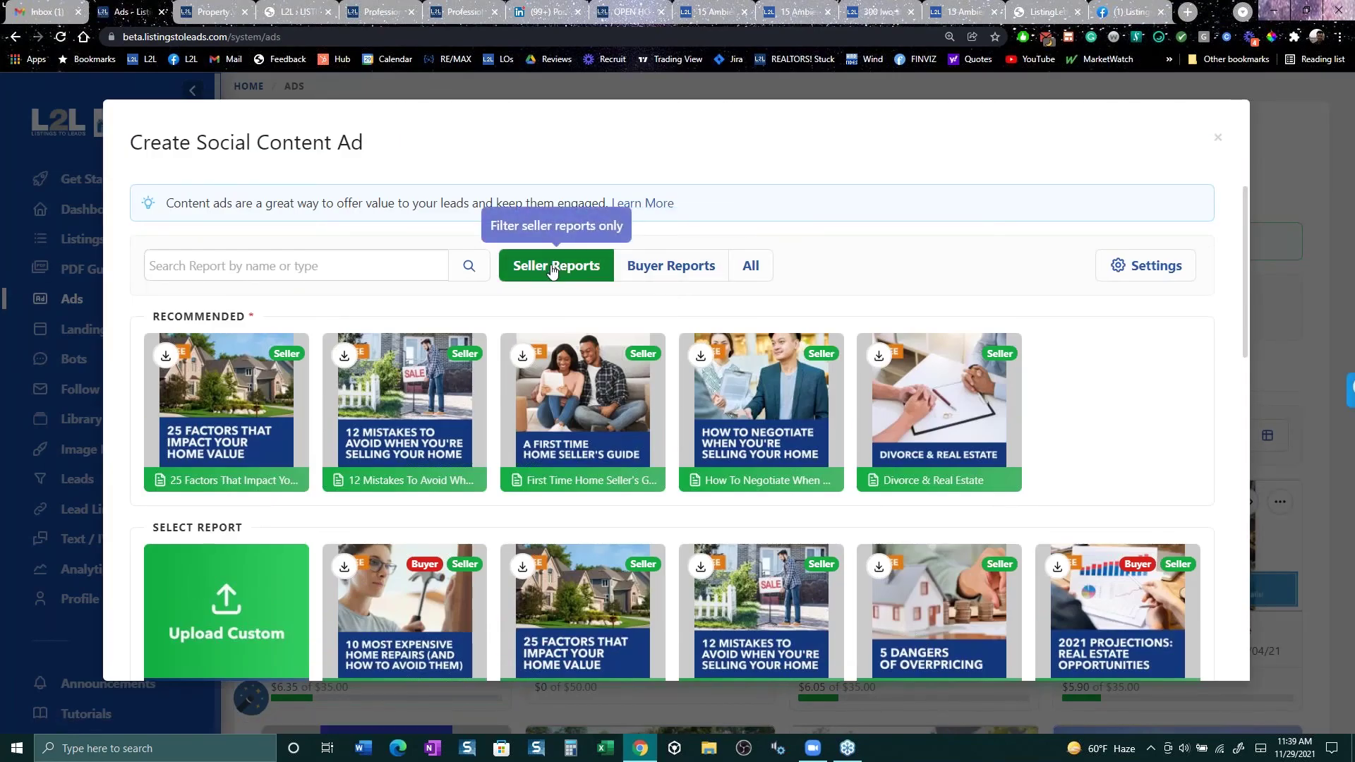
scroll(633, 526, down, 9)
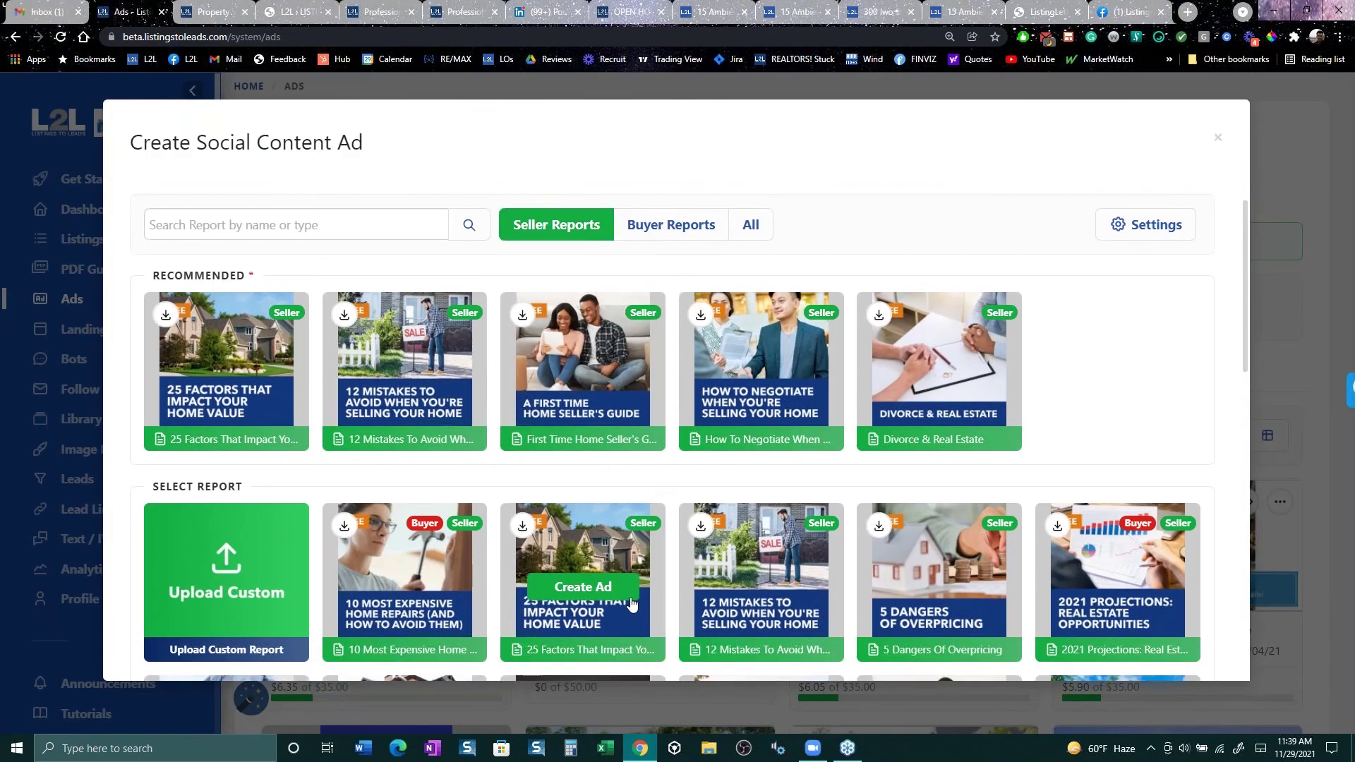
scroll(558, 311, down, 1)
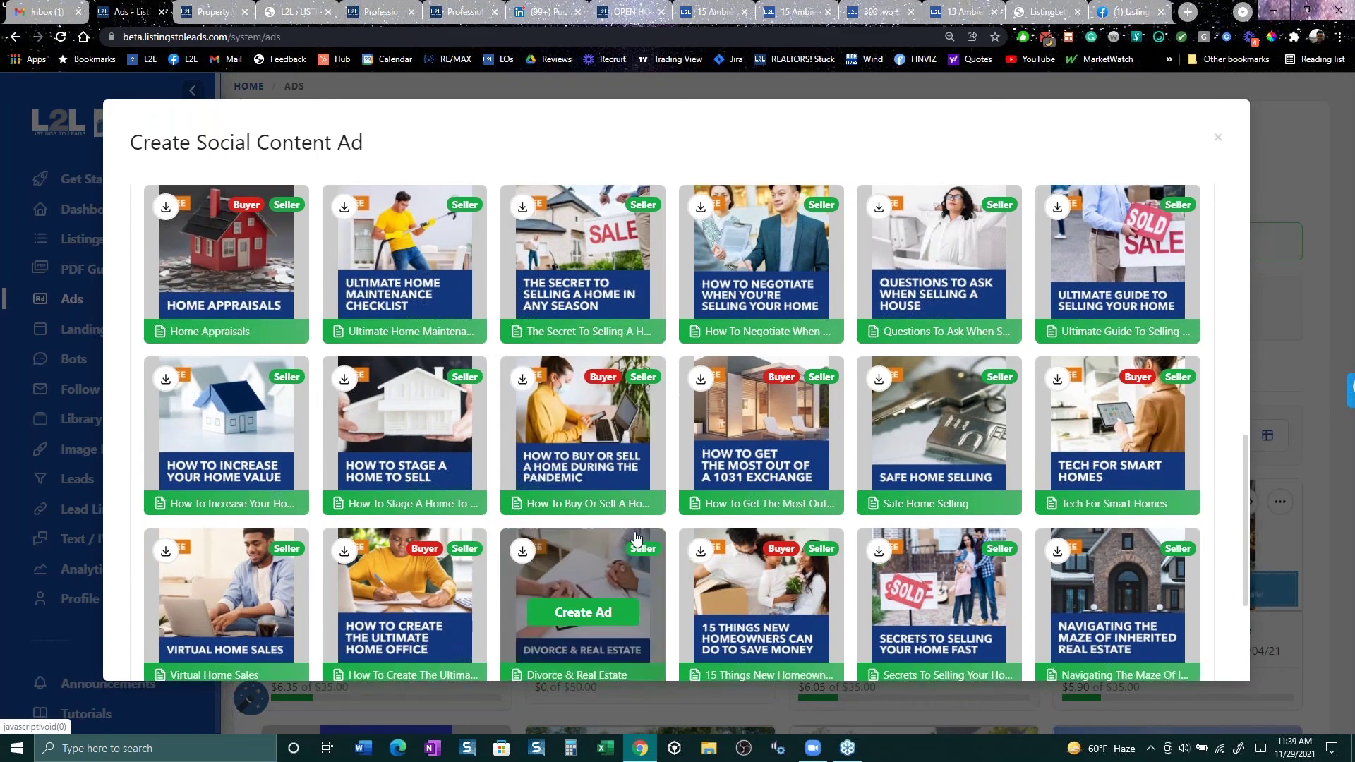
click(546, 279)
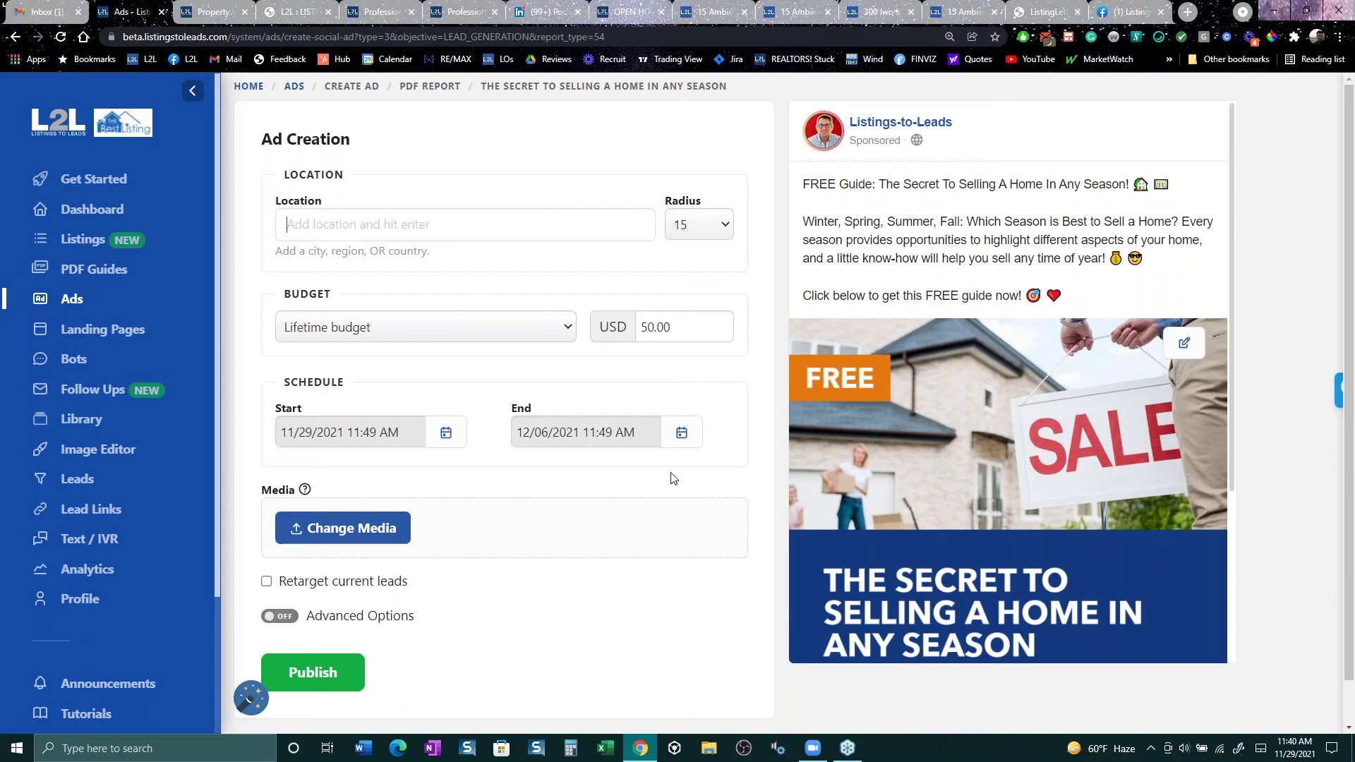
click(636, 12)
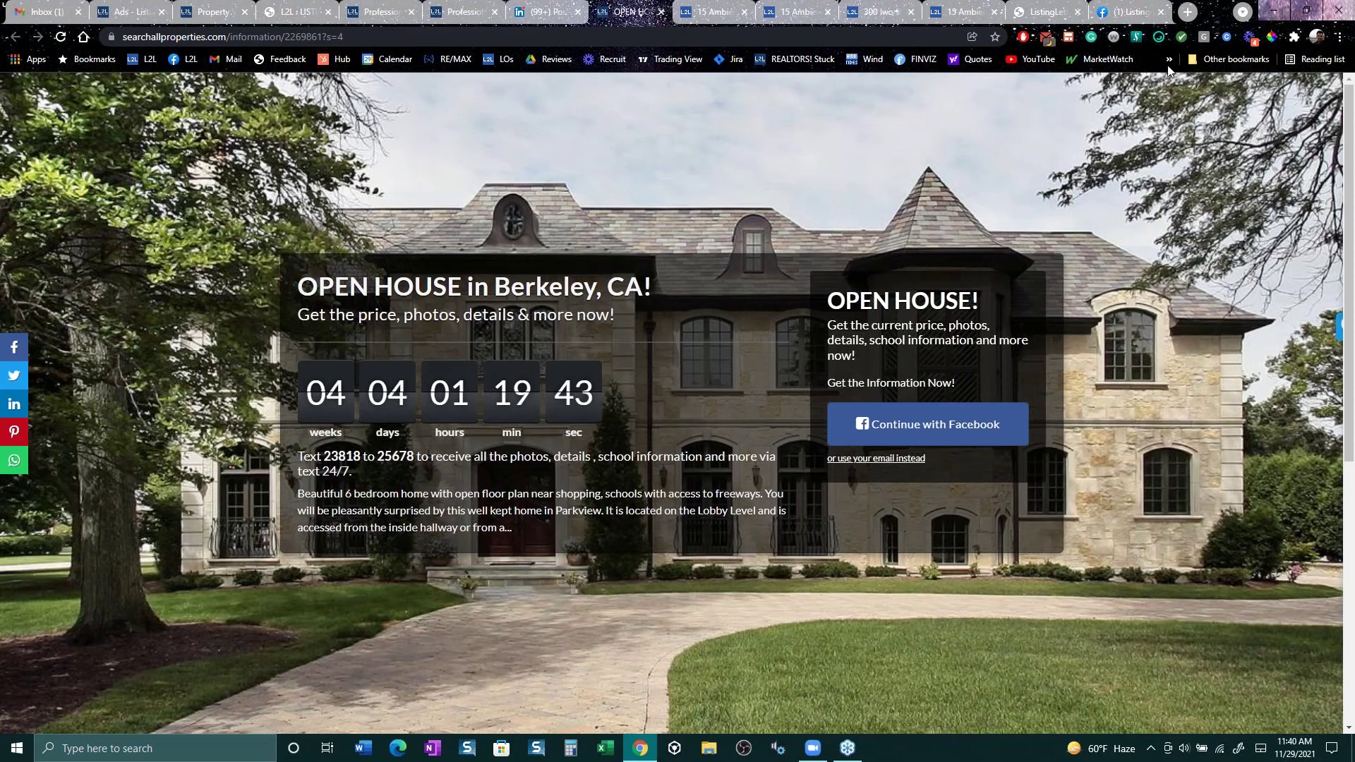
Step: Load the MarketWatch homepage from the bookmarks bar
click(1098, 57)
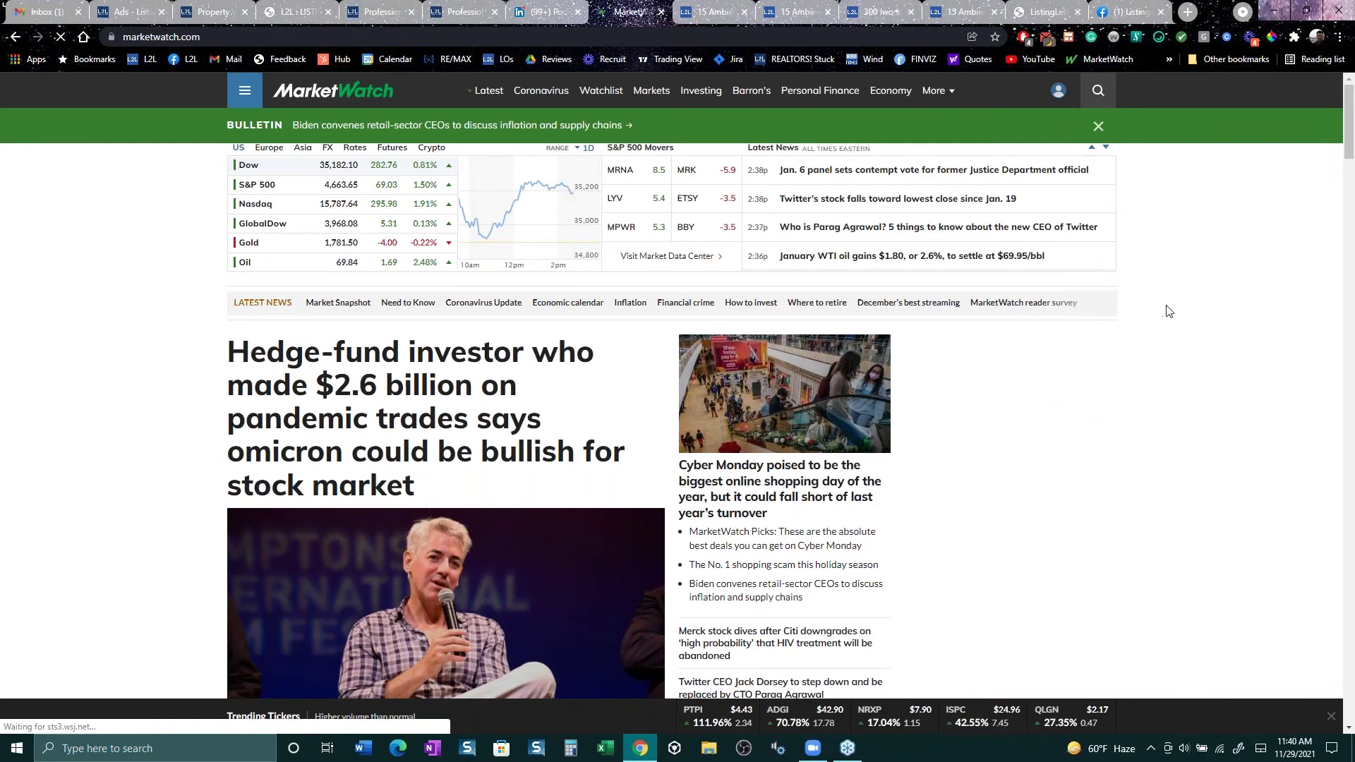
Step: Pause AdBlock on MarketWatch and reload the homepage so ads show
scroll(1169, 311, down, 3)
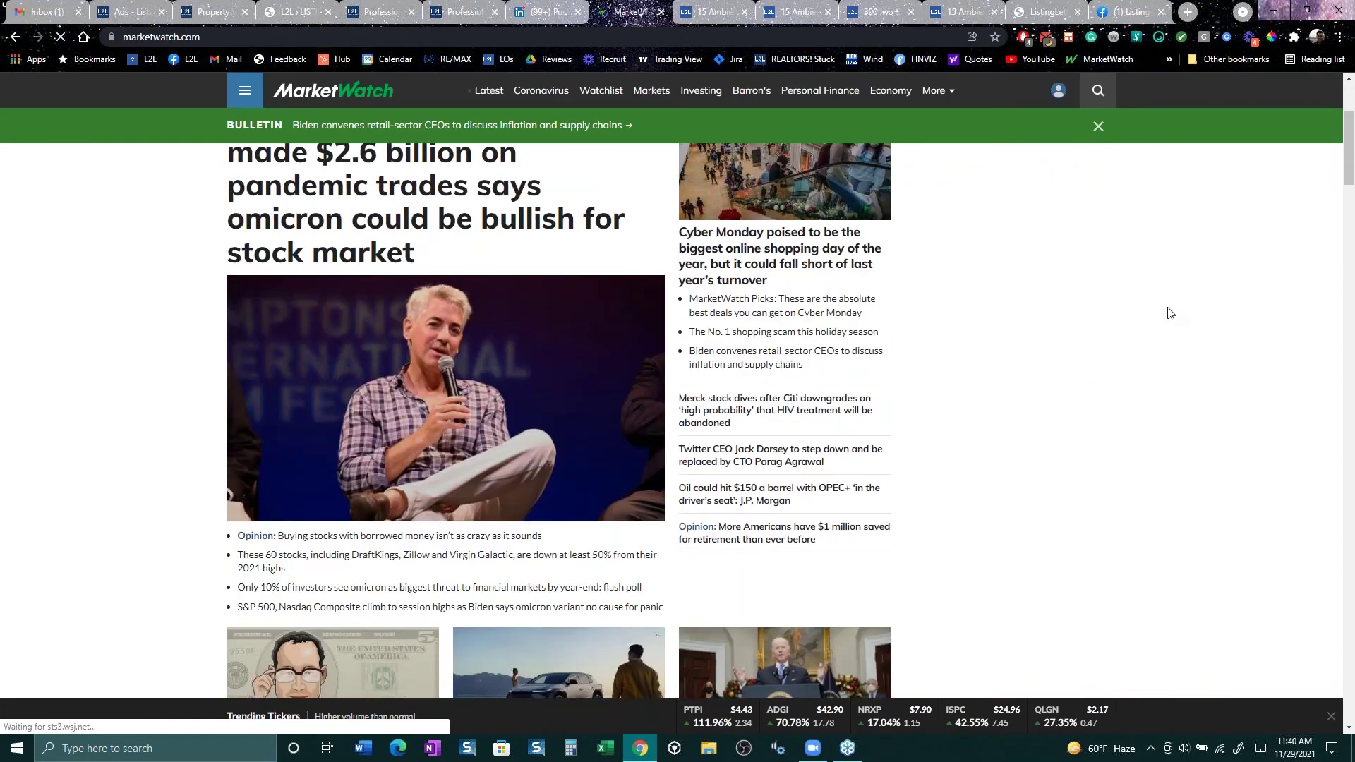
scroll(1169, 307, up, 3)
right_click(1026, 40)
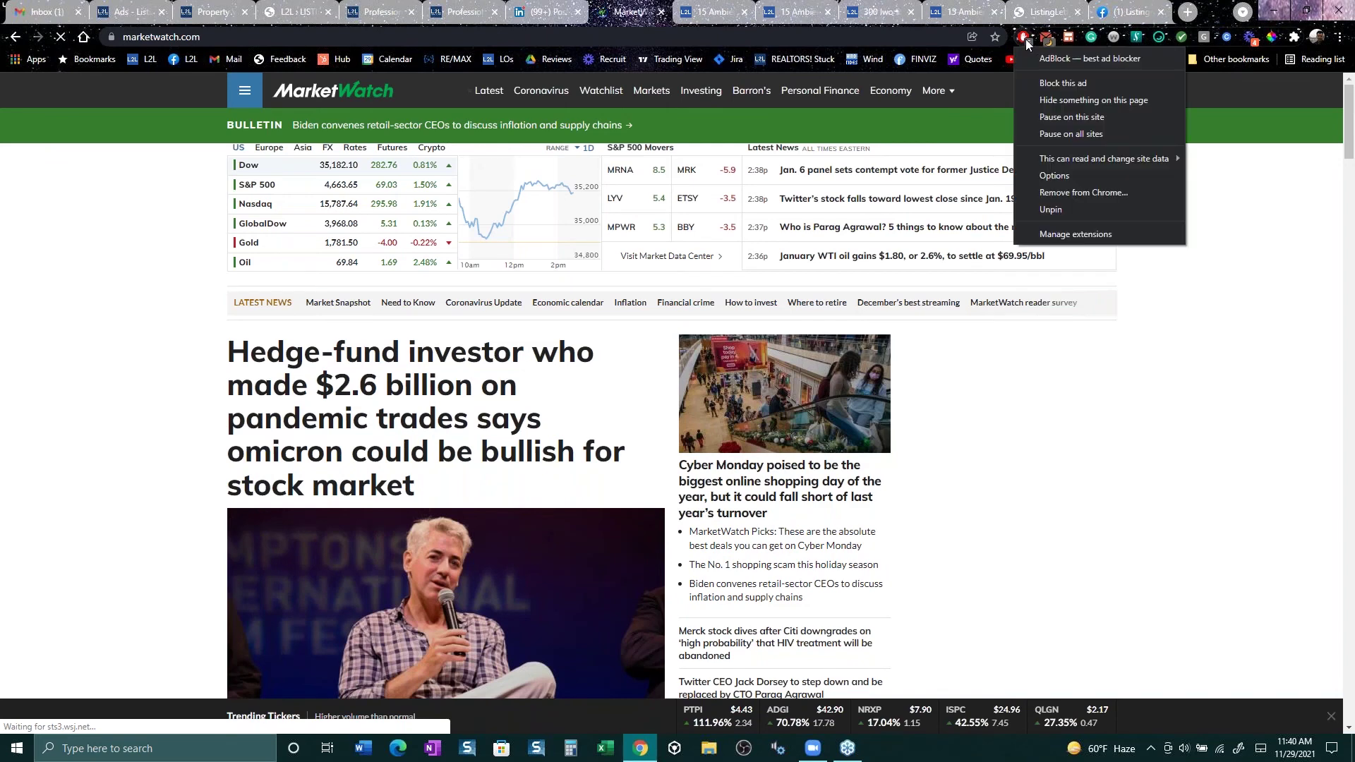
click(1060, 116)
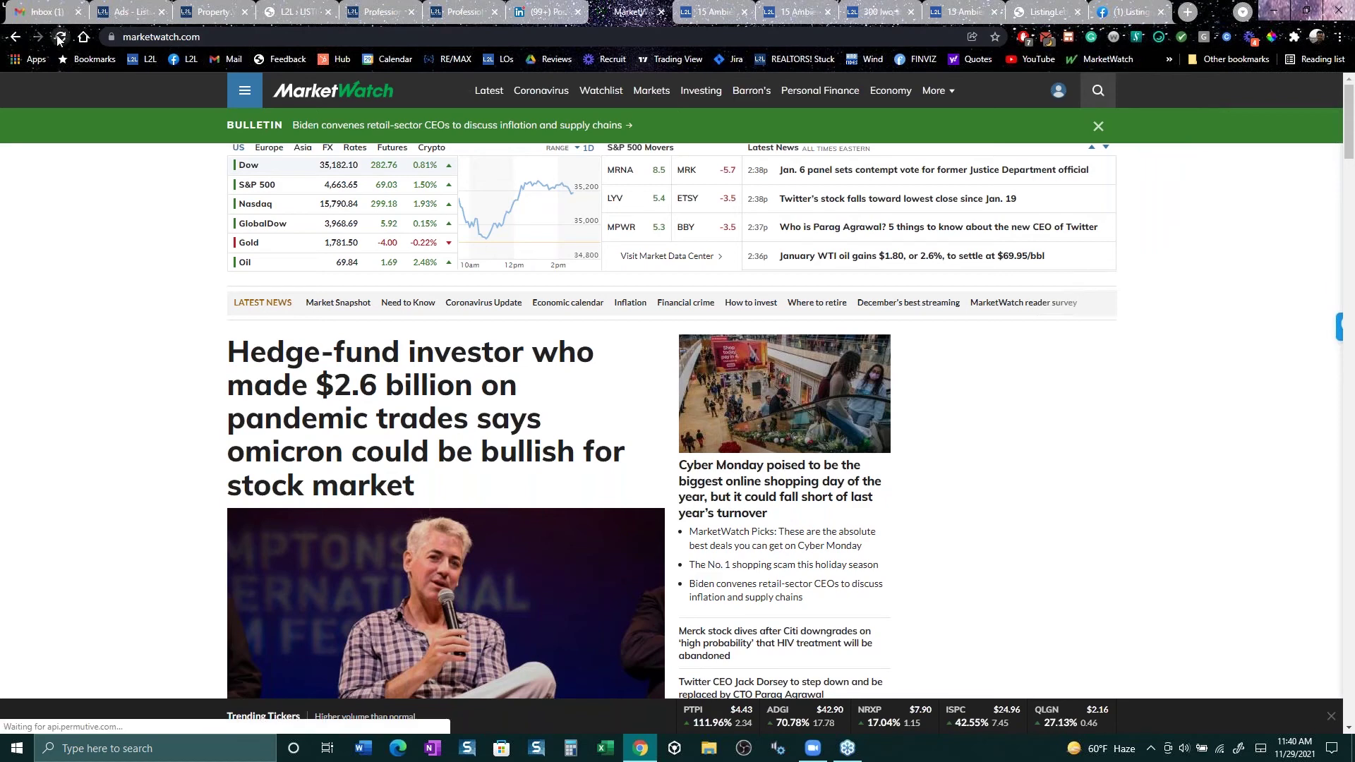
click(59, 39)
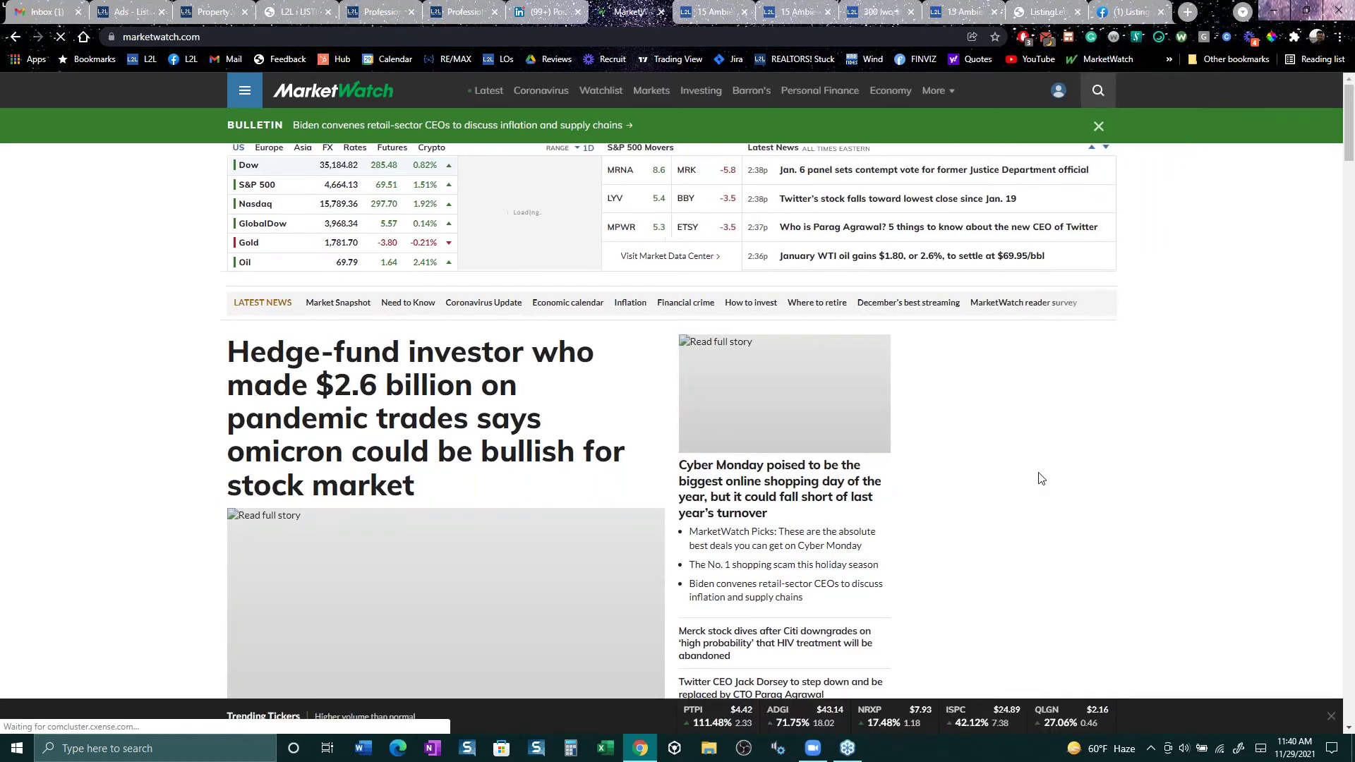
scroll(1039, 477, down, 3)
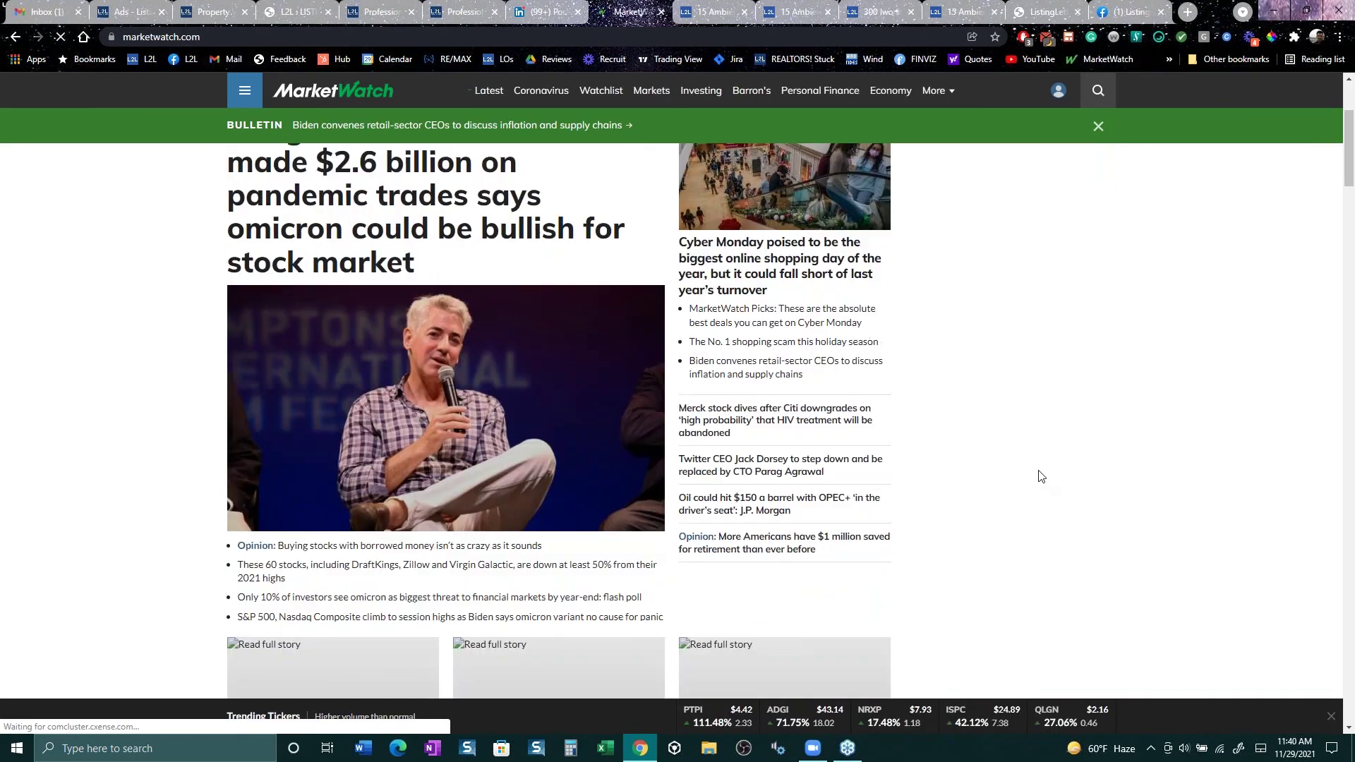
scroll(1040, 479, up, 3)
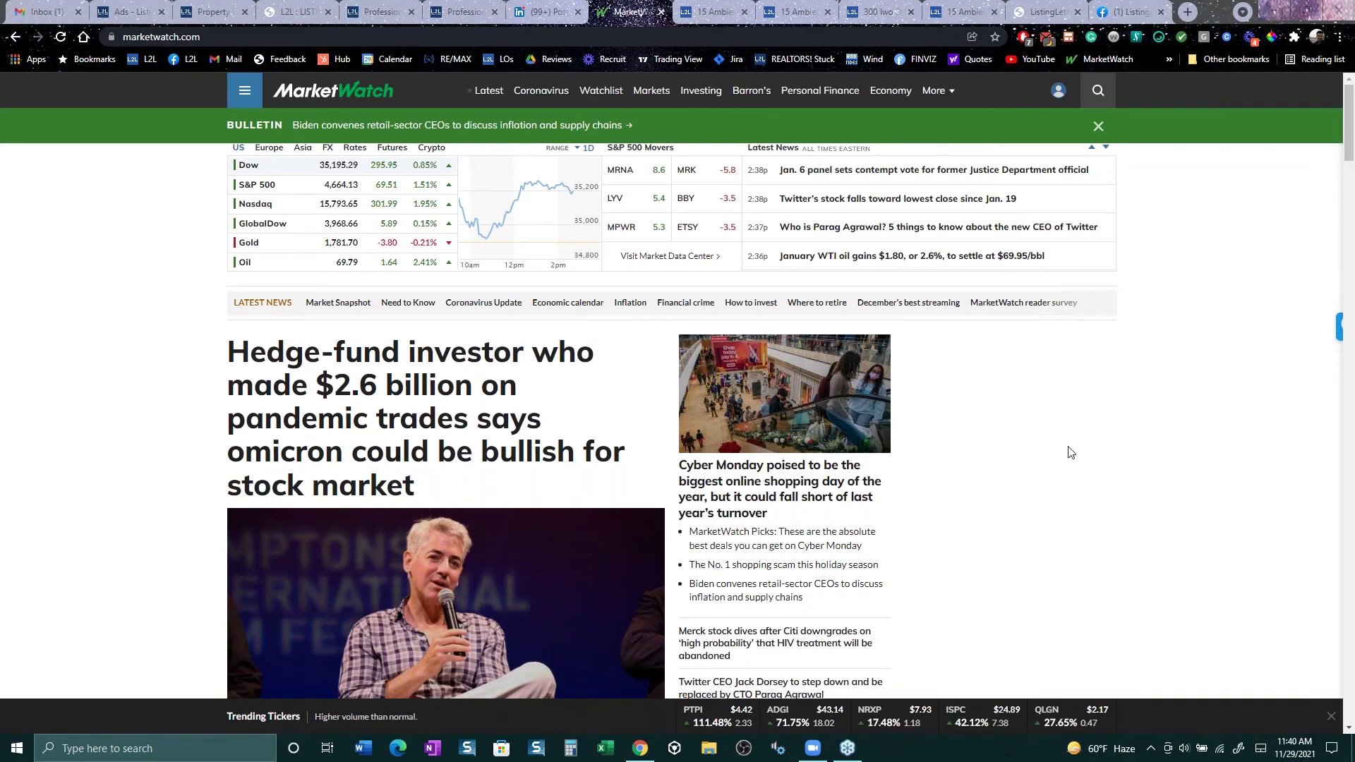
scroll(1067, 448, down, 7)
scroll(1067, 450, down, 15)
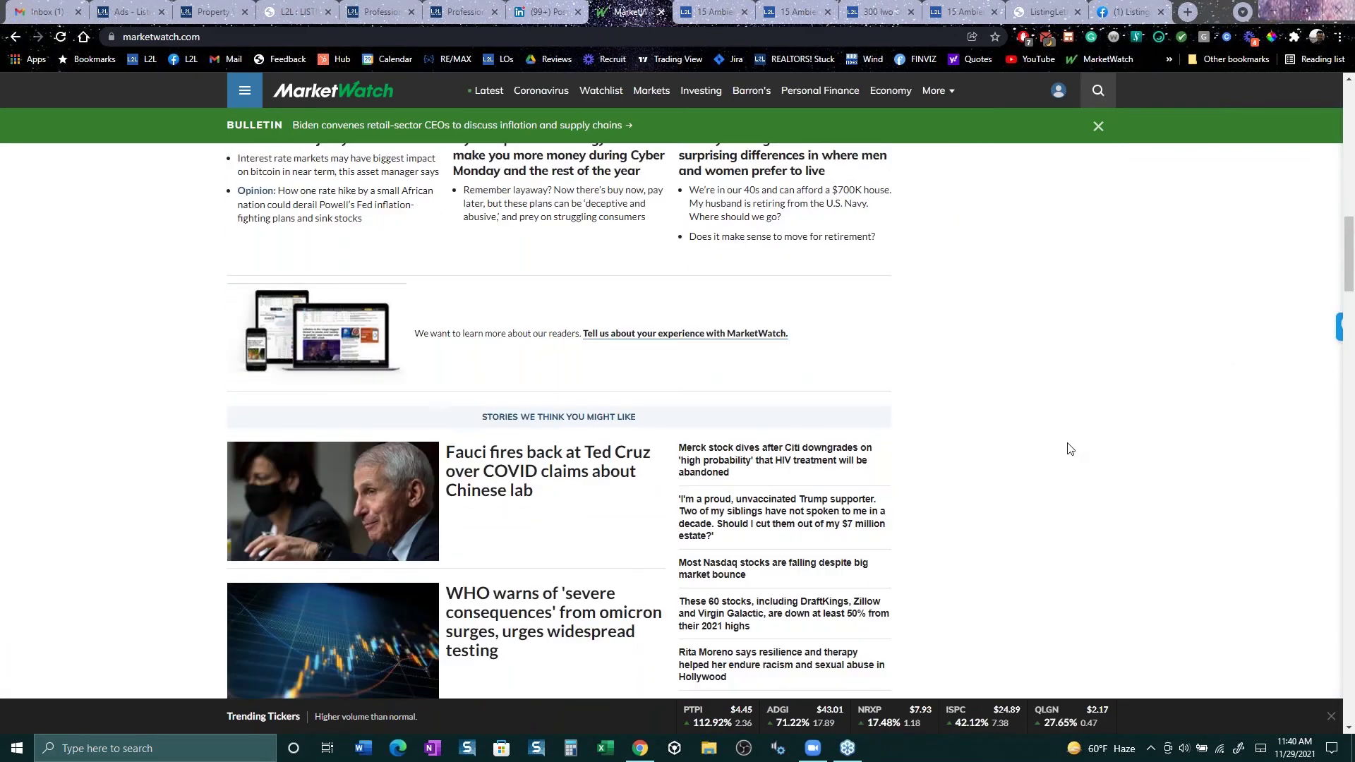
click(1170, 60)
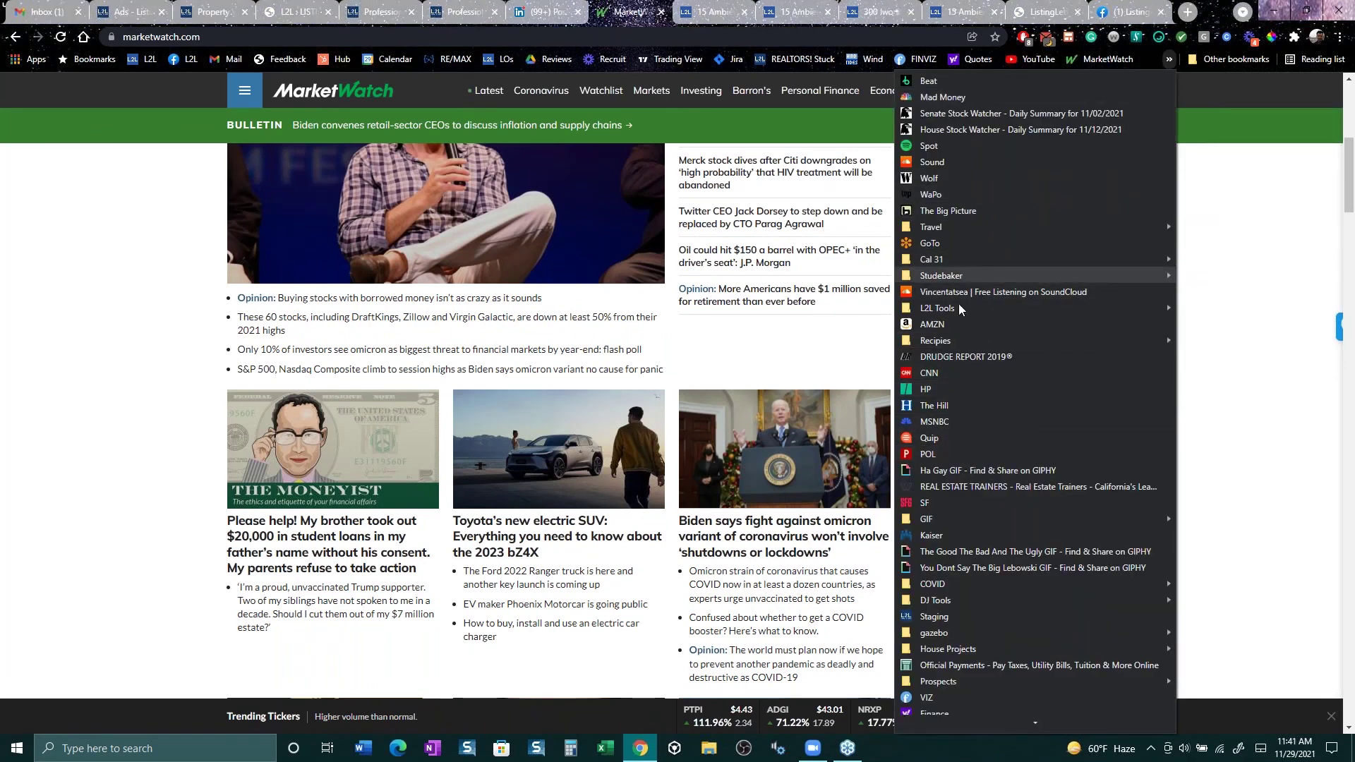
Step: Open CNN from the bookmarks menu and scroll down to its news sections and ads
click(940, 375)
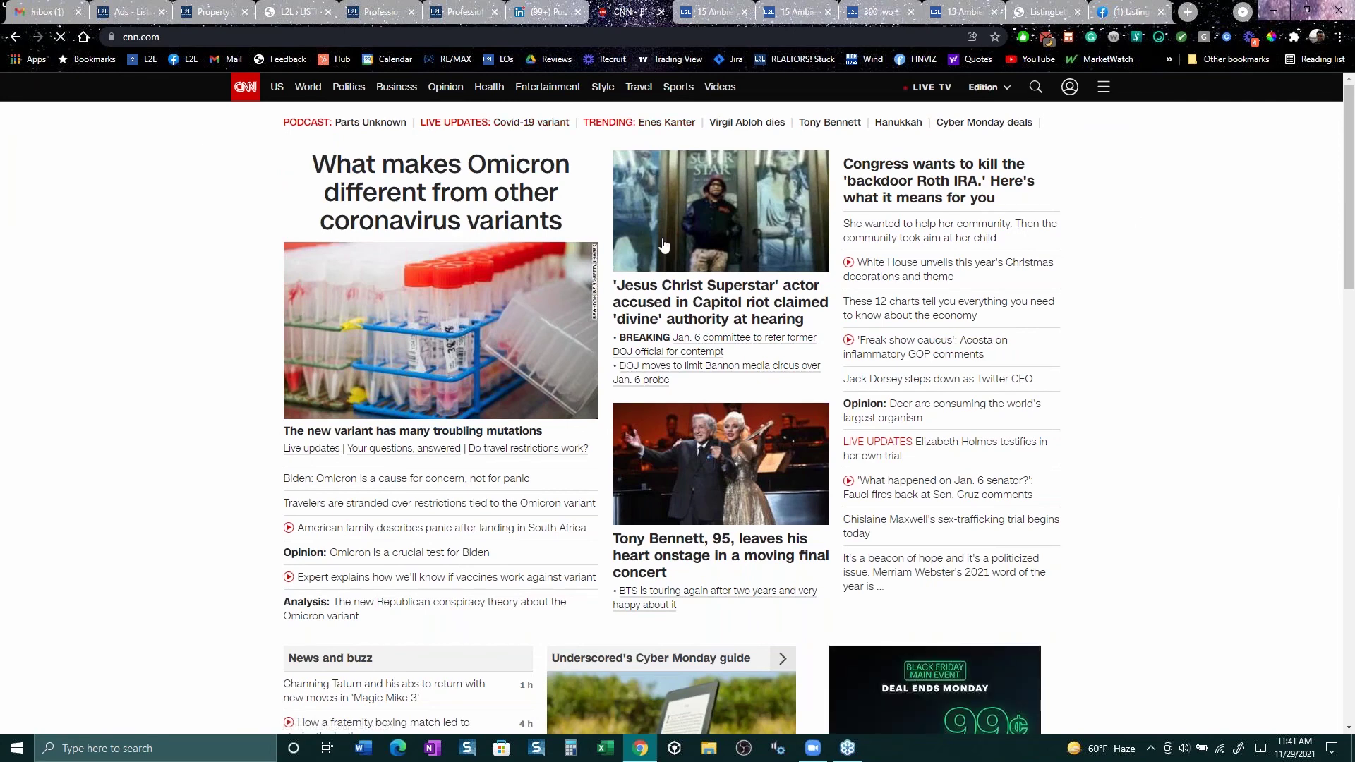
scroll(1141, 590, down, 6)
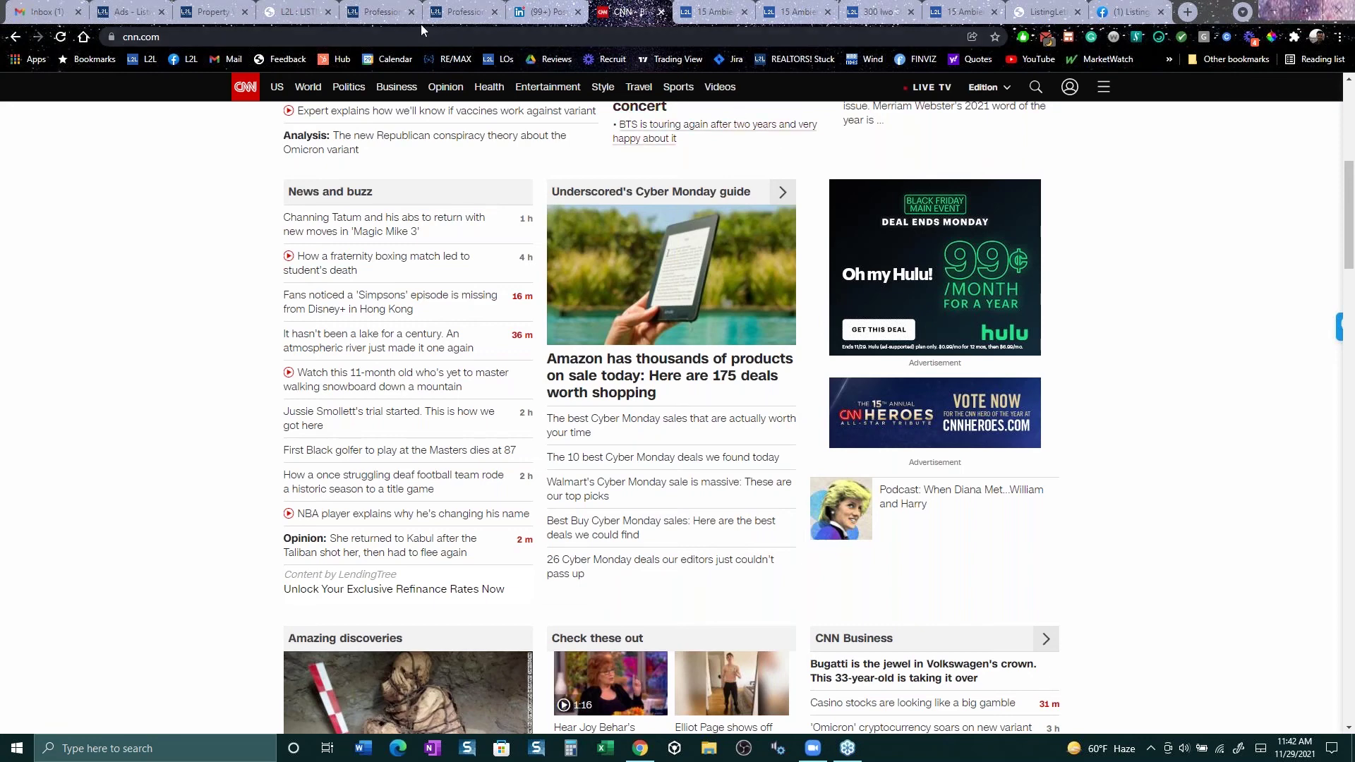
click(392, 10)
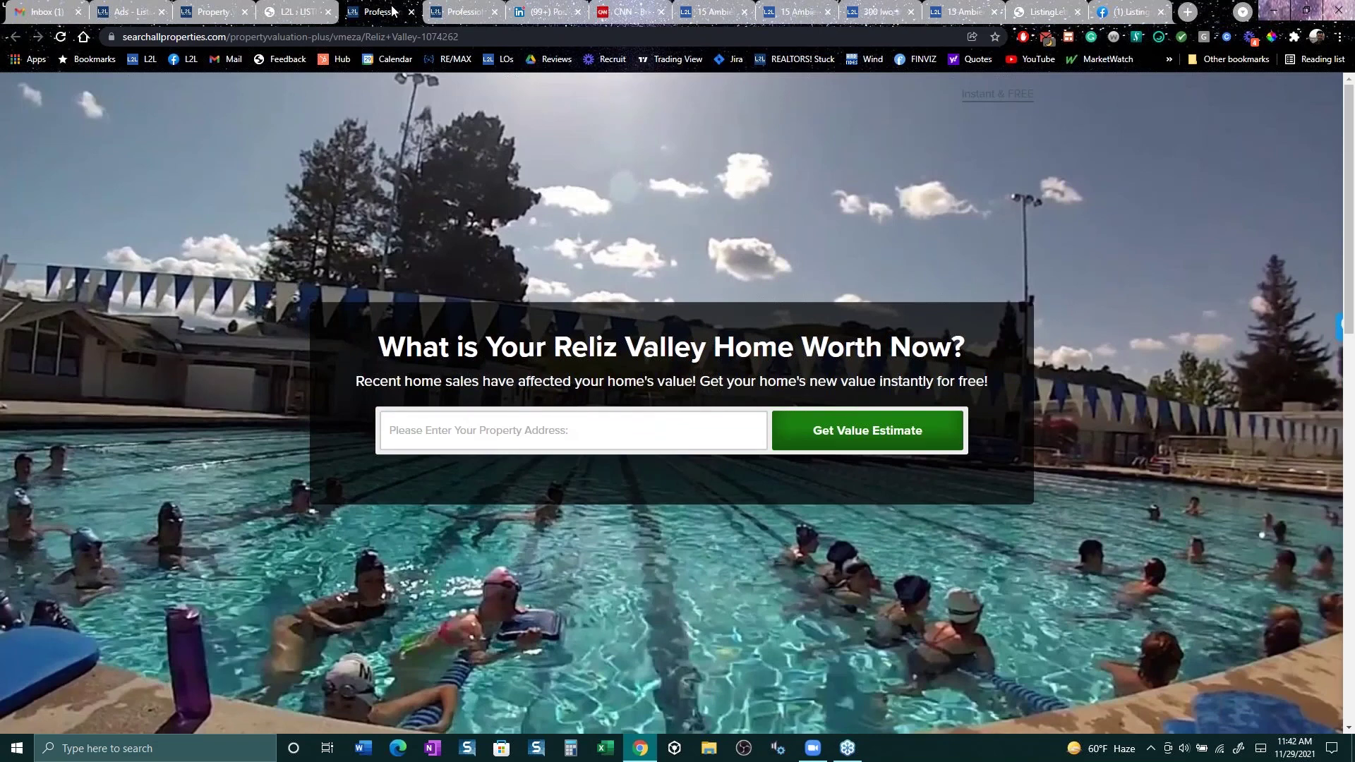
click(1051, 12)
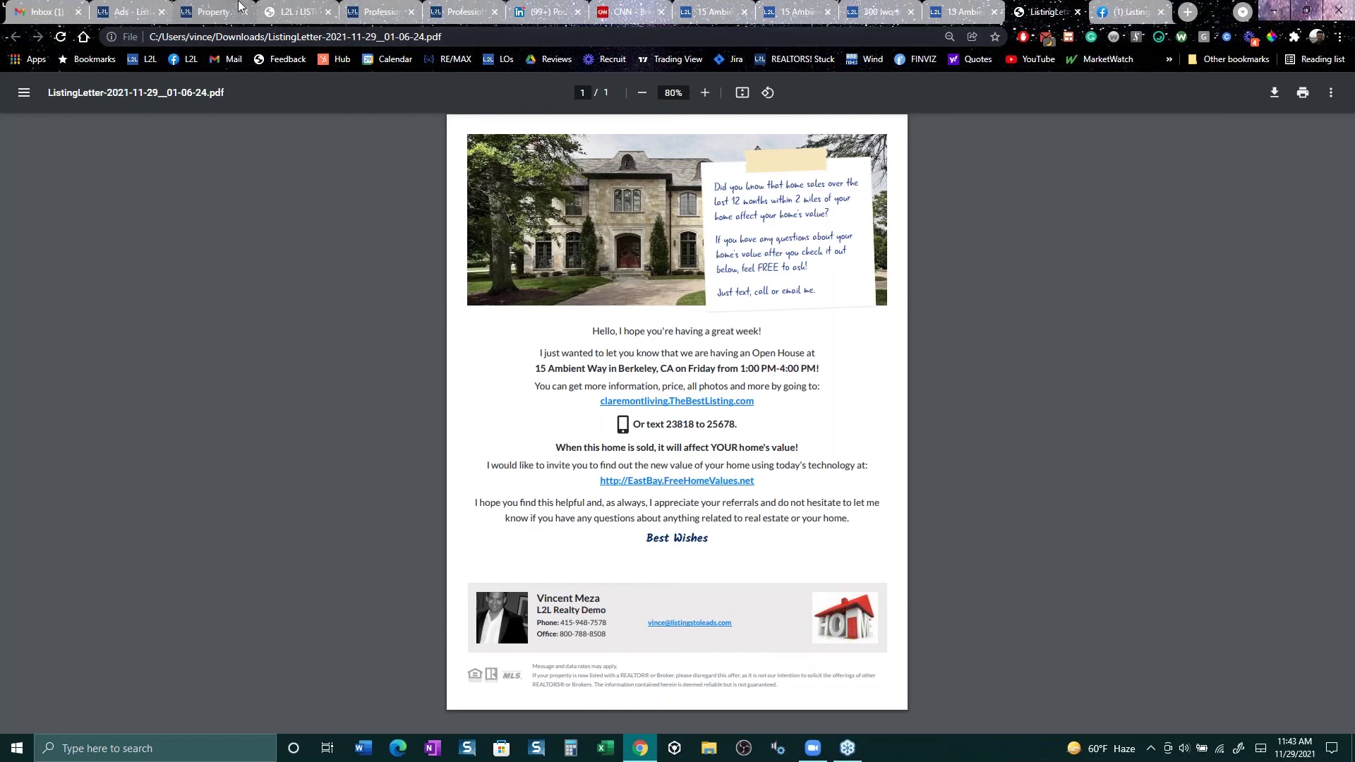
click(138, 14)
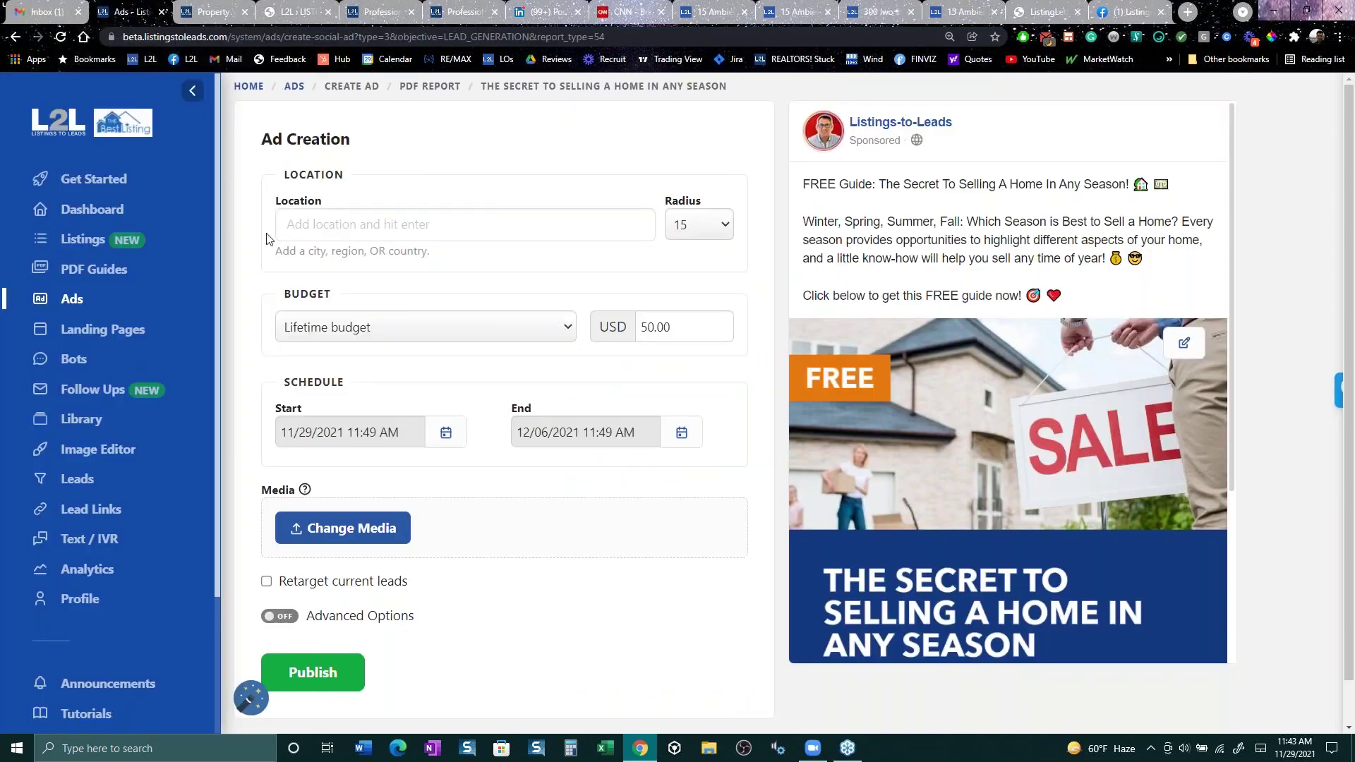
click(83, 240)
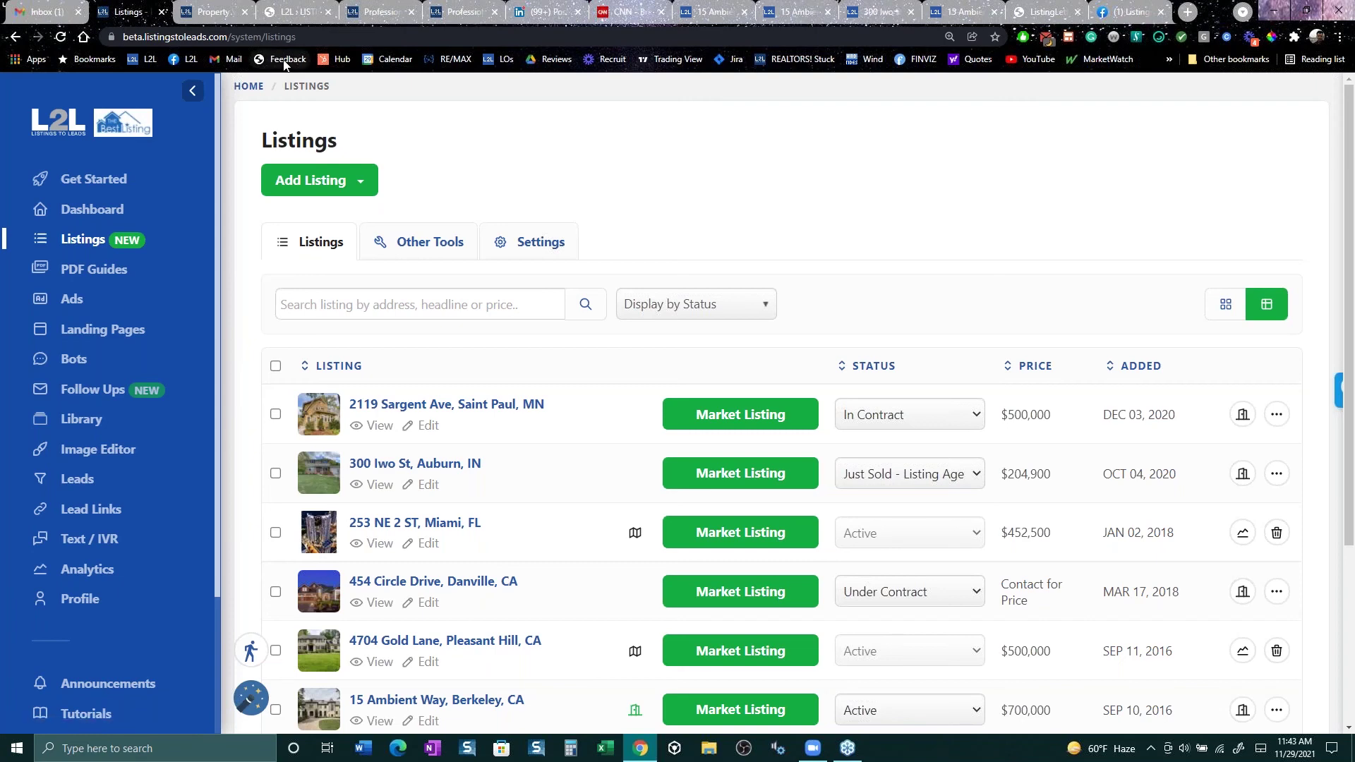
scroll(353, 303, down, 3)
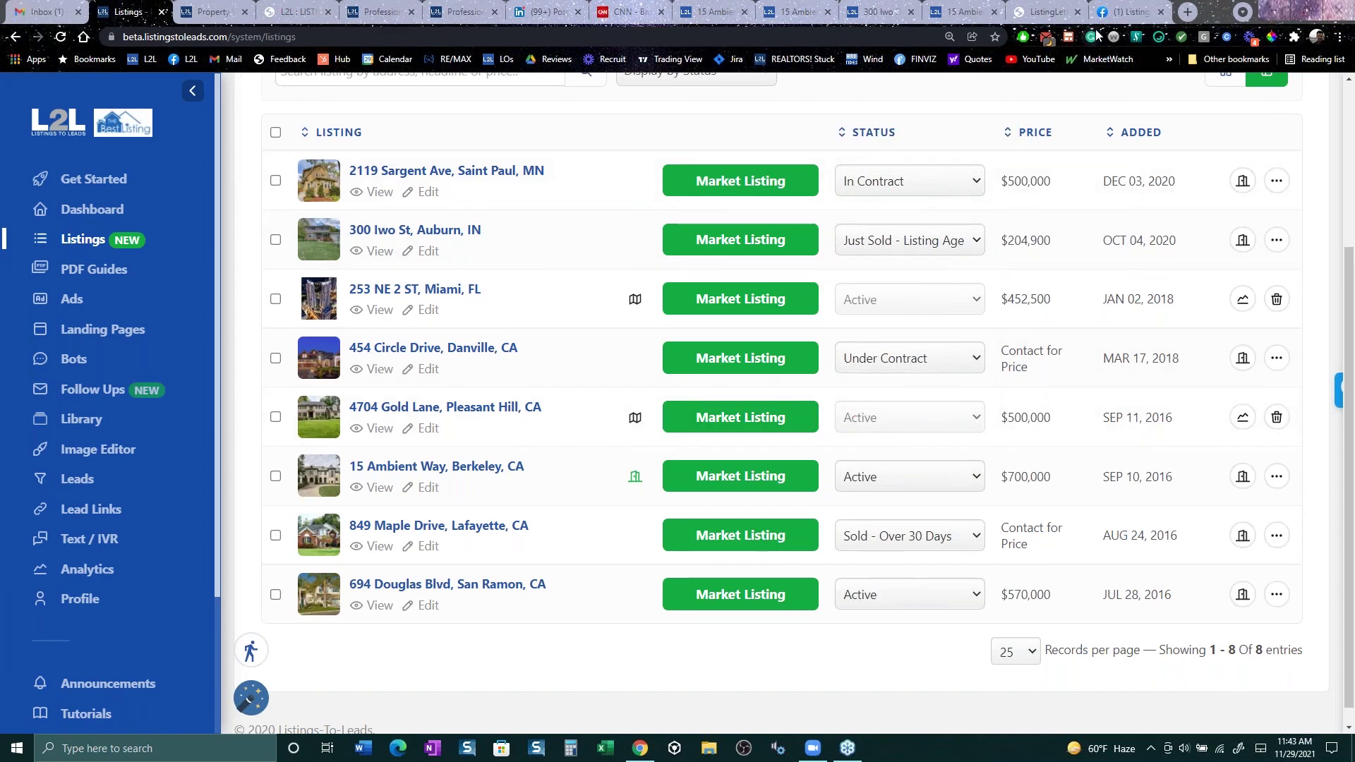
click(1118, 12)
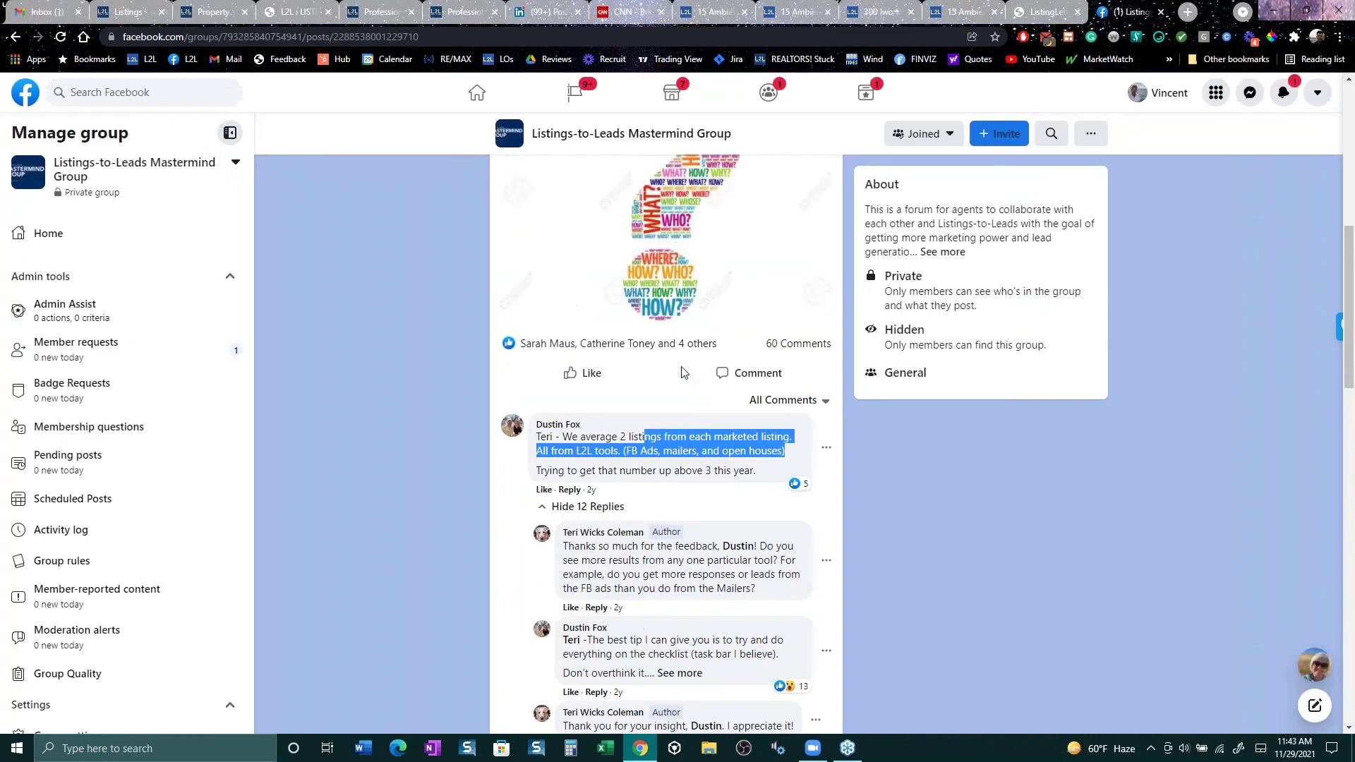
scroll(683, 373, up, 6)
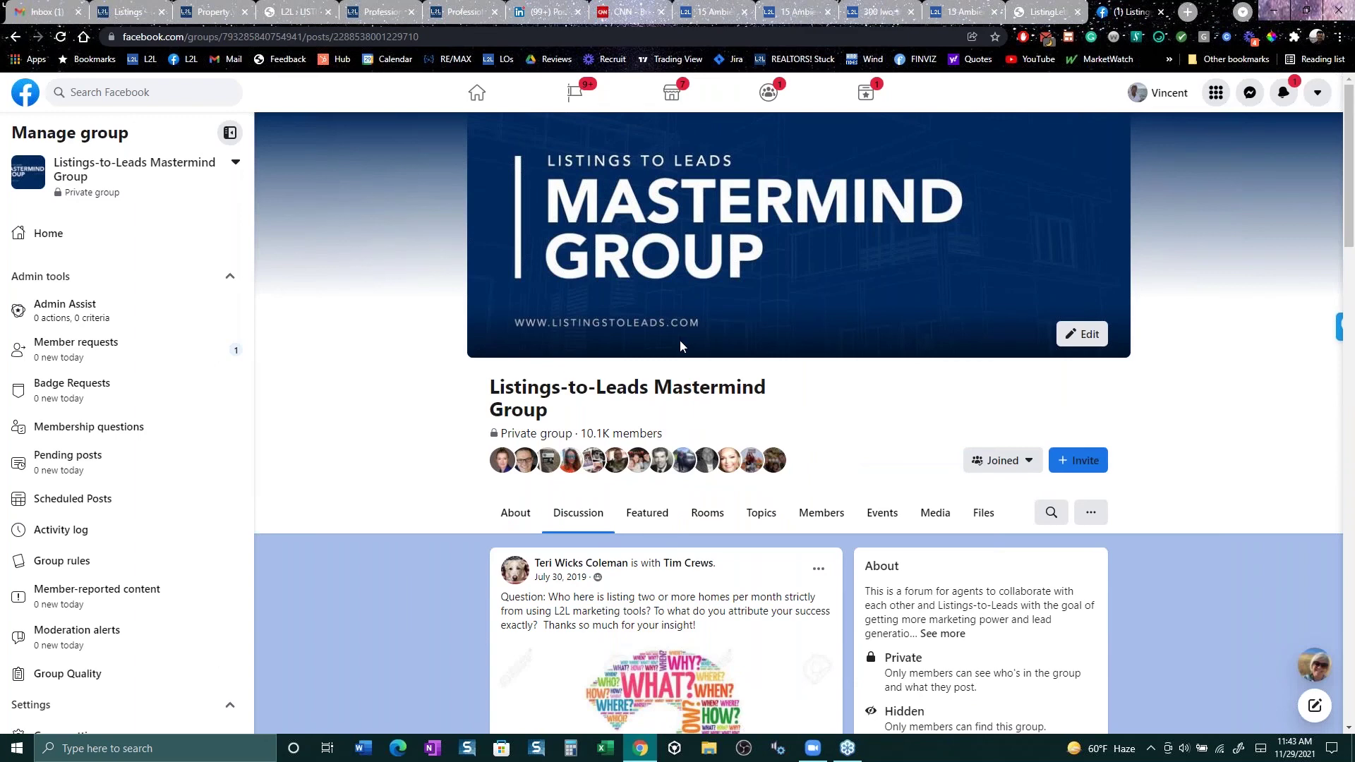
click(73, 235)
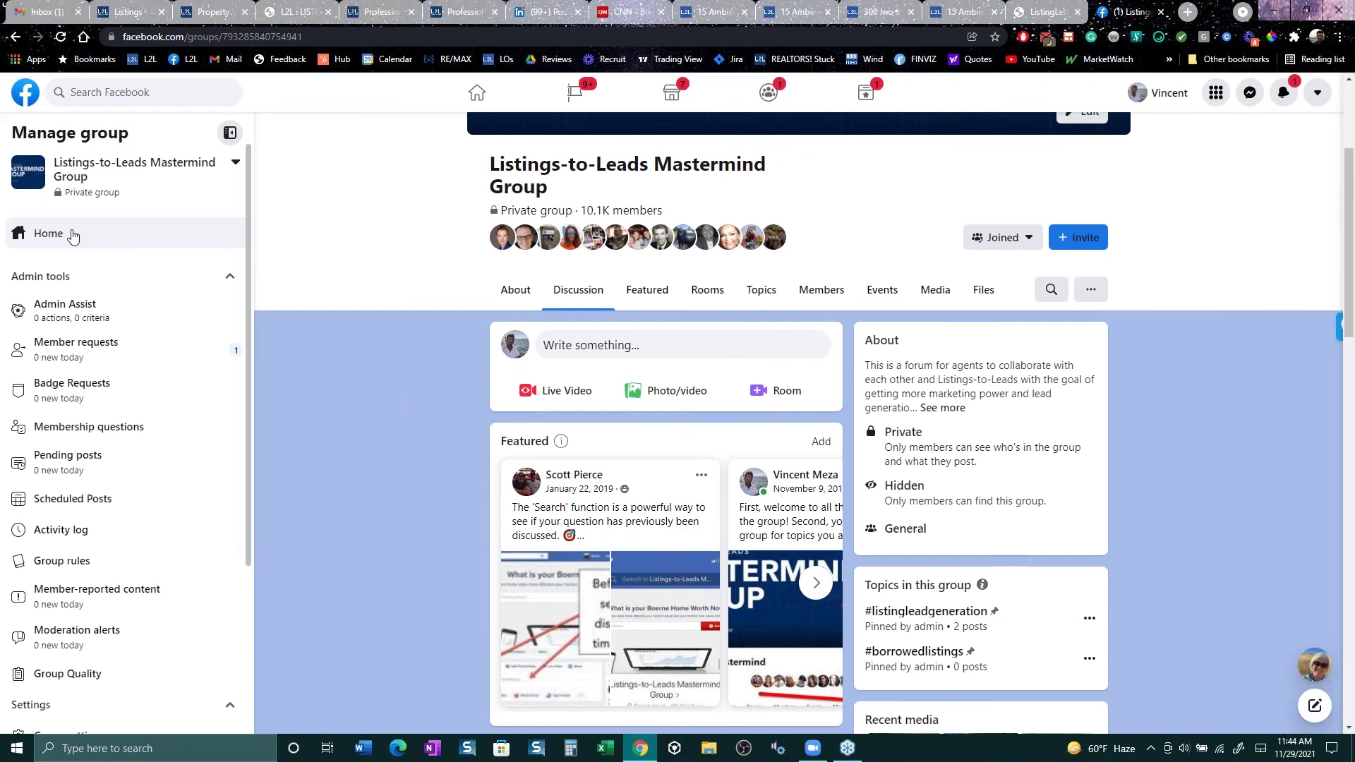
scroll(418, 419, down, 3)
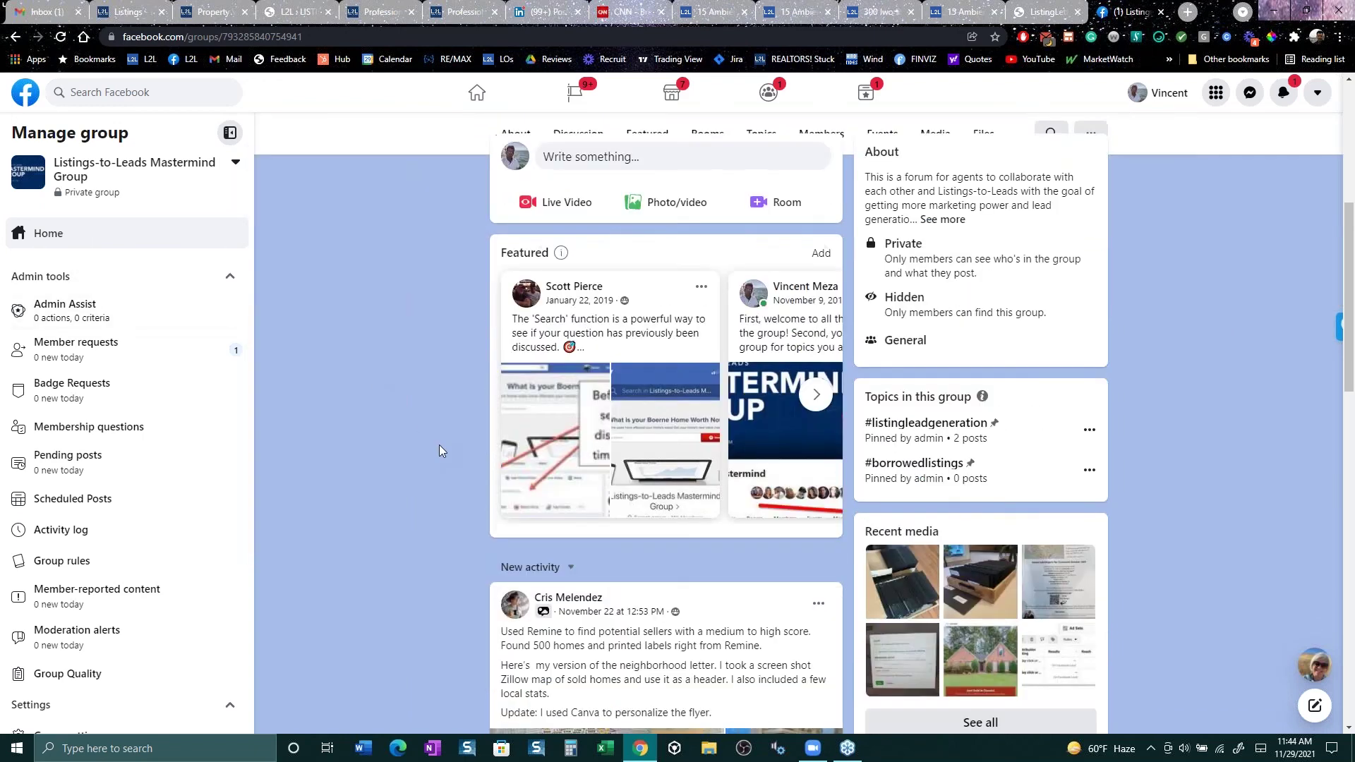
scroll(439, 450, down, 9)
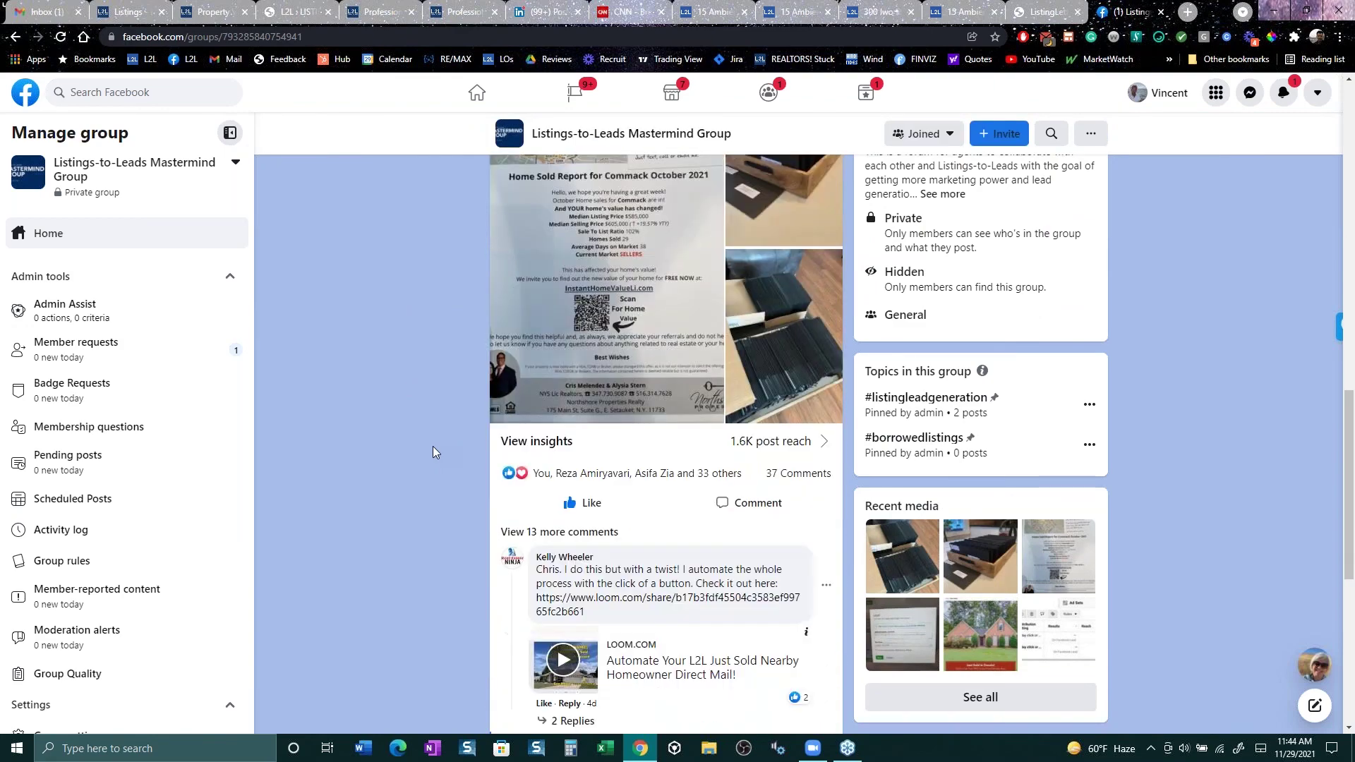
scroll(434, 452, down, 10)
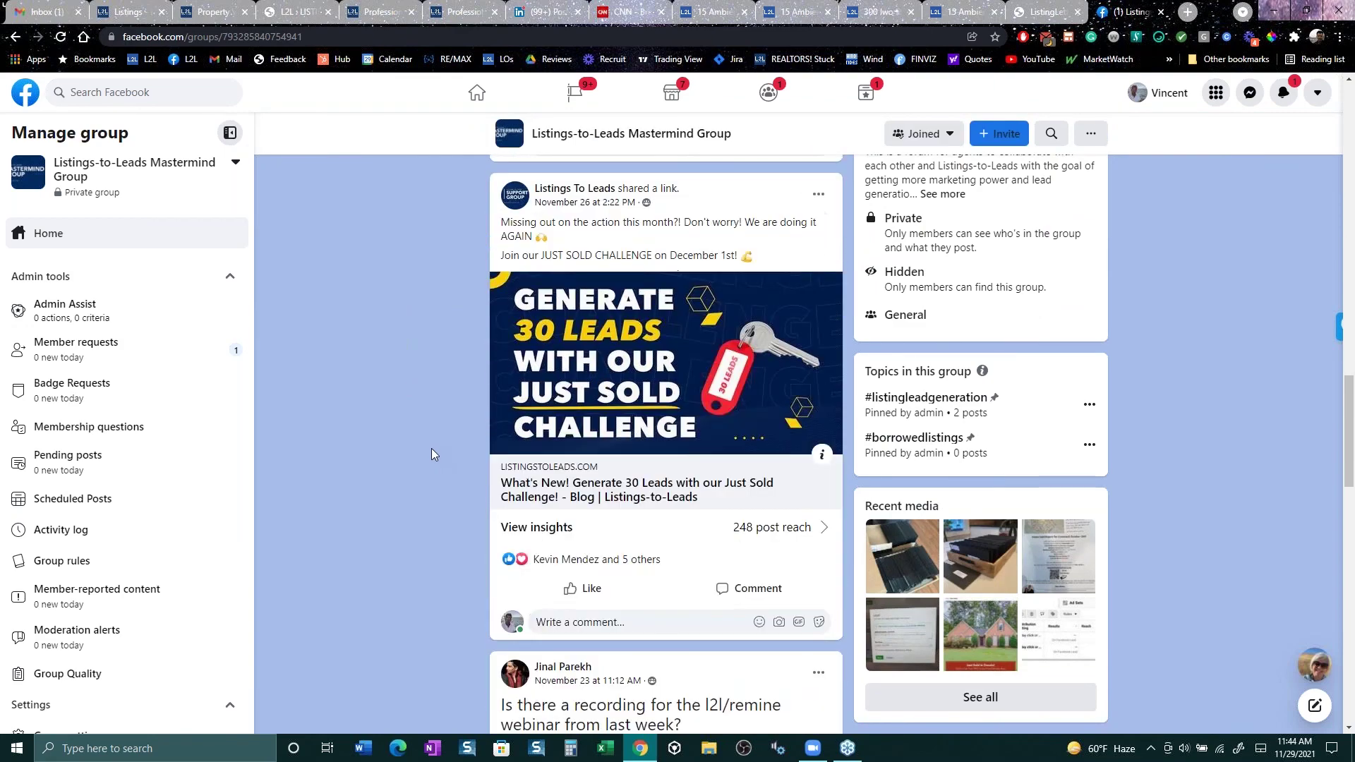
scroll(431, 454, up, 2)
scroll(430, 455, down, 6)
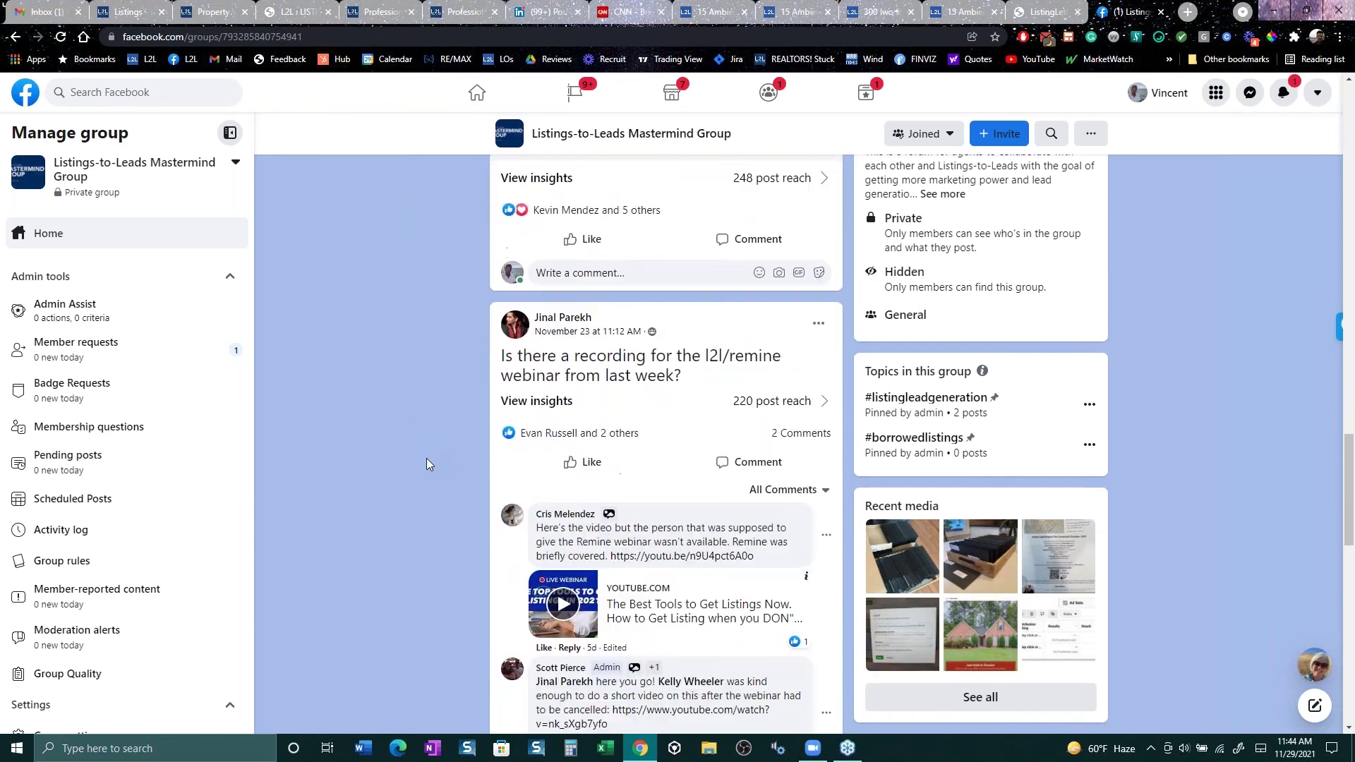
scroll(427, 458, down, 4)
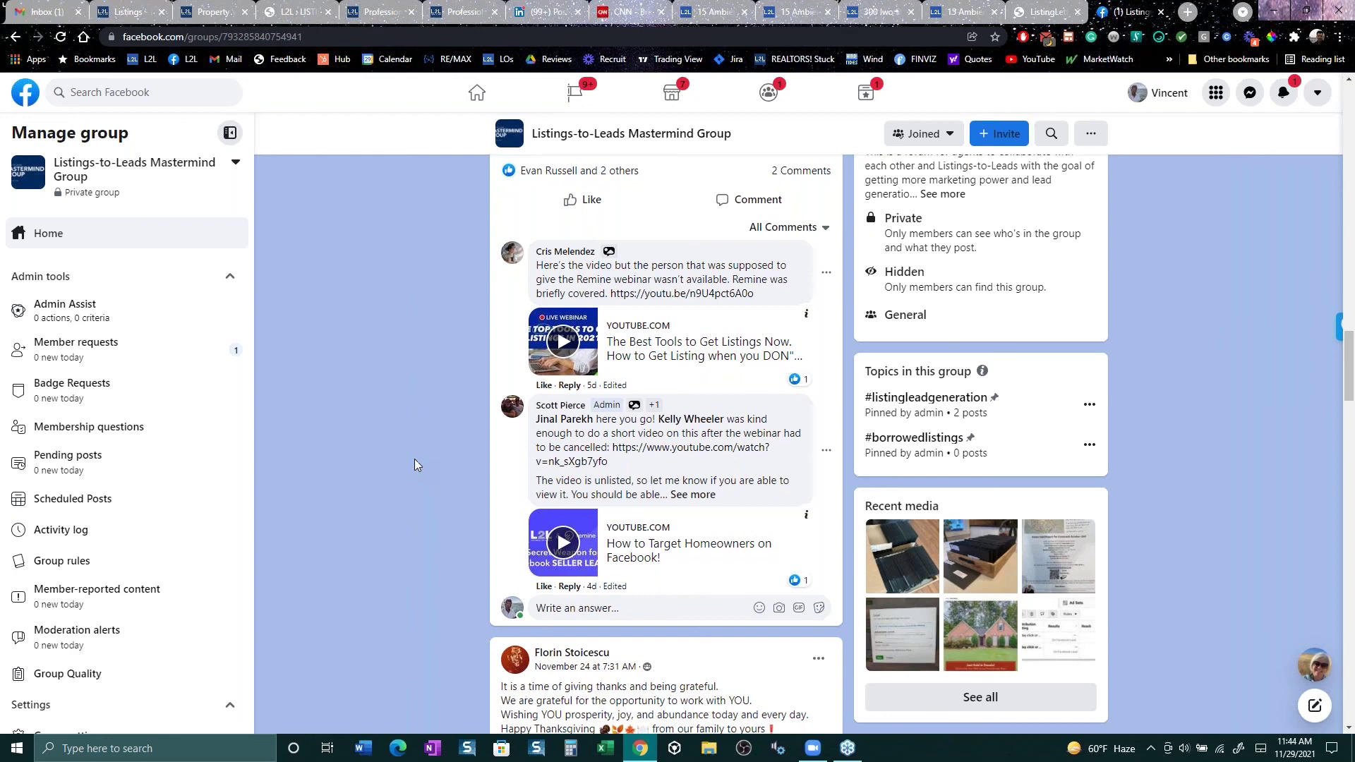
scroll(415, 464, down, 1)
scroll(414, 463, down, 4)
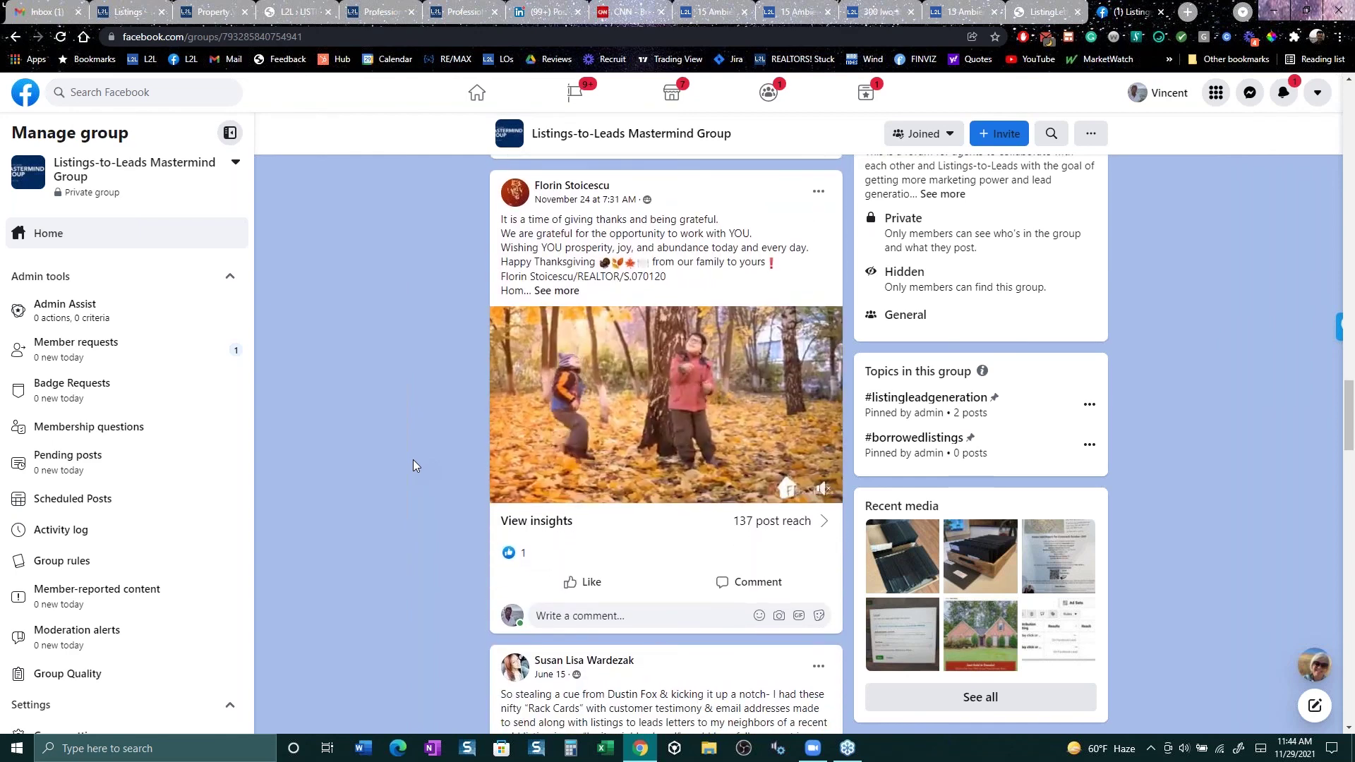
scroll(413, 463, down, 3)
scroll(413, 459, down, 3)
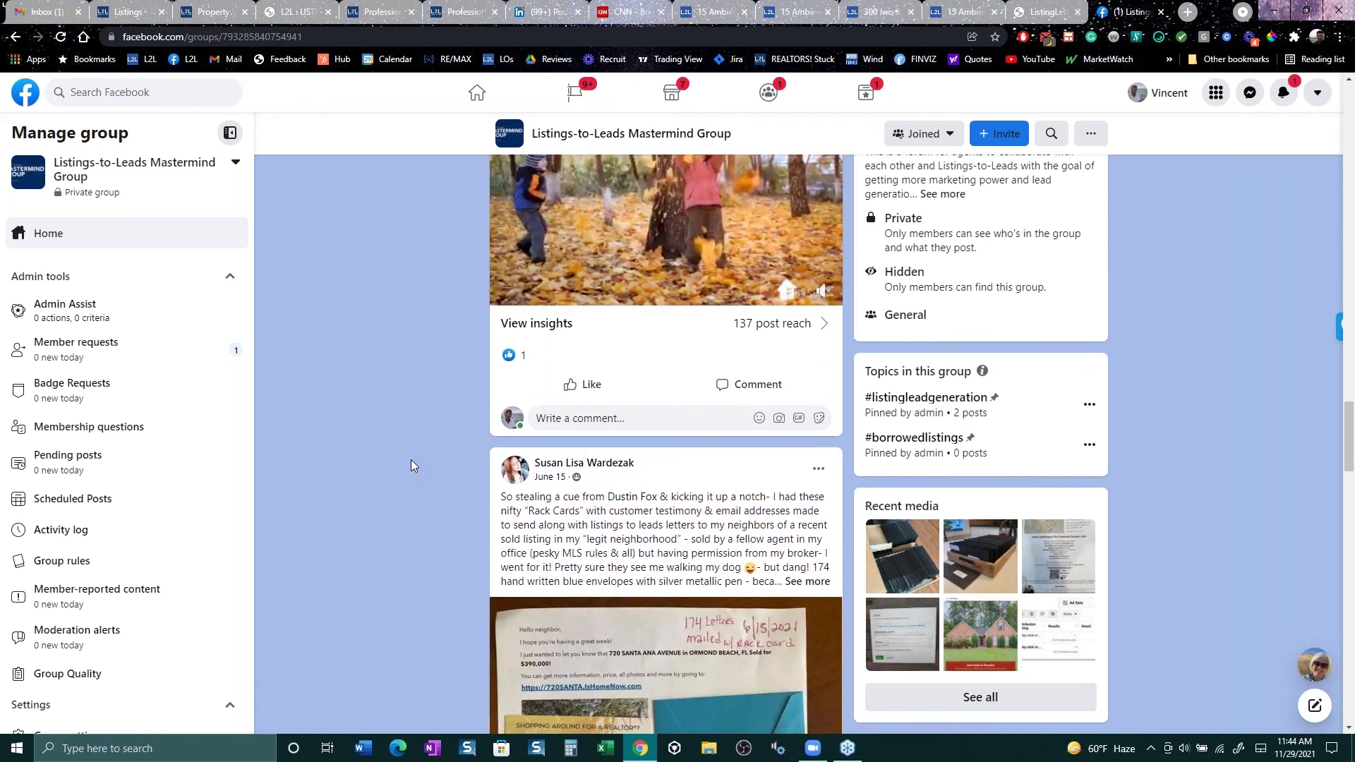
scroll(344, 323, down, 1)
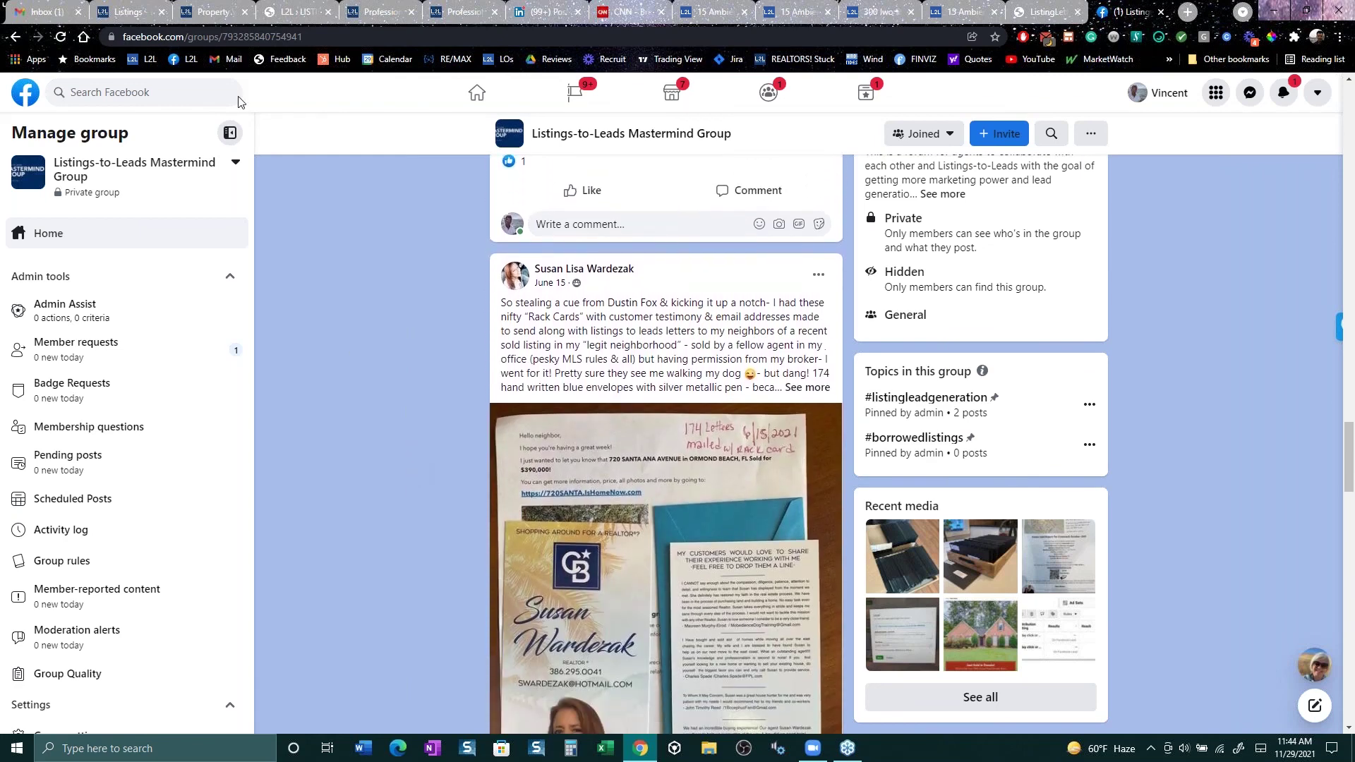
click(129, 14)
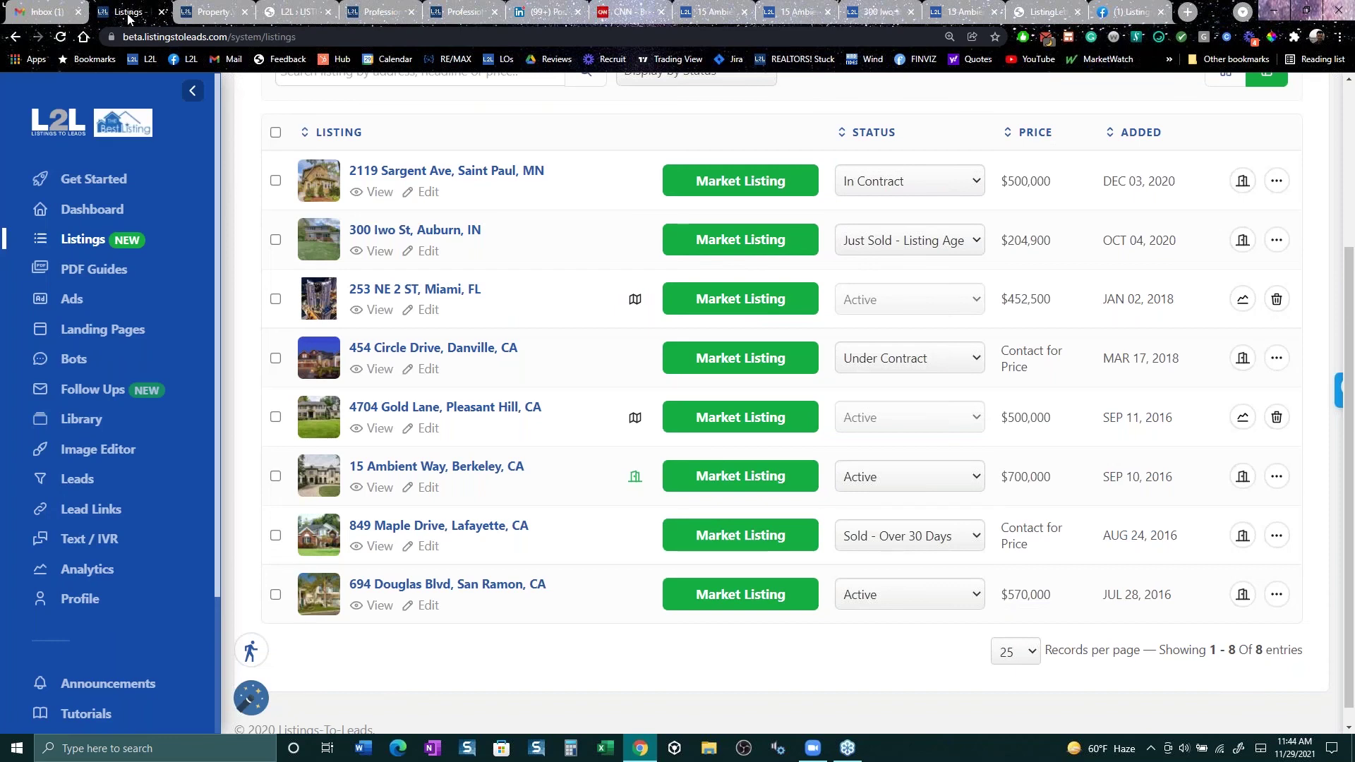
Step: Turn on Facebook & Instagram automated ads in the listing Settings under Ads
scroll(497, 376, up, 4)
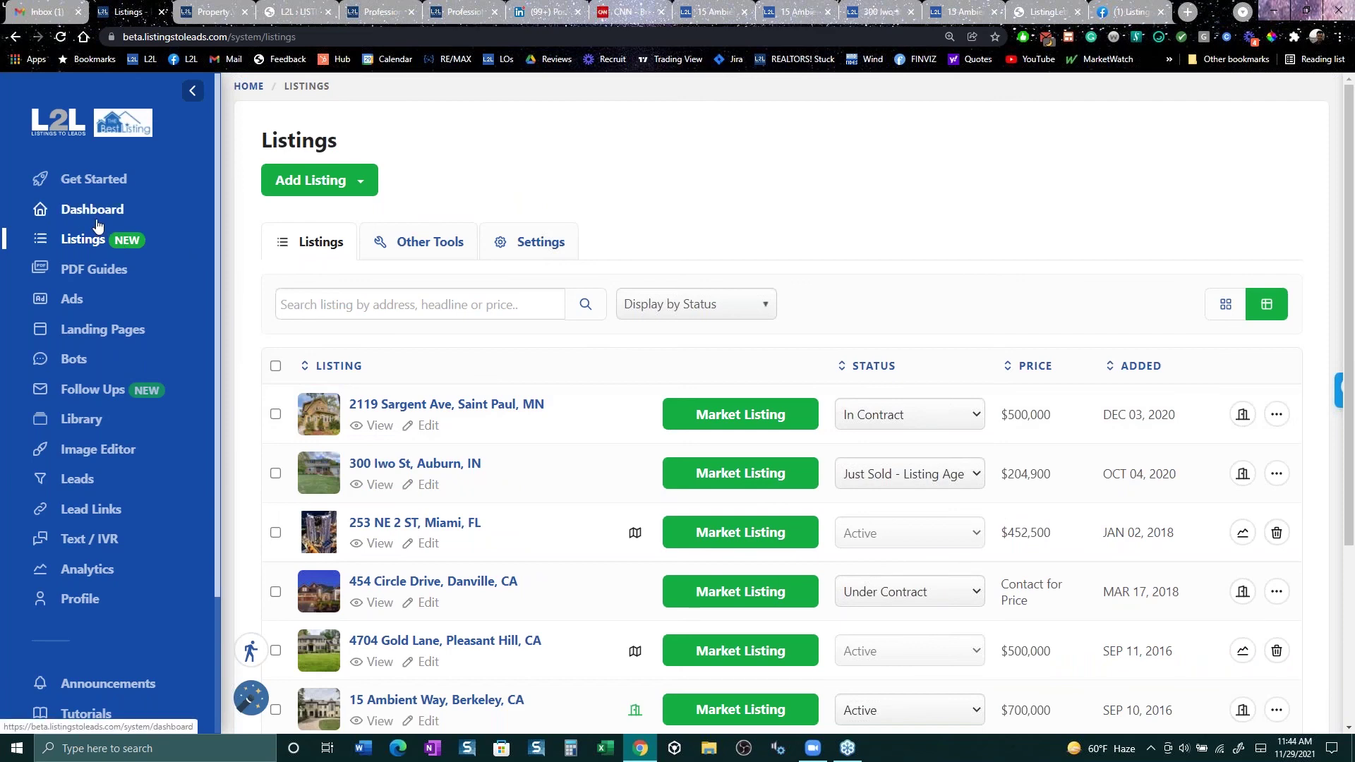
click(517, 241)
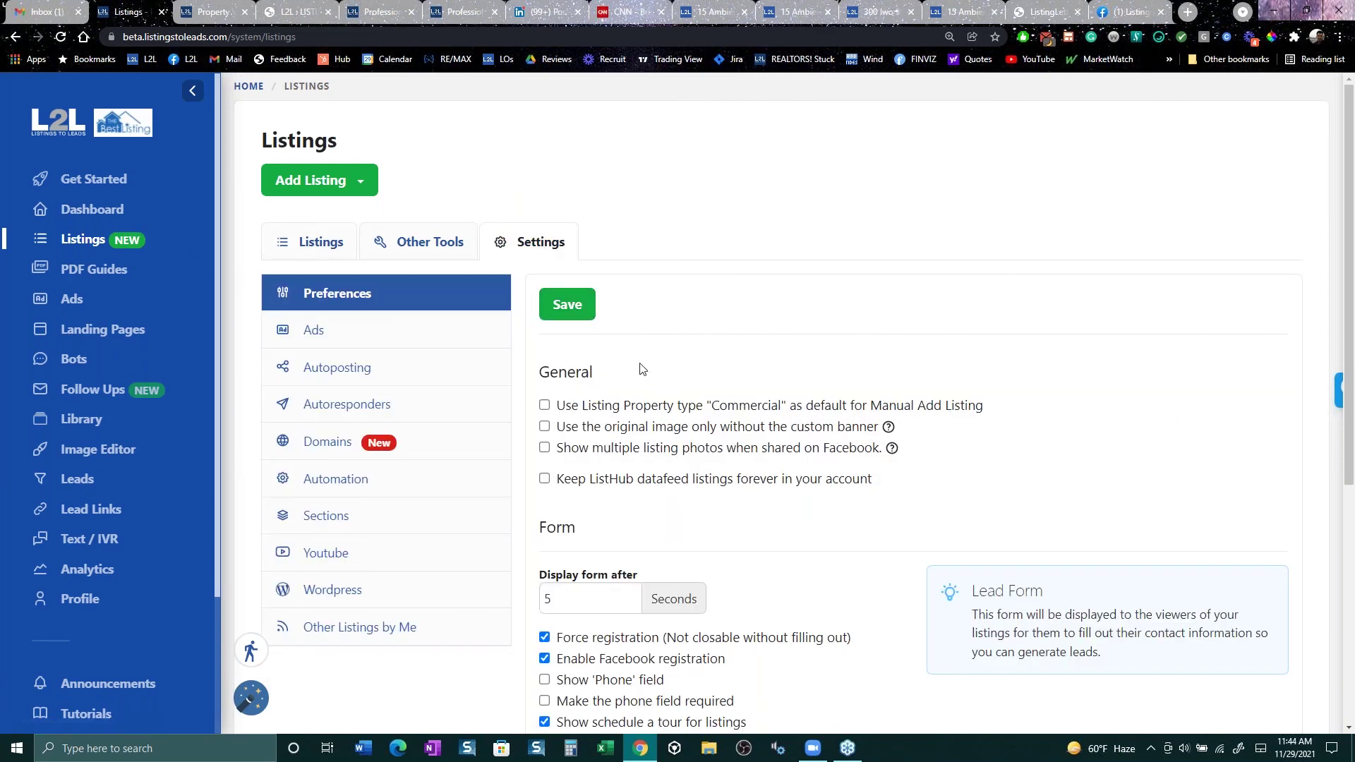
click(351, 342)
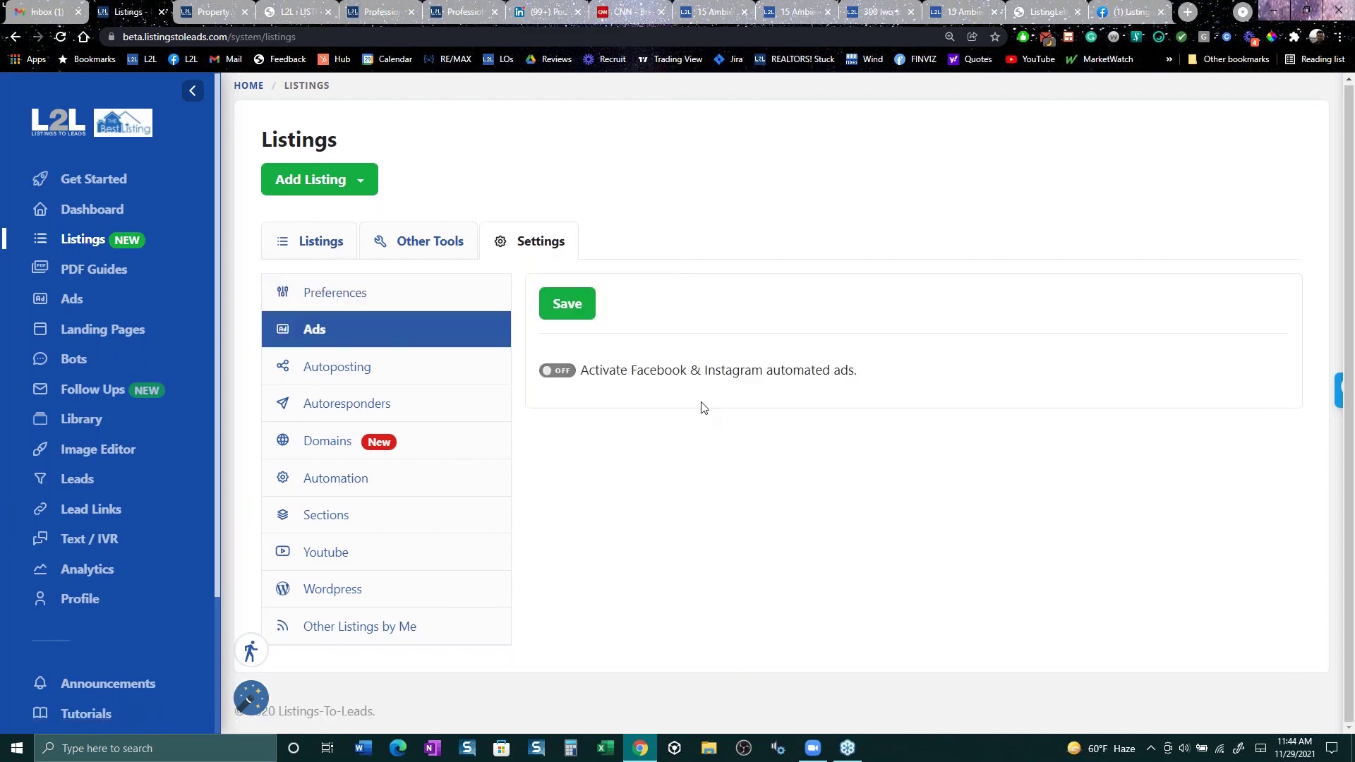
click(558, 371)
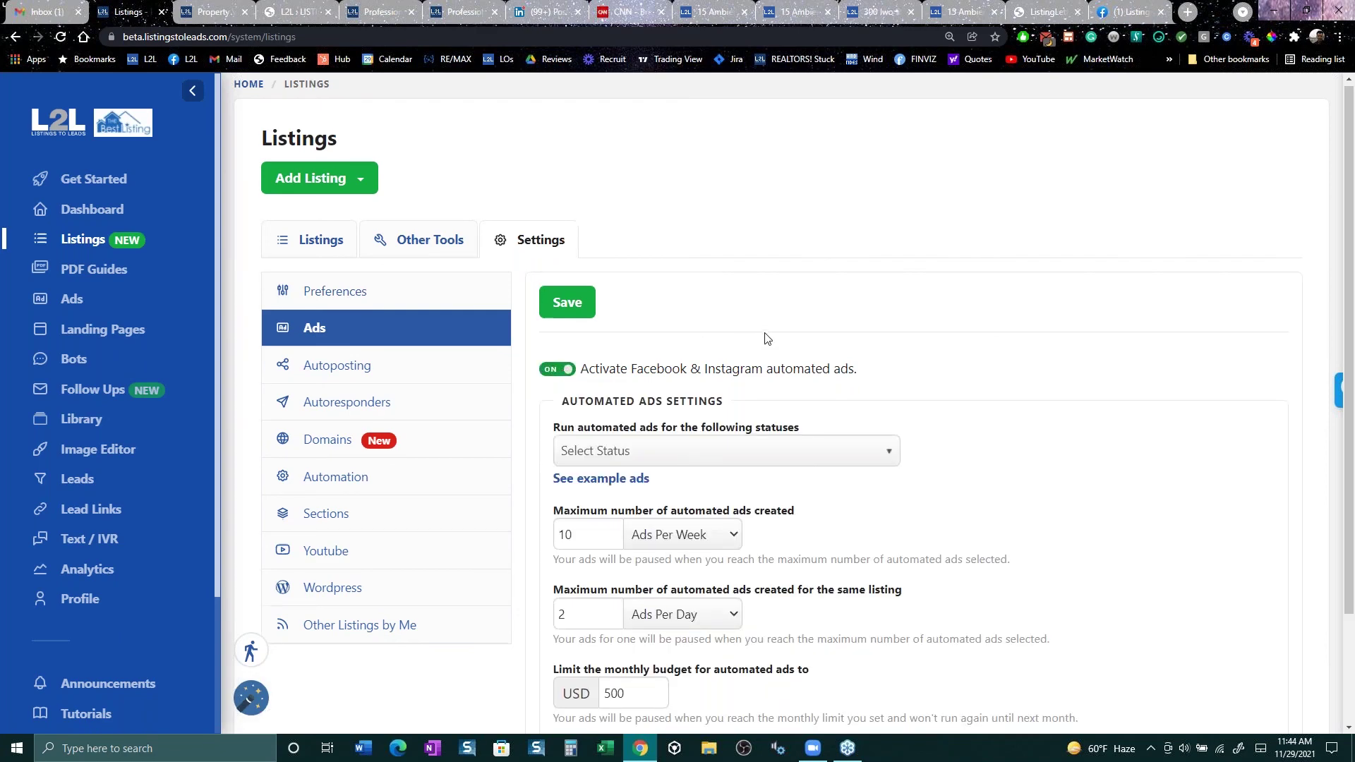
Step: Review the automated ads options, capped at 10 ads per week and USD 500 monthly
scroll(766, 337, down, 2)
scroll(766, 337, down, 1)
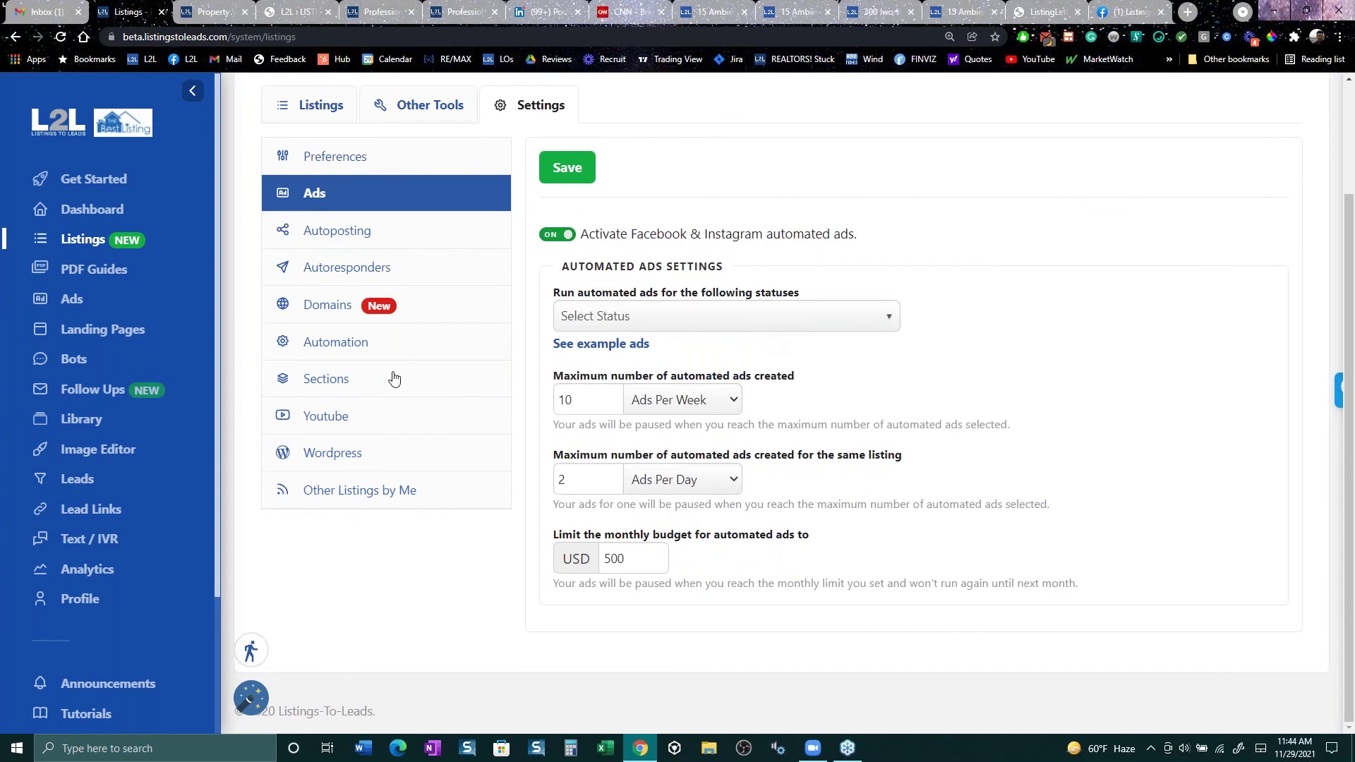
scroll(180, 357, down, 2)
scroll(181, 360, down, 1)
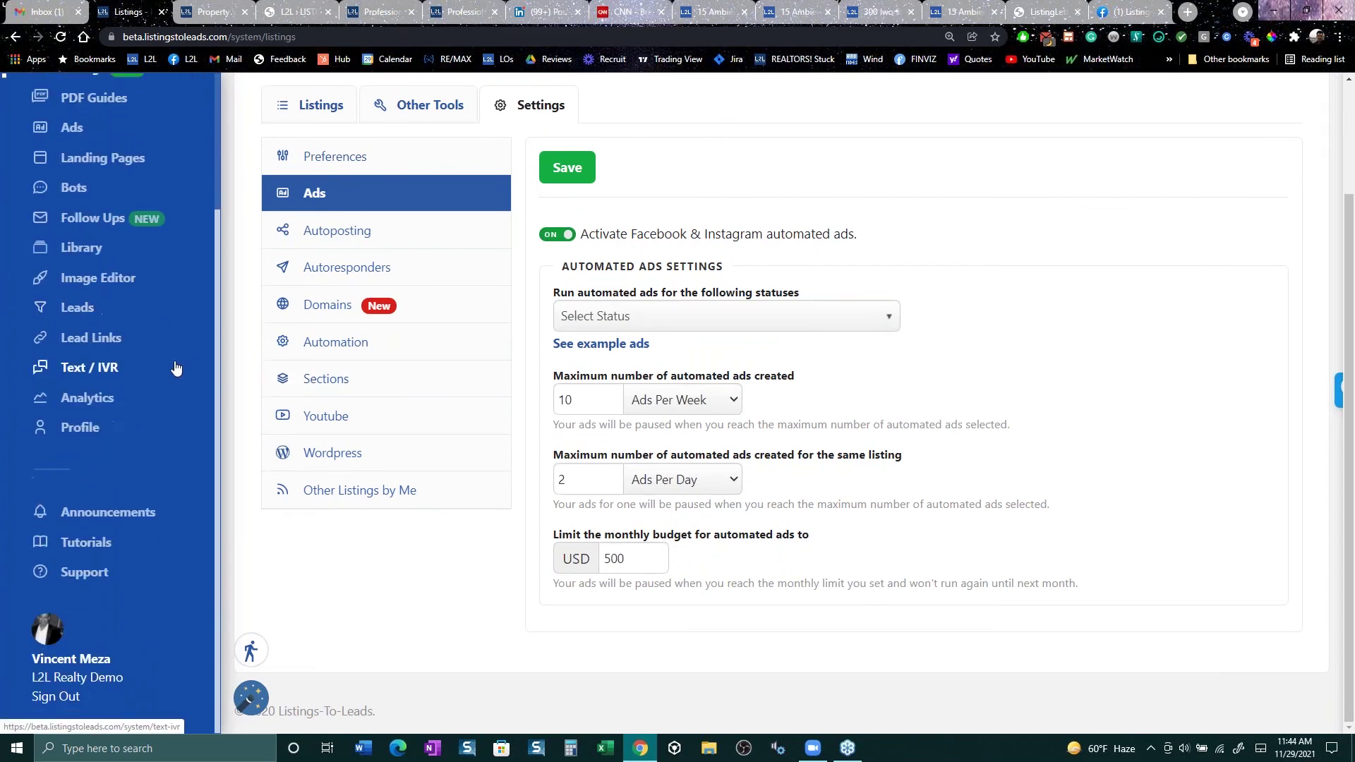
scroll(176, 369, up, 3)
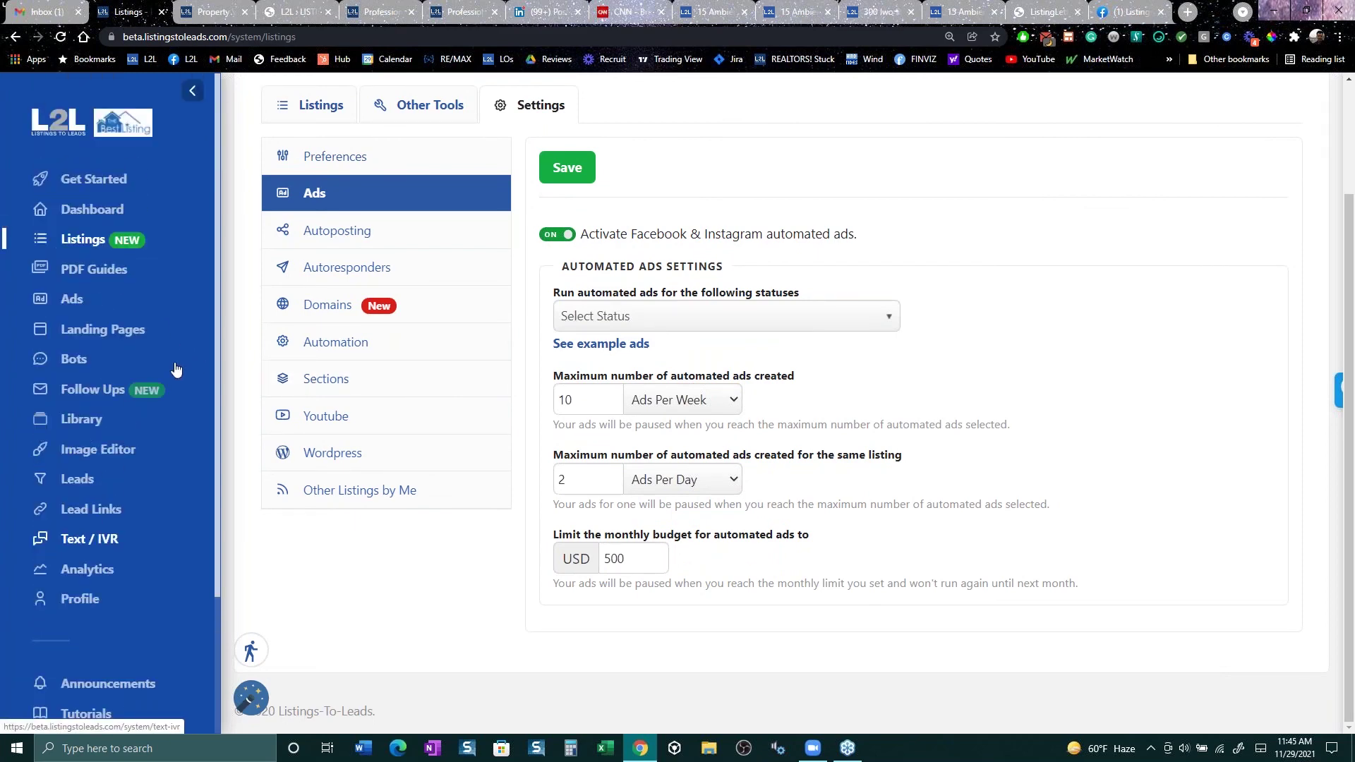
scroll(175, 368, down, 2)
scroll(175, 368, up, 3)
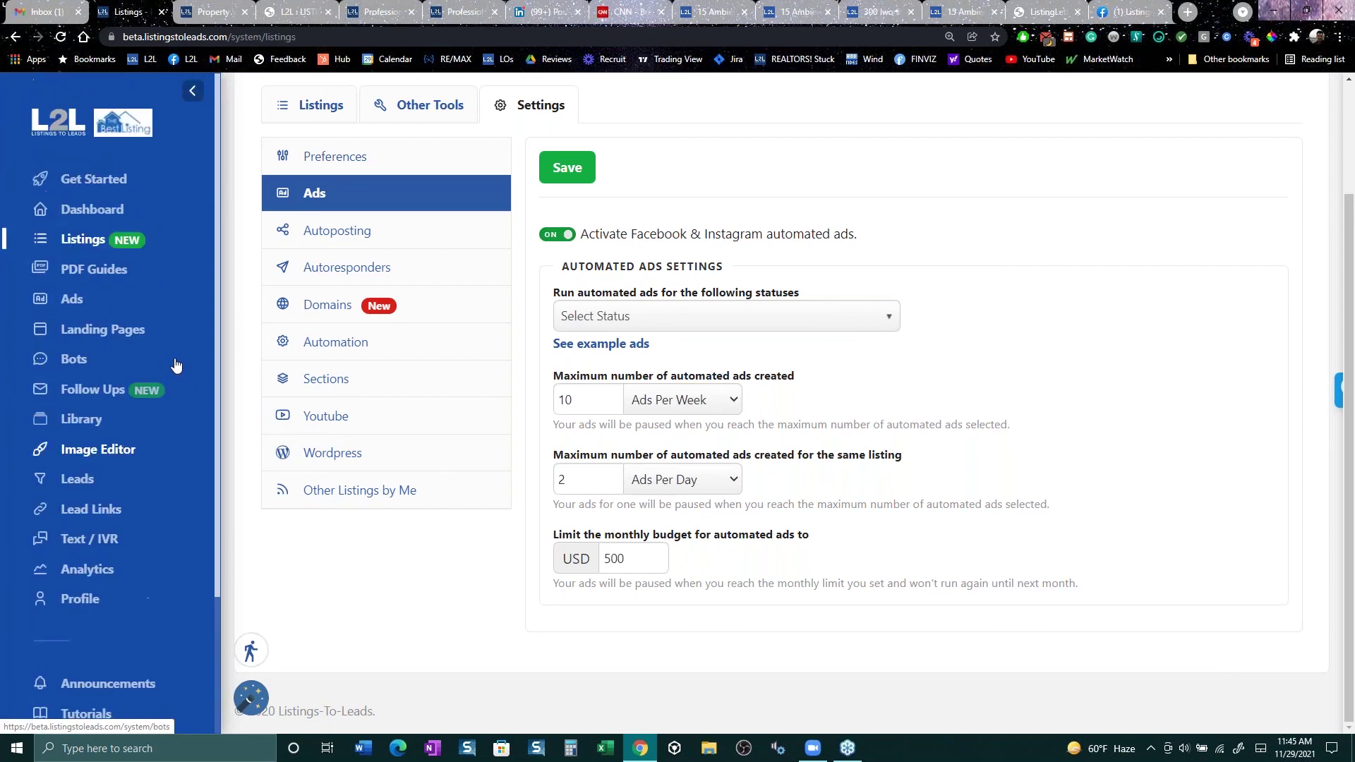
scroll(734, 338, up, 1)
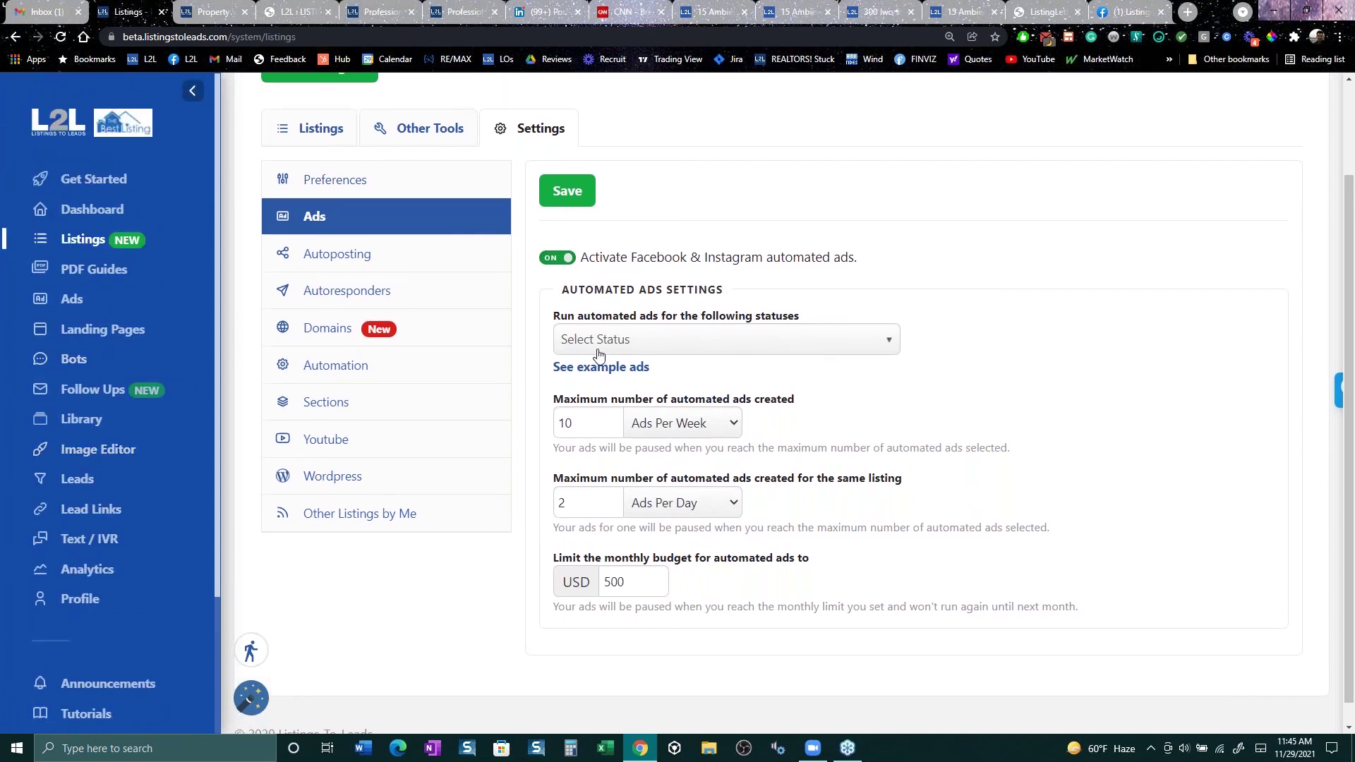
scroll(163, 438, down, 1)
scroll(163, 438, down, 2)
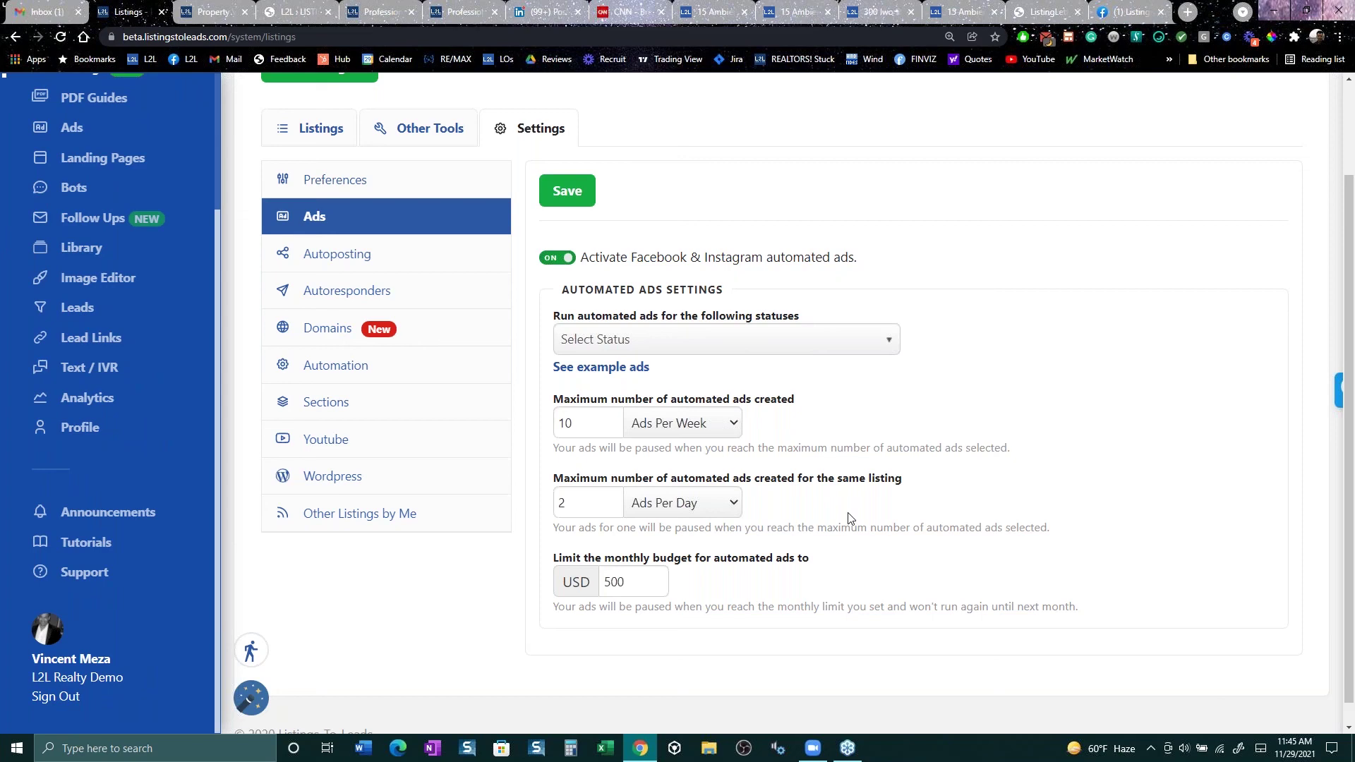
Step: Select all listing statuses for automated ads except Active and Under Deposit (8 of 10)
click(804, 347)
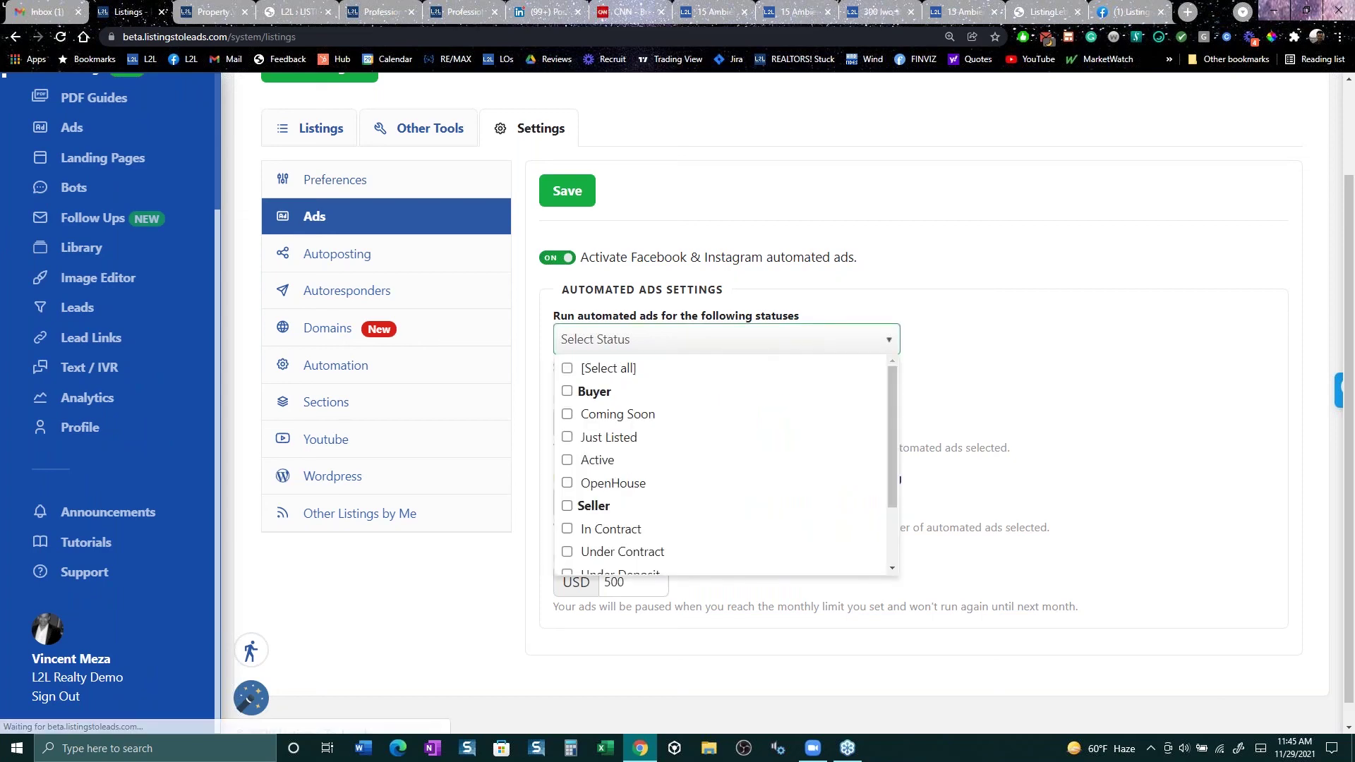
click(568, 368)
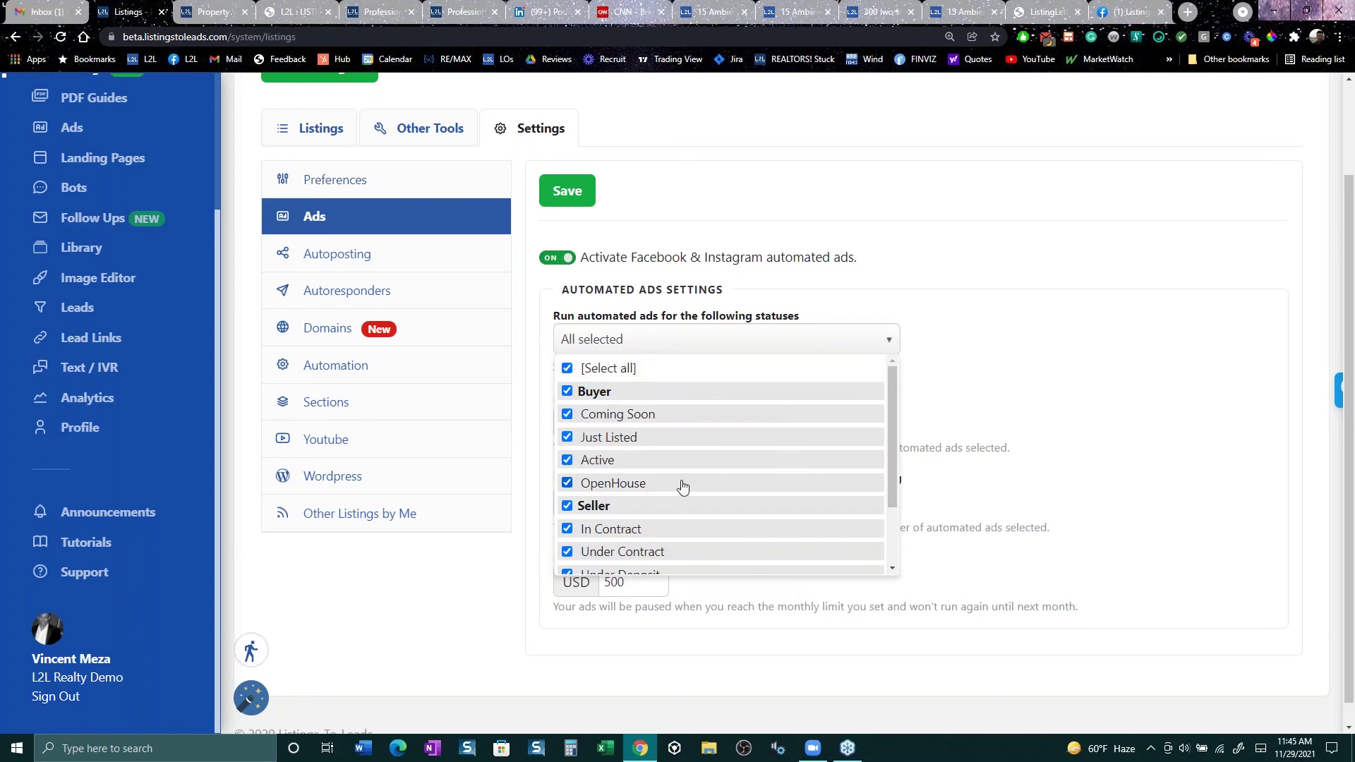
click(567, 463)
scroll(780, 505, down, 5)
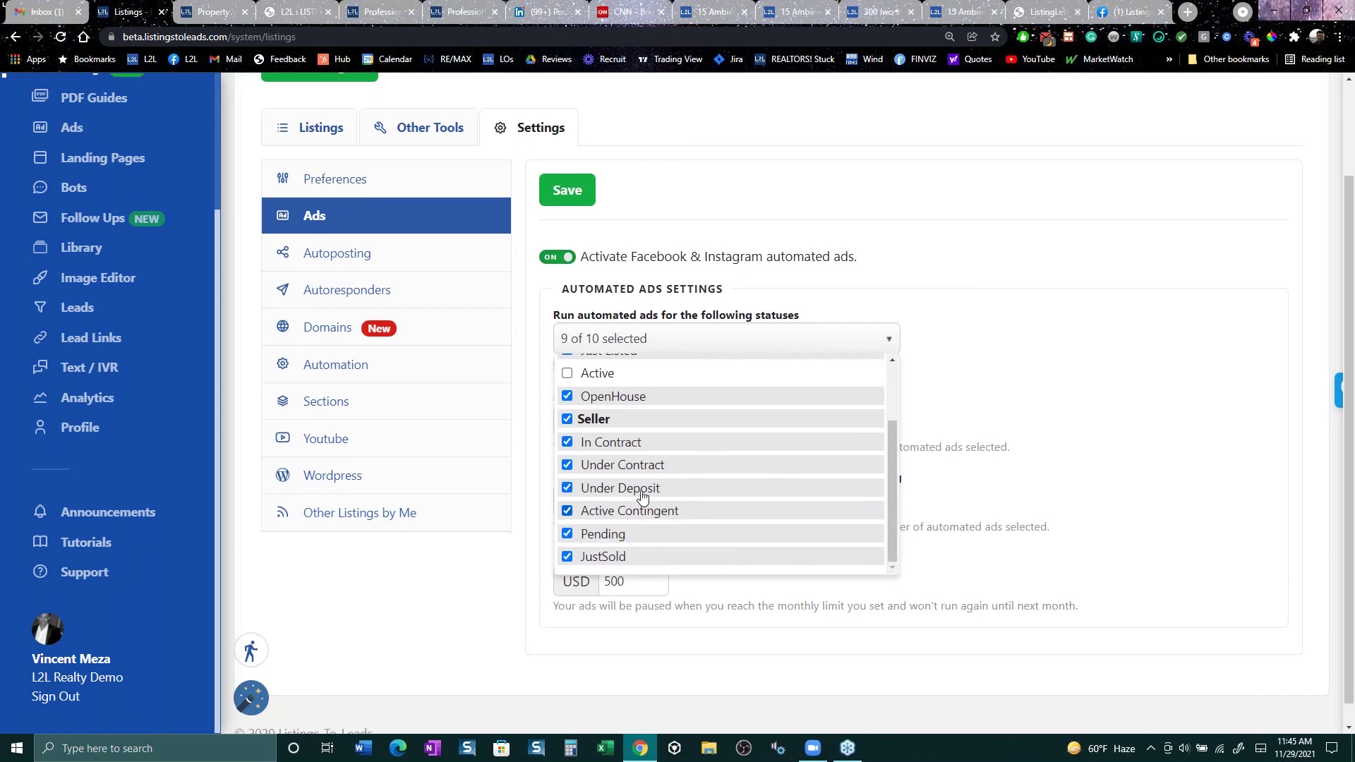
click(567, 465)
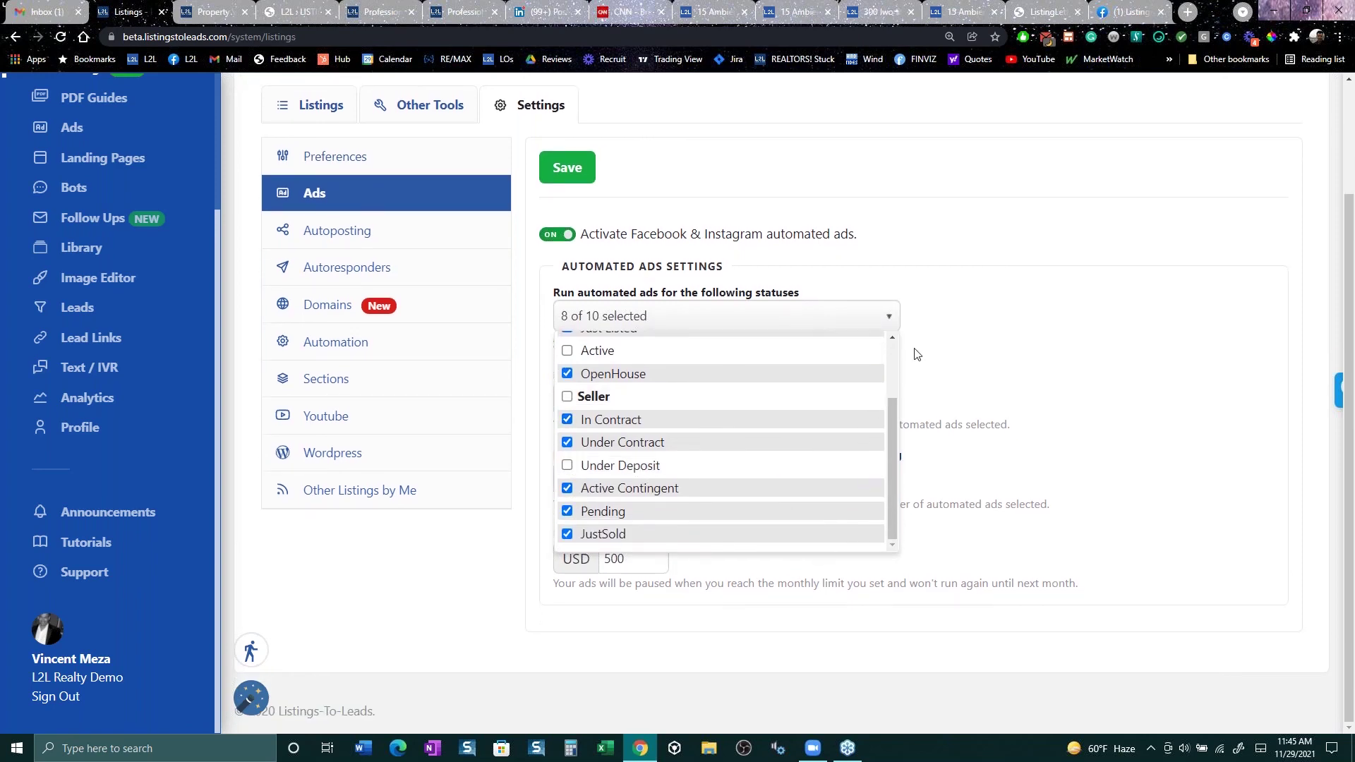
click(936, 275)
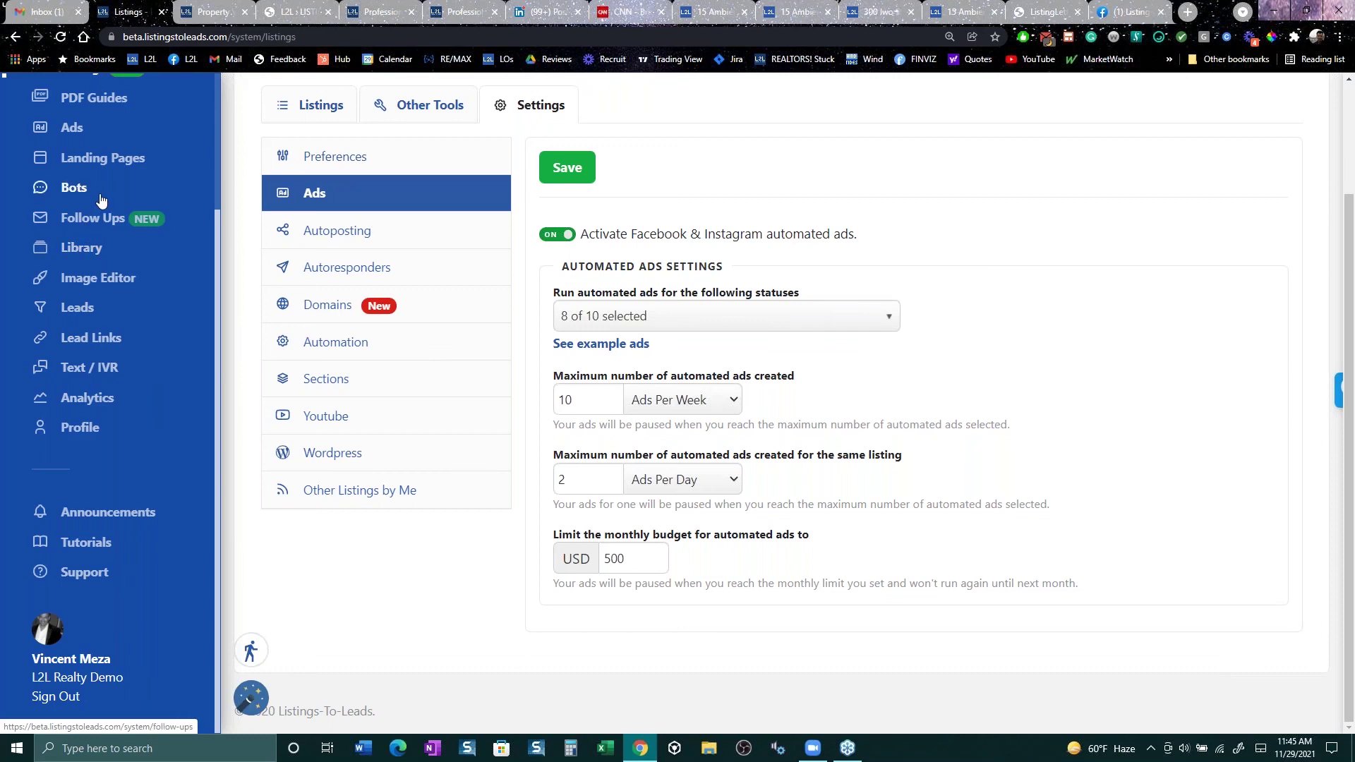
click(74, 129)
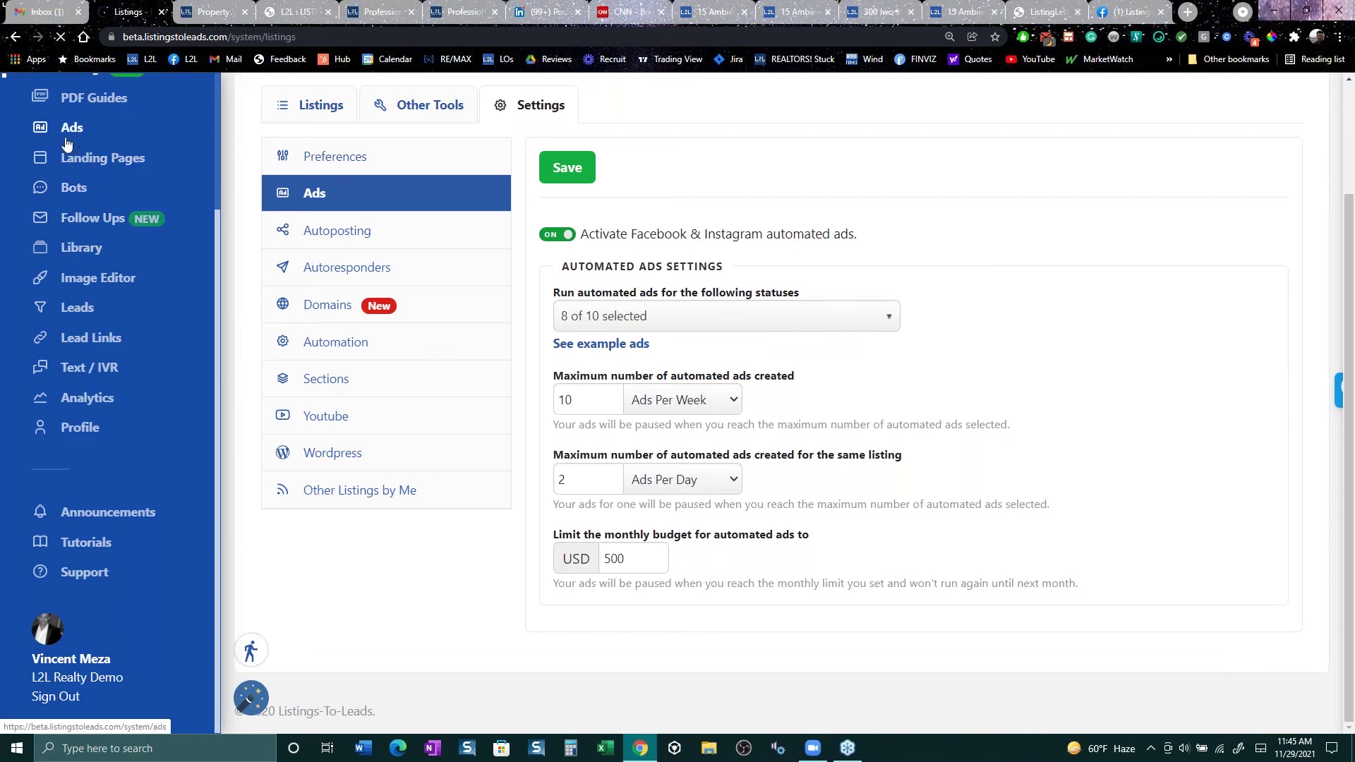